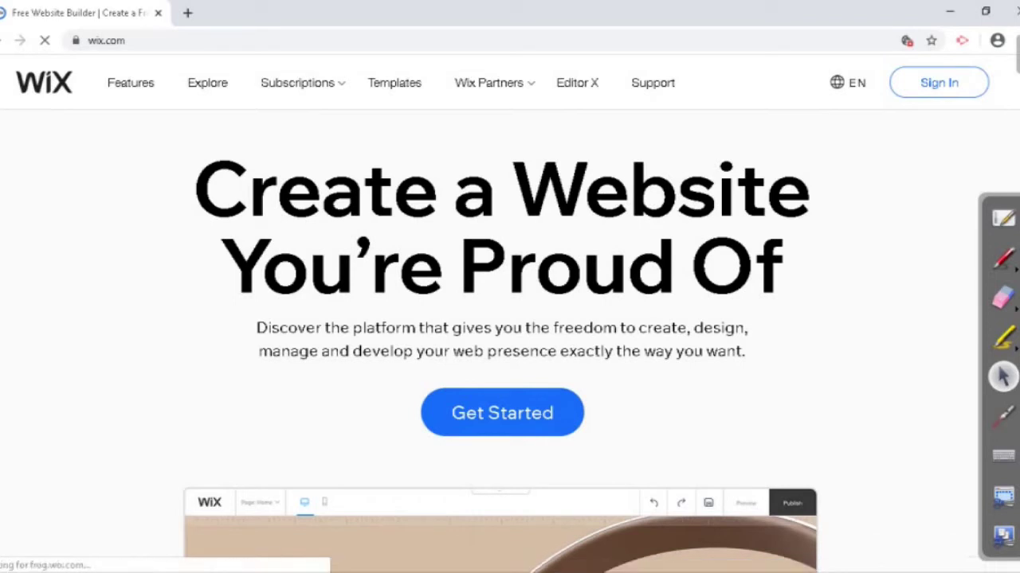
Step: Start a new website from wix.com to reach the Sign Up form
left_click(502, 412)
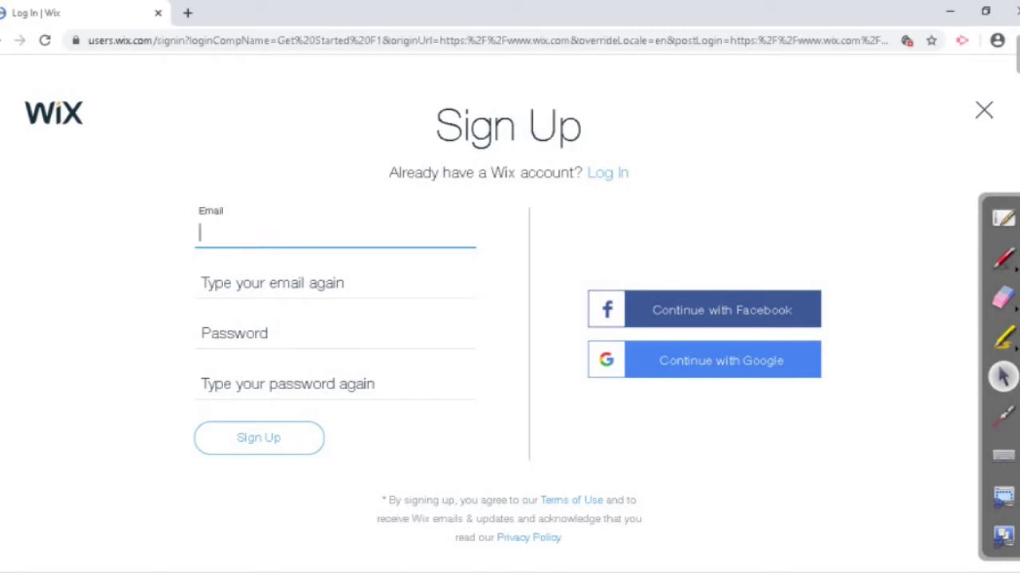
Step: Switch to the Log In form and enter the account e-mail and password, keeping Remember Me ticked
left_click(607, 172)
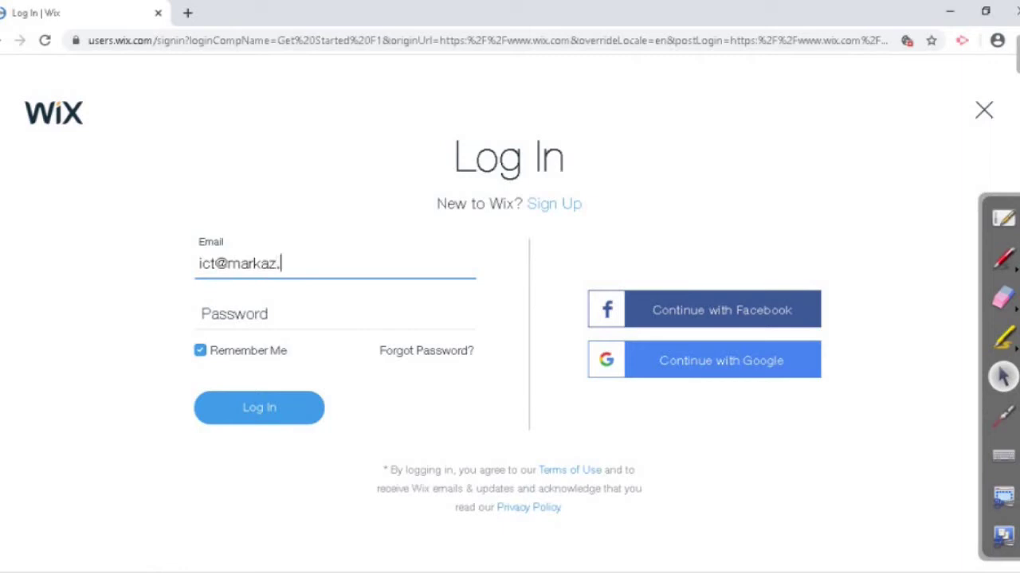
key("Tab")
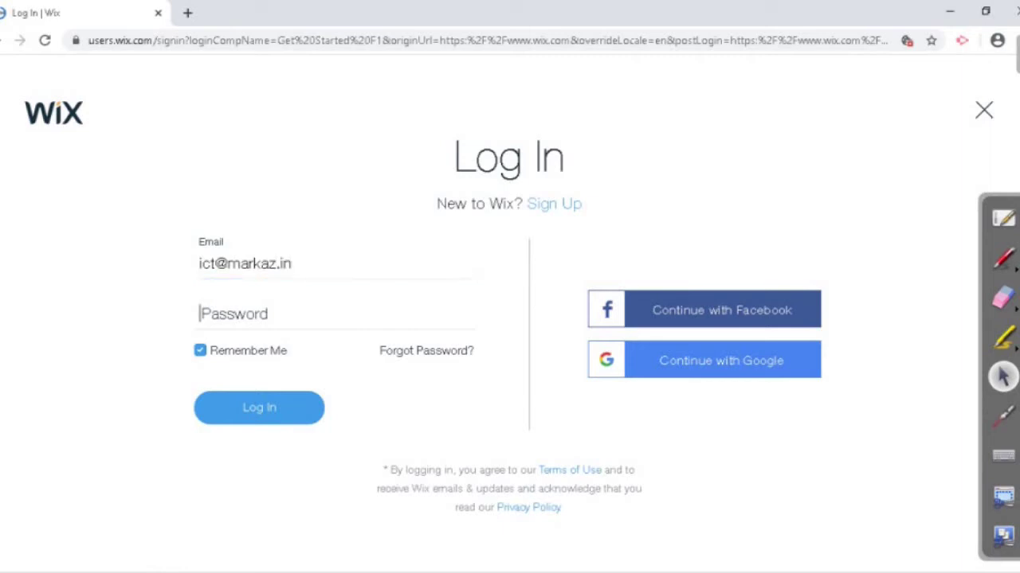
type("••")
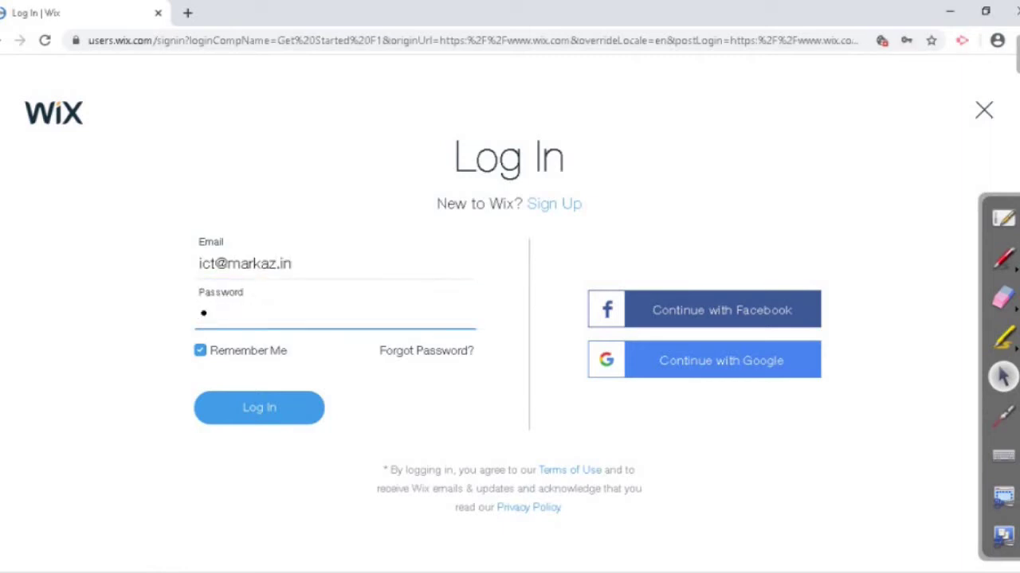
type("••••••••")
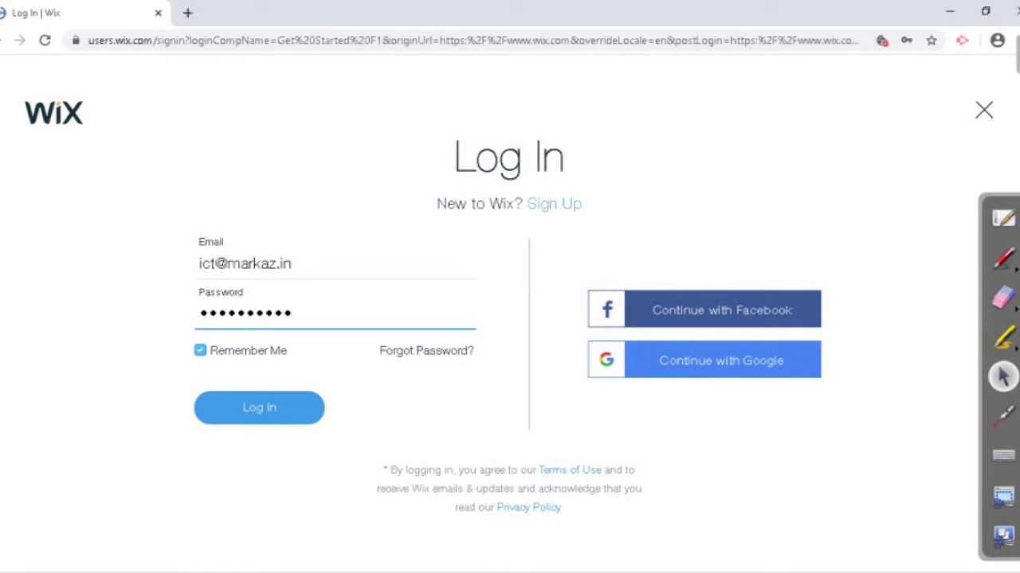
left_click(200, 351)
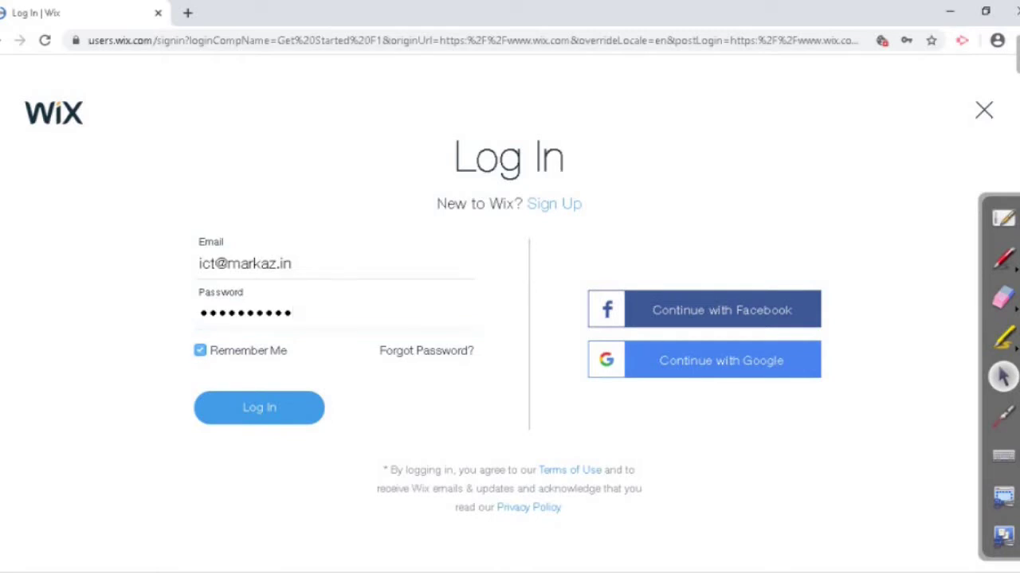
left_click(200, 351)
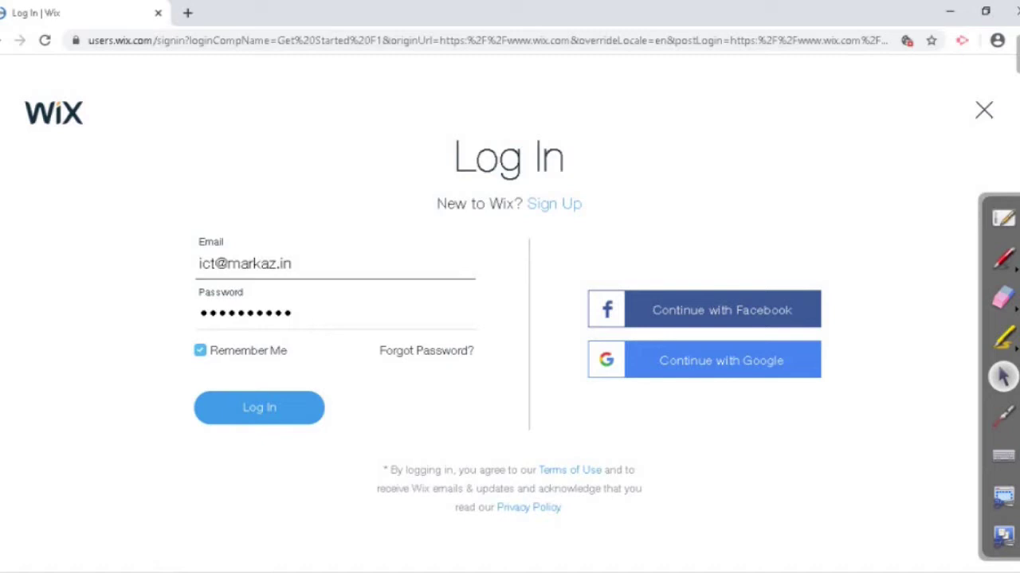
Step: Log in with Remember Me unchecked and go to the My Sites list
left_click(199, 351)
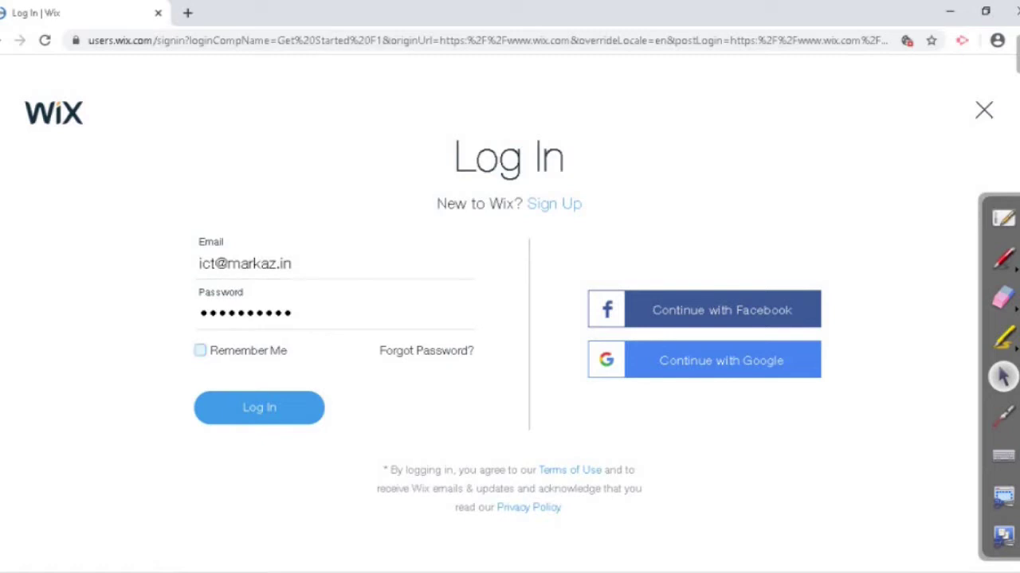
key("Return")
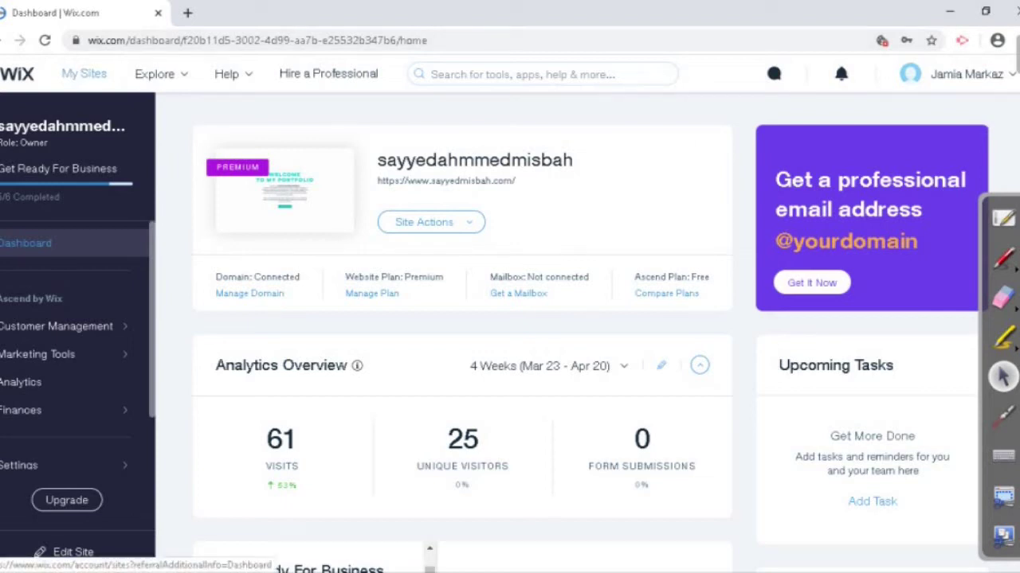
left_click(84, 73)
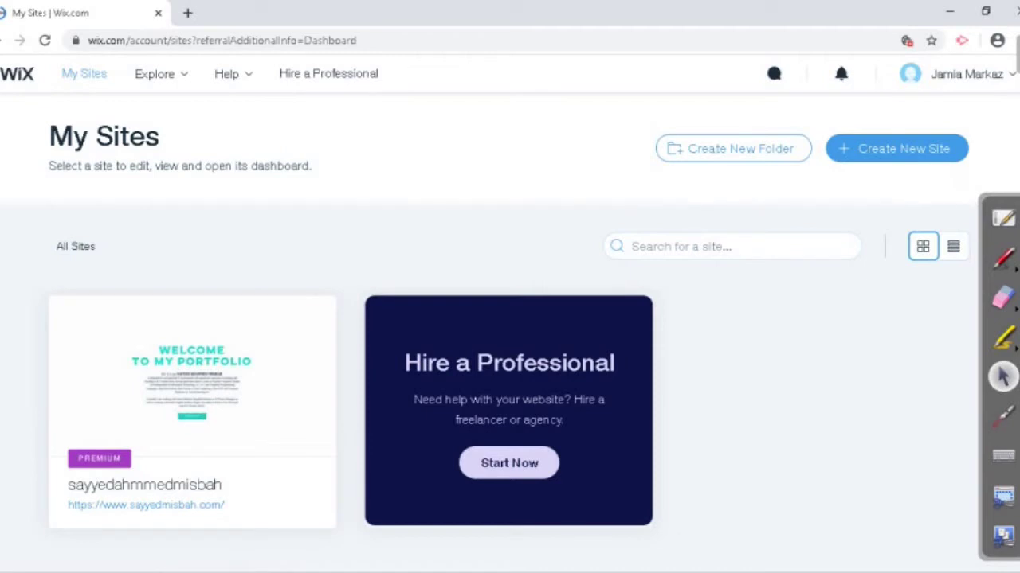
Step: Create a new Business site and choose to start from a Wix Editor template
left_click(896, 149)
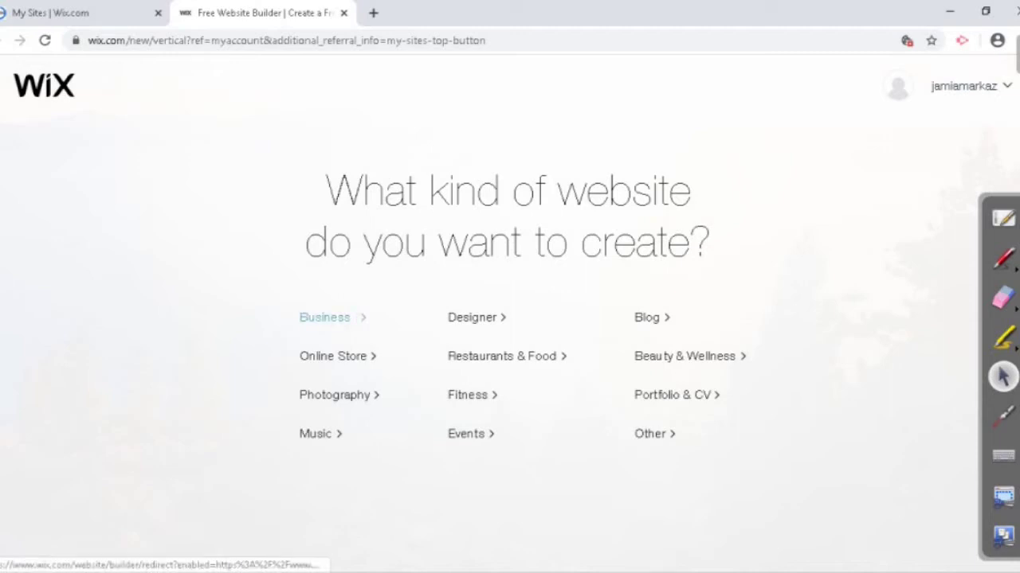
left_click(324, 317)
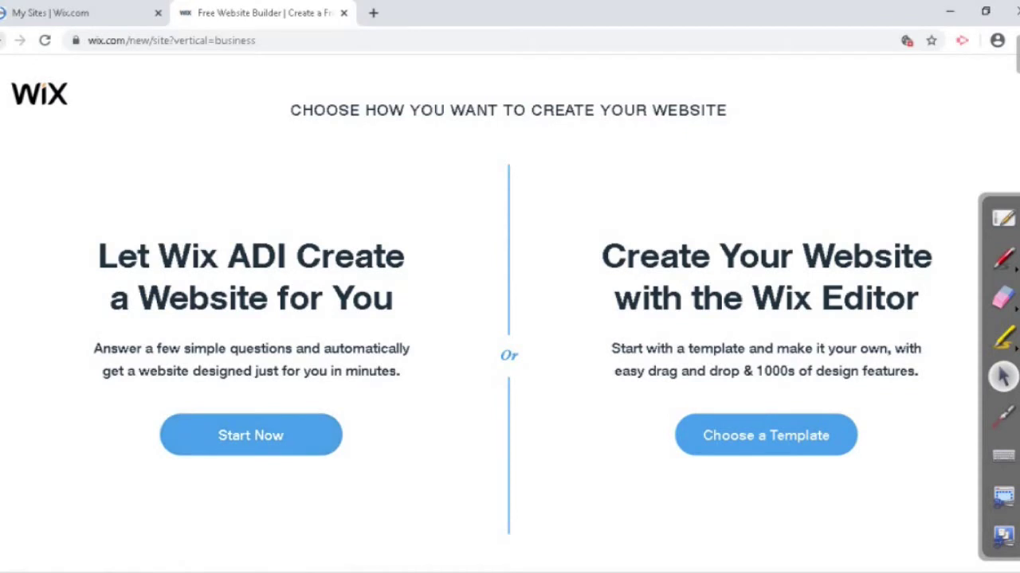
key("alt+Left")
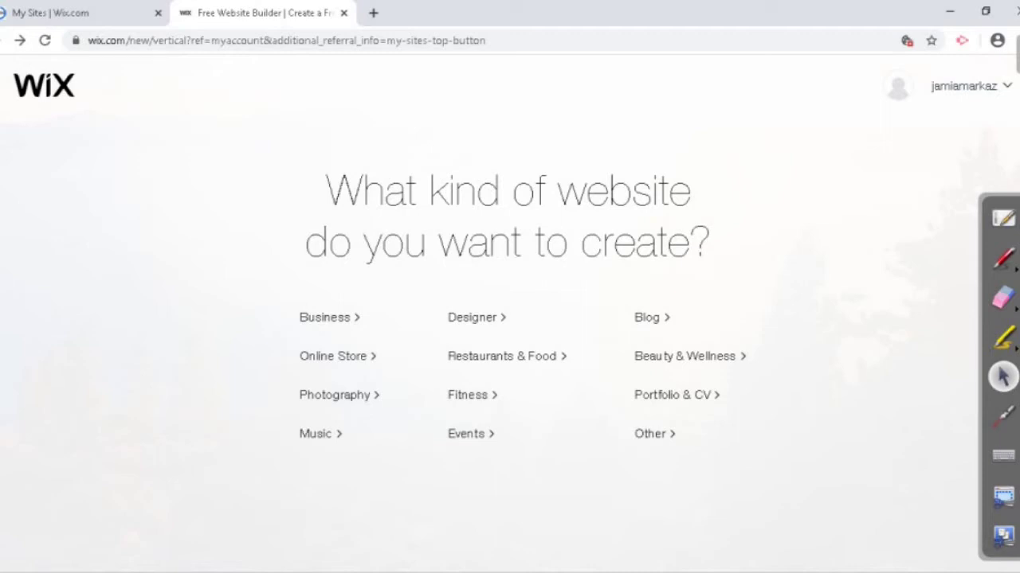
left_click(324, 317)
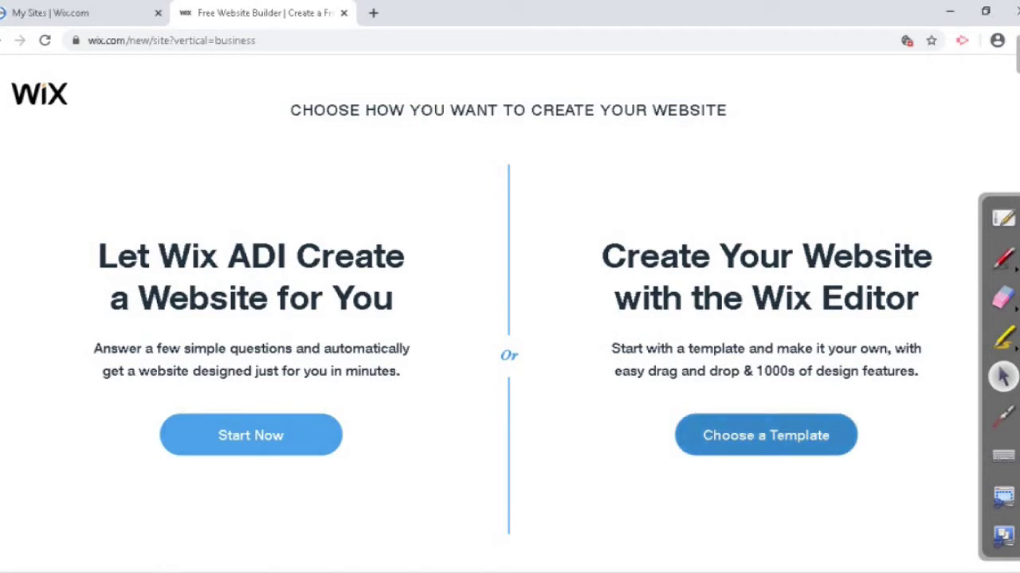
left_click(766, 436)
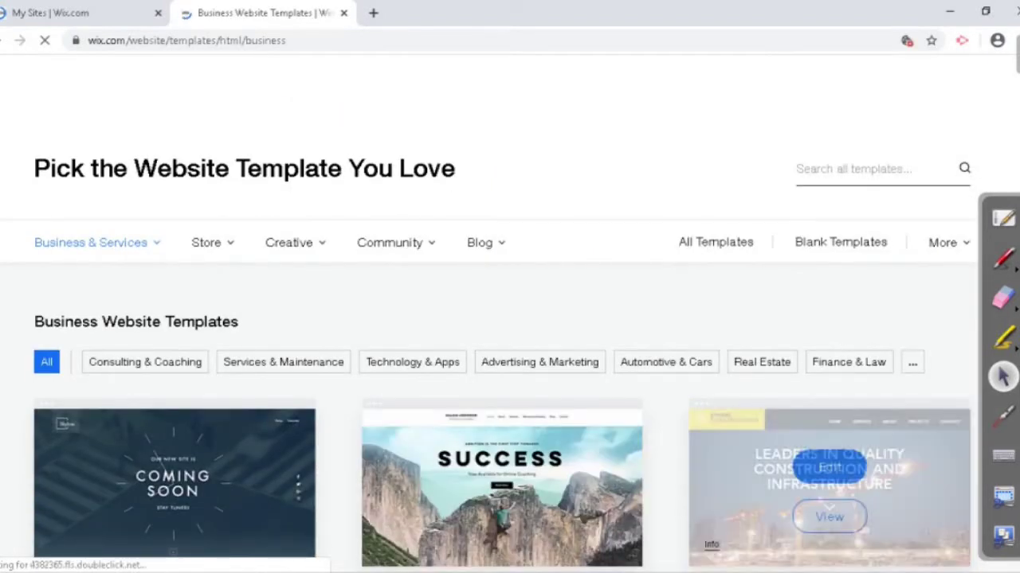
Step: Browse the Business templates, then filter to Community > Non-Profit templates
scroll(510, 319, "down", 7)
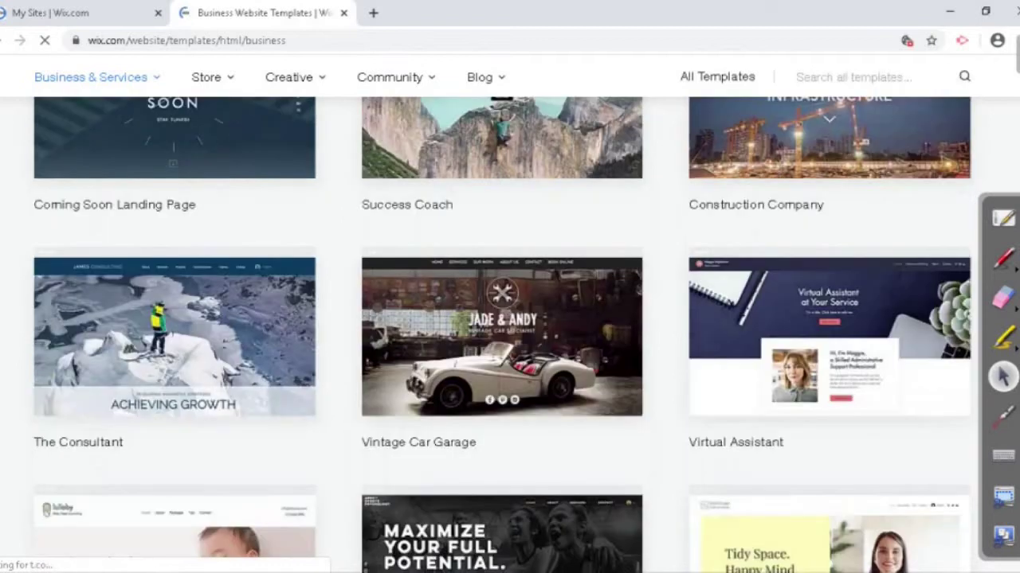
scroll(510, 318, "down", 5)
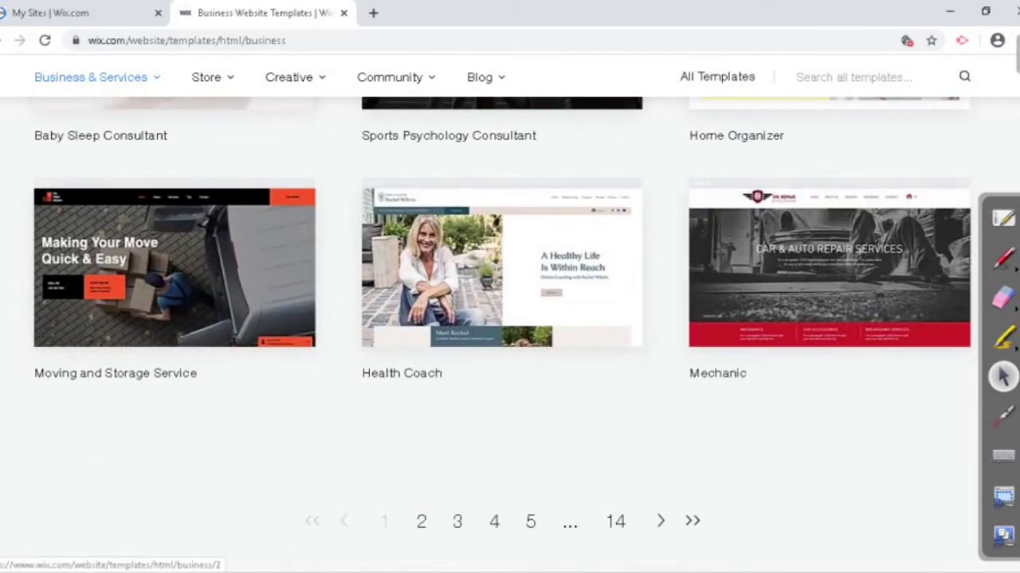
left_click(422, 521)
scroll(510, 319, "up", 2)
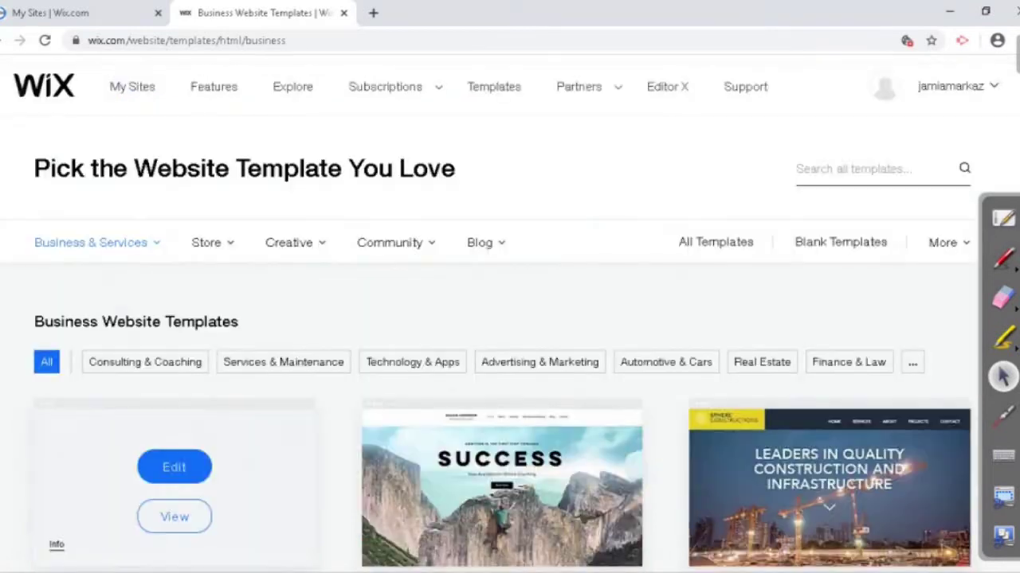
mouse_move(91, 242)
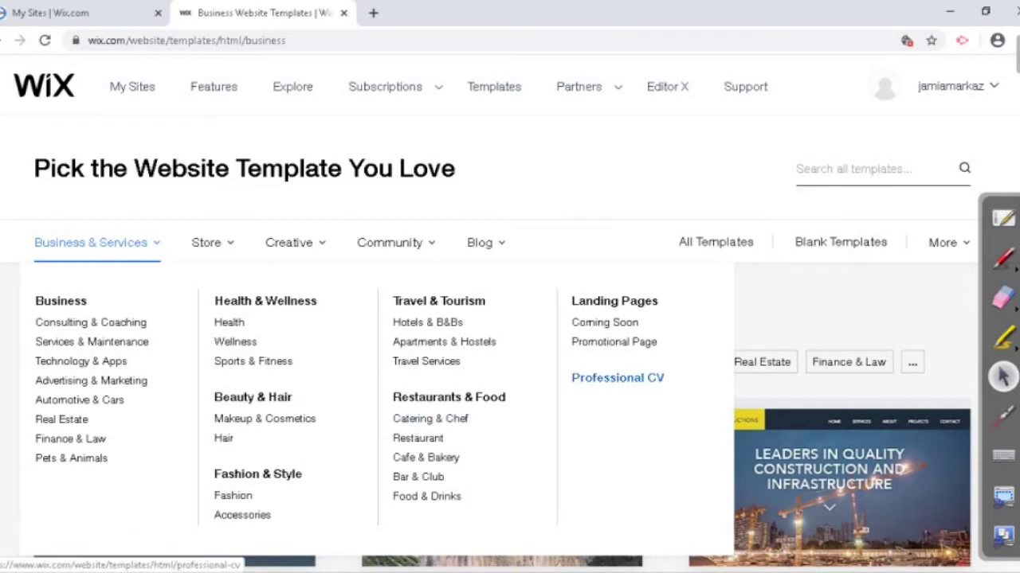
mouse_move(389, 242)
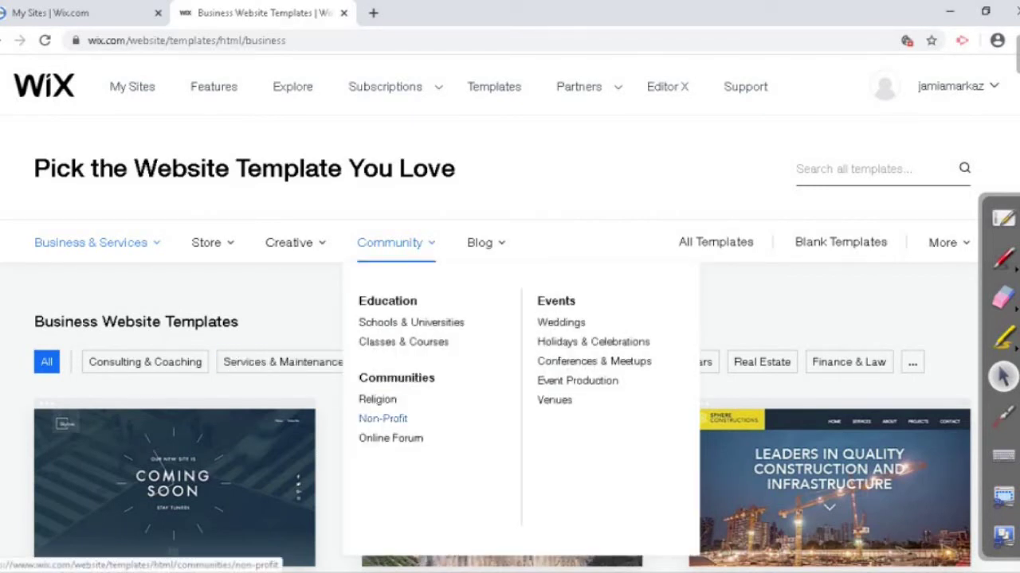
left_click(382, 418)
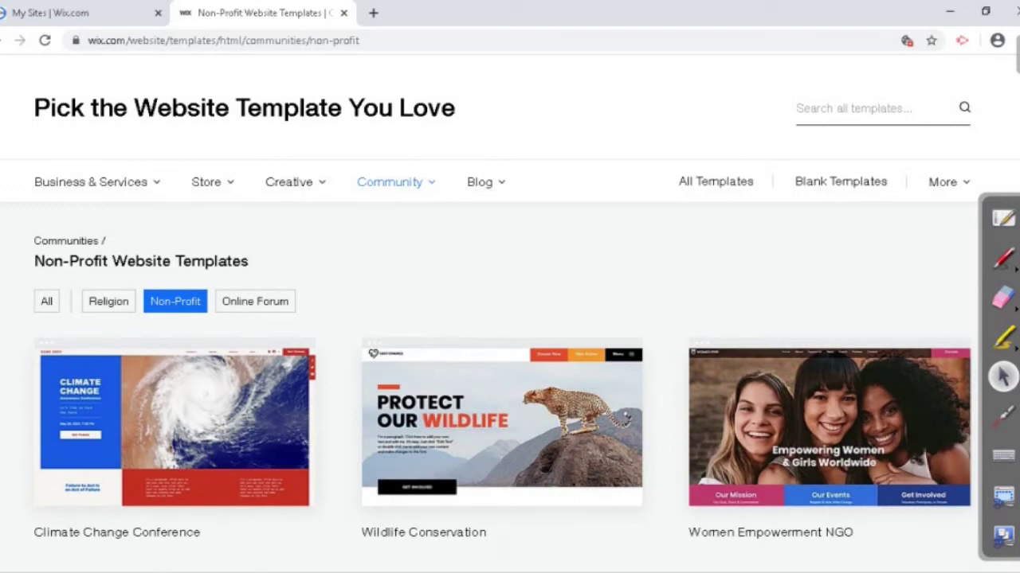
Step: Browse the Non-Profit templates on pages 1 and 2, returning to page 1
scroll(510, 358, "down", 4)
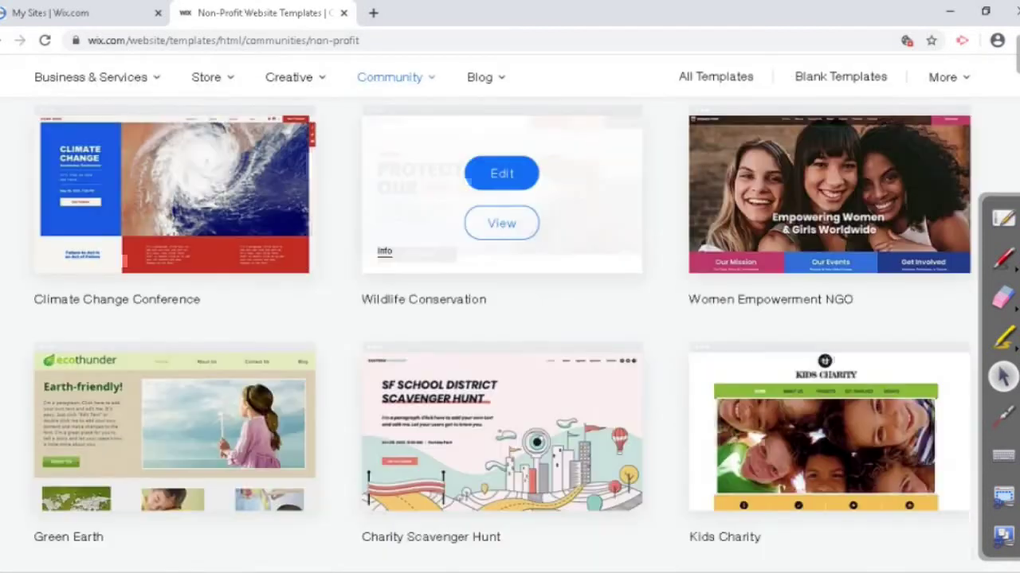
scroll(509, 358, "up", 3)
mouse_move(501, 350)
scroll(502, 359, "down", 6)
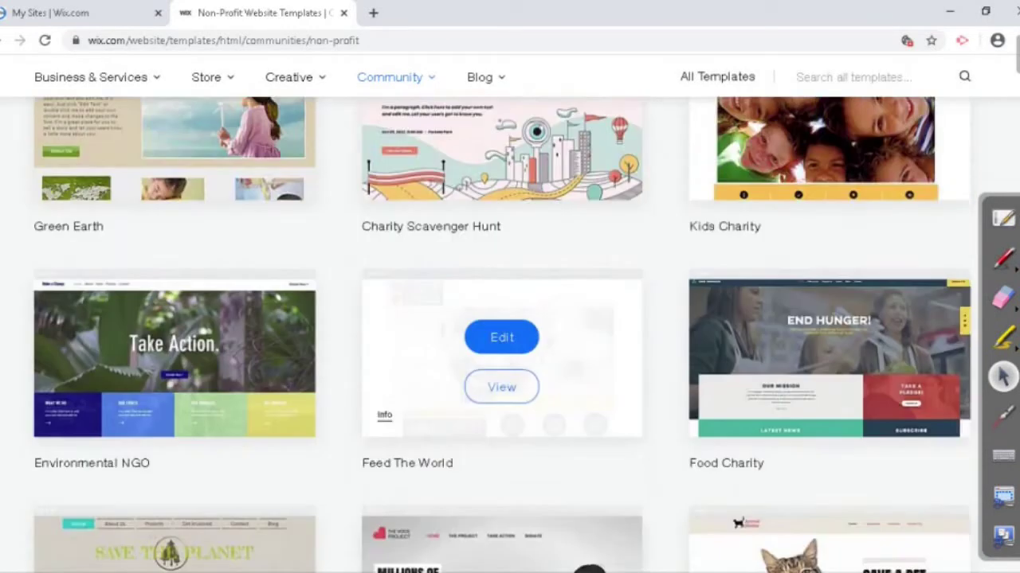
scroll(501, 359, "down", 4)
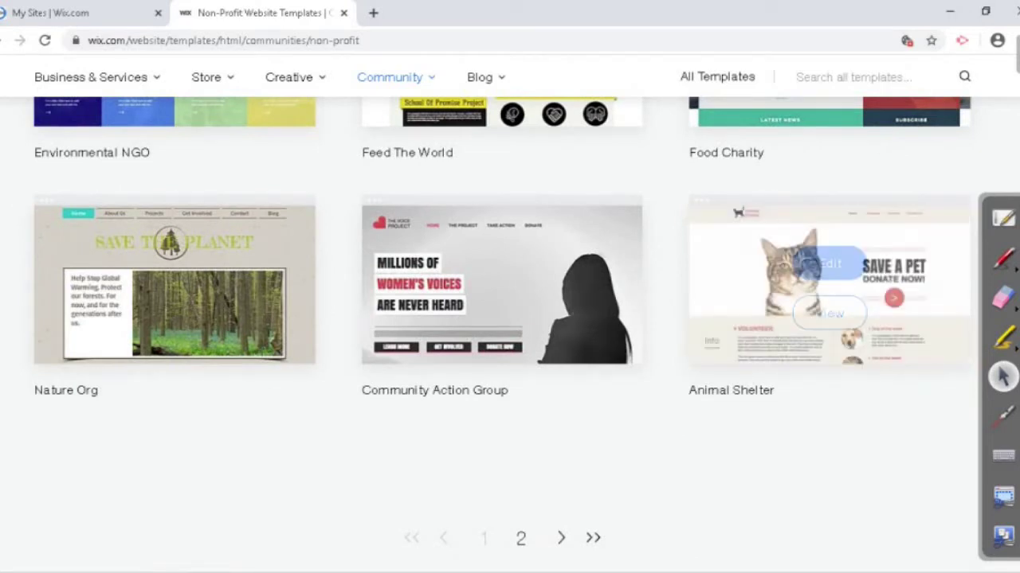
mouse_move(828, 287)
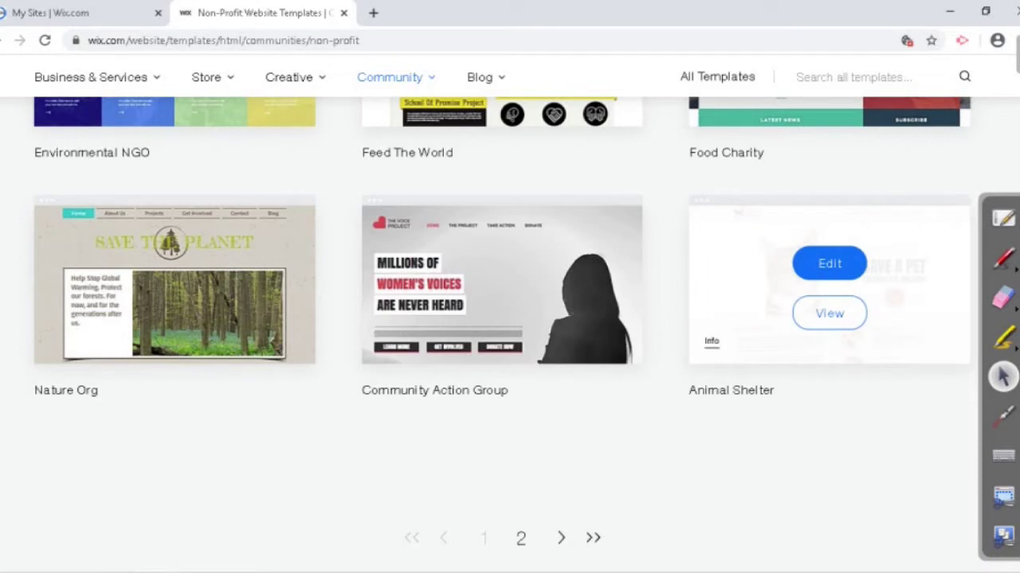
left_click(521, 538)
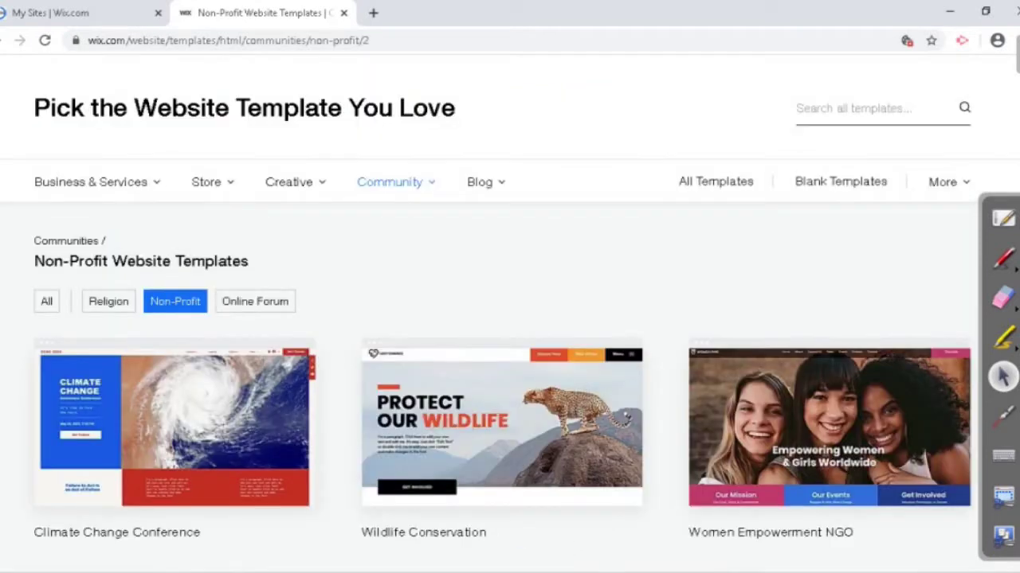
scroll(510, 318, "down", 10)
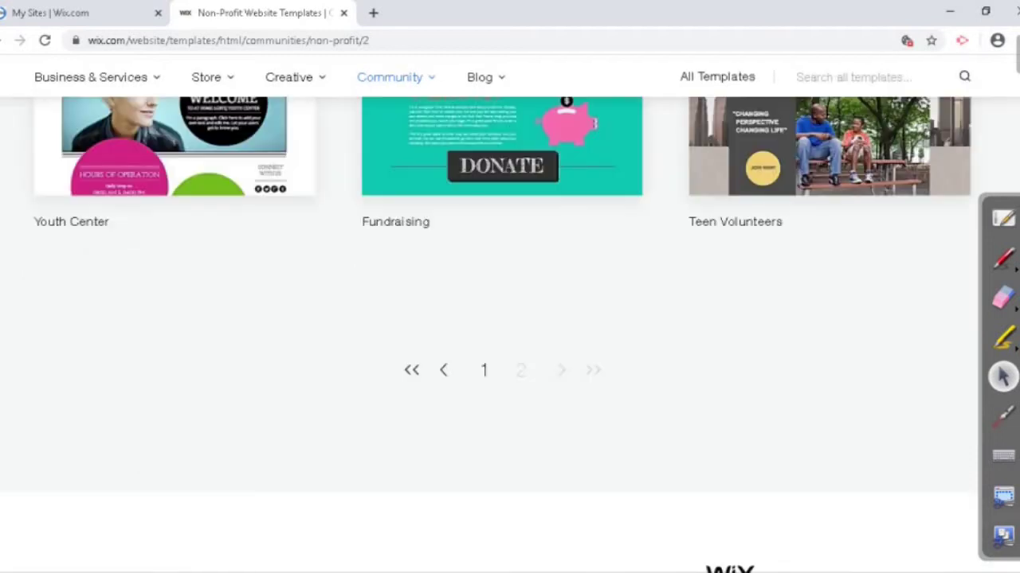
left_click(483, 369)
scroll(509, 319, "down", 5)
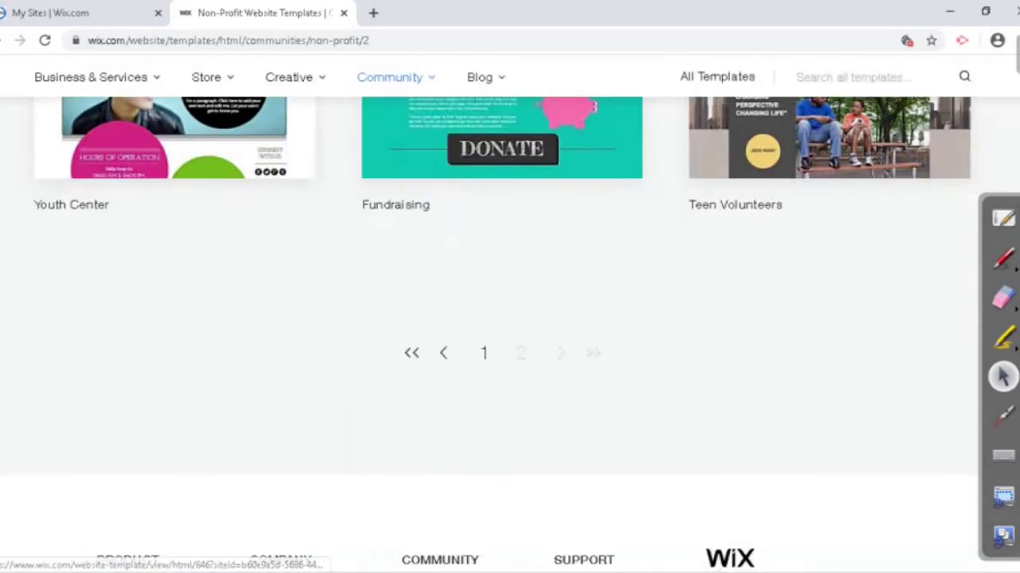
left_click(483, 353)
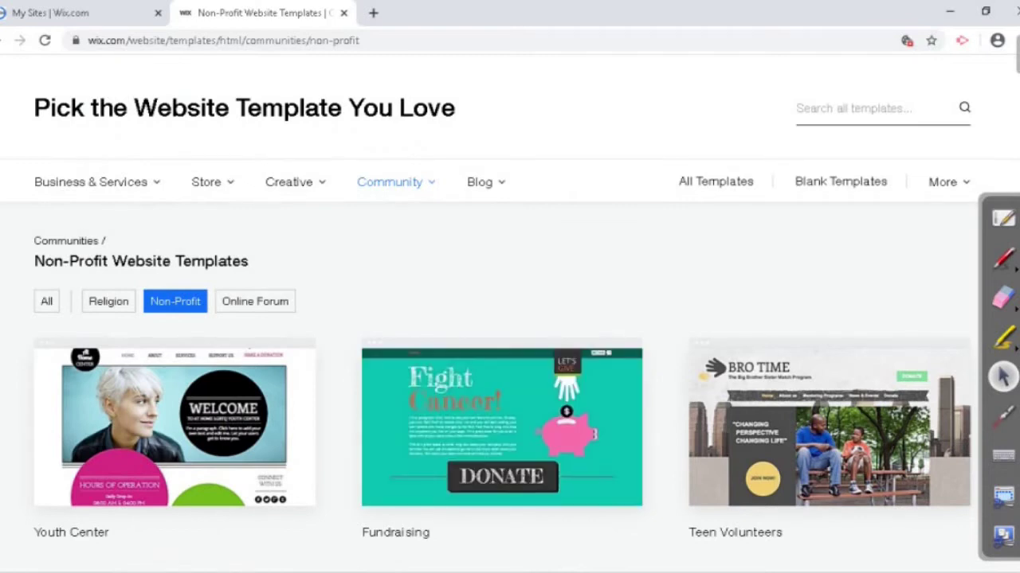
Step: Find the Animal Shelter template card and preview it in a new tab
scroll(510, 319, "down", 5)
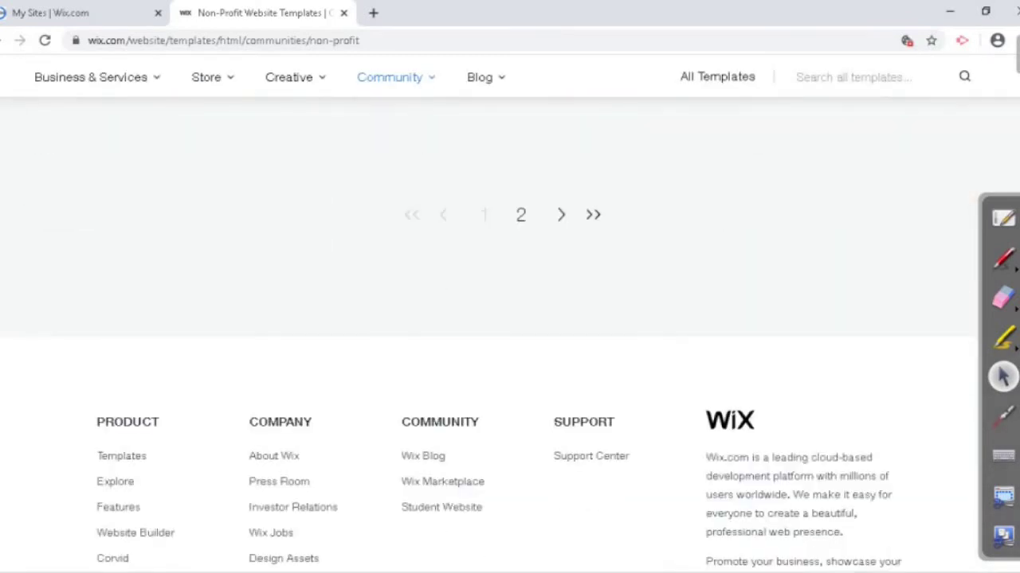
scroll(510, 319, "up", 10)
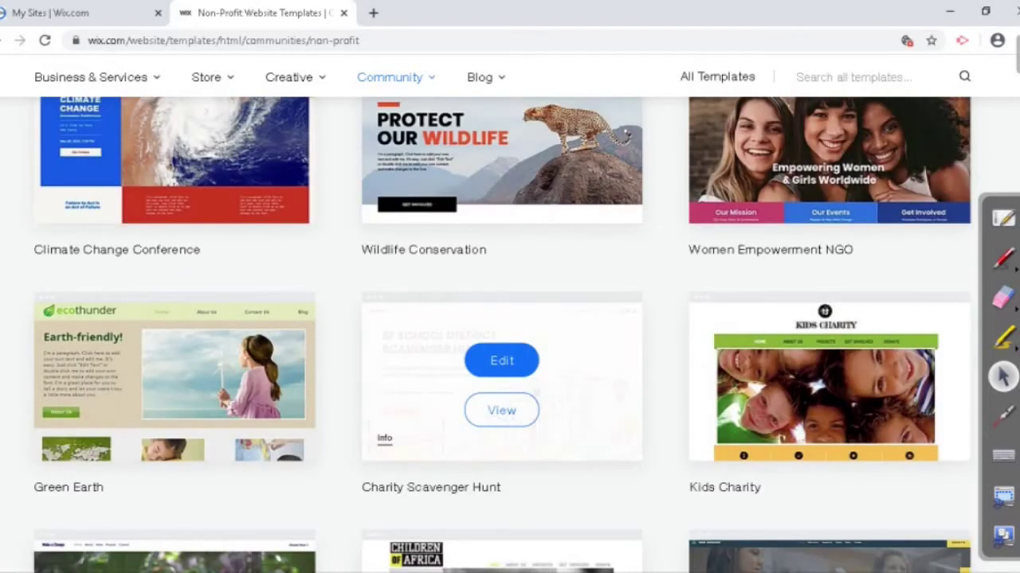
scroll(509, 318, "down", 8)
mouse_move(828, 167)
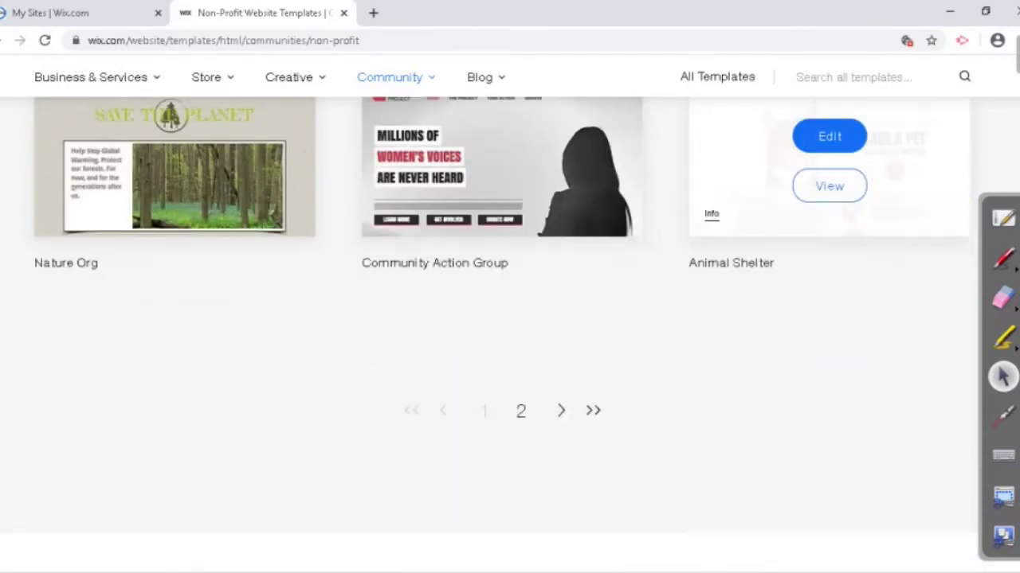
scroll(510, 319, "up", 3)
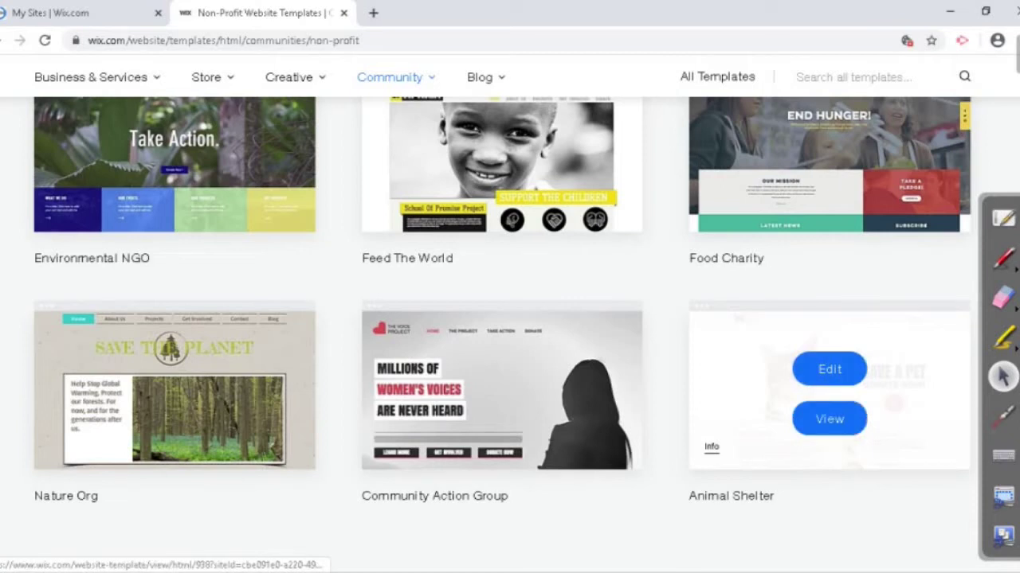
left_click(830, 419)
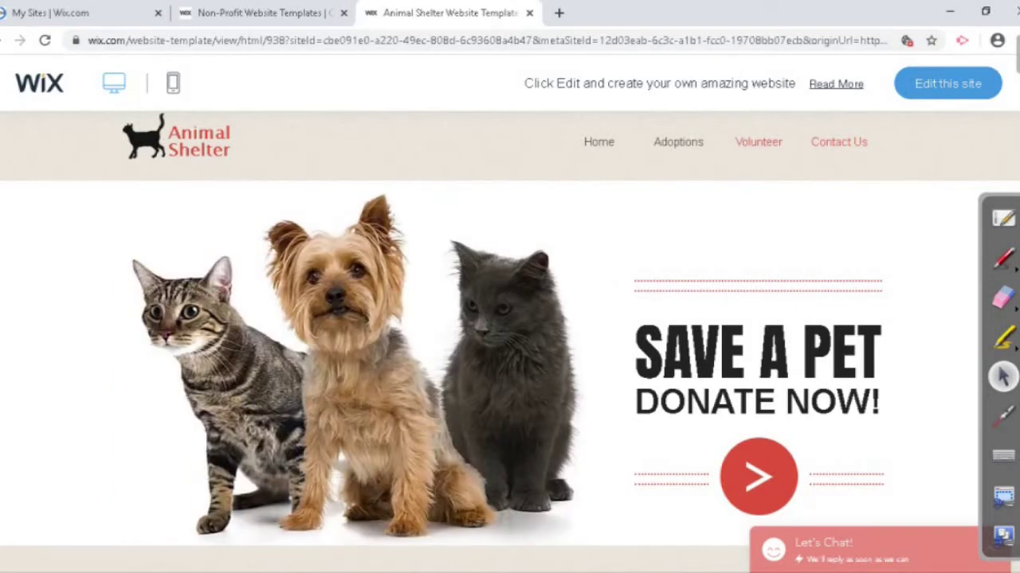
Step: Show the Animal Shelter preview's Adoptions page of cat and dog photos
left_click(758, 142)
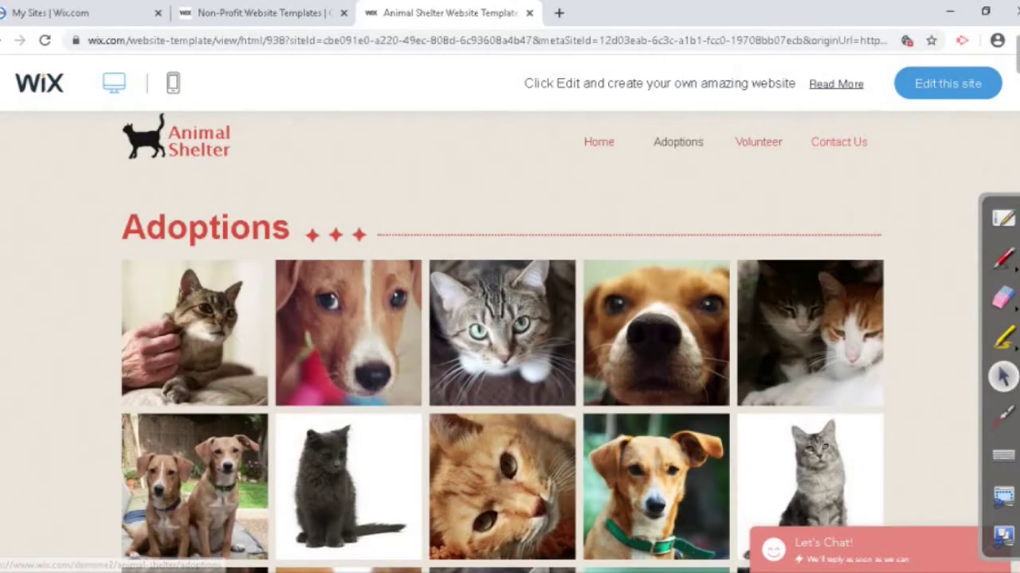
mouse_move(758, 142)
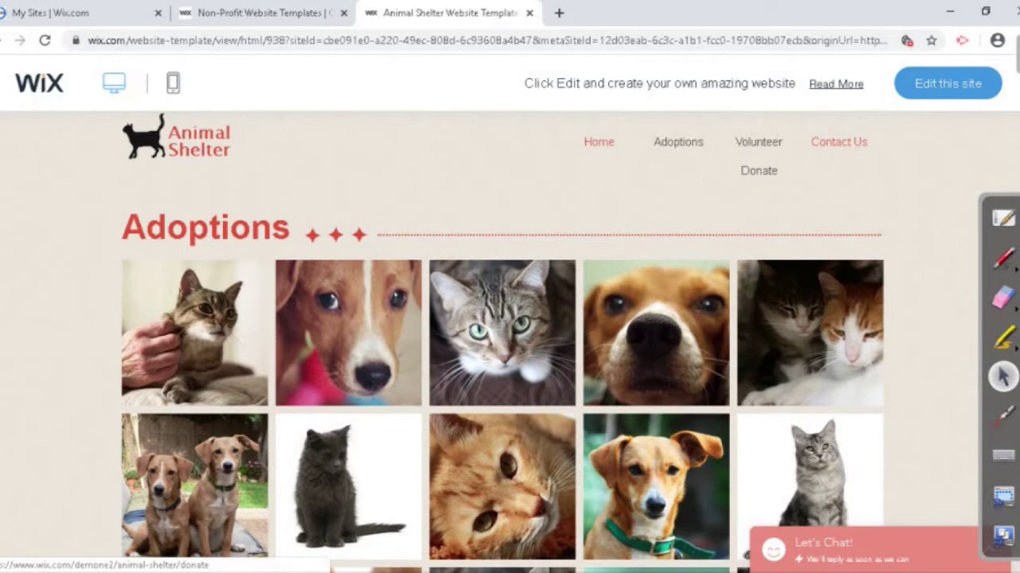
Step: View the template's Donate page under Volunteer
left_click(758, 171)
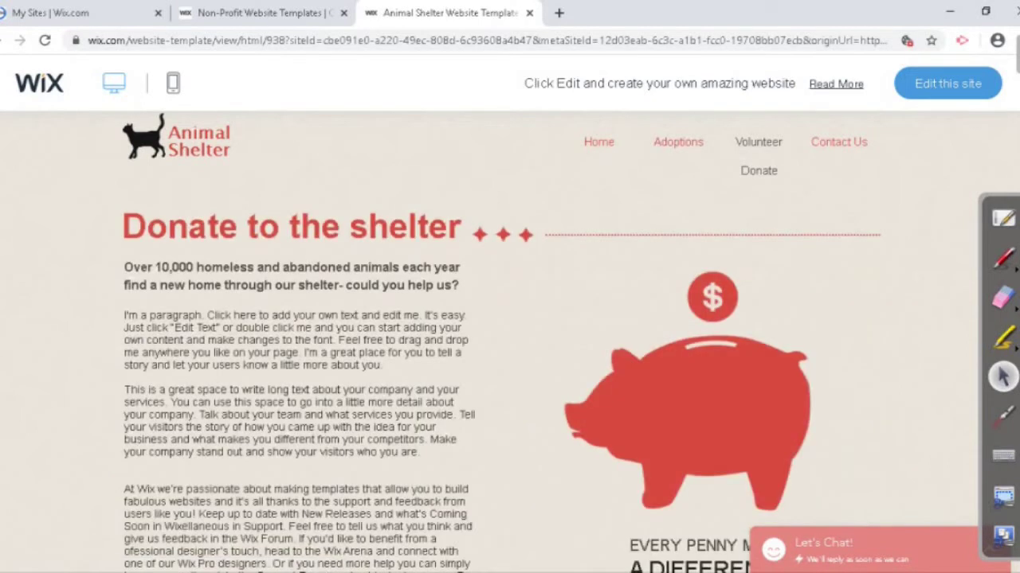
scroll(509, 374, "down", 3)
scroll(510, 374, "up", 3)
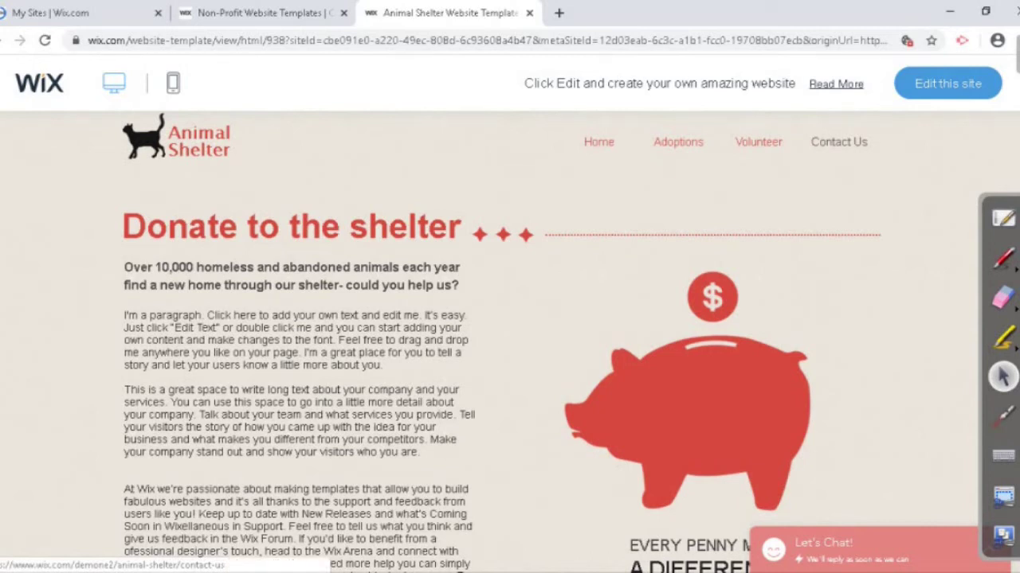
Step: Look through Contact Us, return to Home, and switch the preview to mobile
left_click(839, 142)
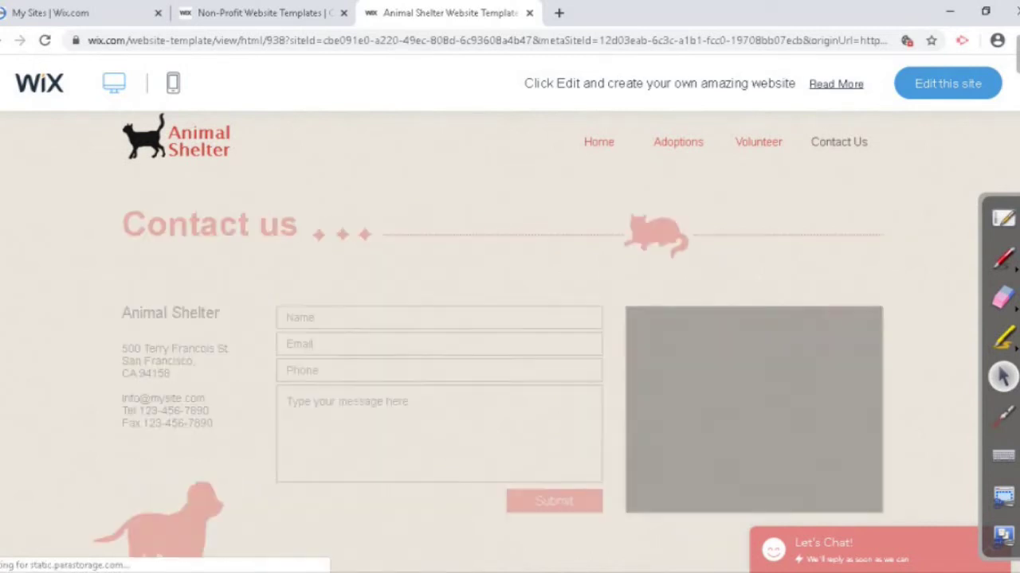
scroll(510, 319, "down", 2)
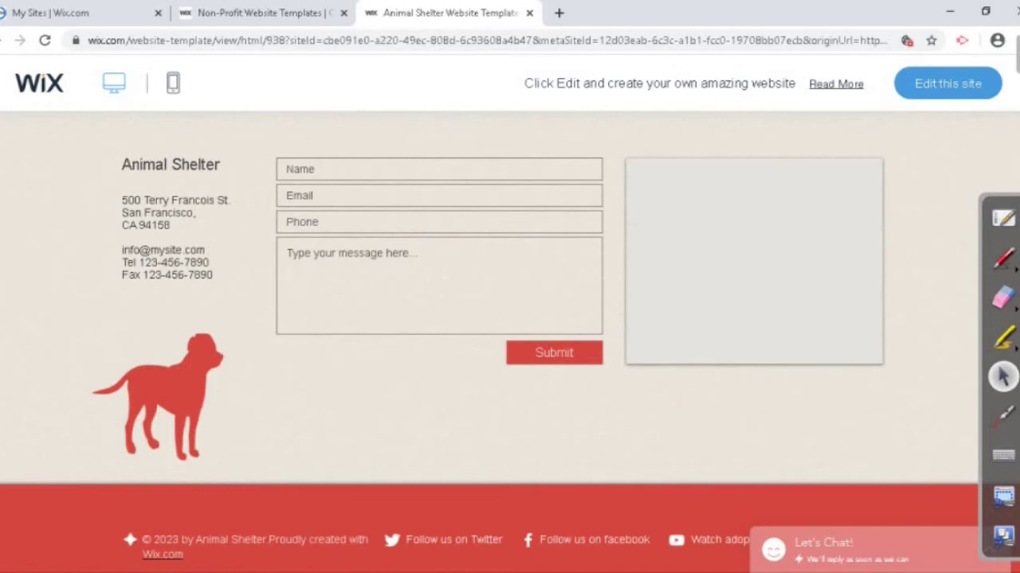
scroll(510, 319, "up", 1)
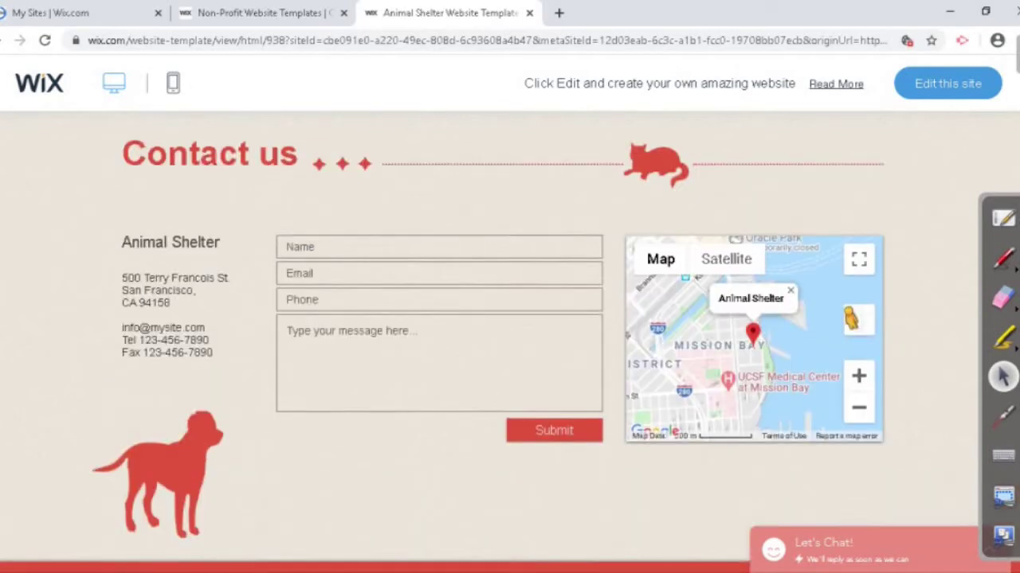
scroll(510, 319, "up", 1)
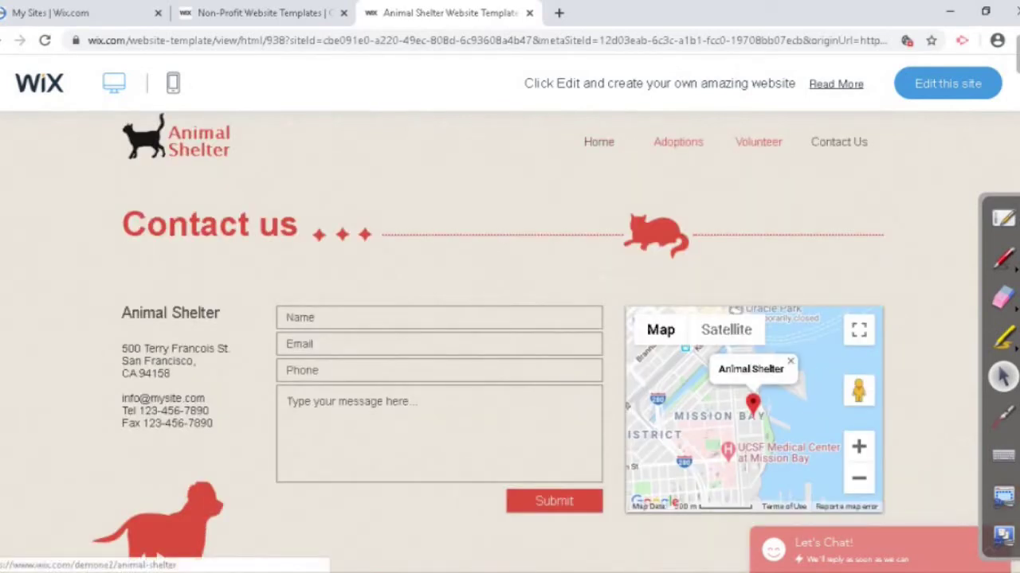
left_click(598, 142)
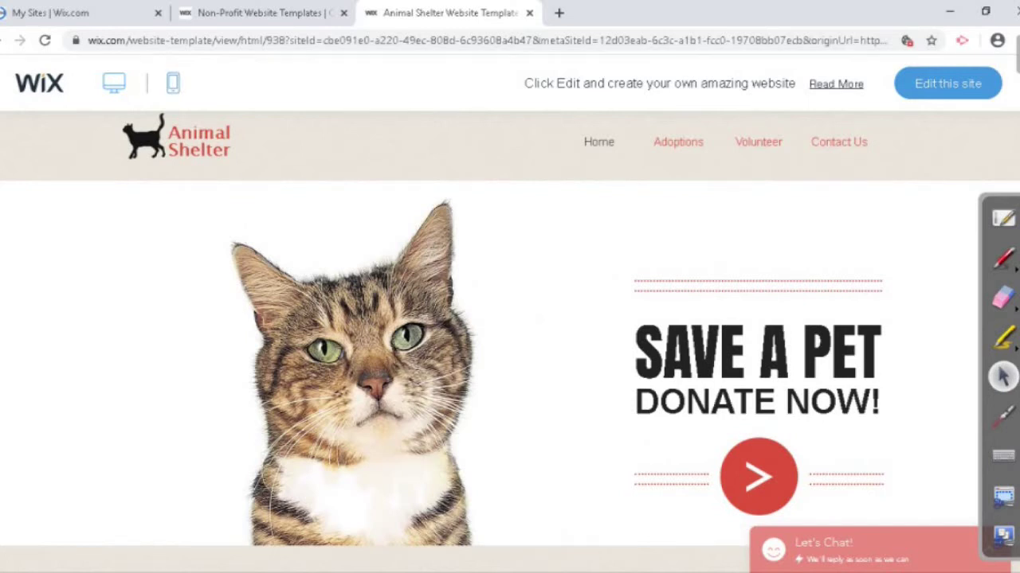
left_click(173, 83)
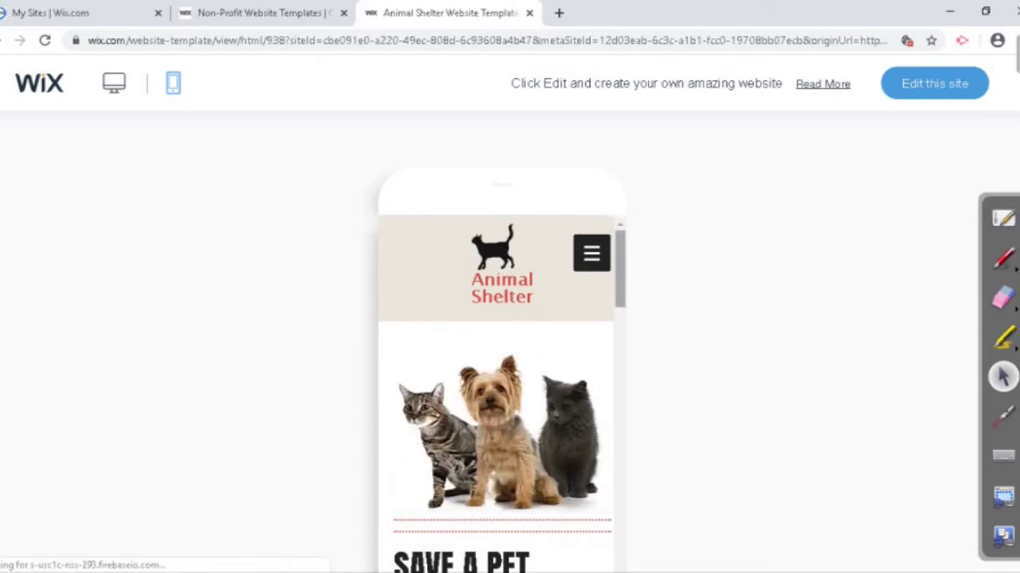
Step: Scroll through the Animal Shelter home page in the mobile preview
scroll(498, 394, "down", 10)
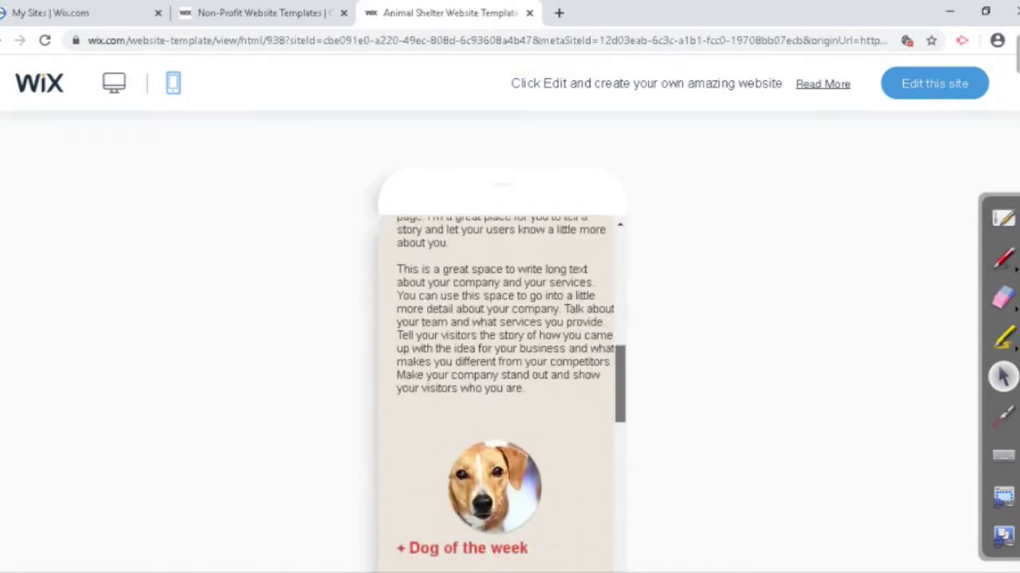
scroll(502, 394, "down", 8)
scroll(502, 394, "down", 5)
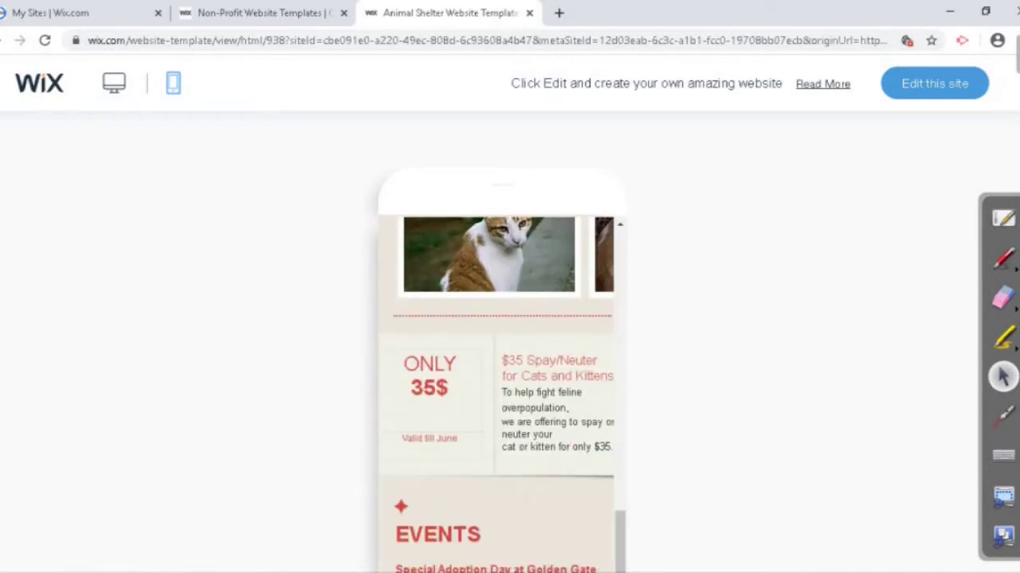
scroll(502, 359, "down", 2)
scroll(497, 302, "down", 4)
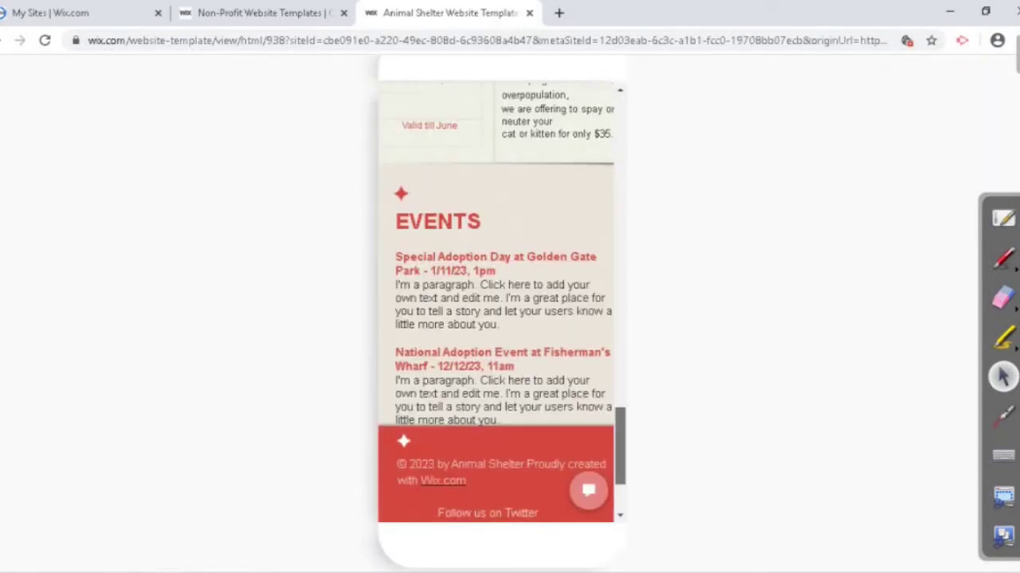
scroll(495, 302, "up", 10)
scroll(495, 303, "up", 3)
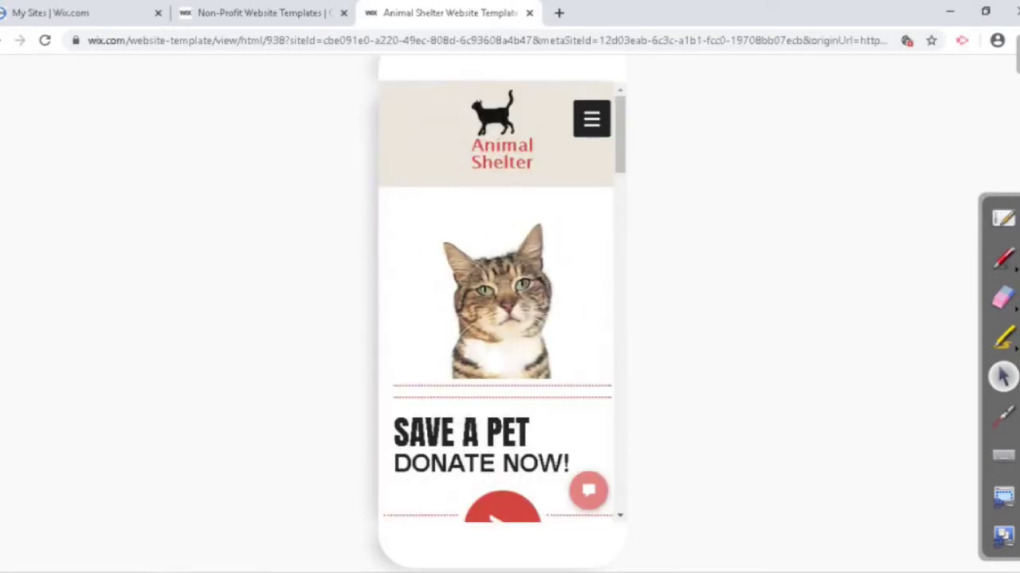
Step: Open Contact Us from the mobile hamburger menu and scroll its address, map and form
left_click(590, 119)
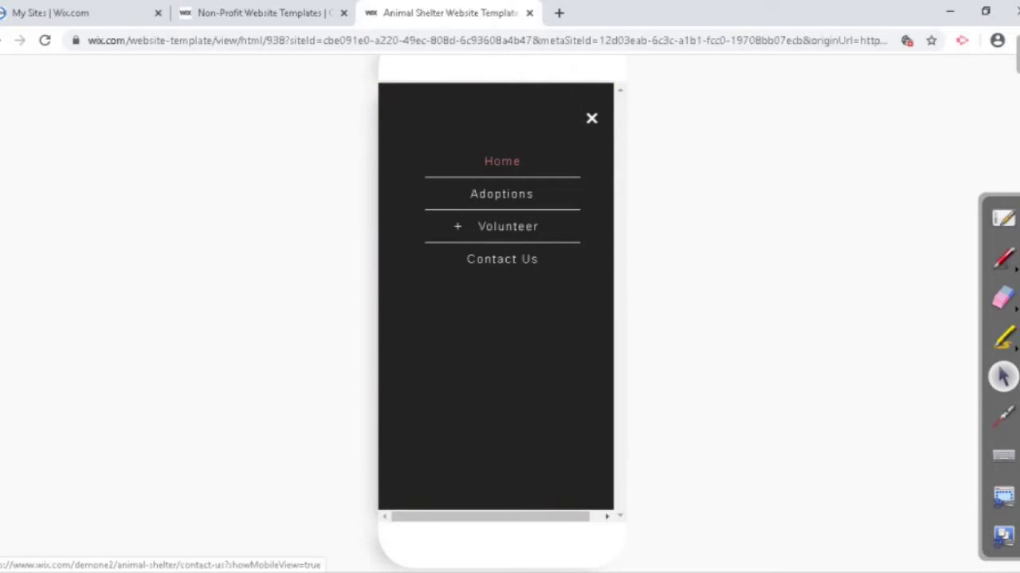
left_click(592, 118)
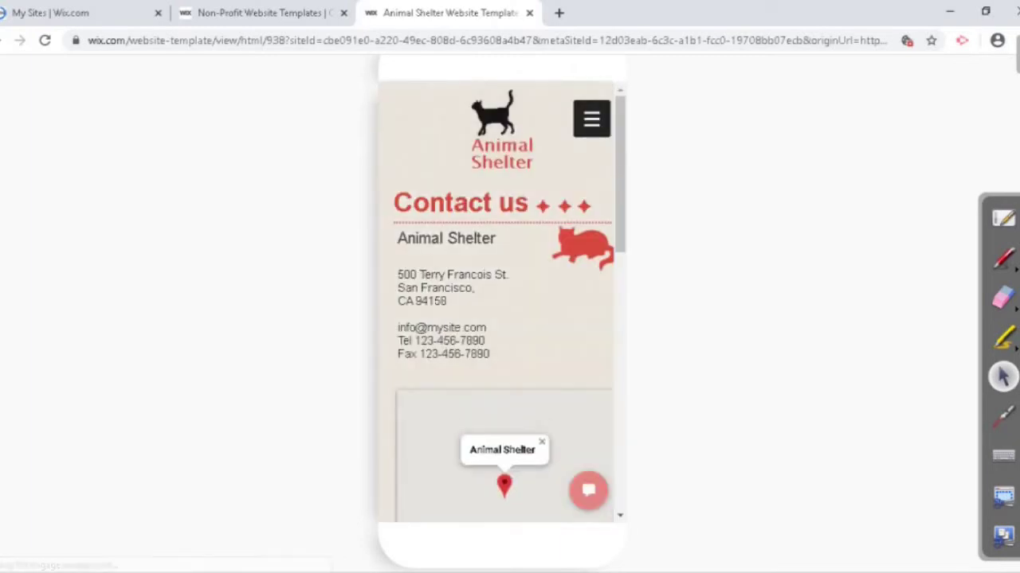
scroll(502, 303, "down", 8)
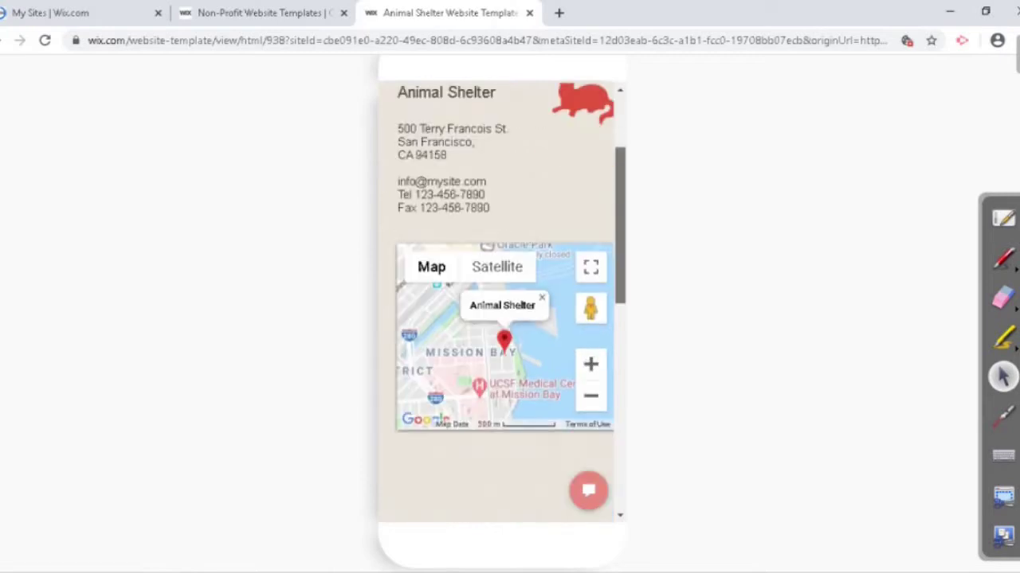
scroll(502, 302, "down", 2)
scroll(502, 303, "up", 10)
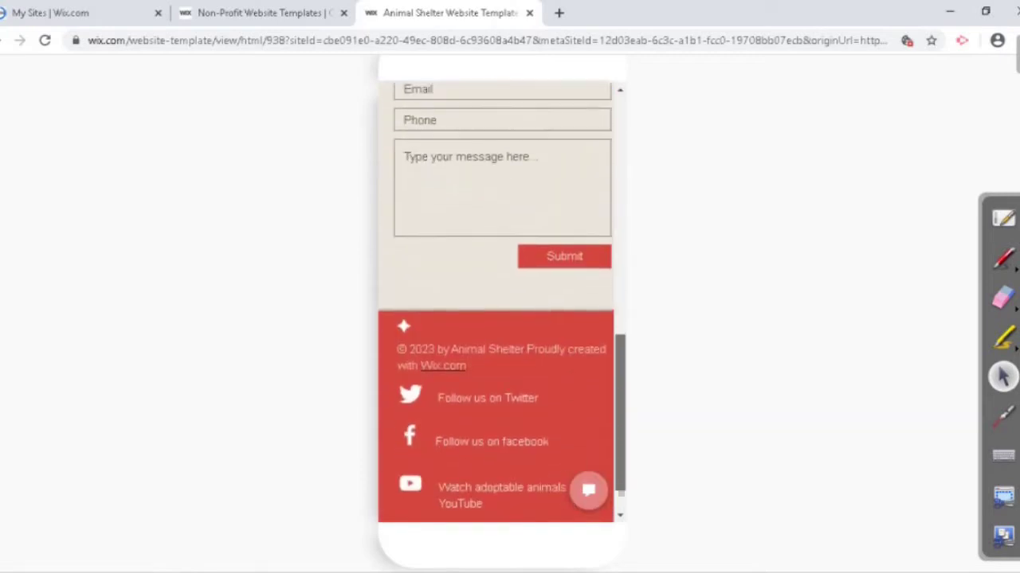
scroll(502, 318, "up", 2)
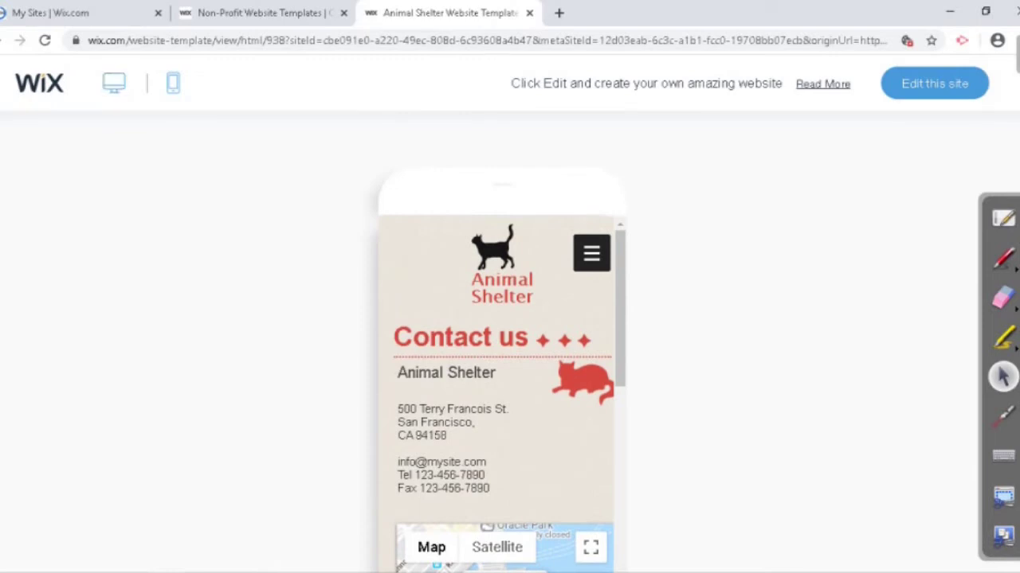
Step: Return to desktop view, open the template in the Editor, then switch to the My Sites tab
left_click(114, 83)
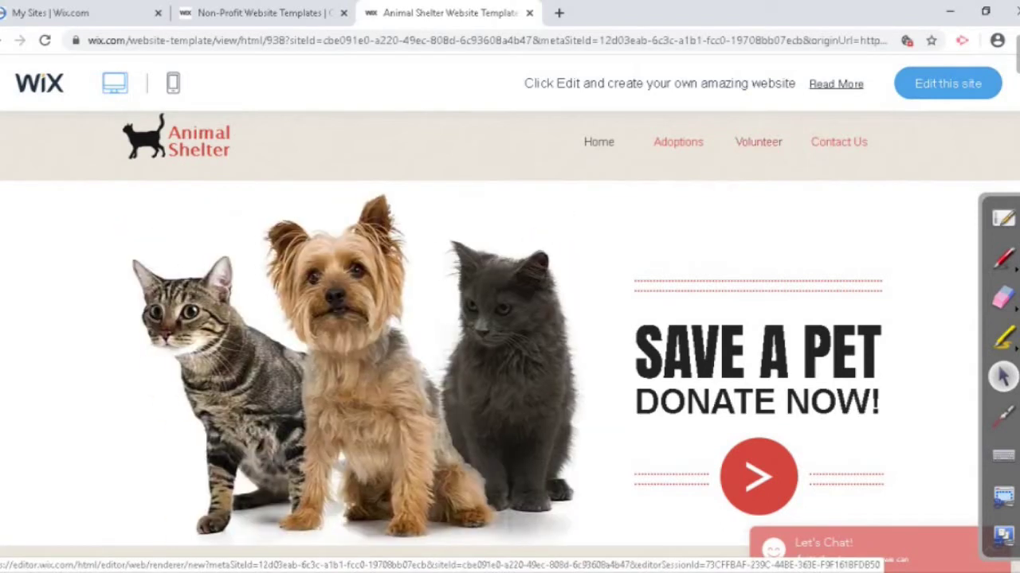
left_click(947, 84)
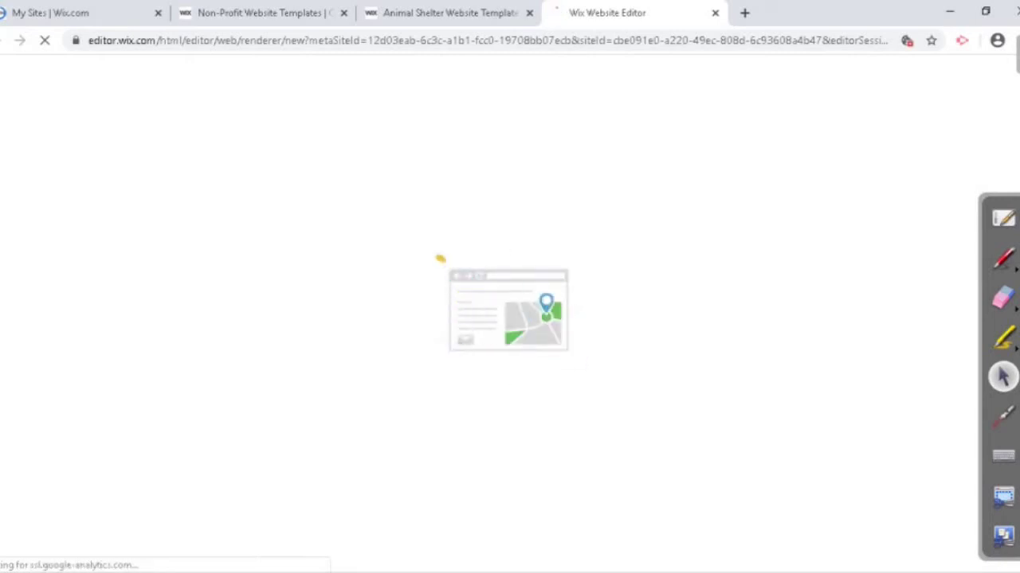
key("ctrl+1")
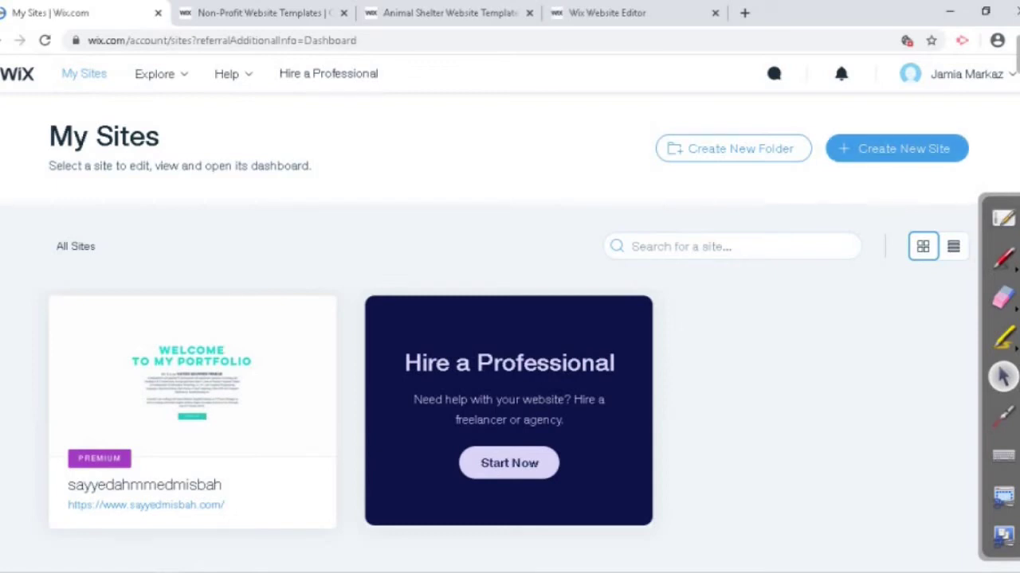
Step: Cycle browser tabs past the non-profit templates list back to the Animal Shelter editor
key("ctrl+Tab")
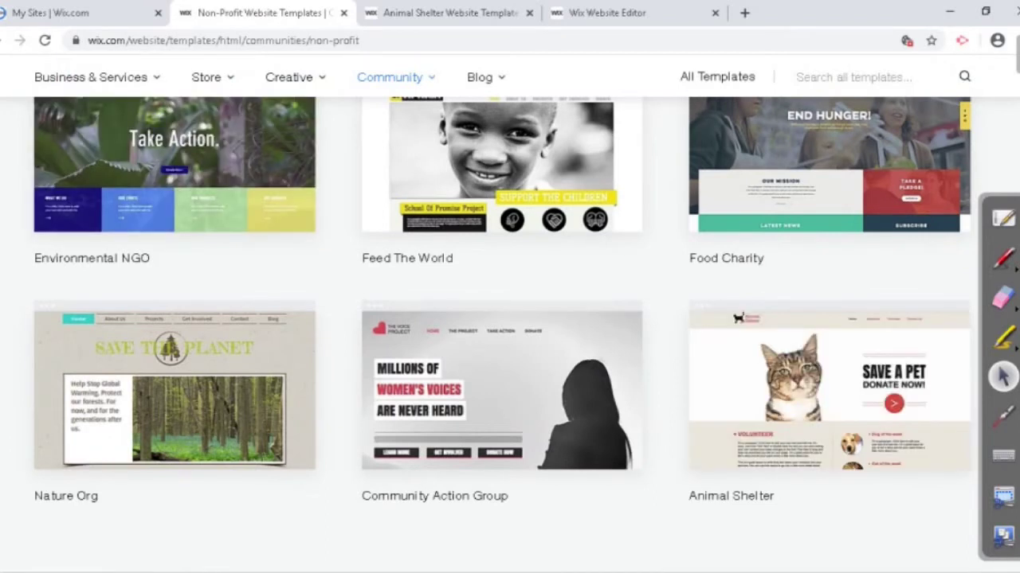
scroll(502, 311, "up", 2)
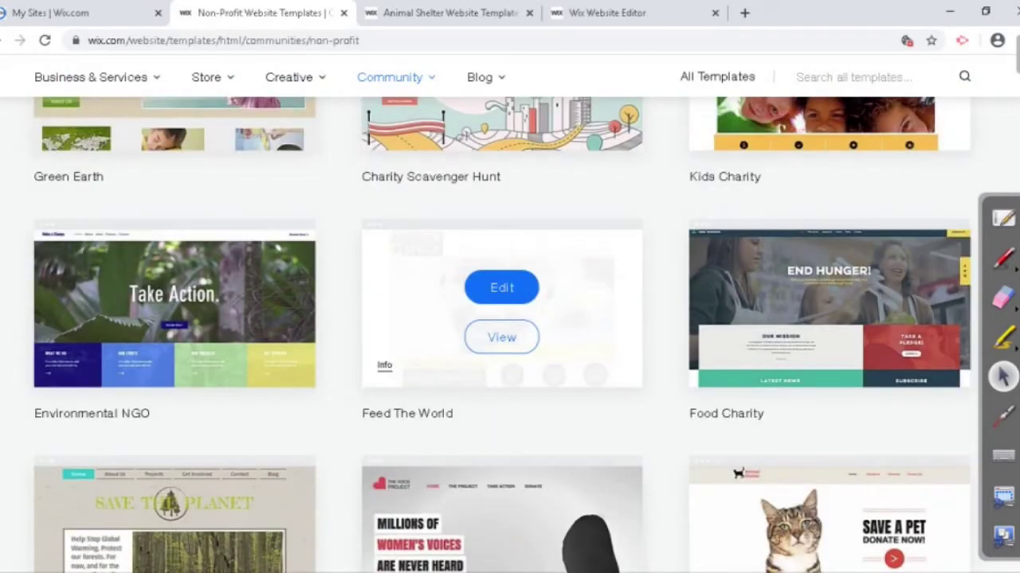
scroll(502, 336, "up", 2)
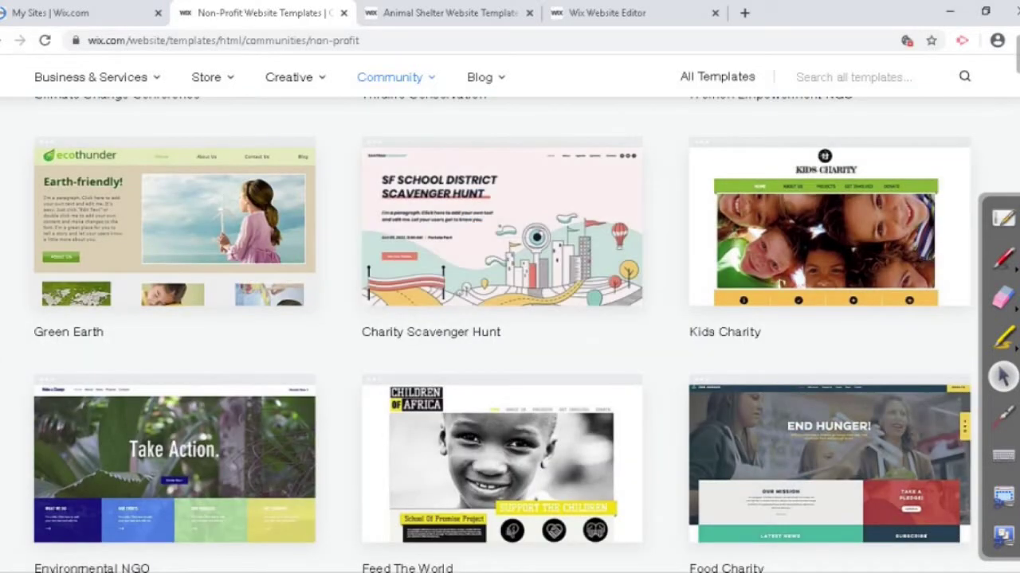
key("ctrl+Tab")
key("ctrl+Tab")
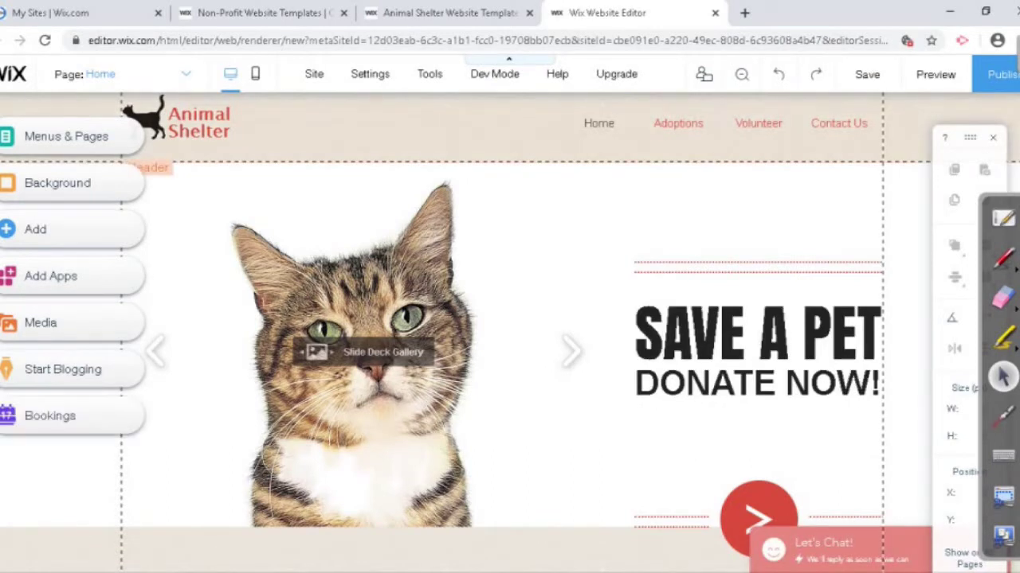
Step: Select the header cat logo, delete it, undo the deletion, then reselect the logo
left_click(152, 120)
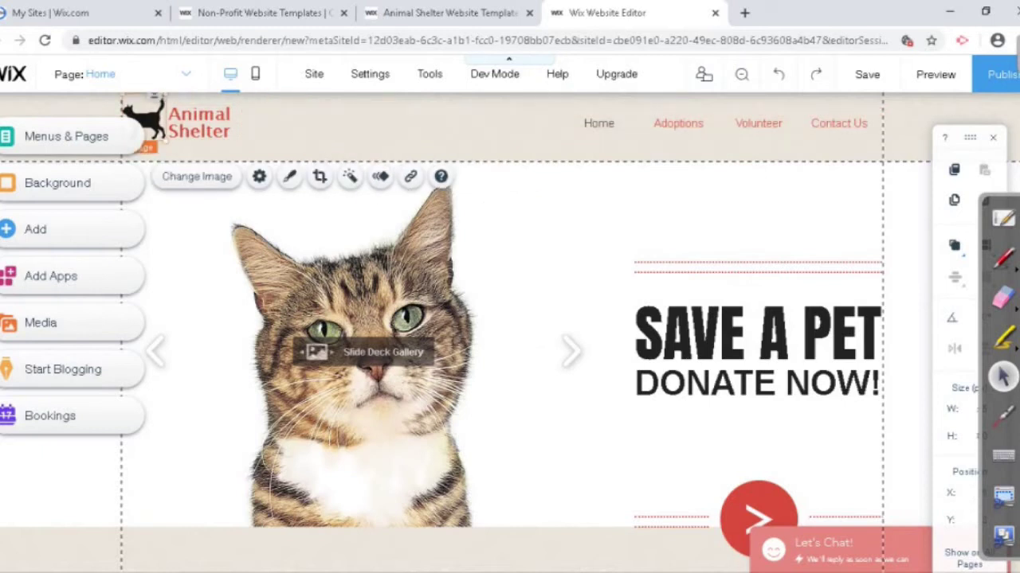
key("Delete")
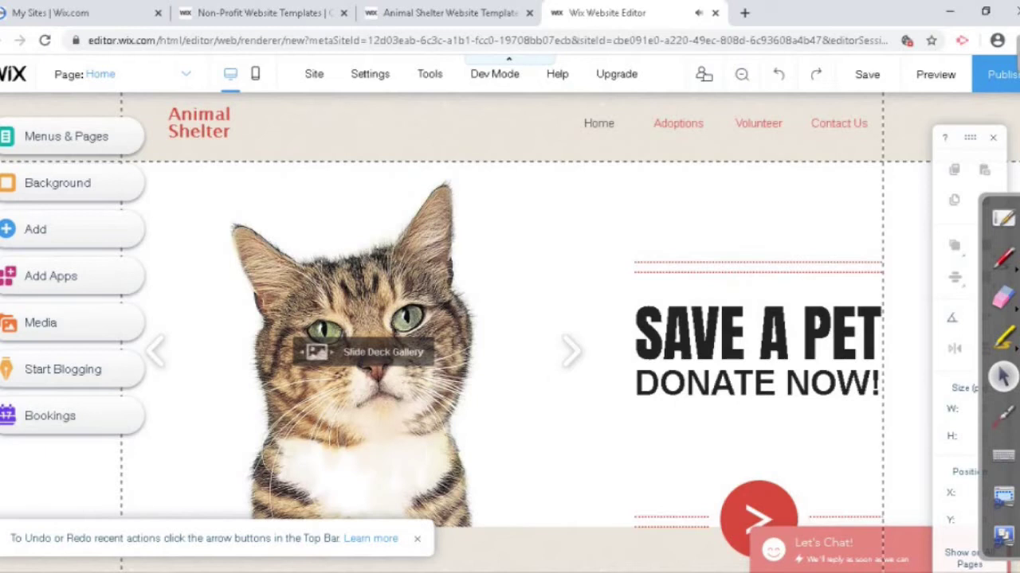
key("ctrl+z")
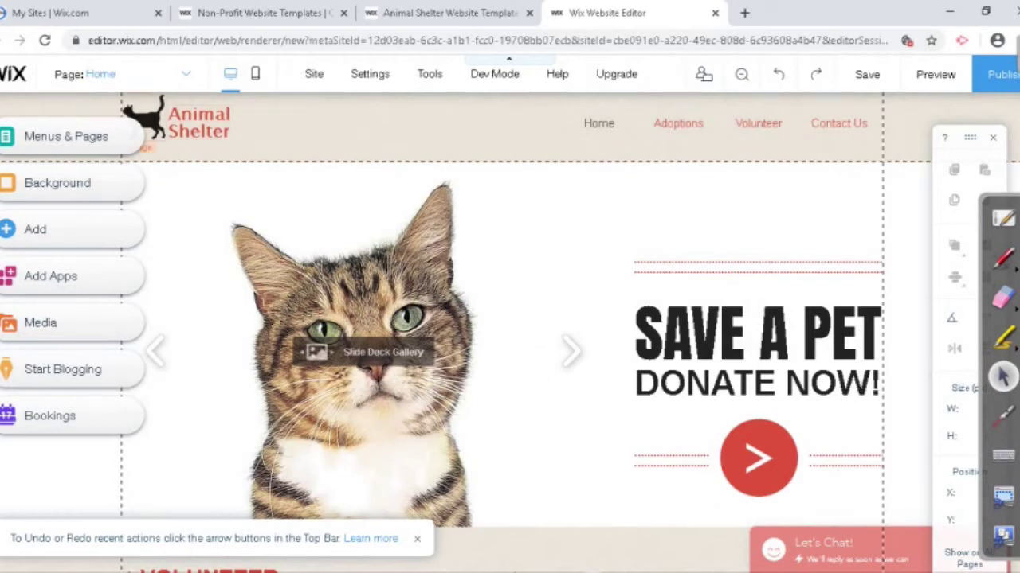
left_click(145, 120)
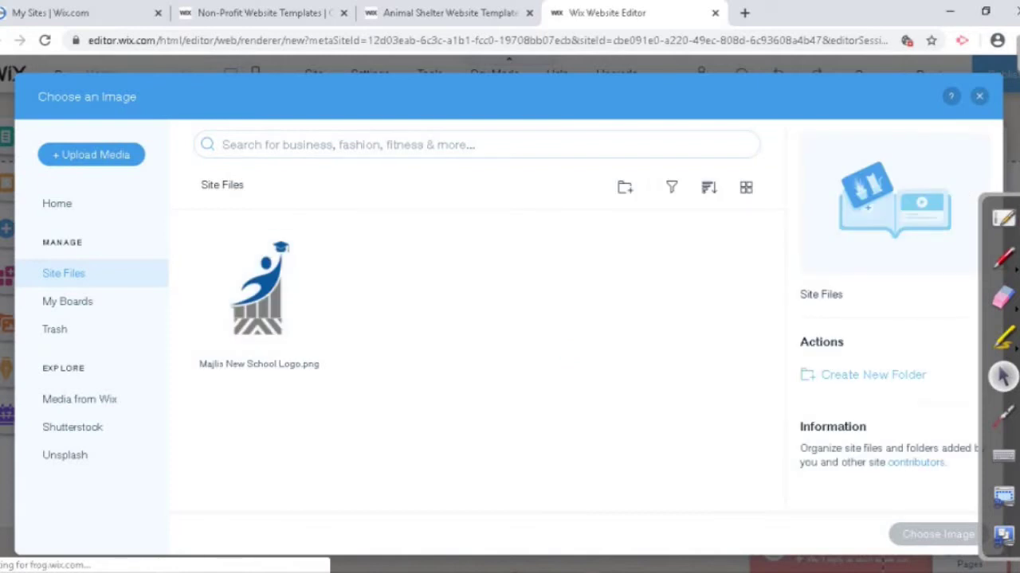
Step: Upload a portrait photo from the computer's folder into Site Files
mouse_move(252, 249)
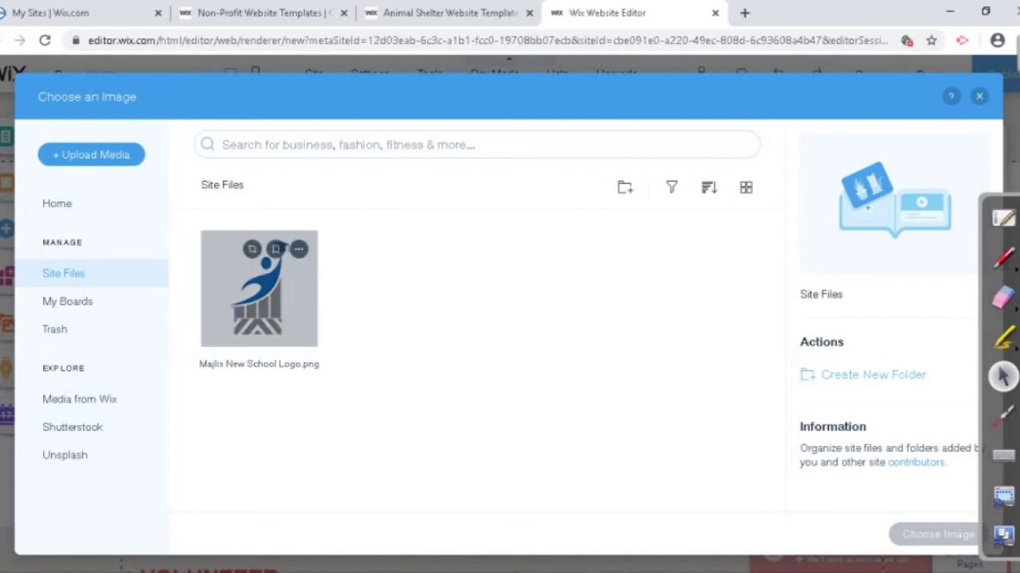
left_click(91, 155)
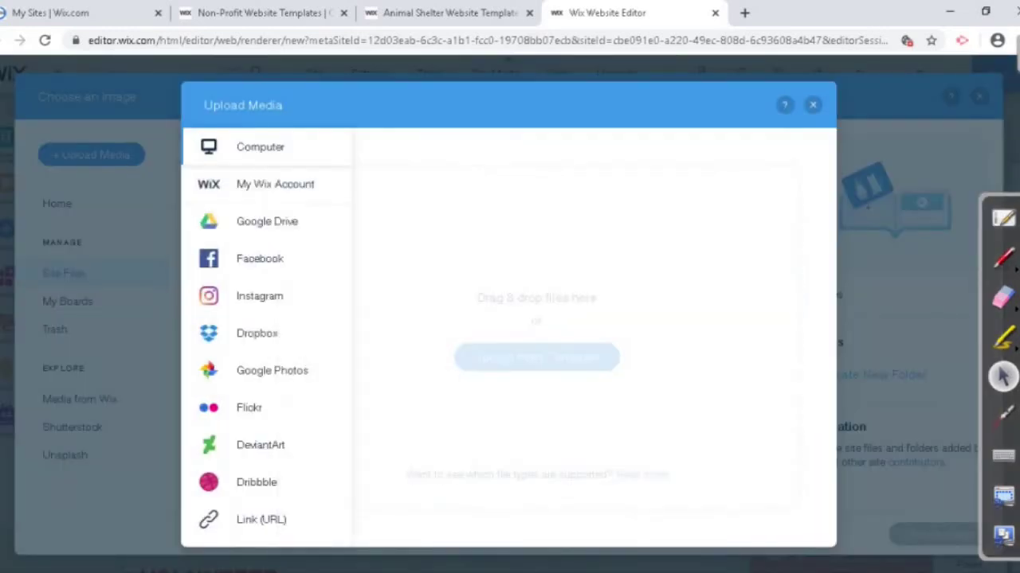
key("Escape")
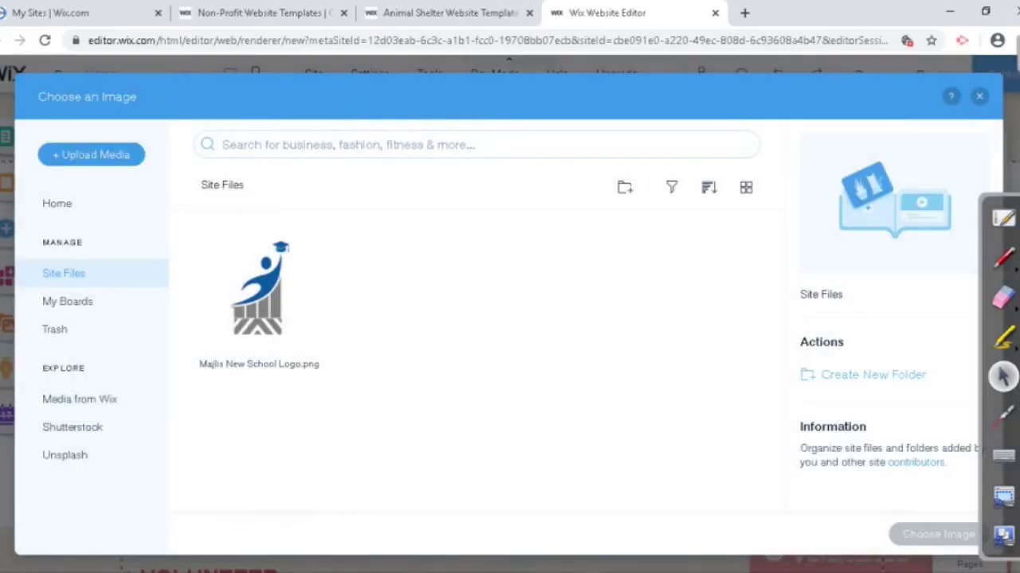
left_click(90, 154)
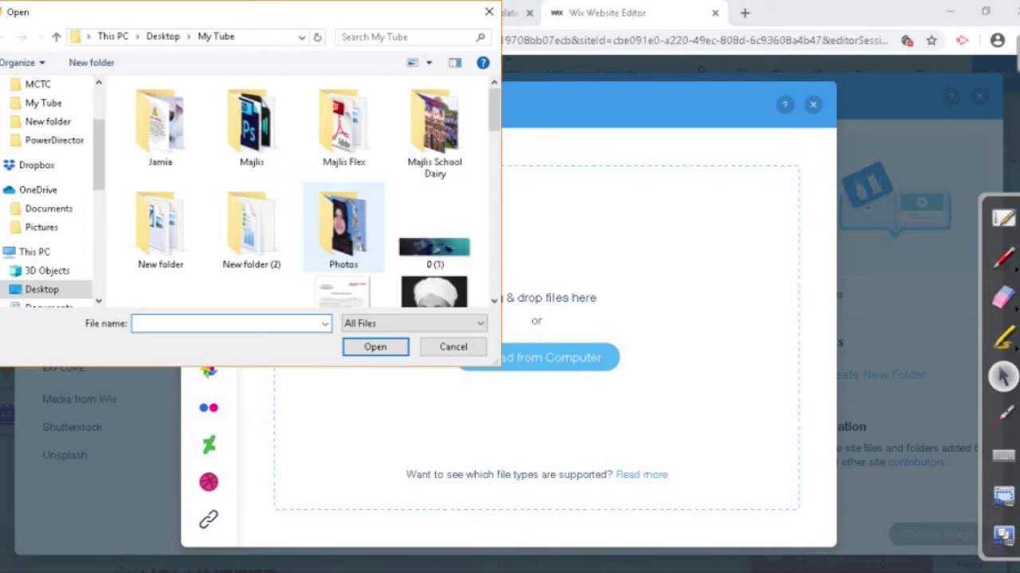
scroll(342, 112, "down", 1)
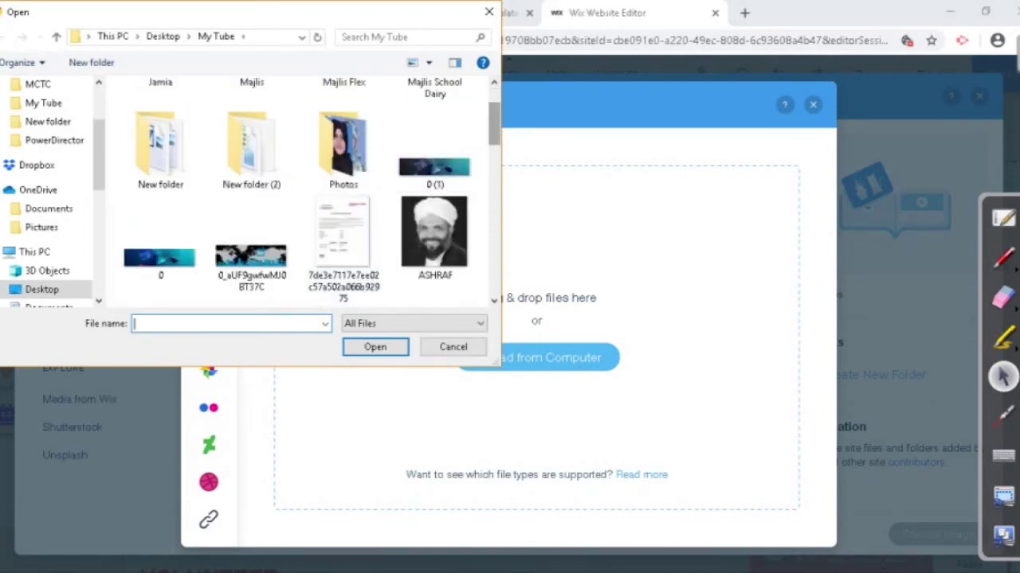
scroll(343, 112, "down", 3)
scroll(343, 112, "down", 2)
scroll(343, 111, "up", 3)
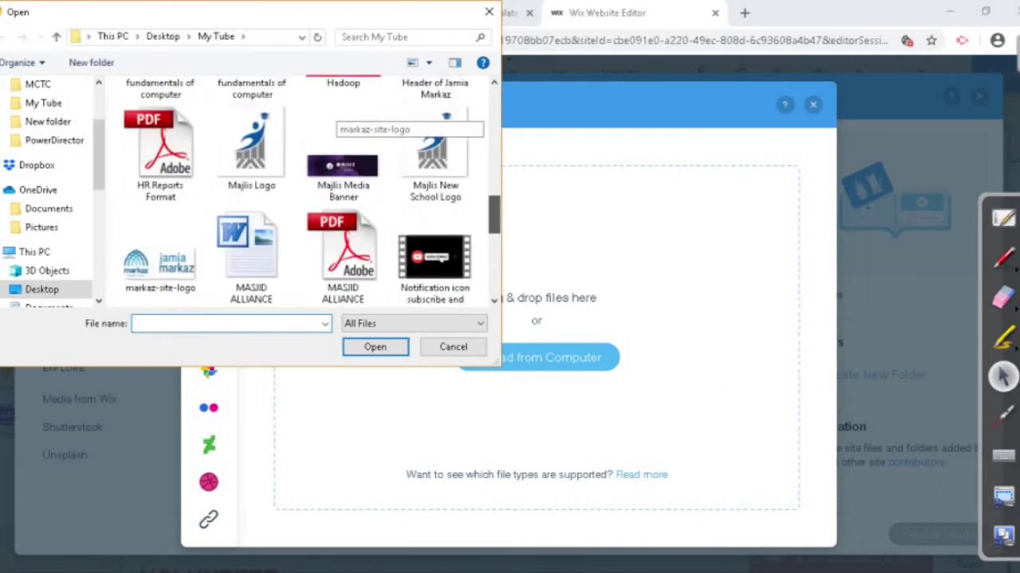
scroll(343, 111, "down", 1)
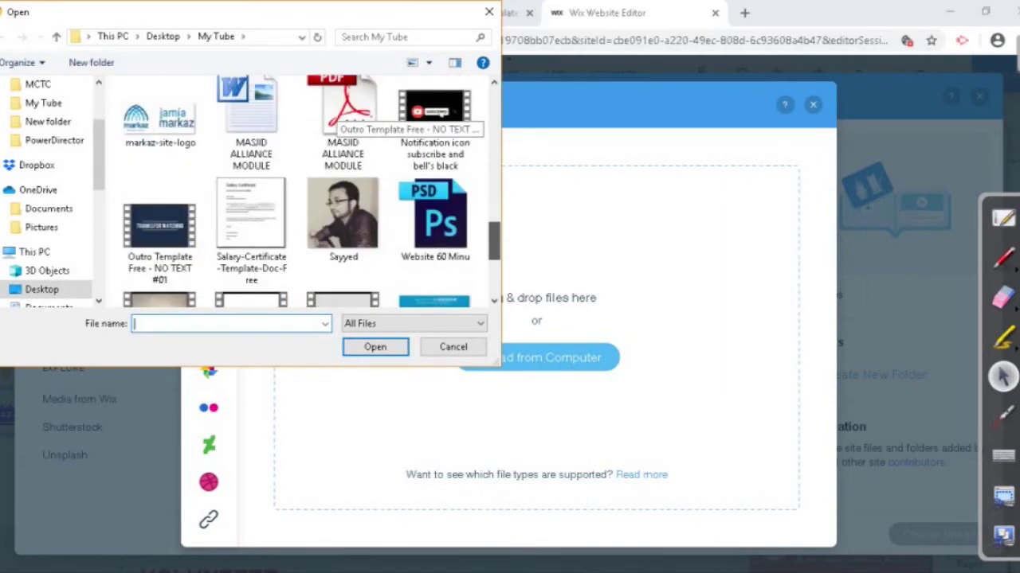
scroll(342, 119, "down", 3)
scroll(350, 120, "up", 2)
left_click(343, 179)
left_click(376, 346)
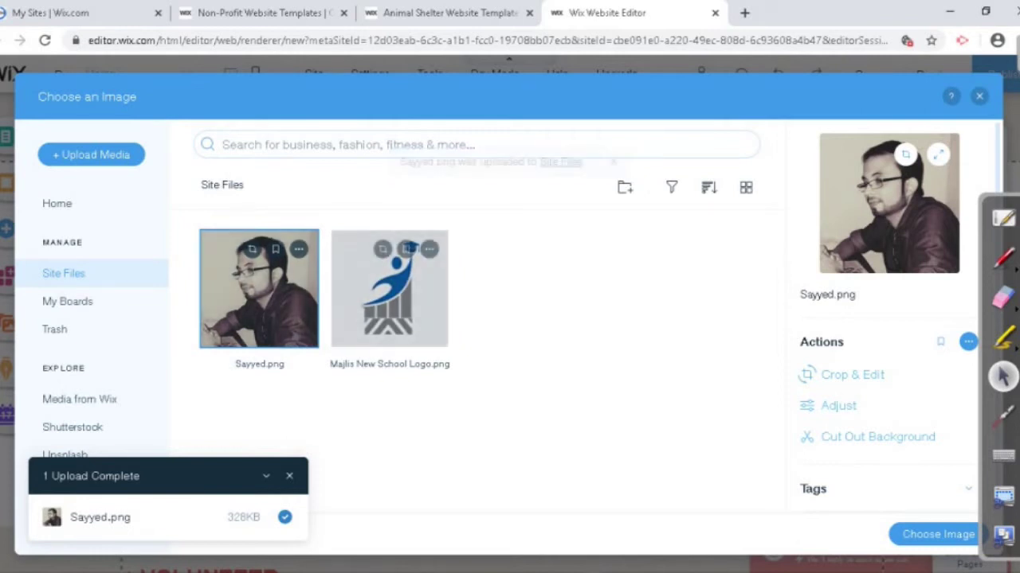
Step: Pick the uploaded portrait in Site Files and use it as the header logo
left_click(389, 288)
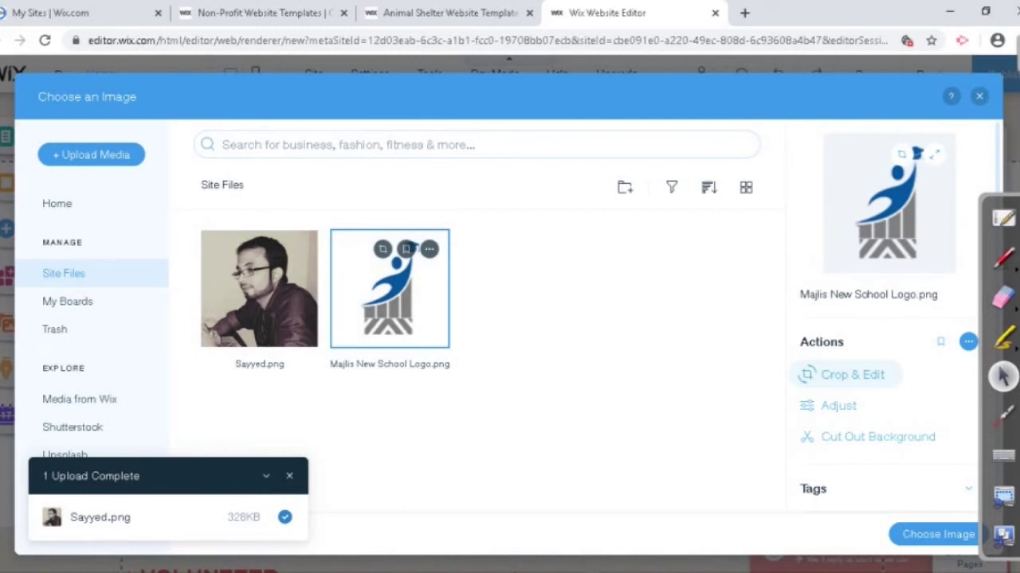
left_click(259, 289)
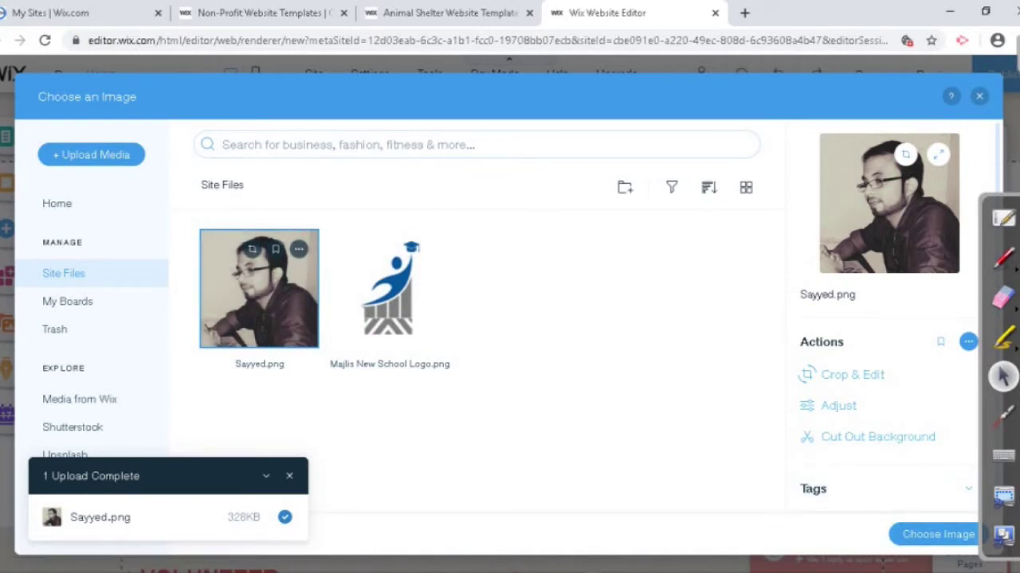
left_click(939, 534)
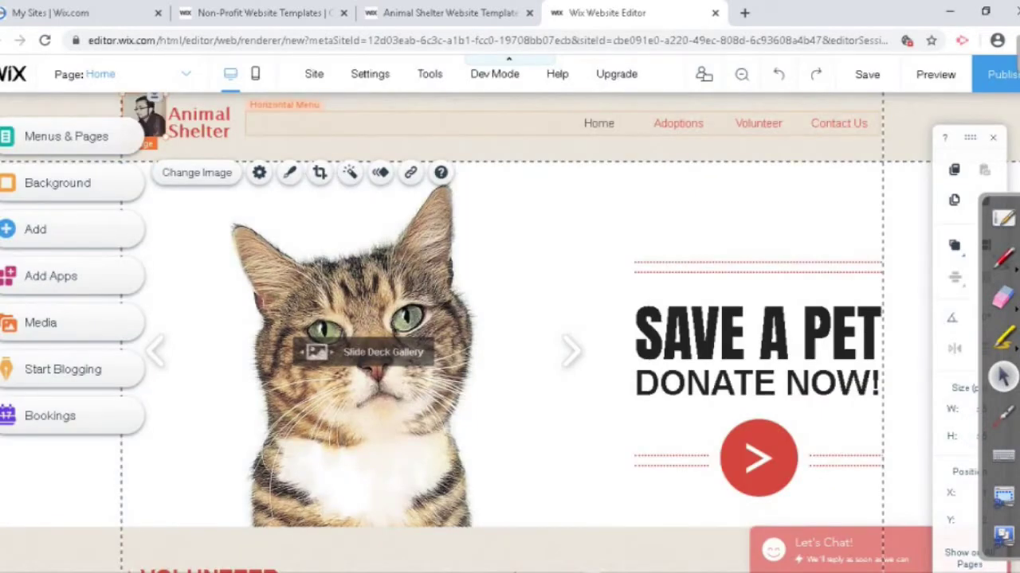
Step: Enlarge the header photo to 66×66 and shift the Animal Shelter title and photo right
left_click(358, 123)
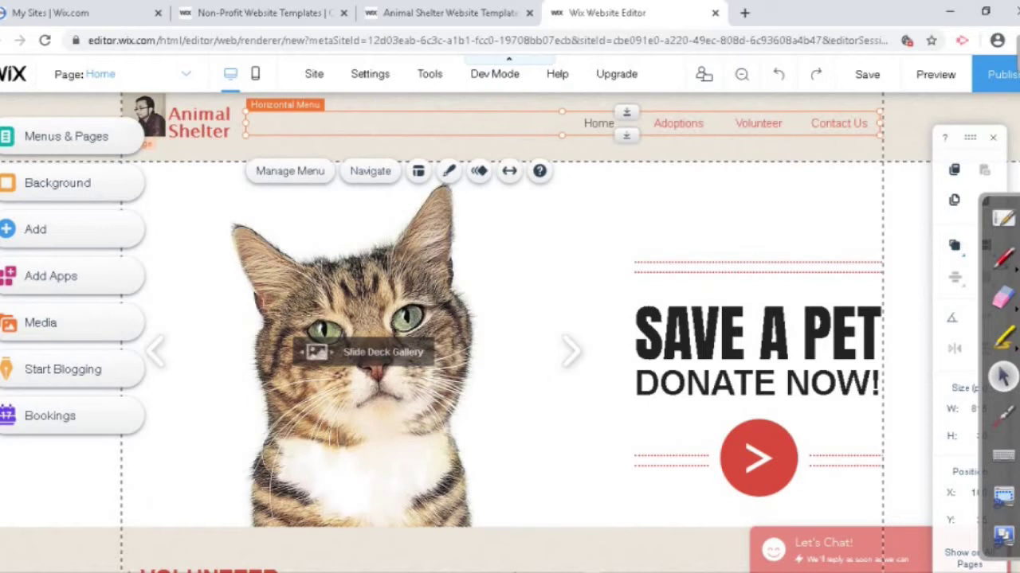
left_click(350, 263)
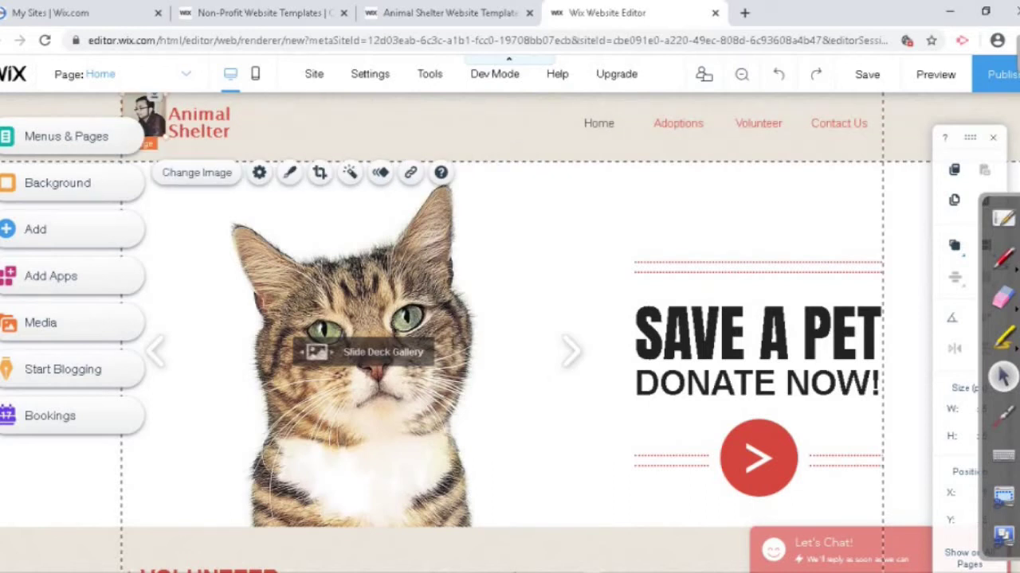
left_click(152, 119)
left_click_drag(164, 145, 174, 146)
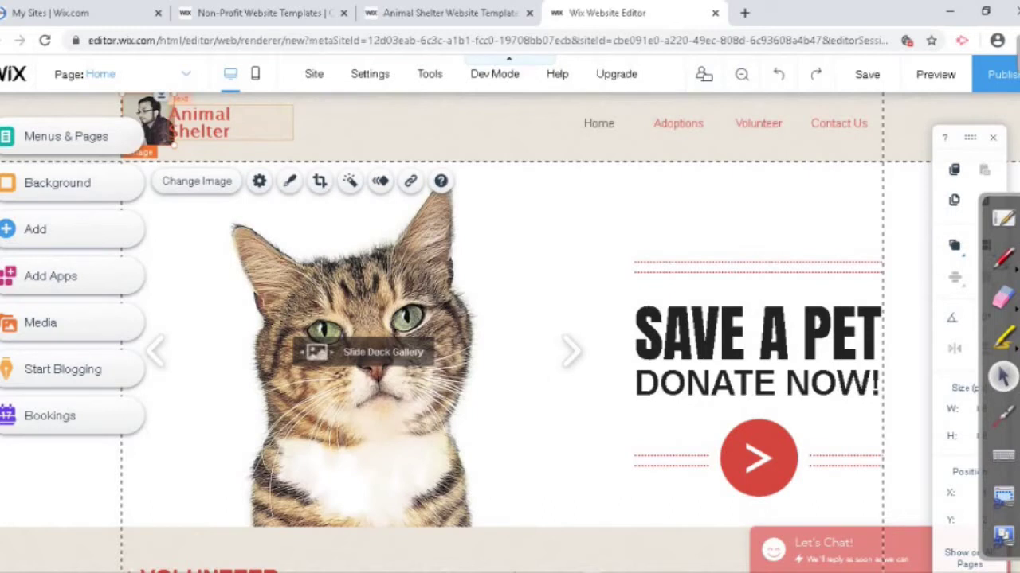
left_click_drag(199, 123, 305, 123)
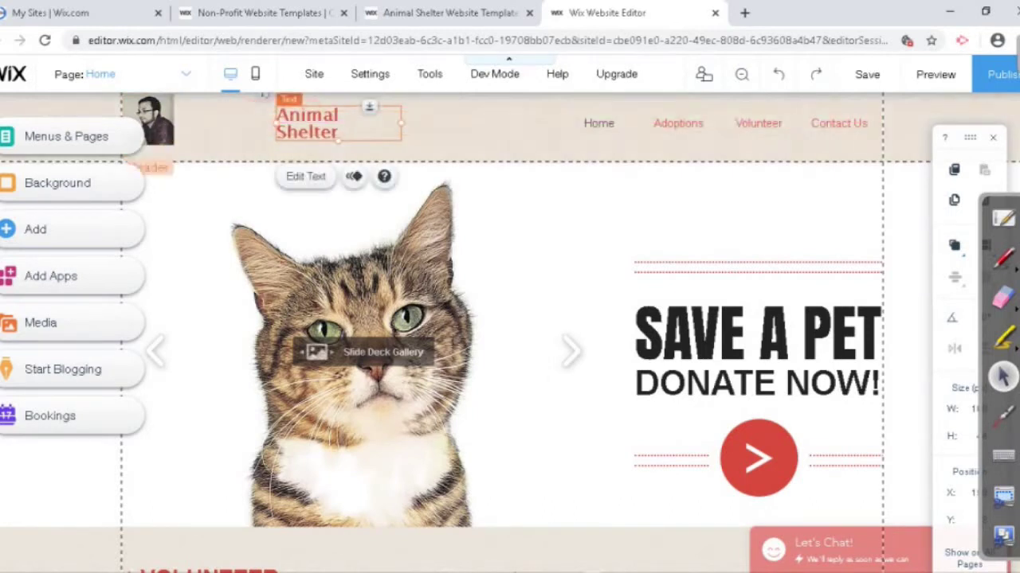
left_click_drag(152, 124, 199, 125)
Step: Narrow the horizontal navigation menu from its left side so it clears the title
left_click_drag(478, 123, 458, 129)
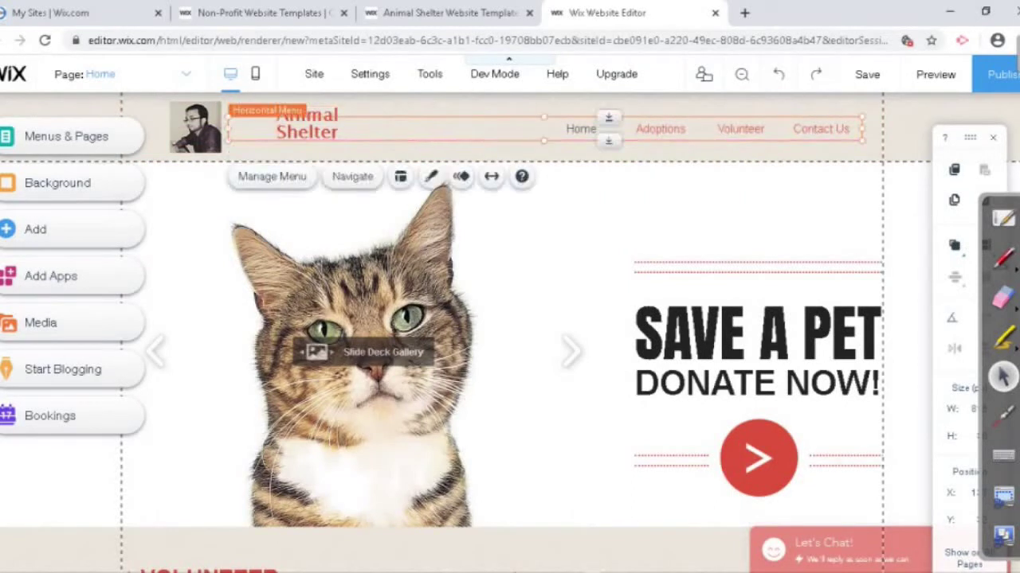
key("ctrl+z")
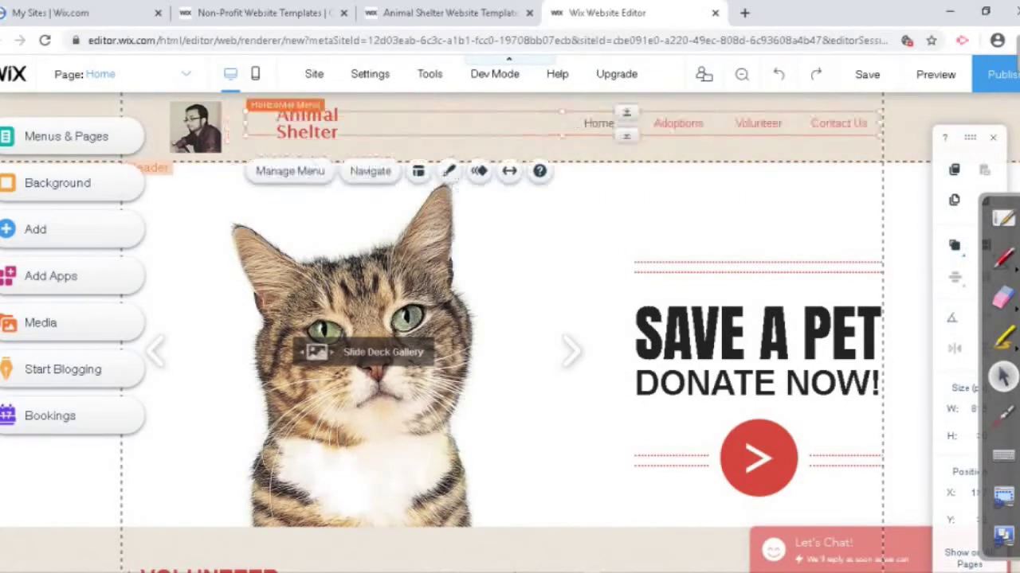
left_click(478, 147)
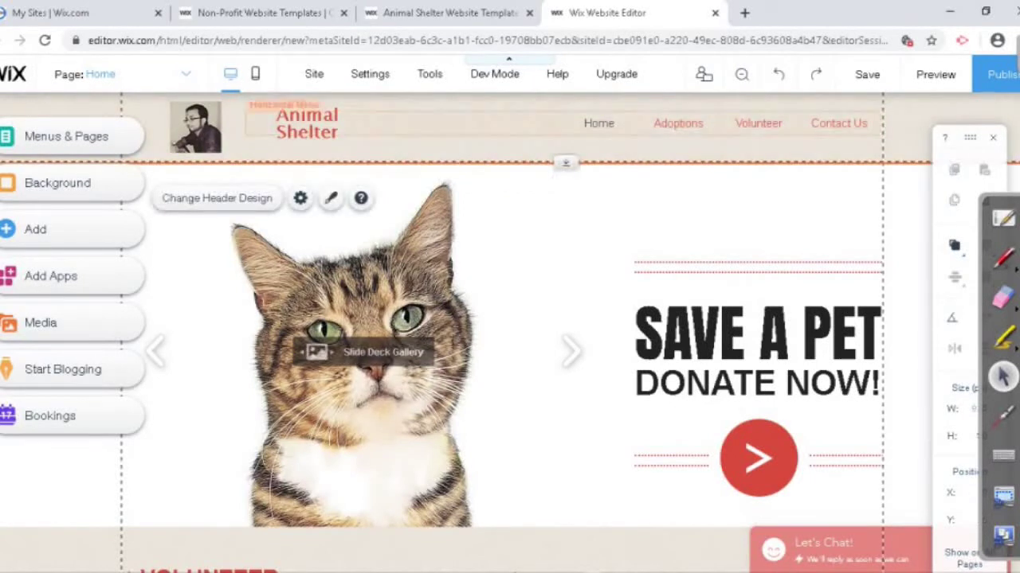
left_click(478, 123)
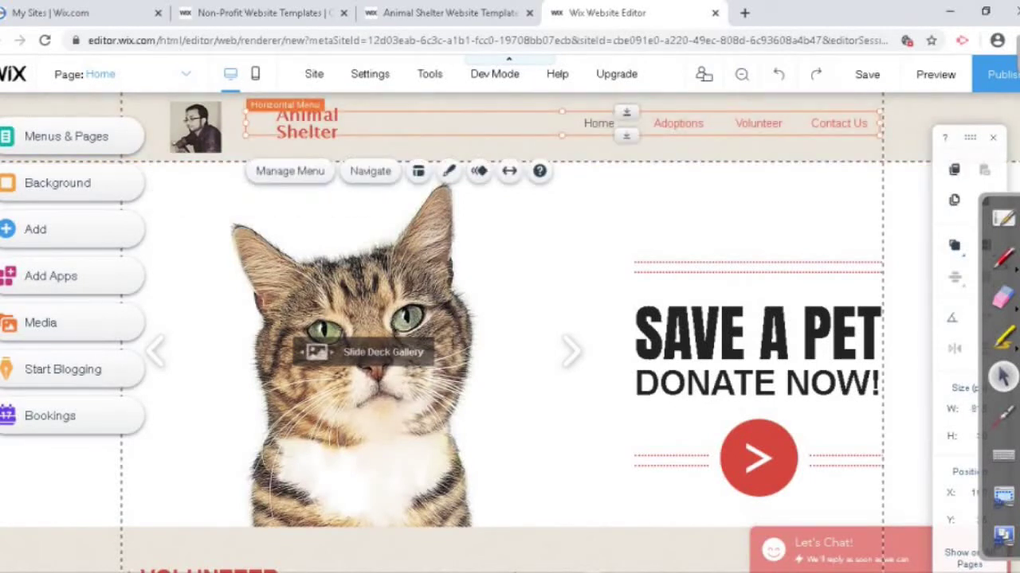
left_click_drag(245, 123, 300, 129)
left_click(318, 124)
left_click(195, 127)
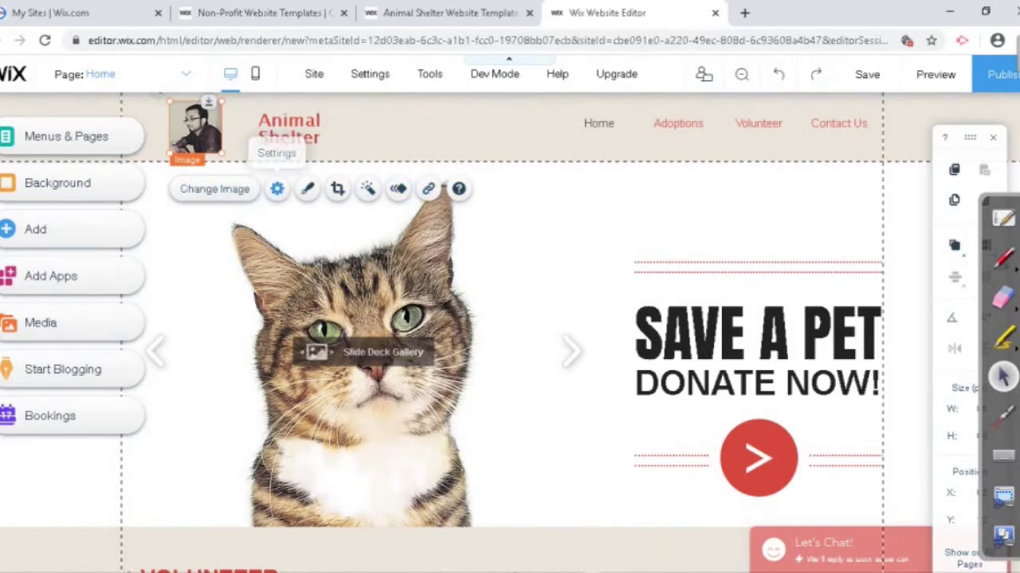
Step: Open the header photo's Image Settings and link it to the Home page
left_click(276, 188)
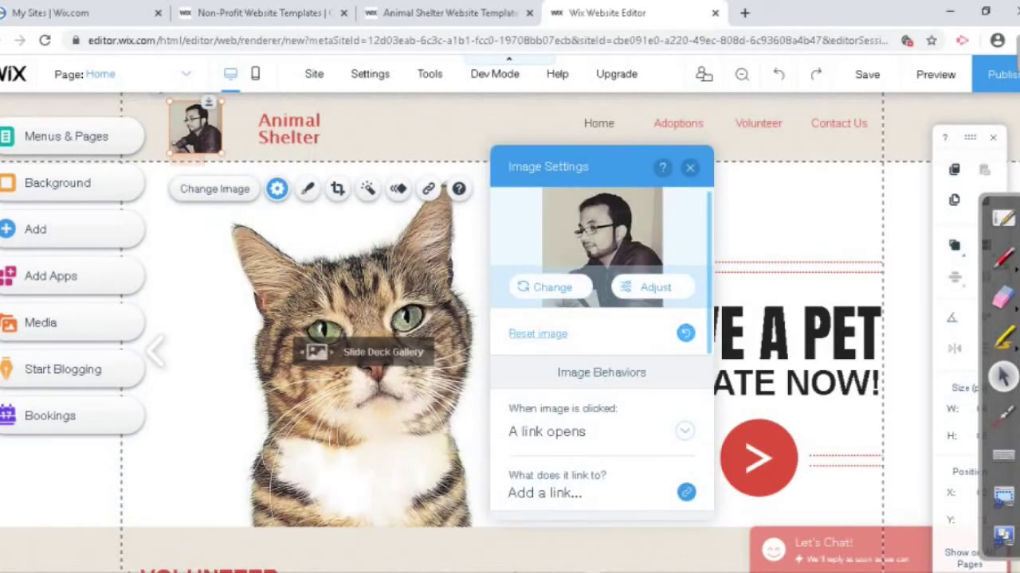
scroll(601, 335, "down", 1)
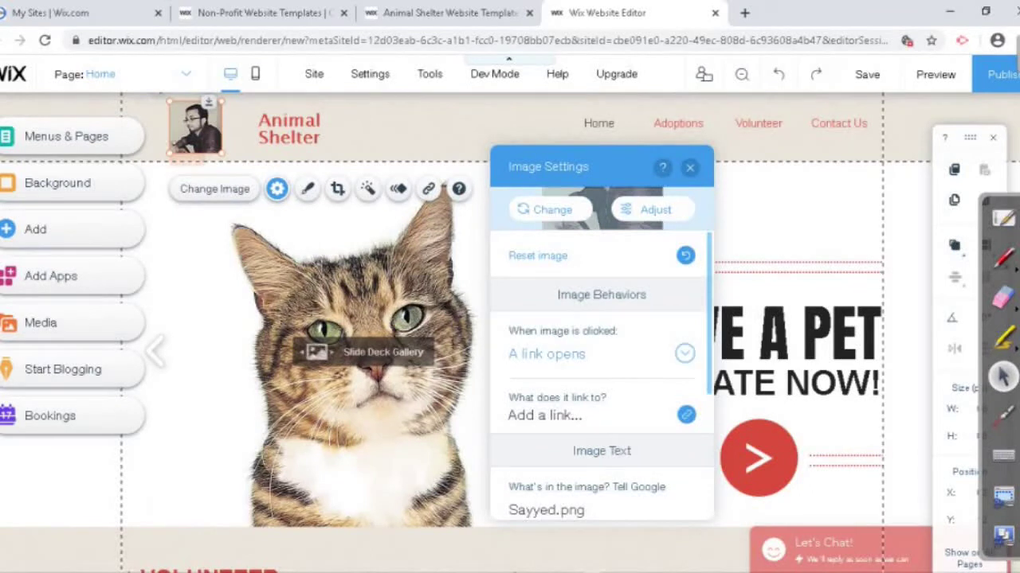
scroll(601, 351, "down", 1)
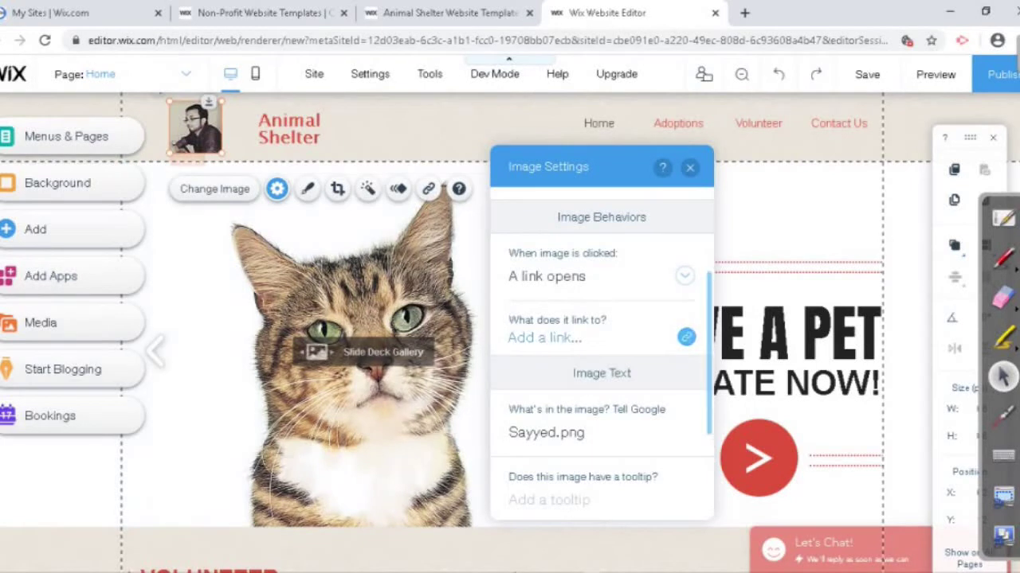
left_click(545, 338)
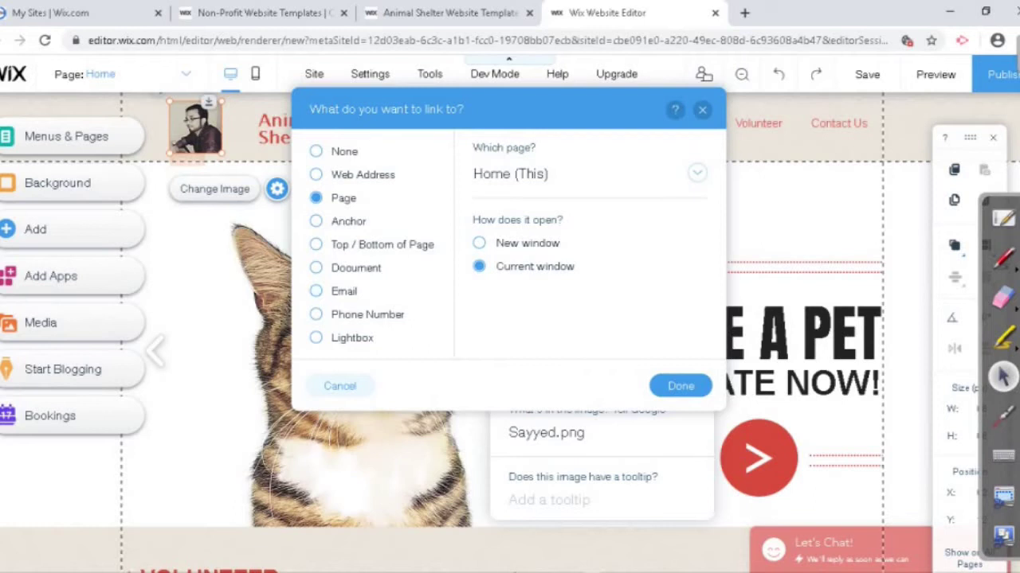
left_click(680, 385)
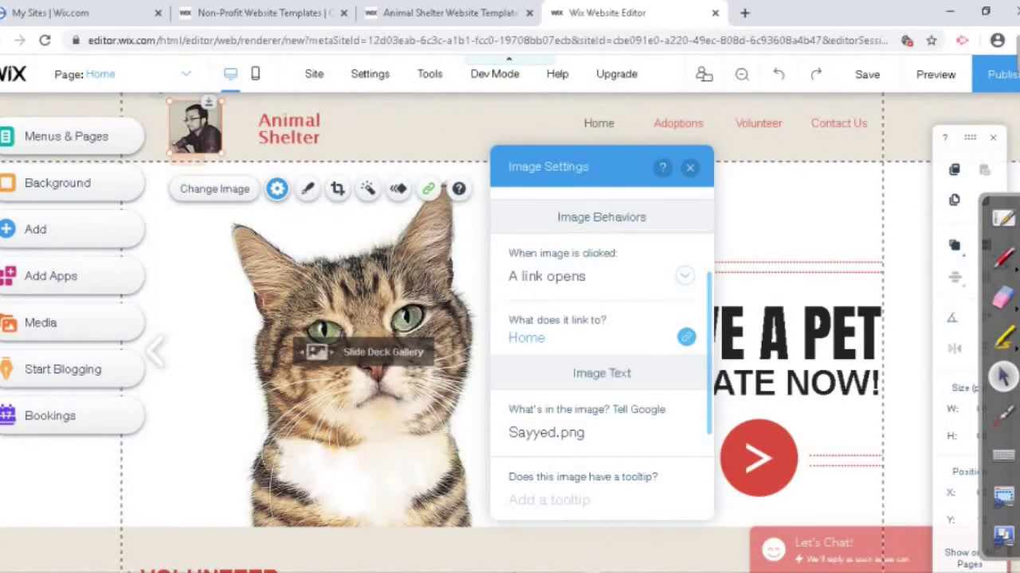
left_click(686, 337)
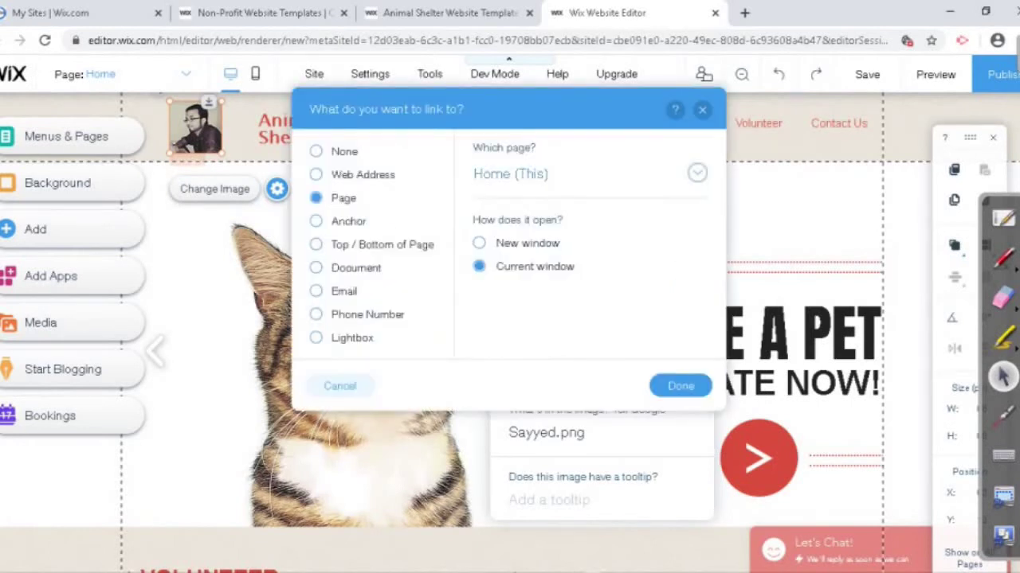
left_click(585, 173)
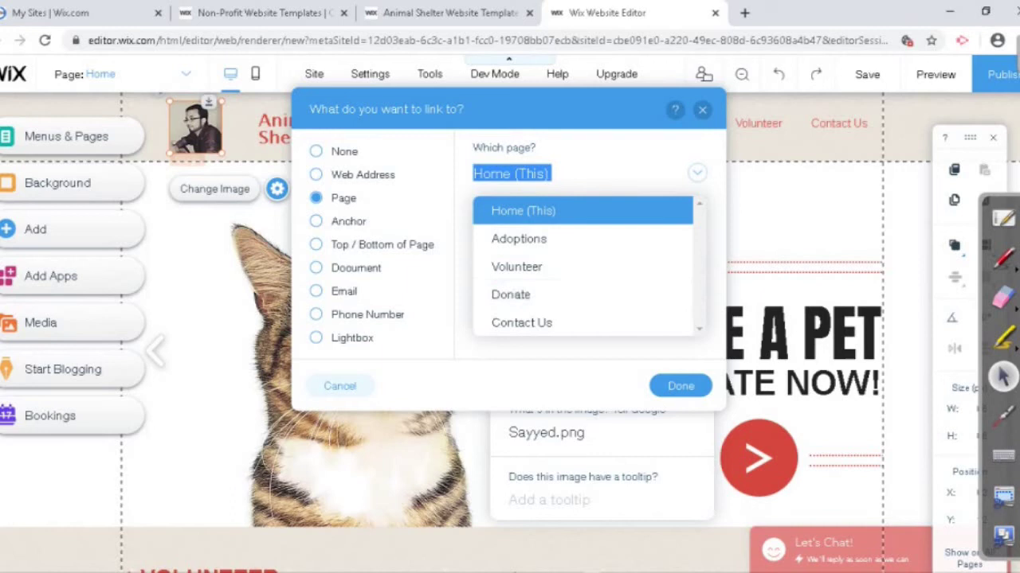
left_click(523, 210)
left_click(680, 386)
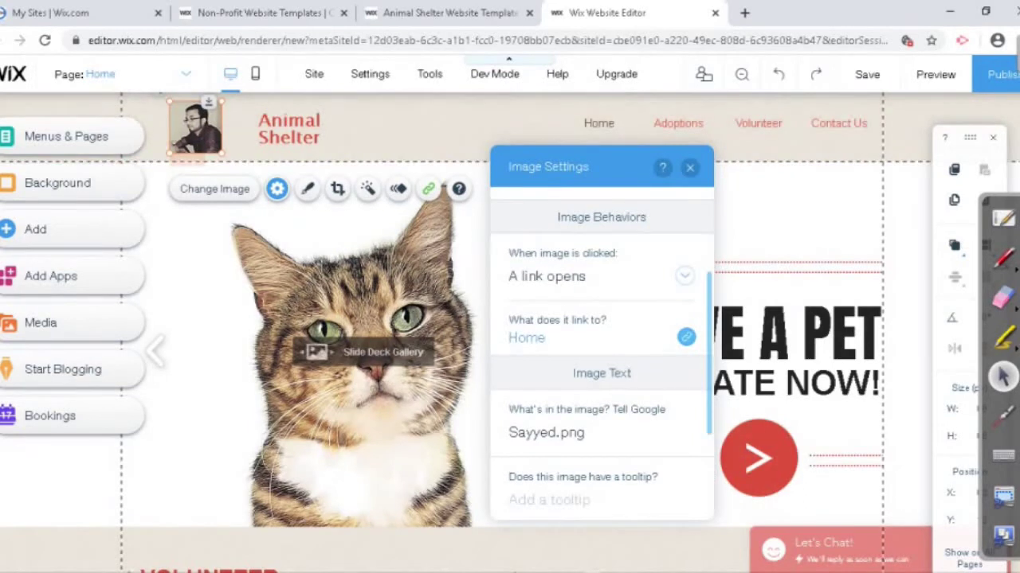
Step: Change the photo's link to the Contact Us page, keeping 'A link opens' on click
left_click(686, 337)
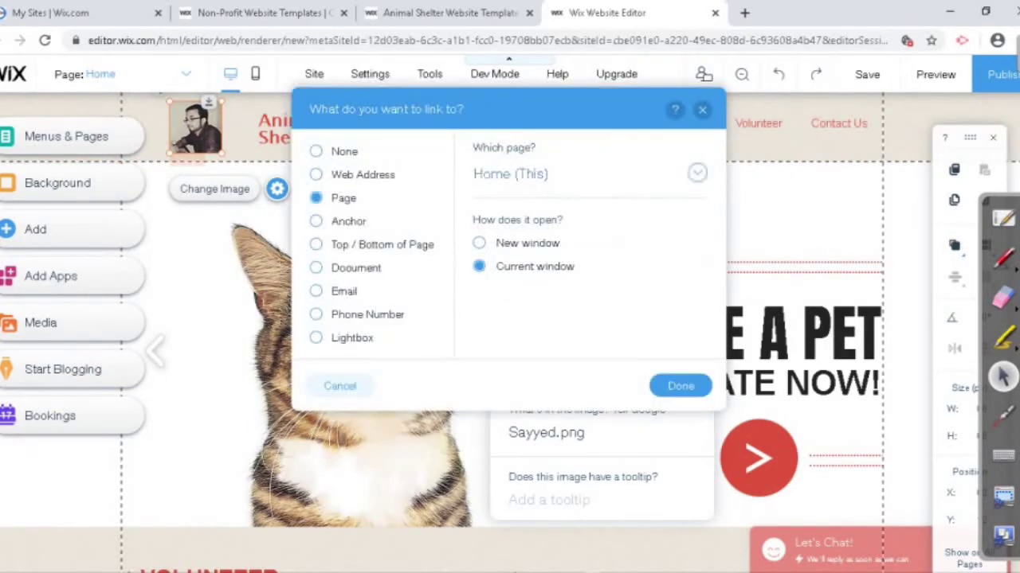
left_click(590, 174)
left_click(521, 322)
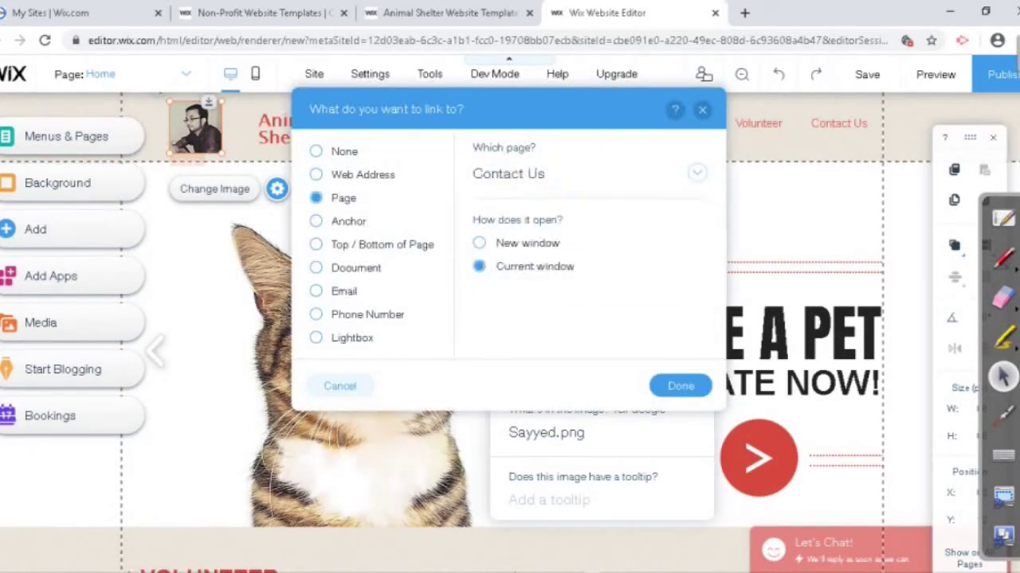
left_click(680, 386)
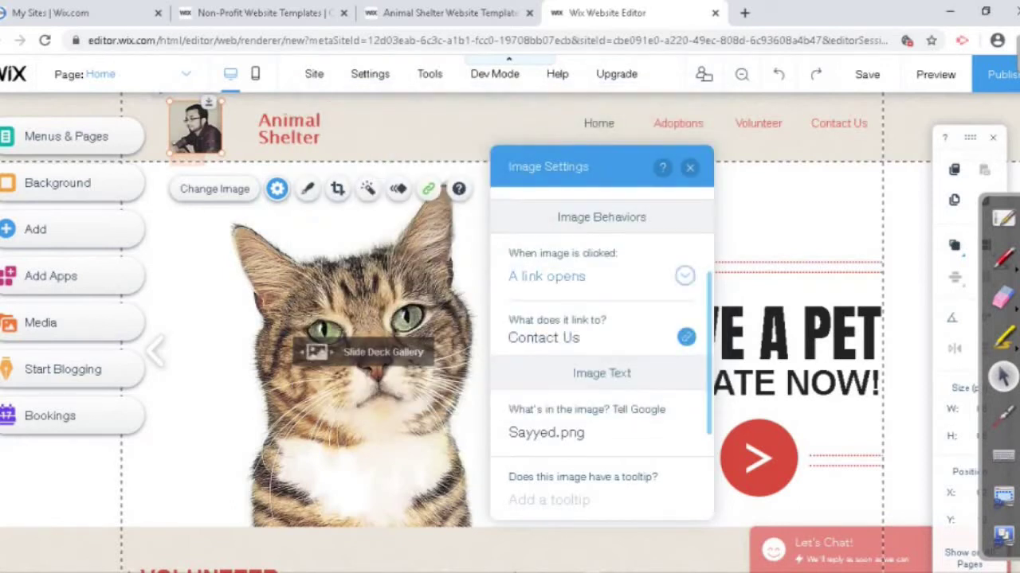
left_click(684, 275)
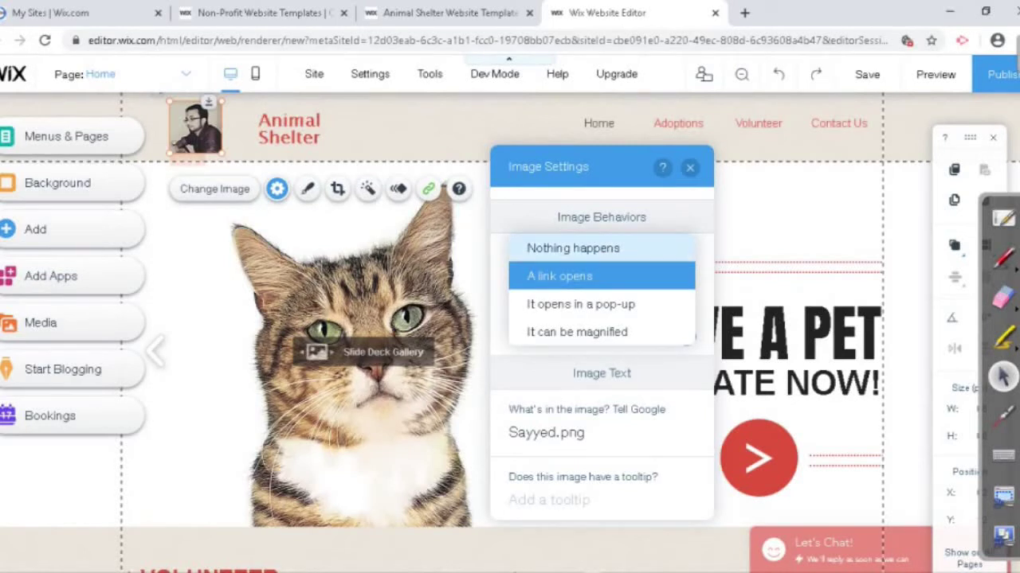
left_click(559, 275)
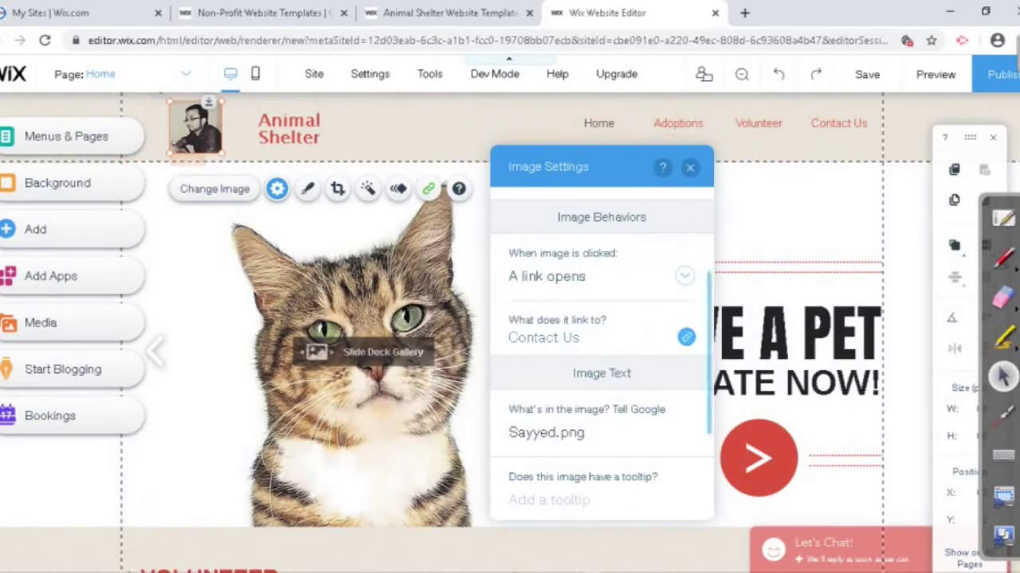
scroll(602, 355, "down", 1)
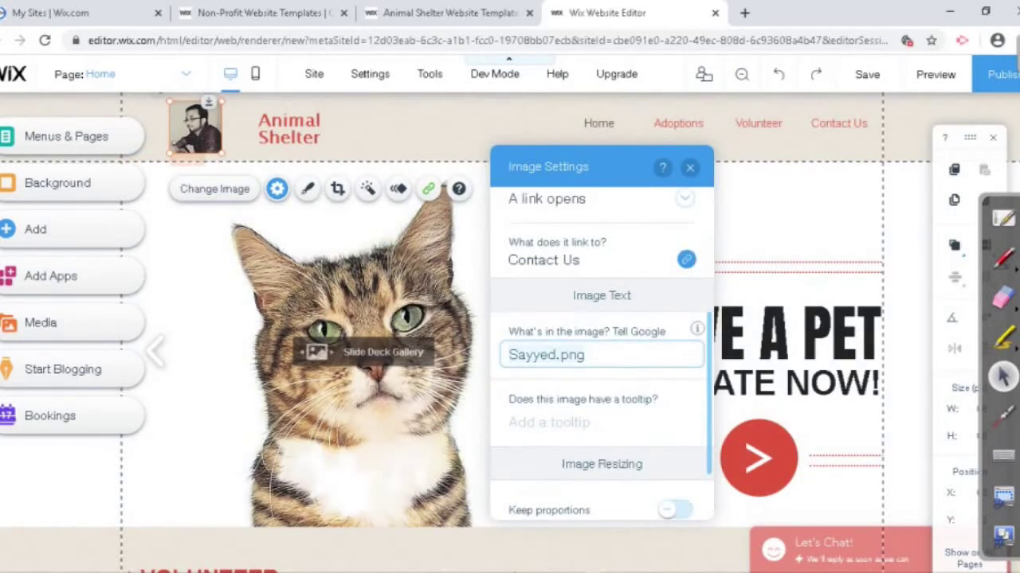
Step: Clear the photo's alt text and add a tooltip naming the person shown
key("ctrl+a")
key("BackSpace")
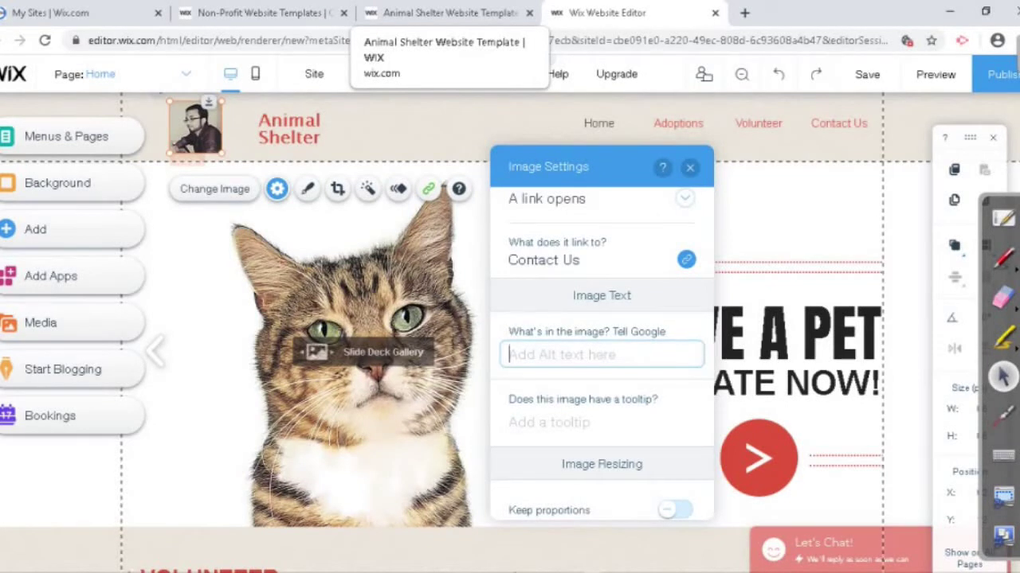
left_click(601, 422)
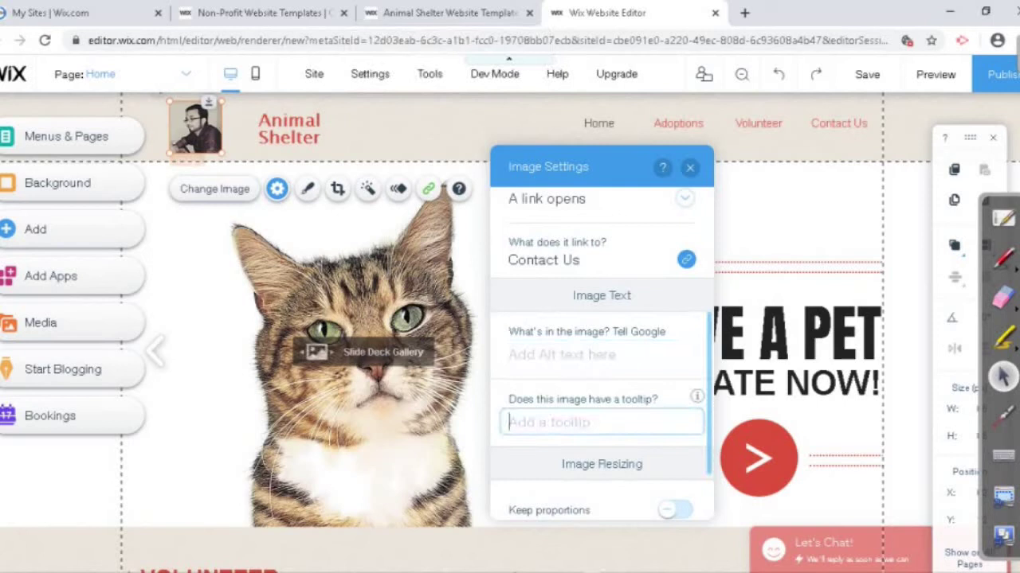
type("IT")
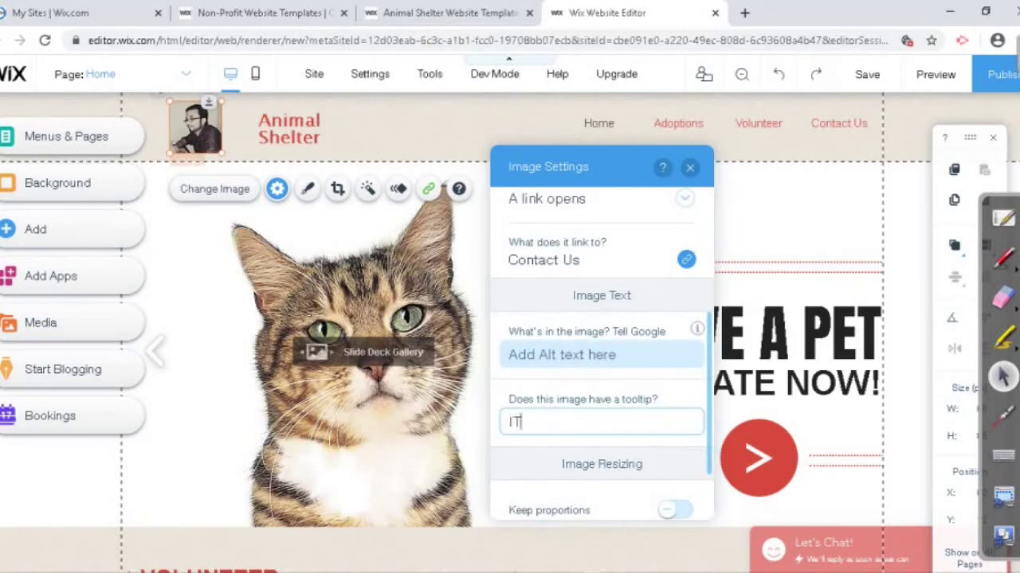
key("BackSpace")
key("BackSpace")
type("Its")
key("BackSpace")
type("is SAYYED")
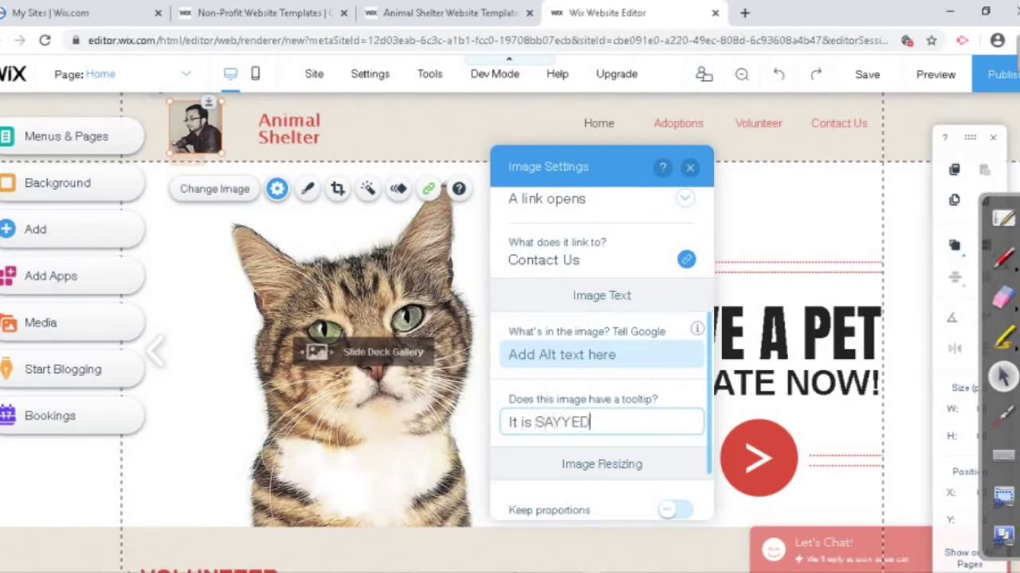
scroll(601, 359, "down", 1)
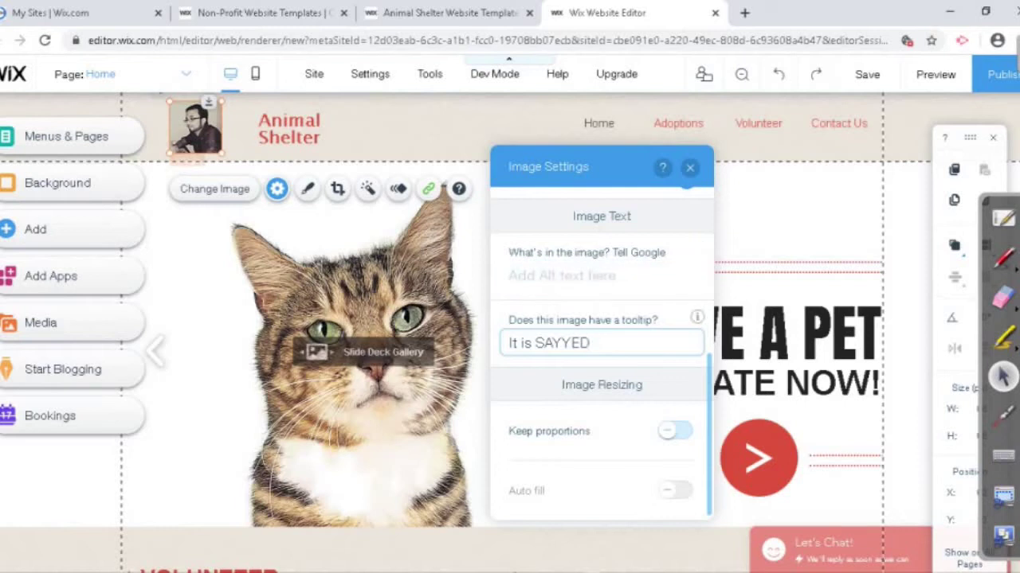
scroll(601, 351, "up", 5)
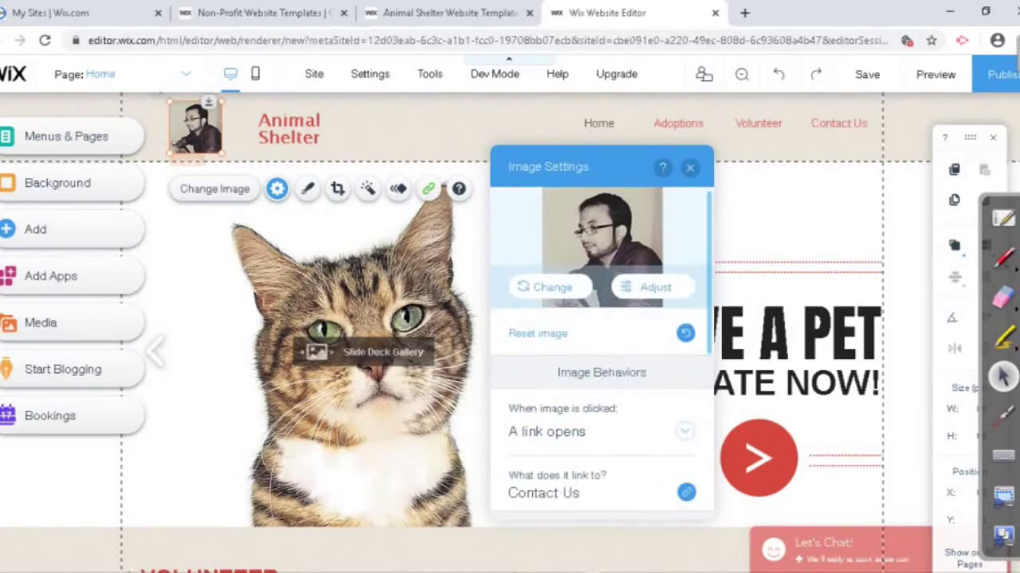
Step: Preview the site, confirm the header photo opens Contact Us, and return to the editor
left_click(690, 167)
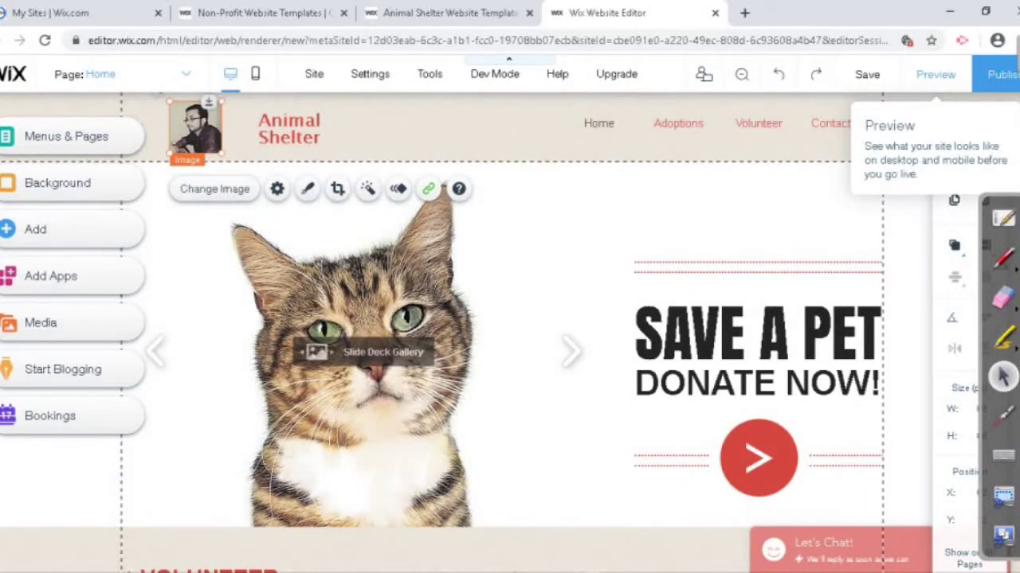
left_click(935, 74)
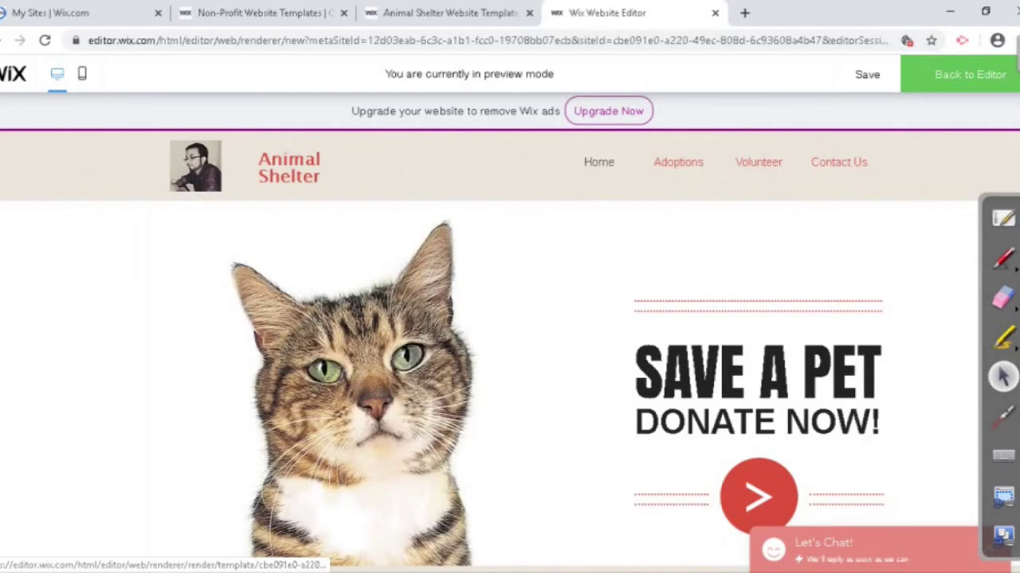
left_click(839, 161)
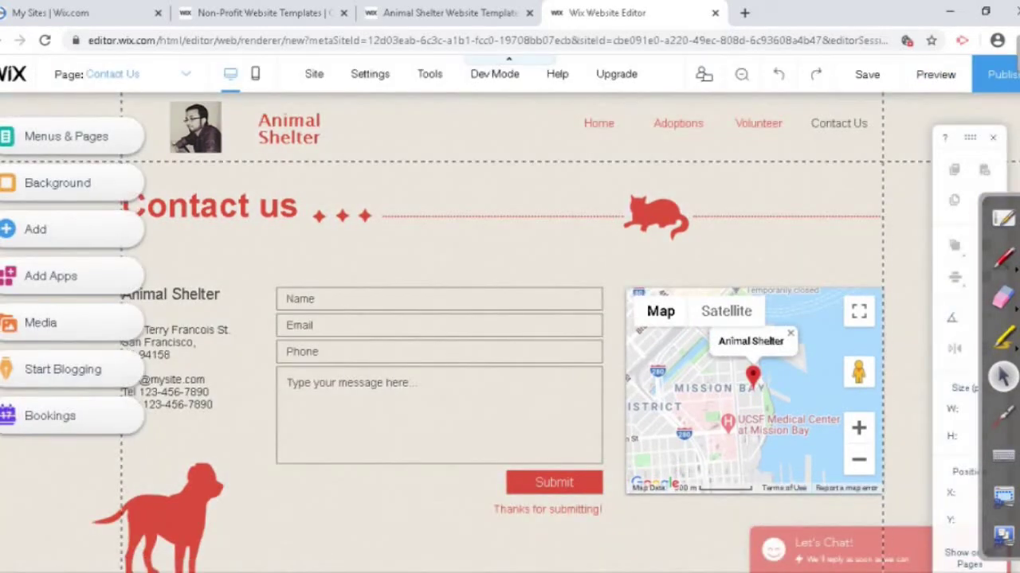
left_click(935, 75)
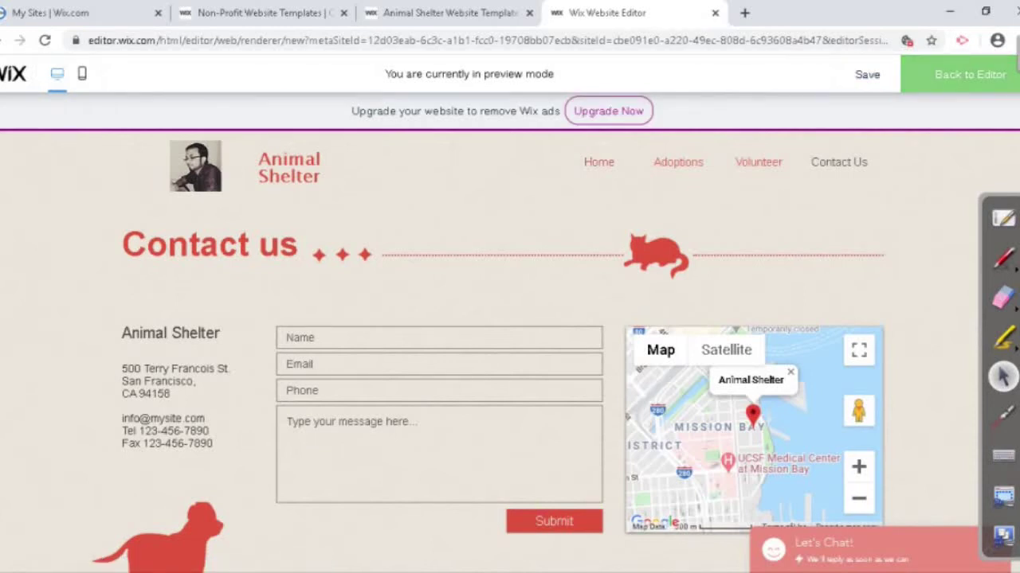
left_click(969, 74)
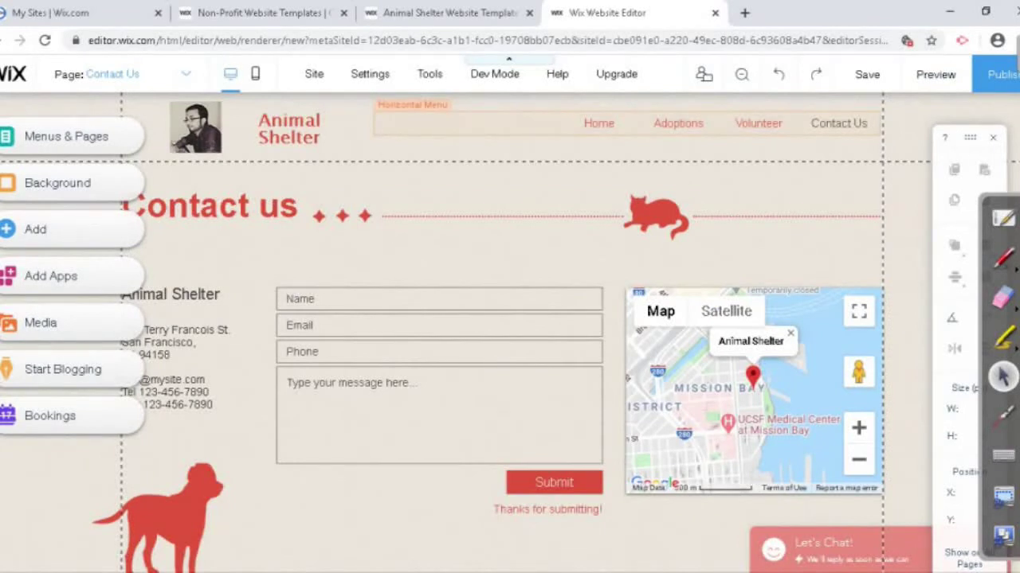
left_click(478, 123)
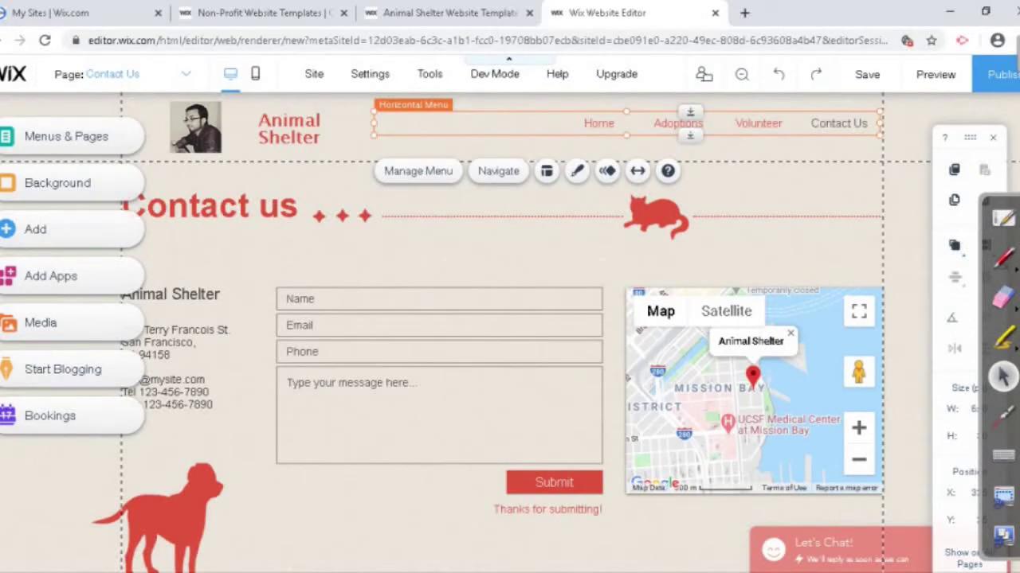
Step: From the menu's Manage Menu, switch to the Home page and add a new page
left_click(152, 148)
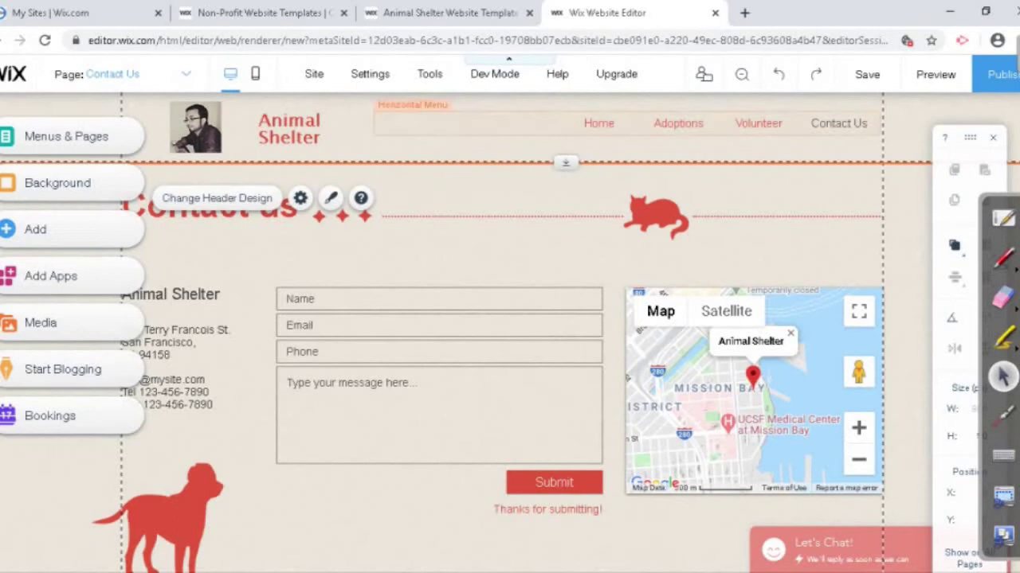
left_click(478, 124)
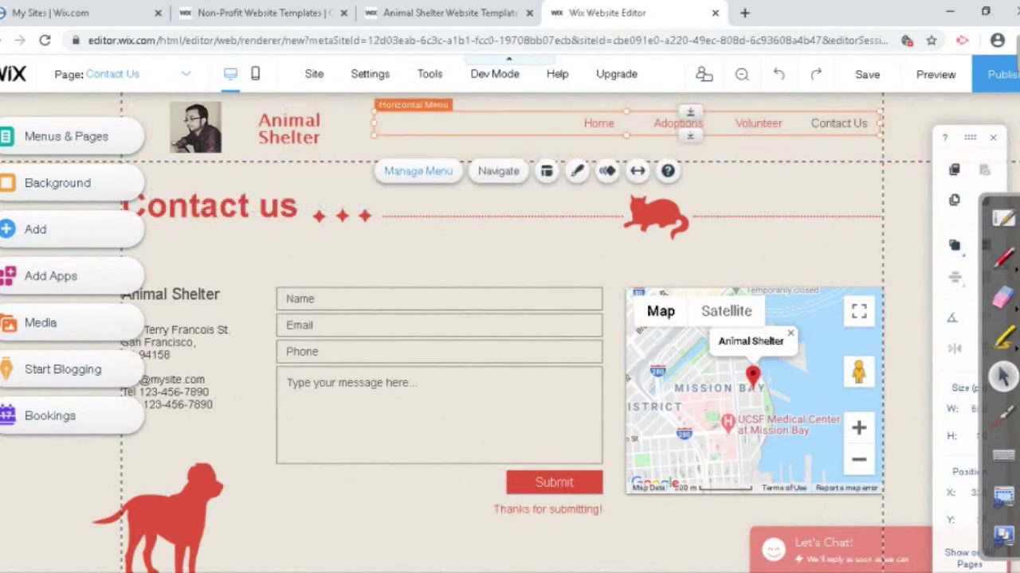
left_click(418, 170)
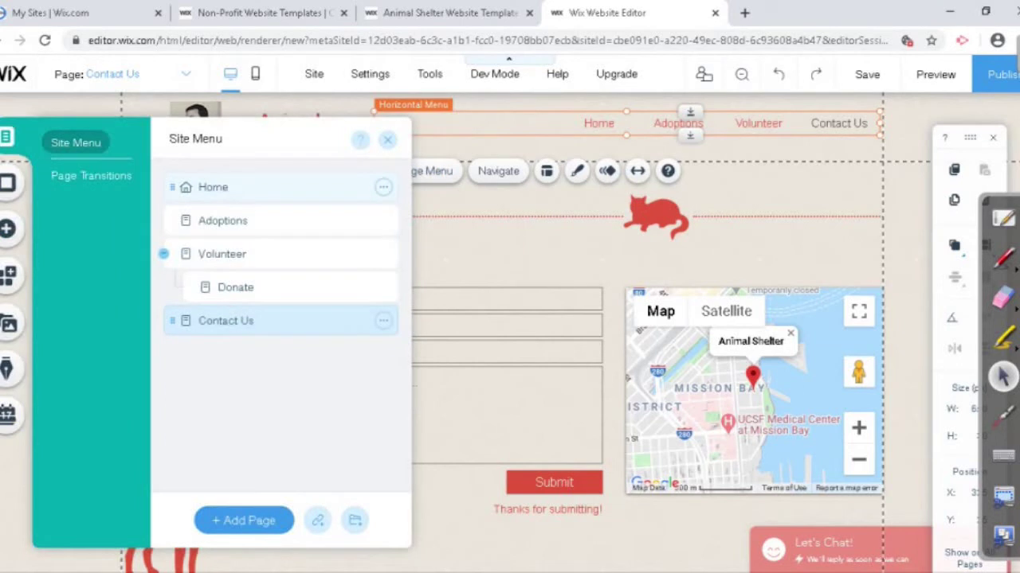
left_click(213, 188)
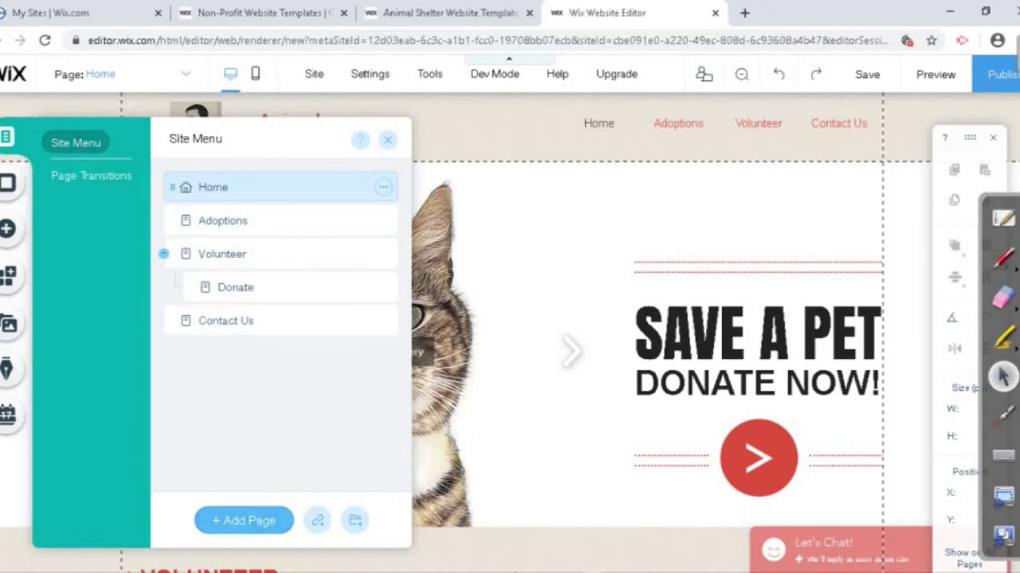
left_click(244, 520)
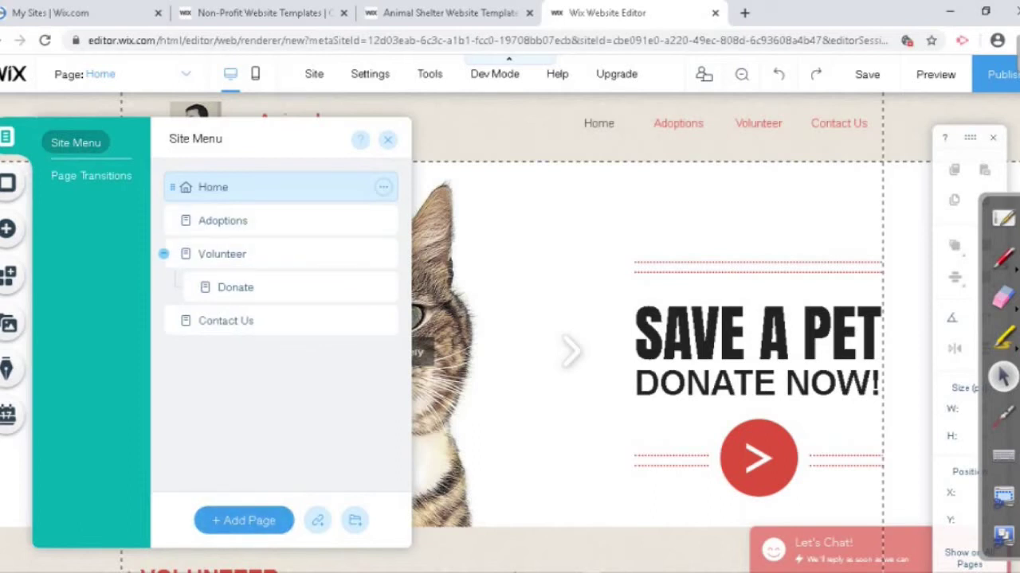
Step: Rename the new page to 'News' and drag it under Volunteer, after Donate
left_click(223, 221)
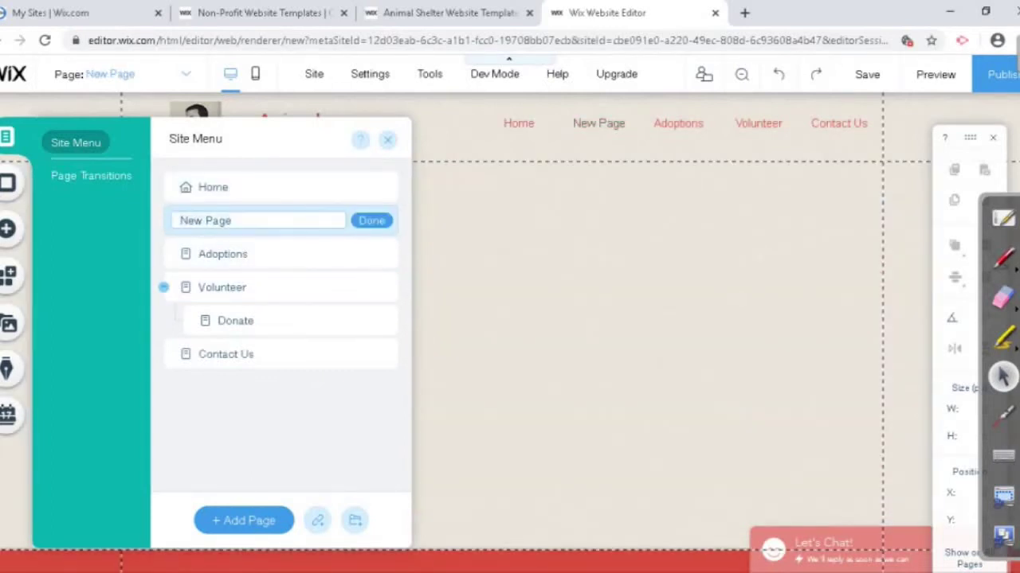
key("Return")
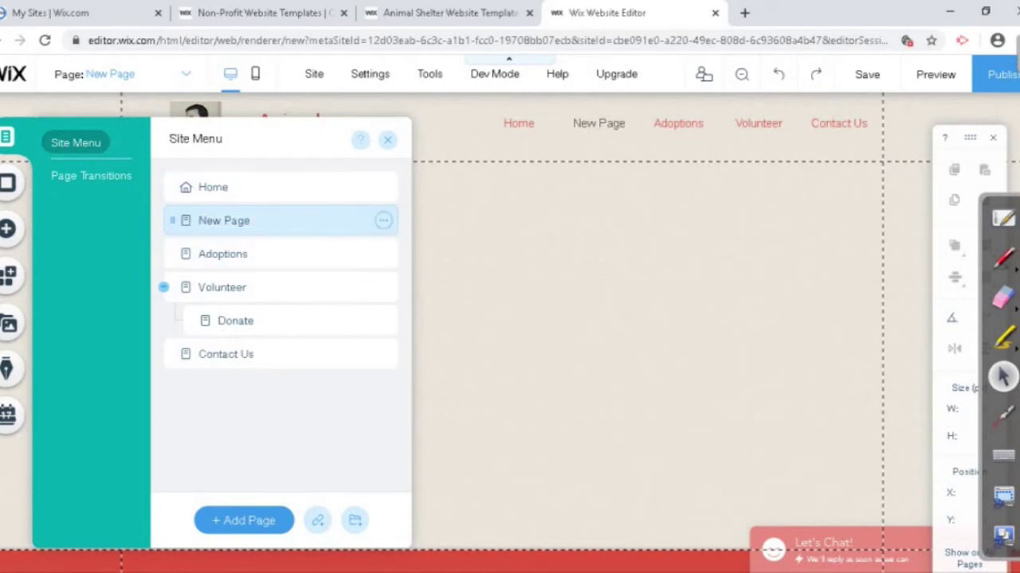
left_click(383, 221)
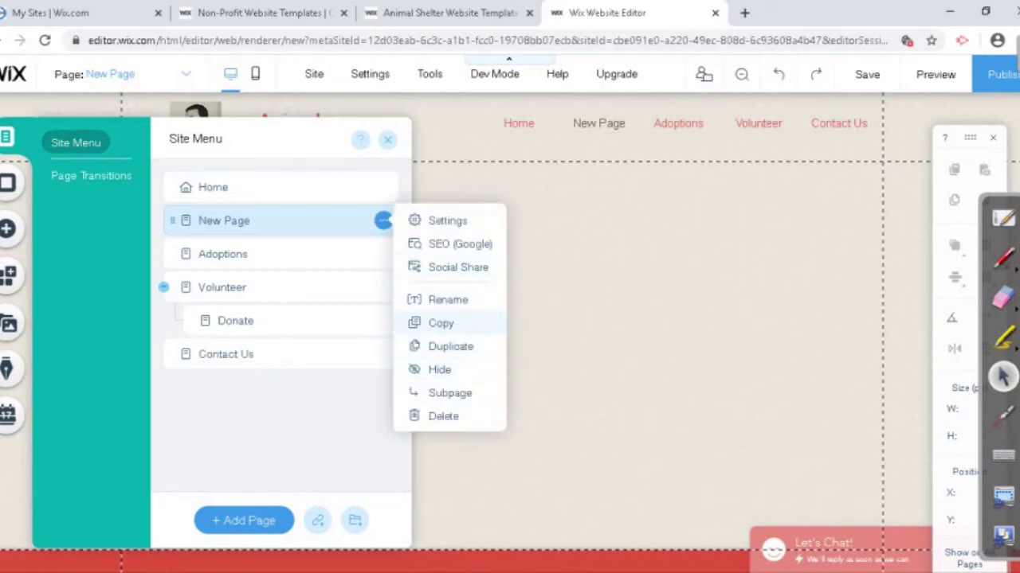
left_click(448, 299)
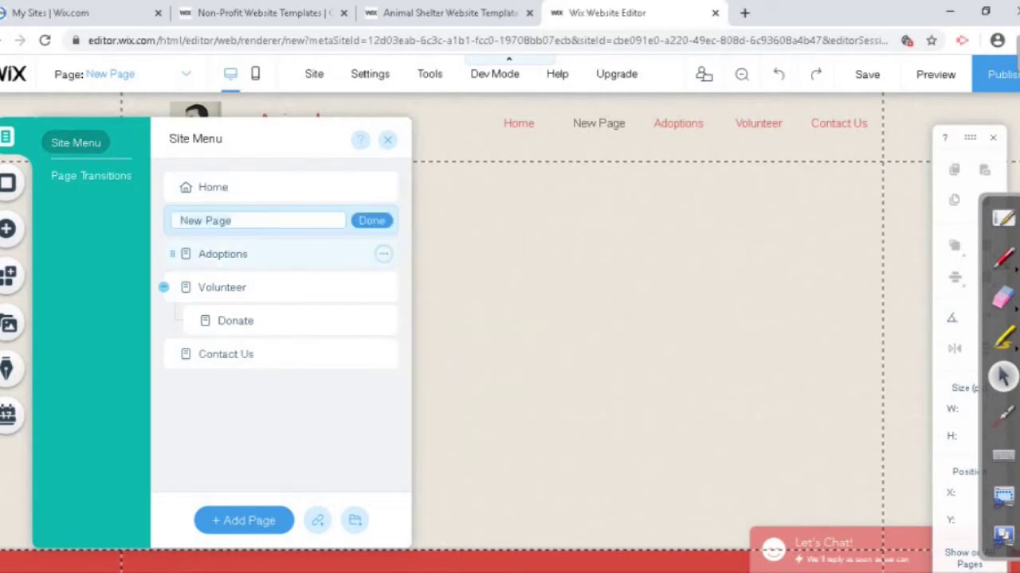
type("News")
key("Return")
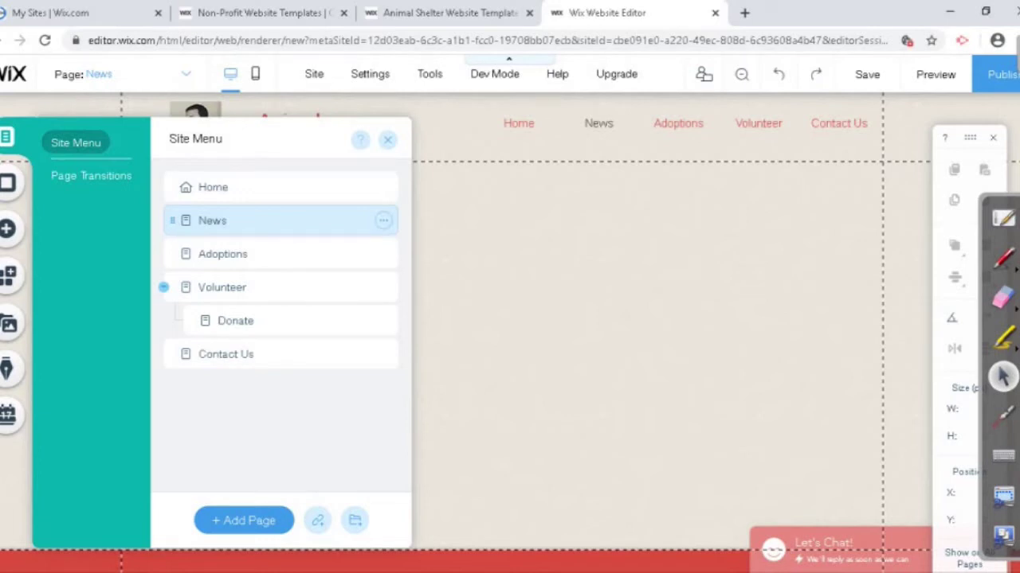
left_click_drag(199, 220, 217, 321)
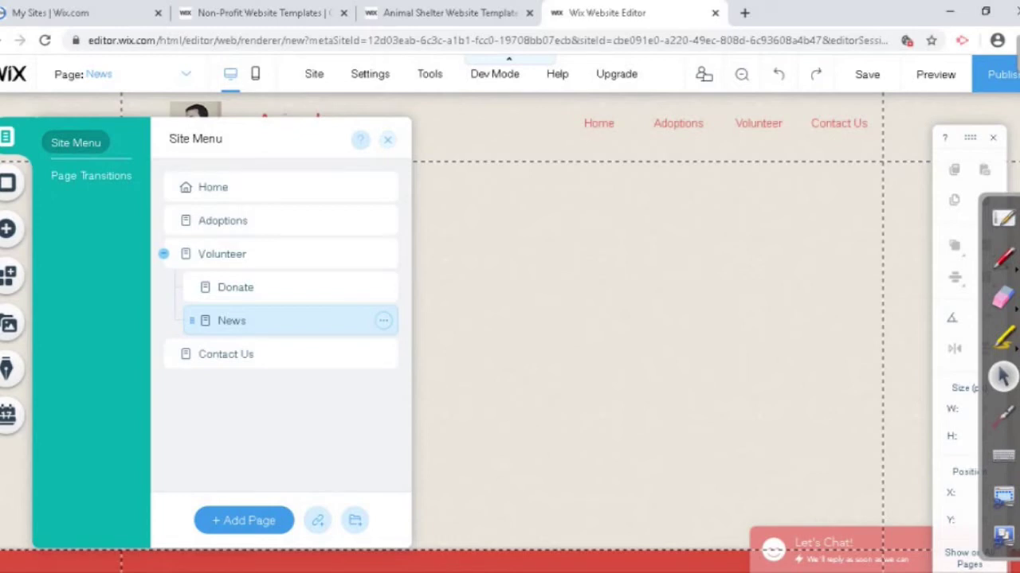
Step: Preview the site to inspect the Volunteer dropdown with News nested, then return to the editor
left_click(388, 139)
left_click(935, 74)
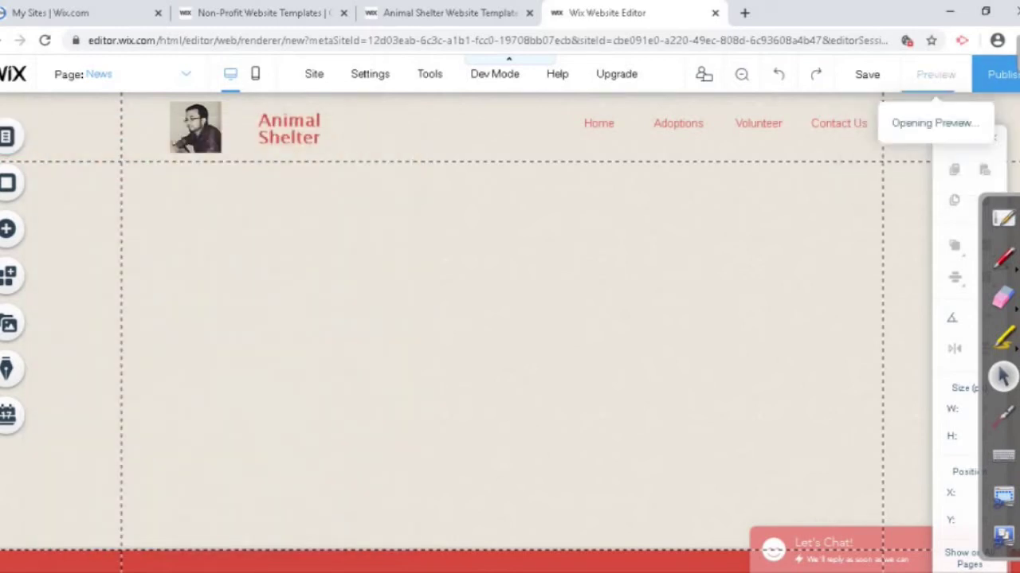
mouse_move(759, 163)
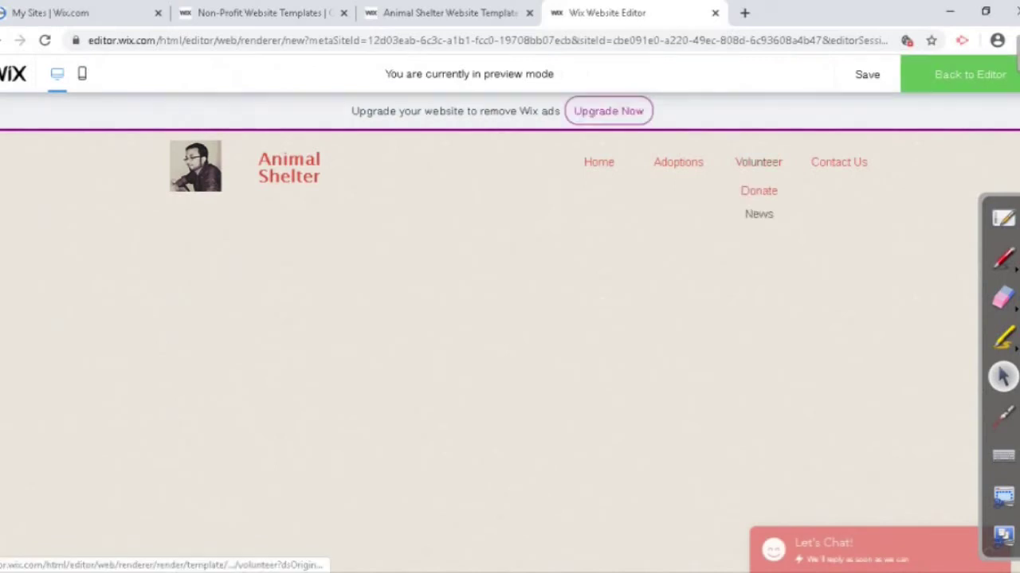
left_click(758, 214)
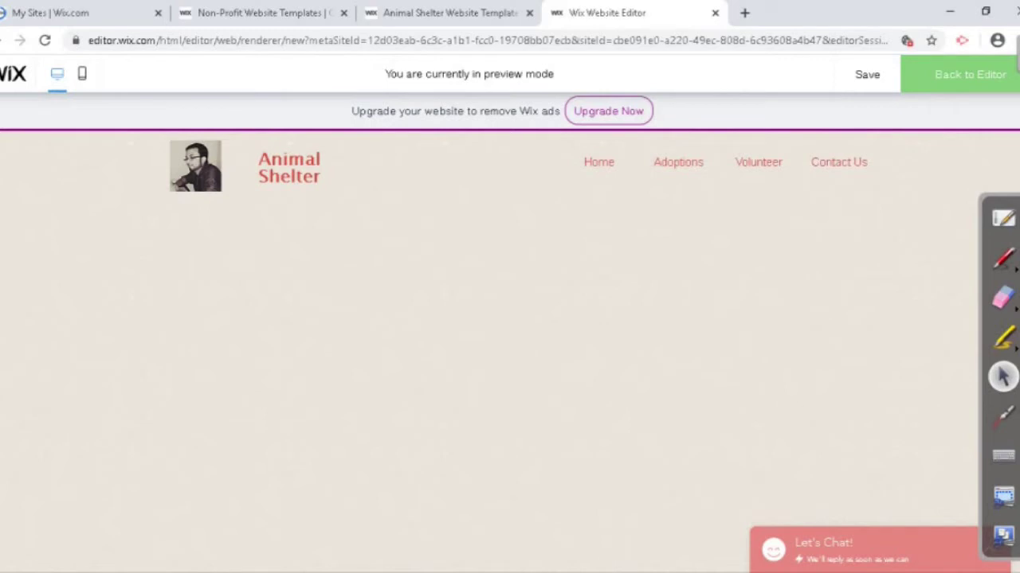
left_click(970, 74)
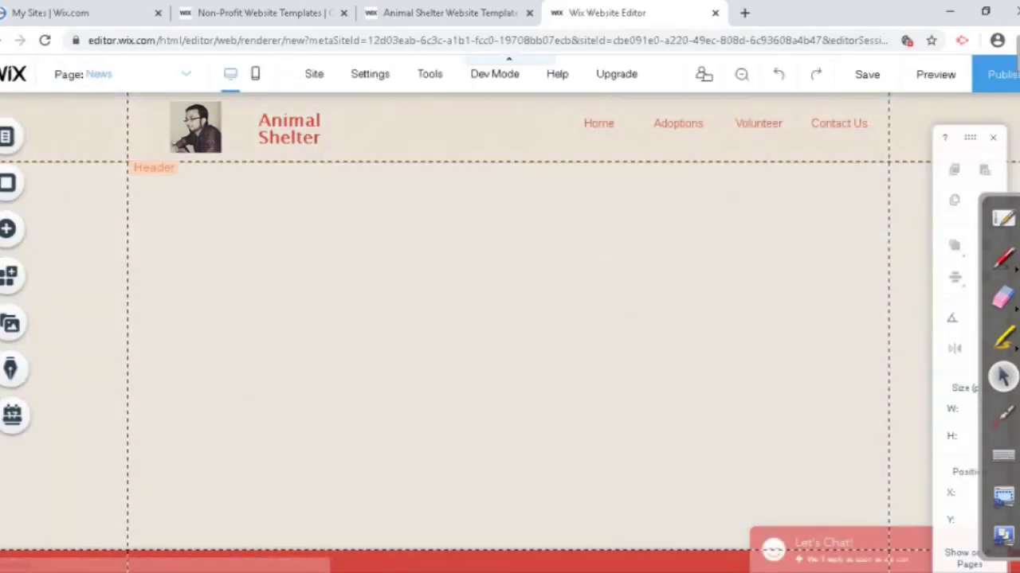
Step: Make News a main page in the Site Menu and preview the updated header menu
left_click(678, 123)
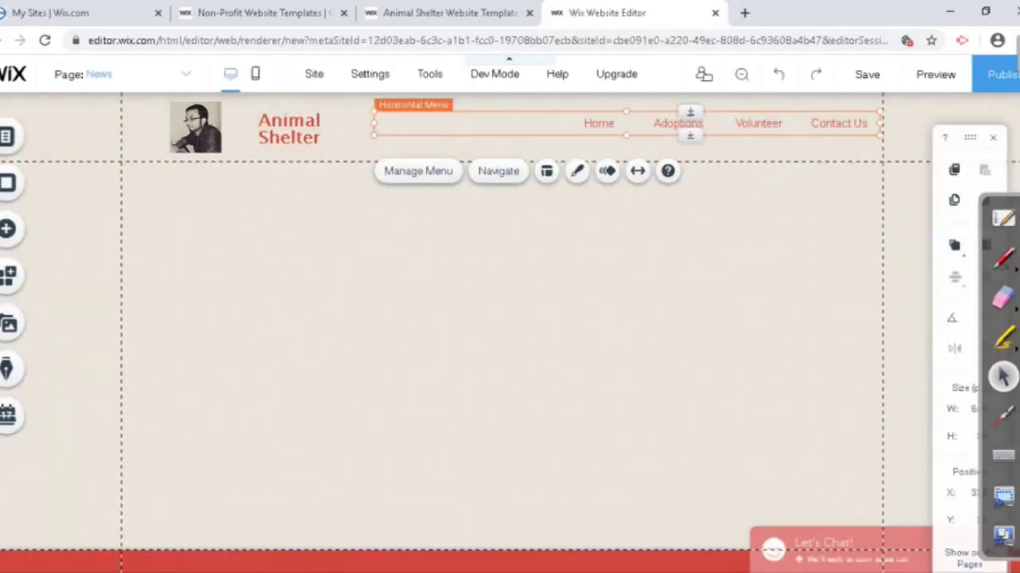
left_click(418, 171)
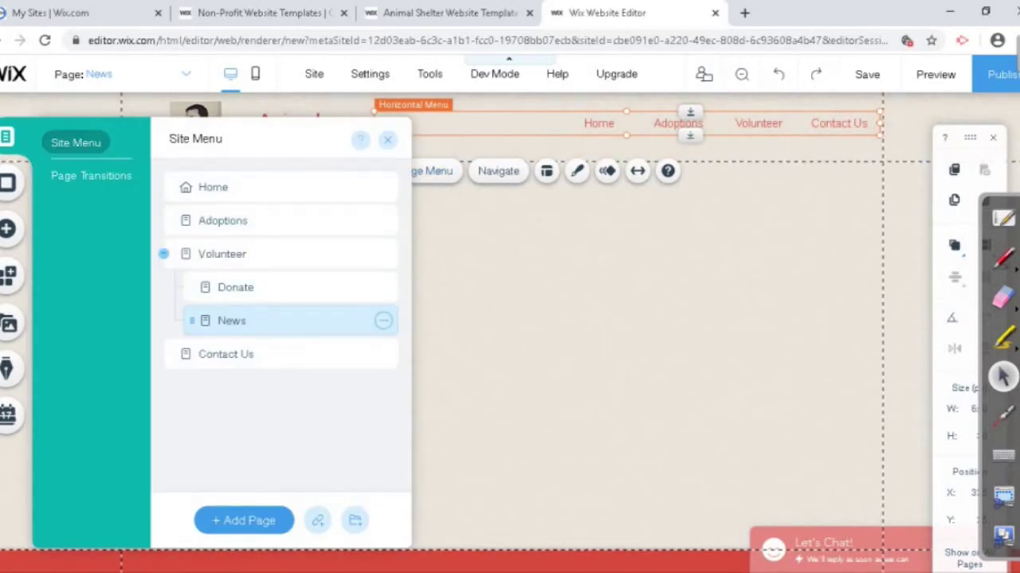
left_click(383, 321)
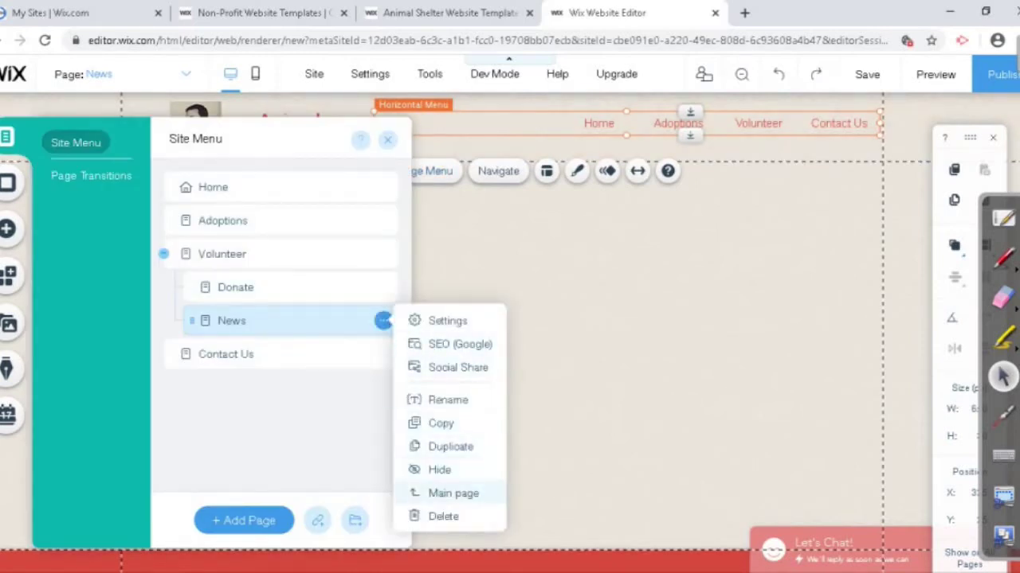
left_click(450, 493)
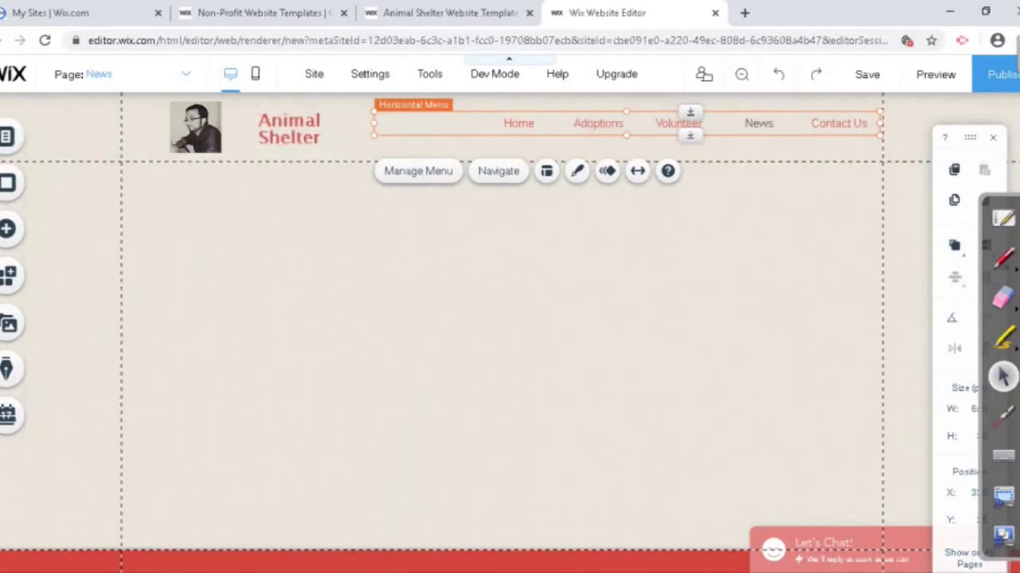
left_click(935, 74)
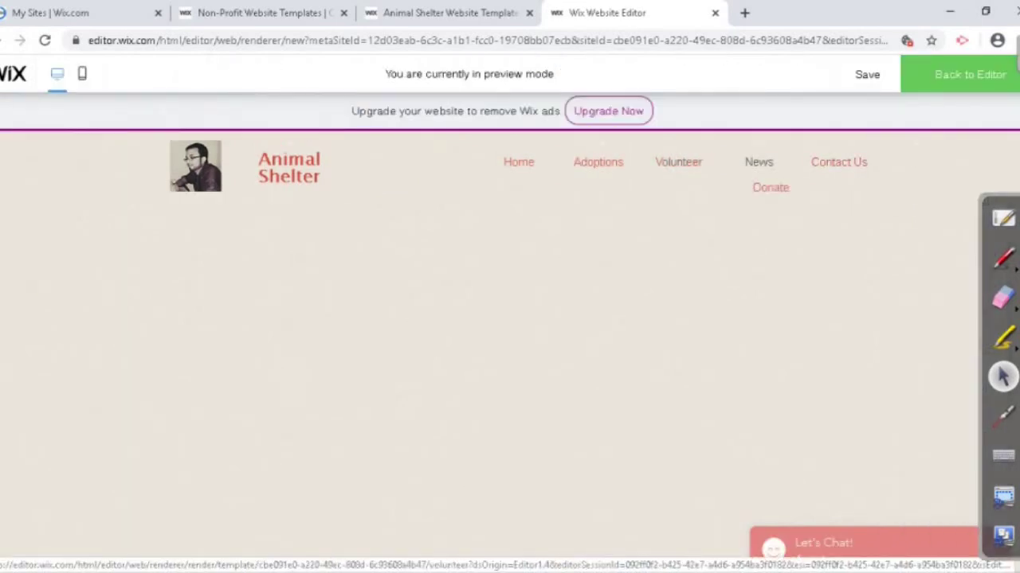
mouse_move(678, 162)
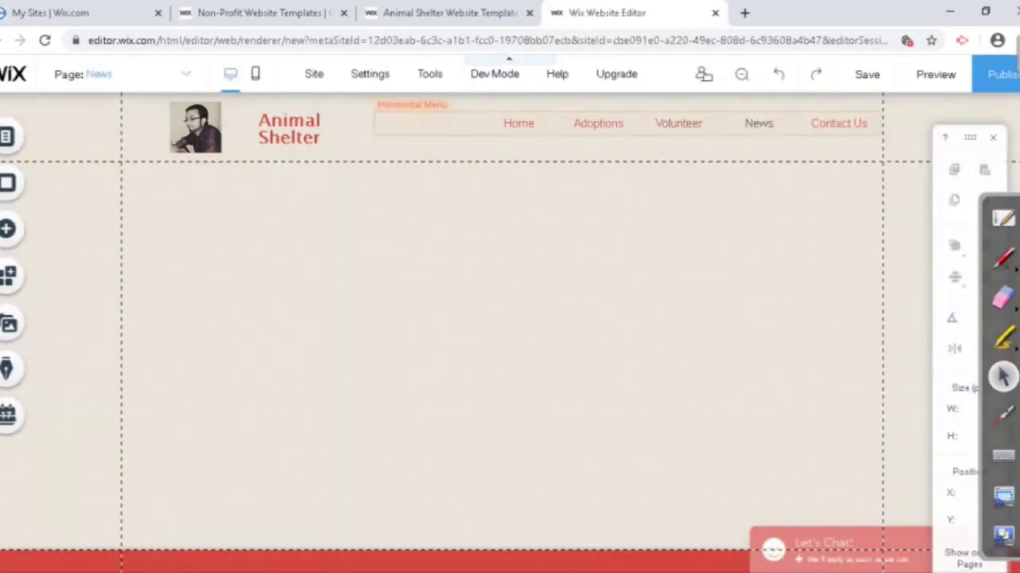
Step: Add a blank page named New Page, delete it, then undo the deletion
left_click(678, 123)
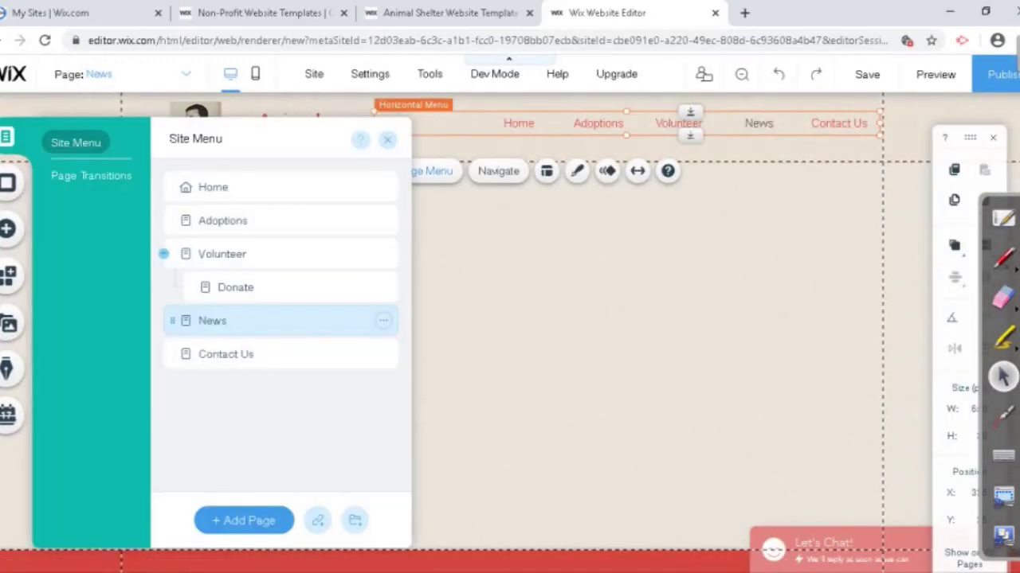
left_click(244, 520)
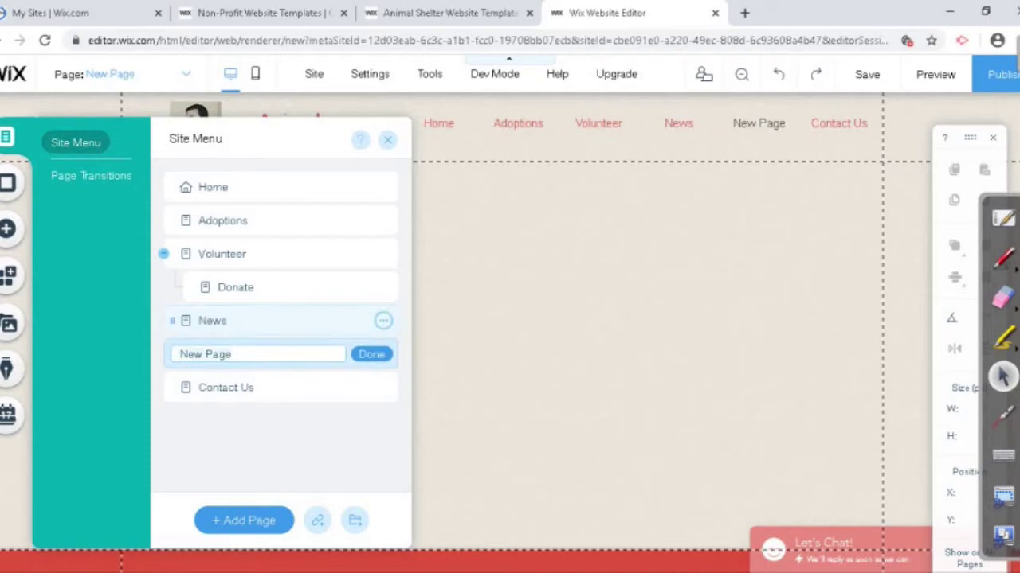
key("Return")
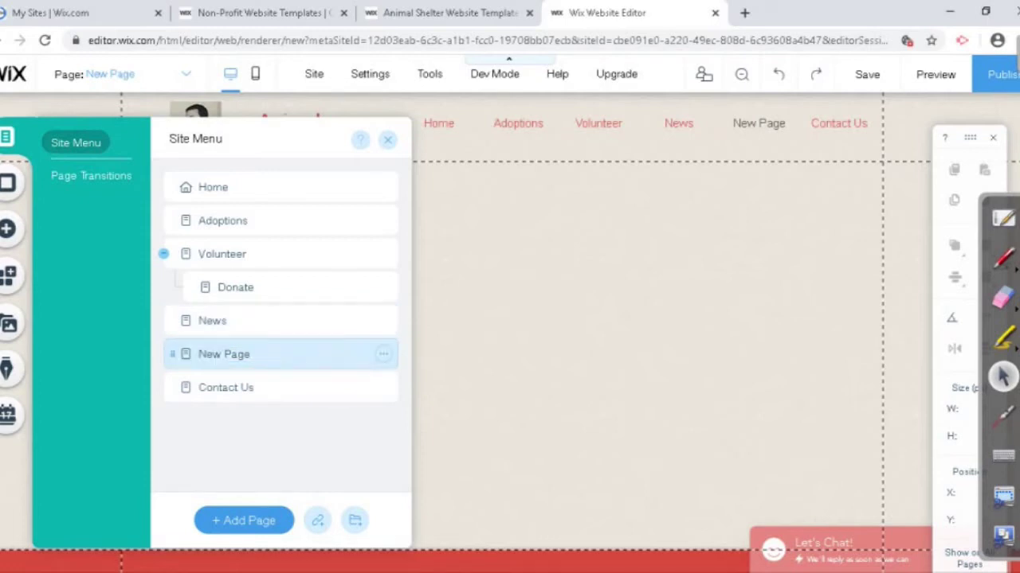
left_click(383, 354)
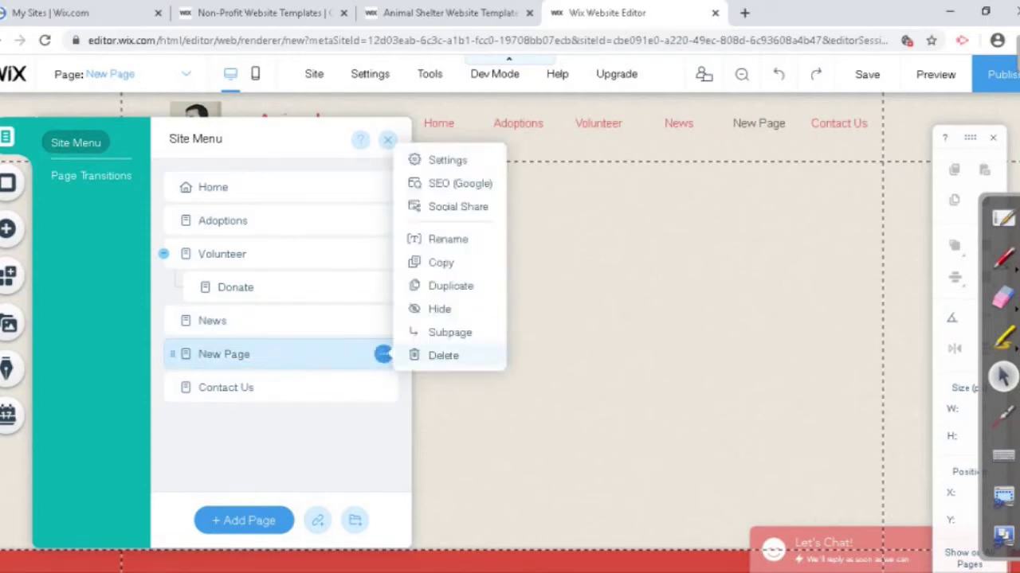
left_click(443, 355)
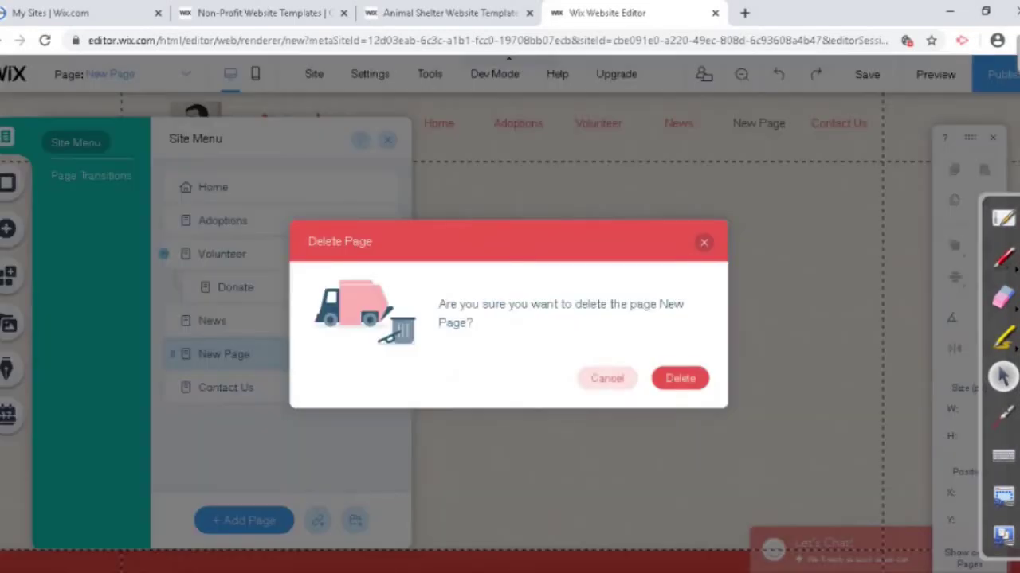
left_click(680, 379)
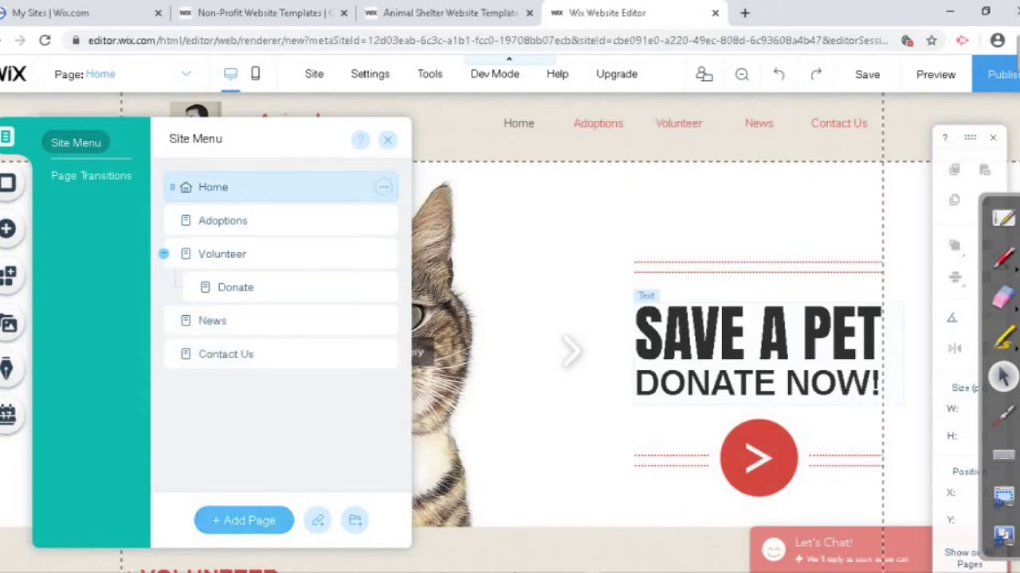
key("ctrl+y")
key("ctrl+y")
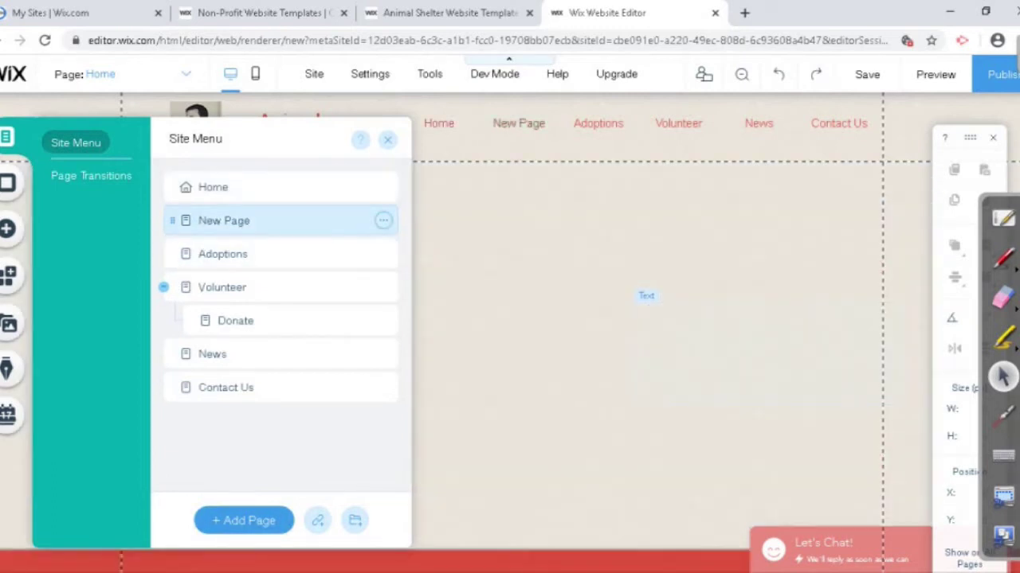
Step: Rename New Page to Event, drag it under News, then back out as a main page
double_click(224, 220)
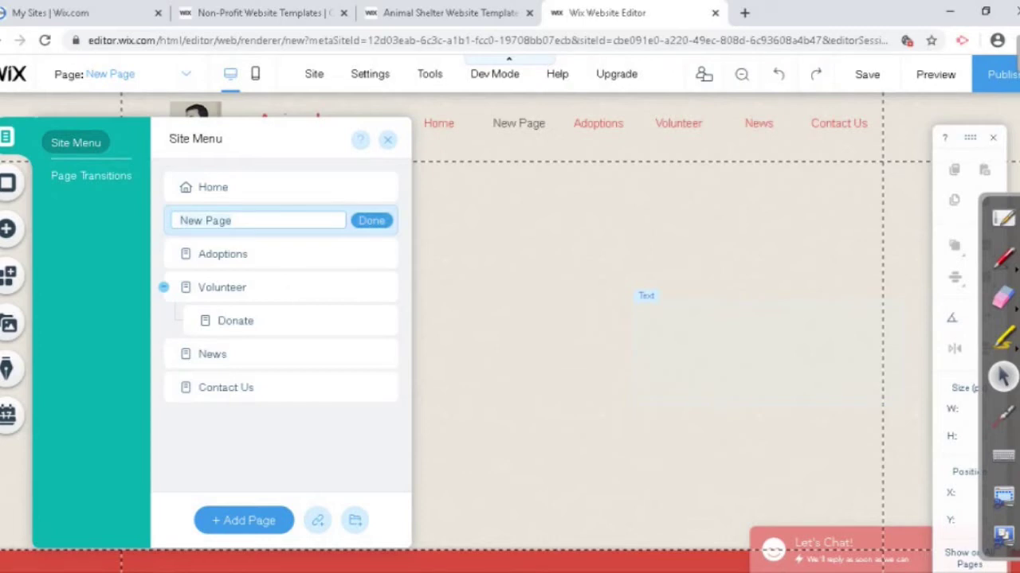
key("ctrl+a")
key("BackSpace")
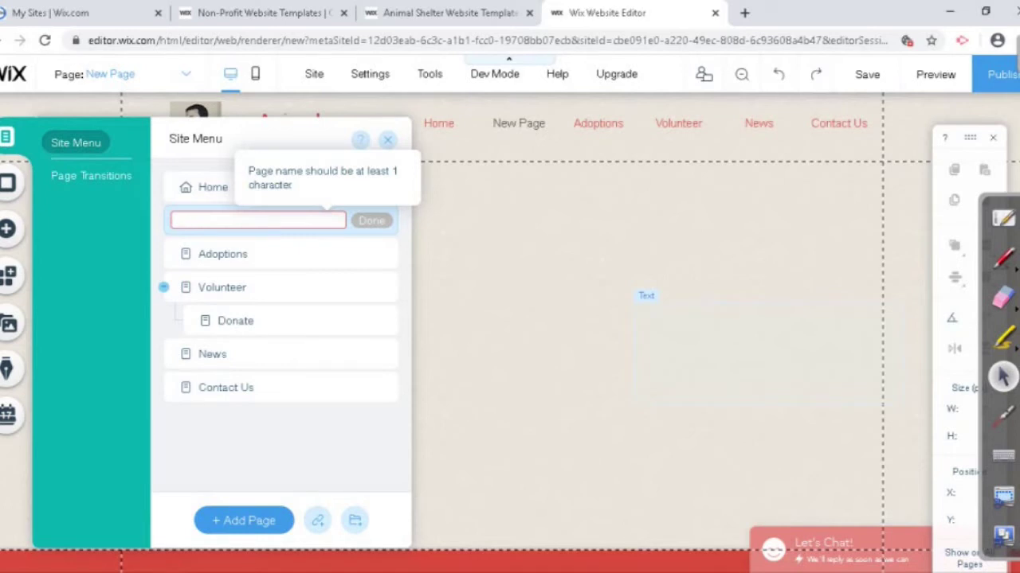
type("Event")
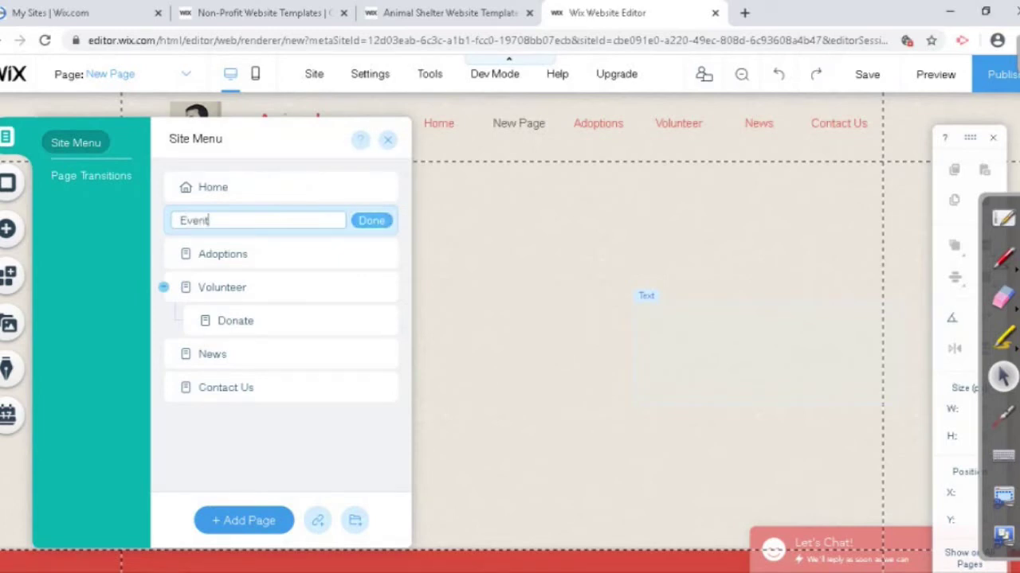
key("Return")
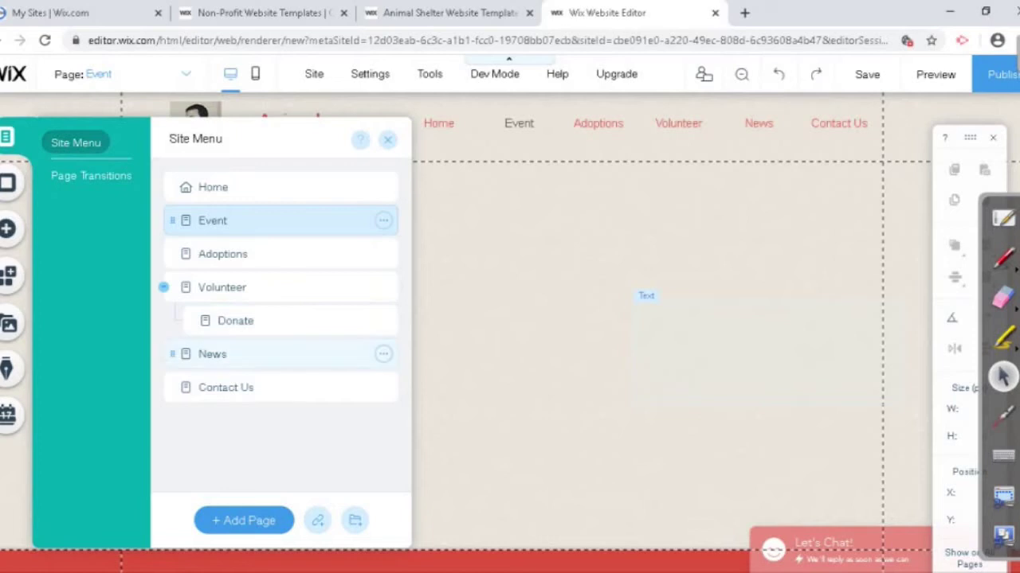
left_click_drag(172, 221, 192, 355)
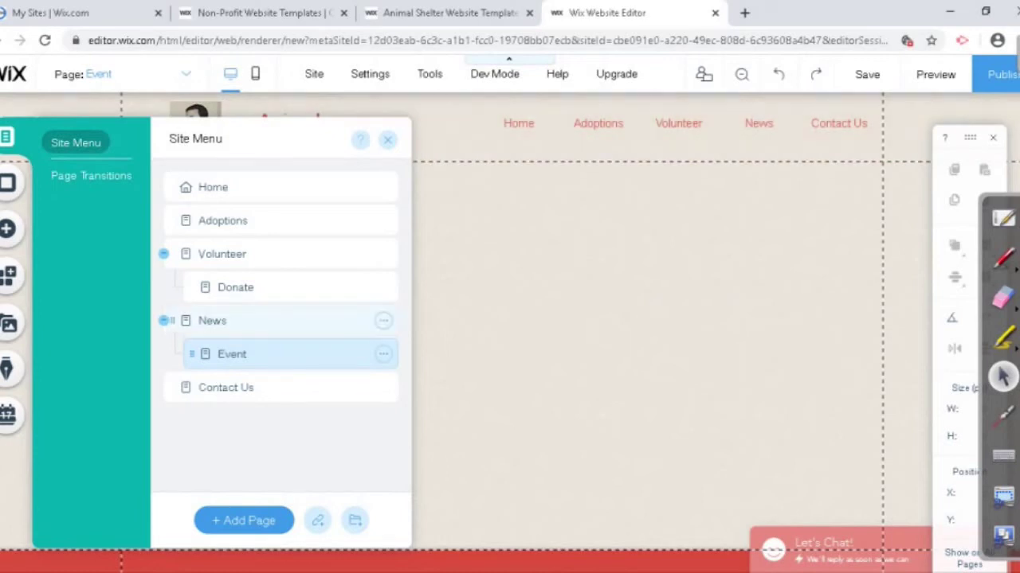
left_click_drag(192, 354, 172, 354)
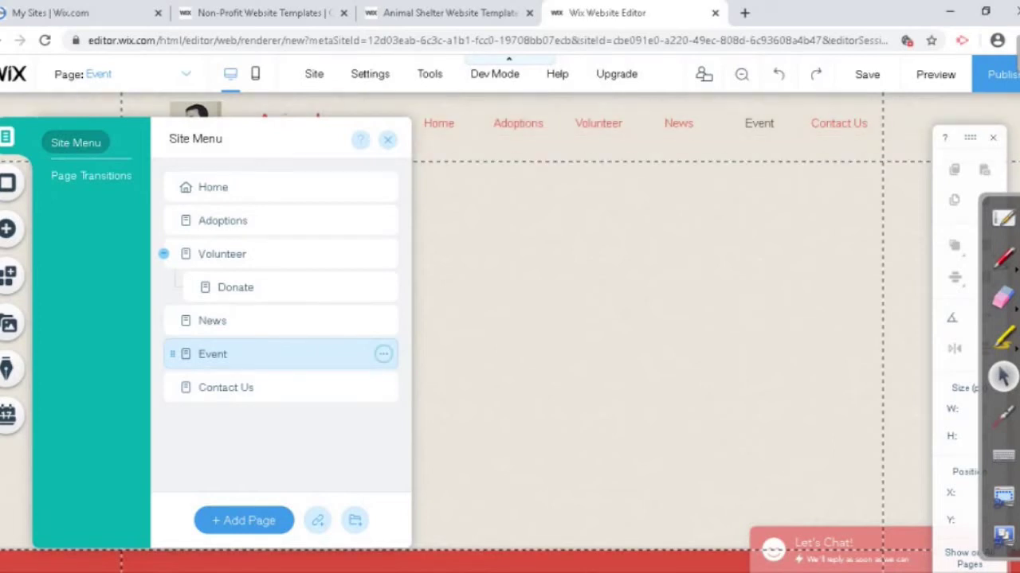
Step: Make Event a subpage of News, switch to Contact Us, and preview the site
left_click(384, 354)
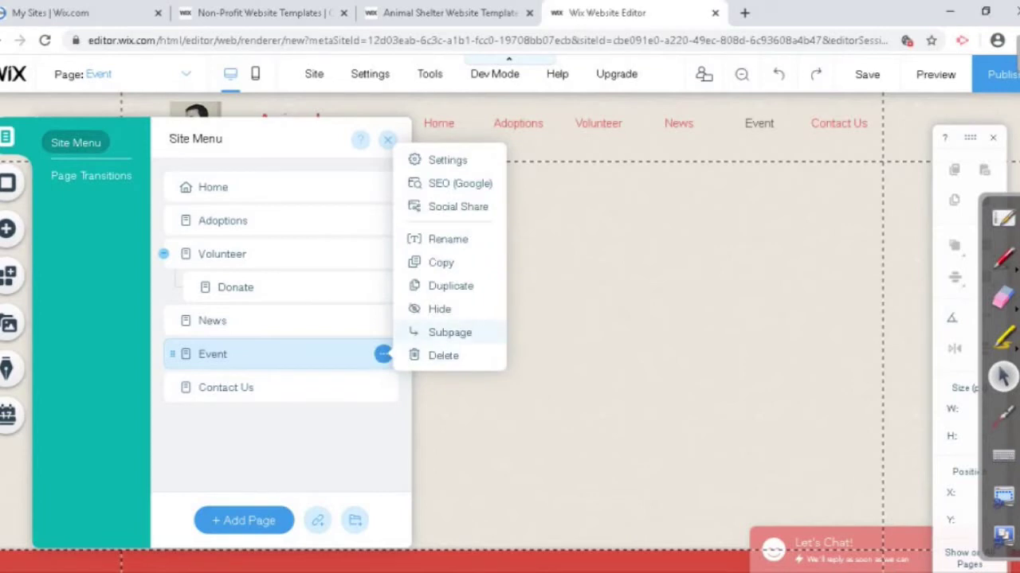
left_click(450, 333)
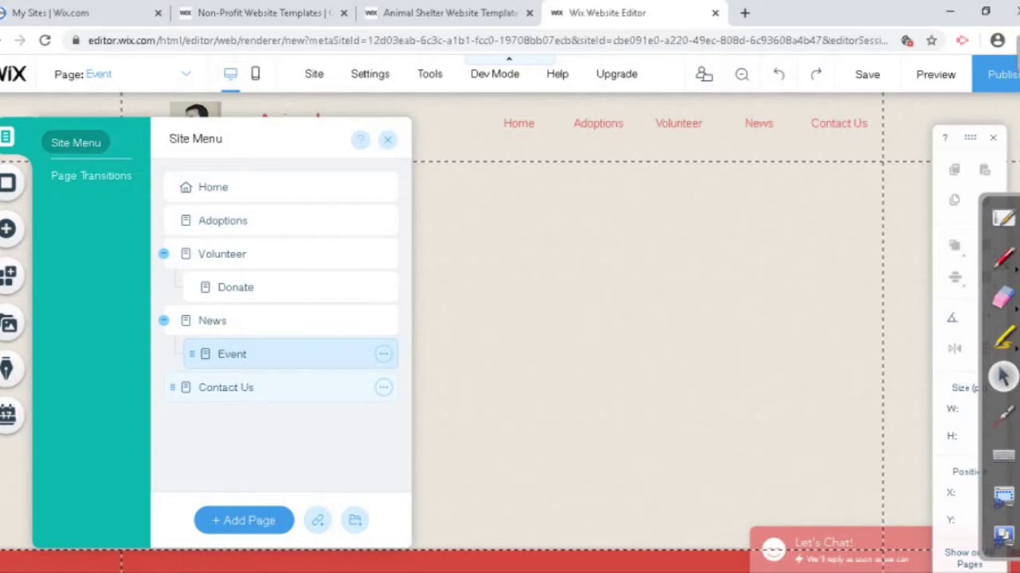
left_click(225, 387)
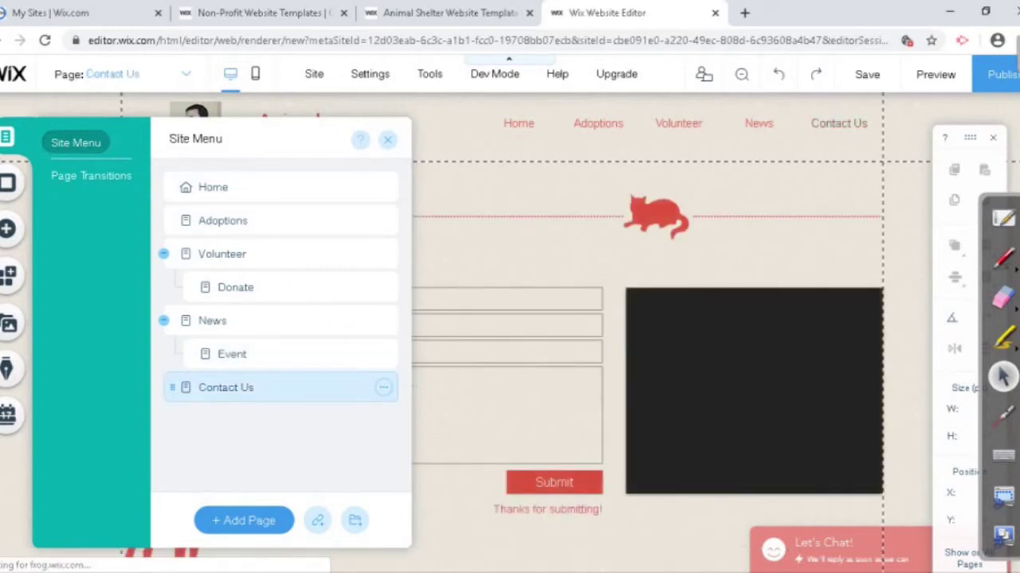
left_click(935, 74)
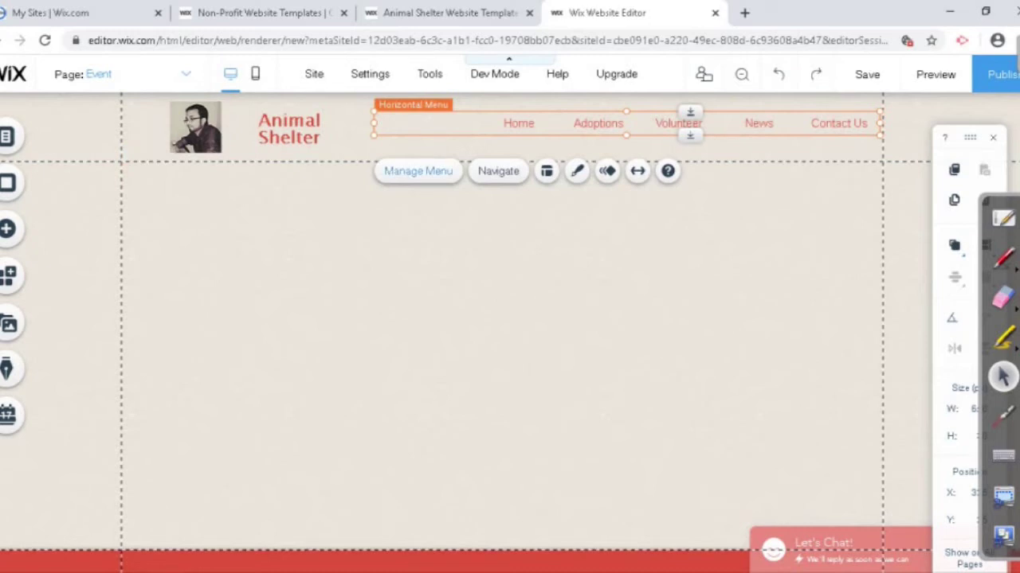
Step: Hide Event in the site pages list, then preview the site and return to the editor
left_click(419, 170)
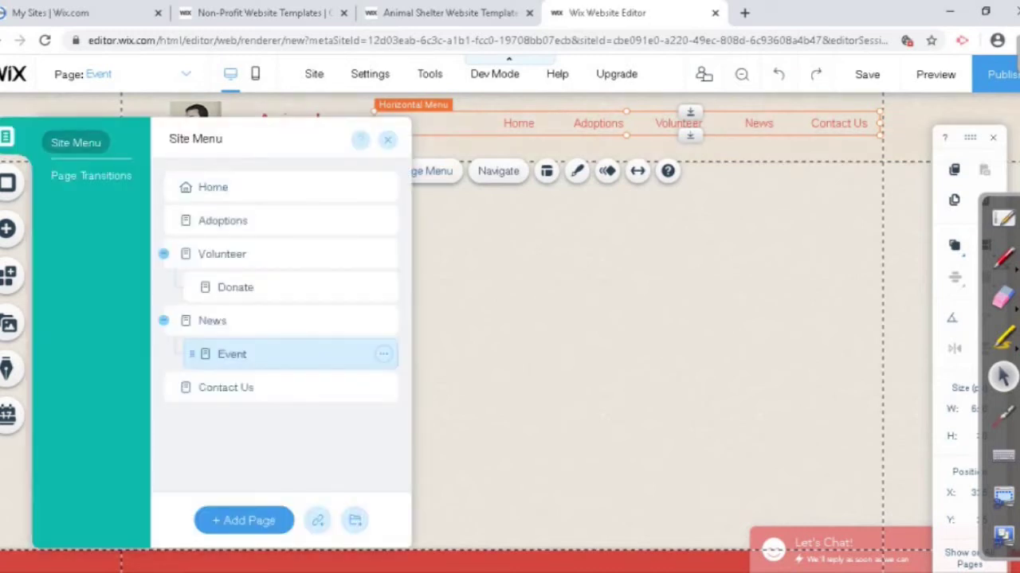
left_click(383, 354)
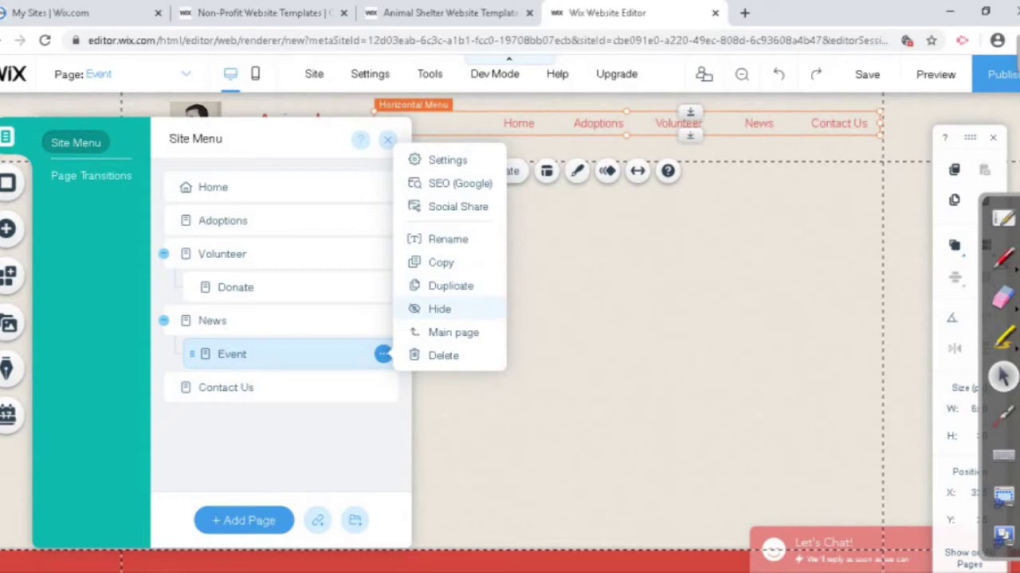
left_click(439, 309)
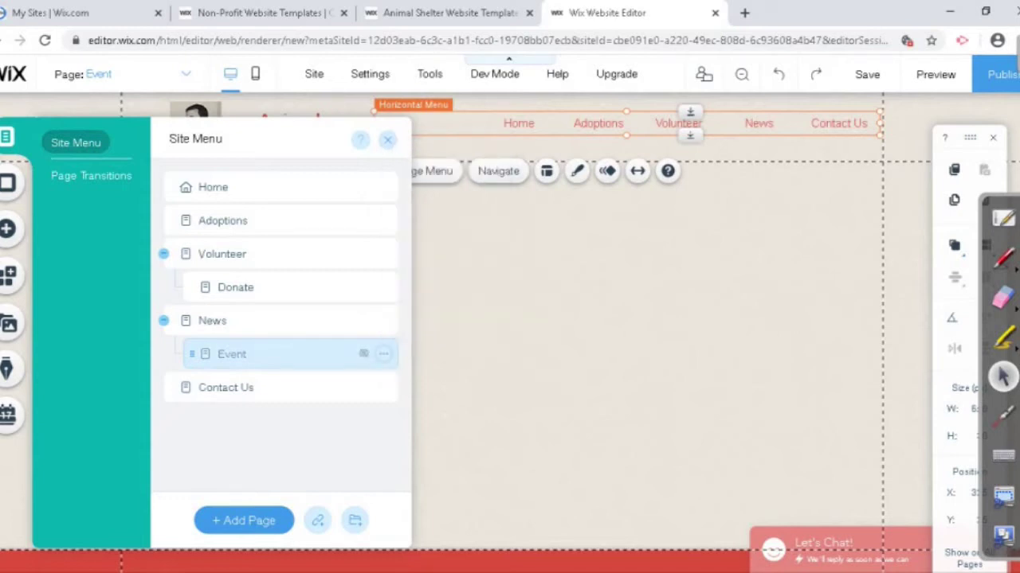
key("Escape")
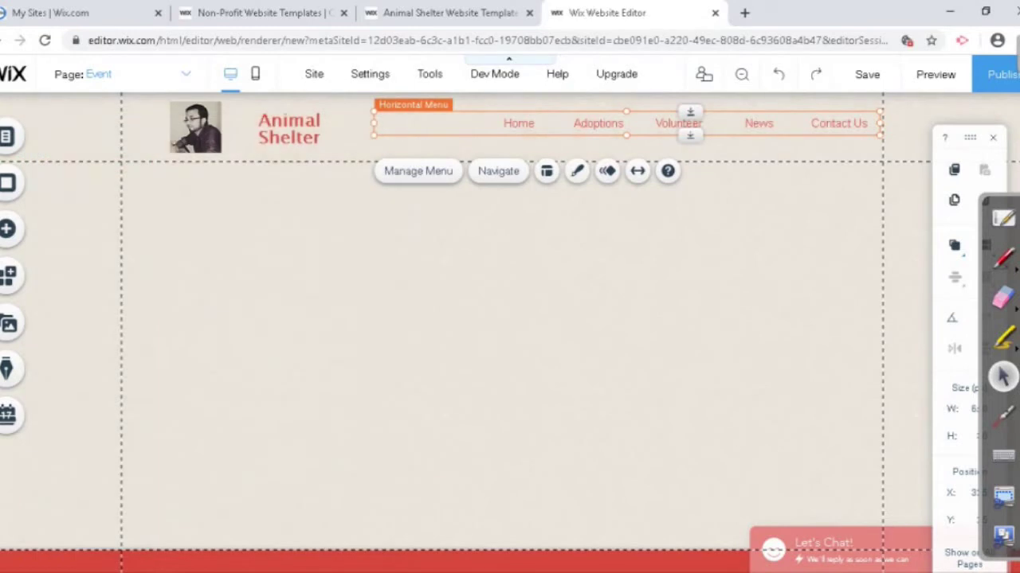
left_click(935, 74)
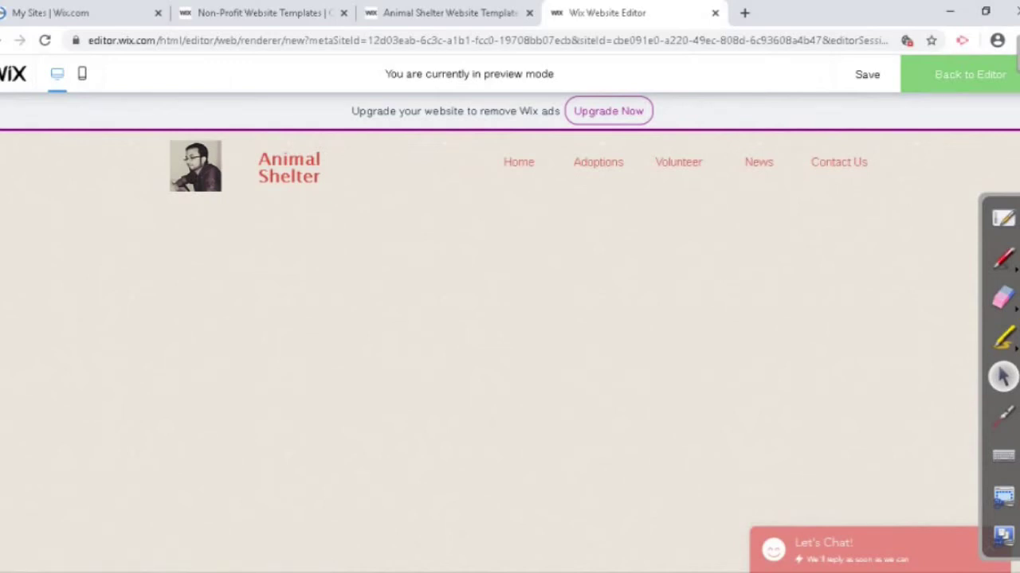
left_click(969, 74)
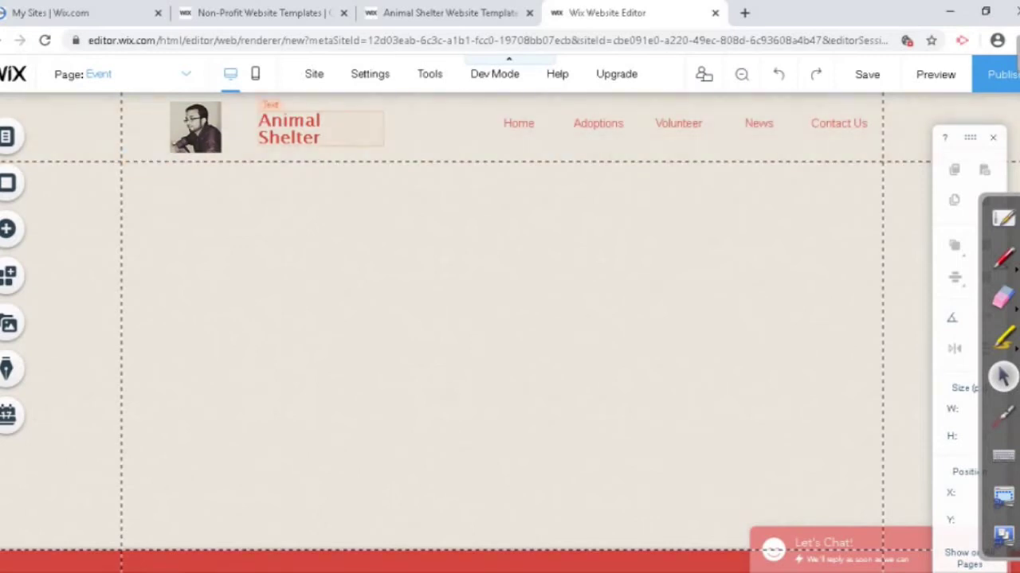
Step: Set the title font to Lulo Clean and delete SHELTER, leaving just ANIMAL
left_click(289, 128)
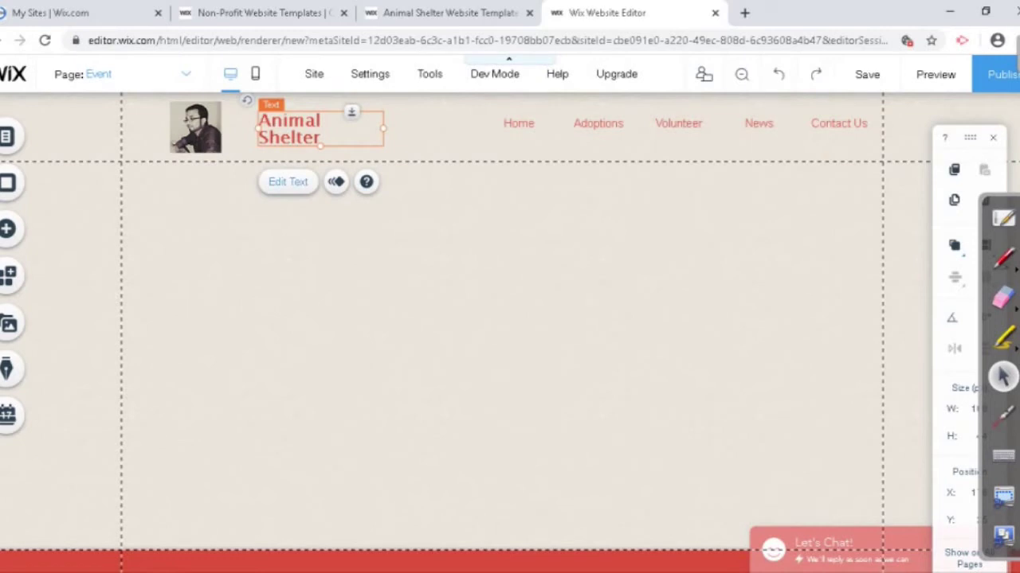
left_click(288, 182)
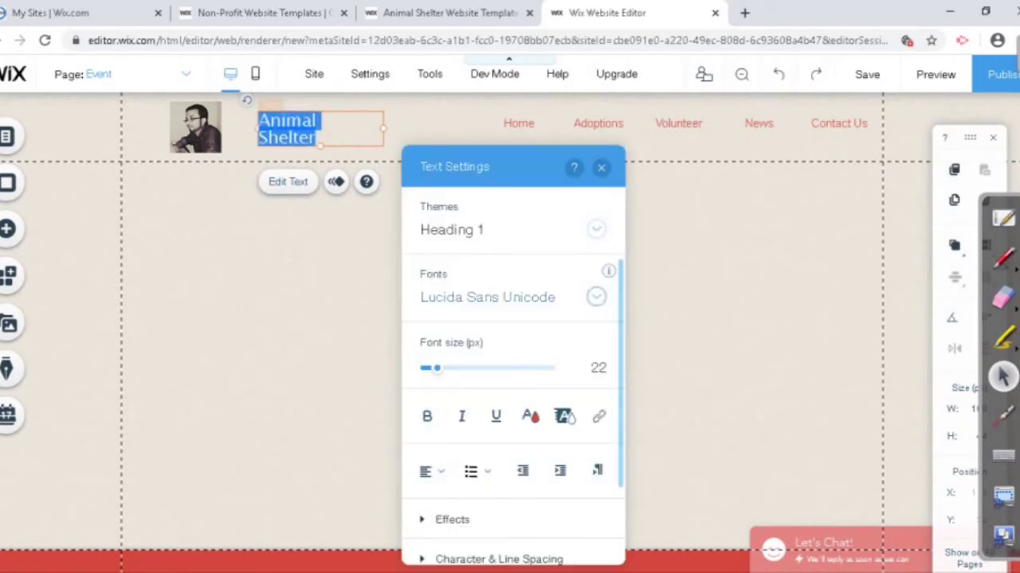
left_click(488, 297)
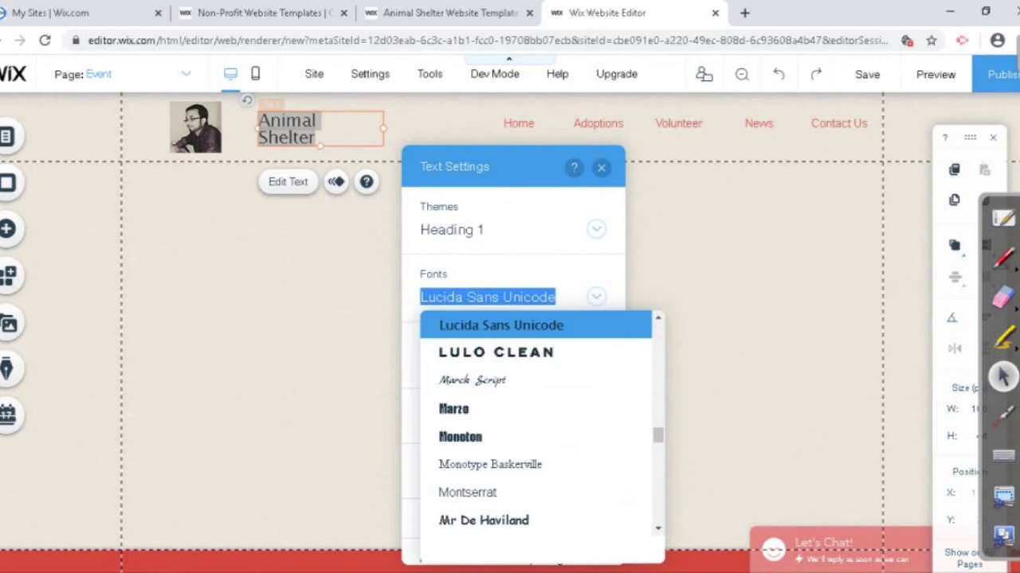
left_click(495, 352)
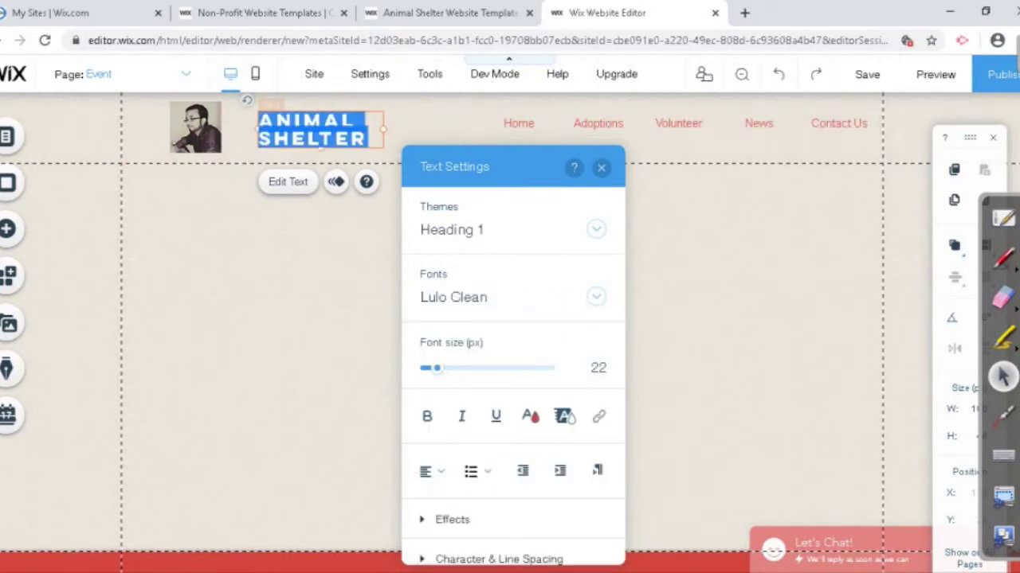
key("ctrl+a")
key("Right")
key("shift+Left")
key("shift+Left")
key("shift+Left")
key("shift+Left")
key("shift+Left")
key("shift+Left")
key("shift+Left")
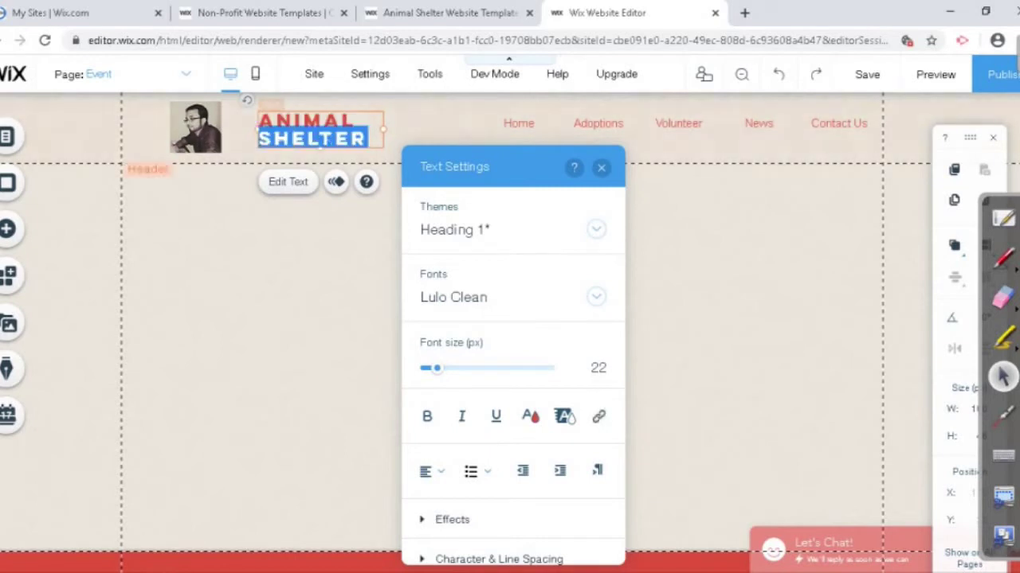
key("BackSpace")
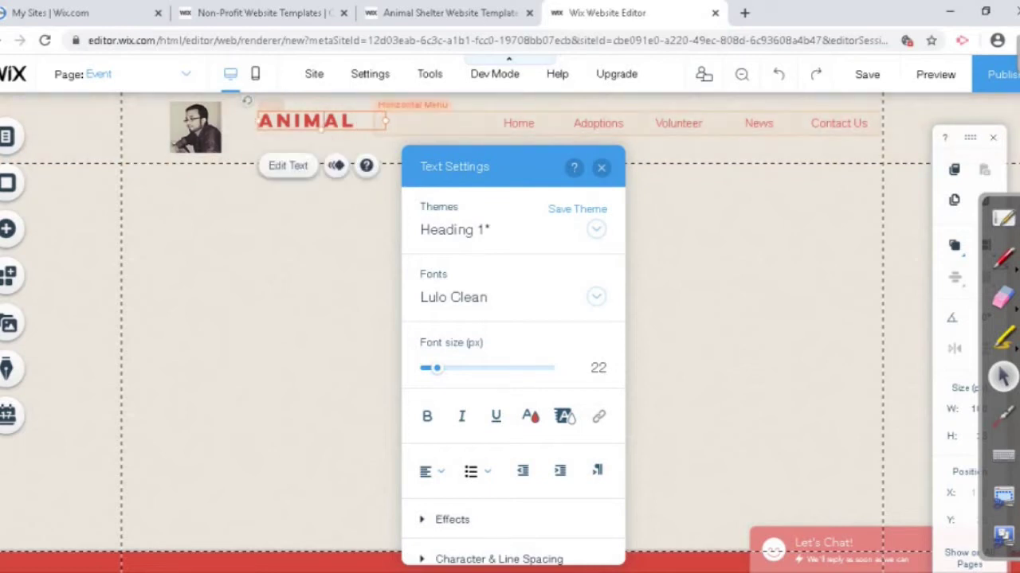
left_click(334, 207)
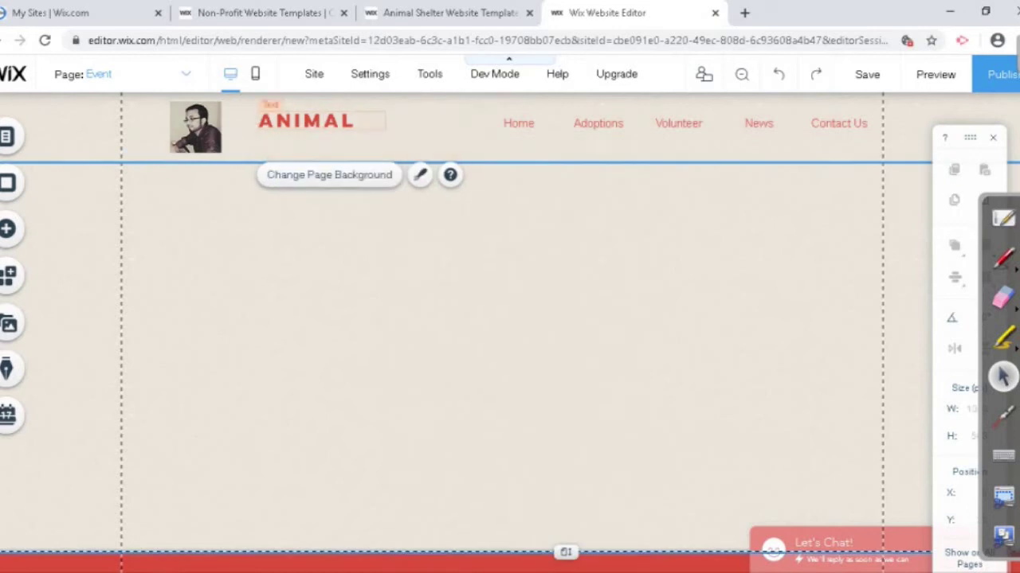
Step: Restyle the ANIMAL heading in the Monoton font and enlarge it to 31 px
left_click(305, 120)
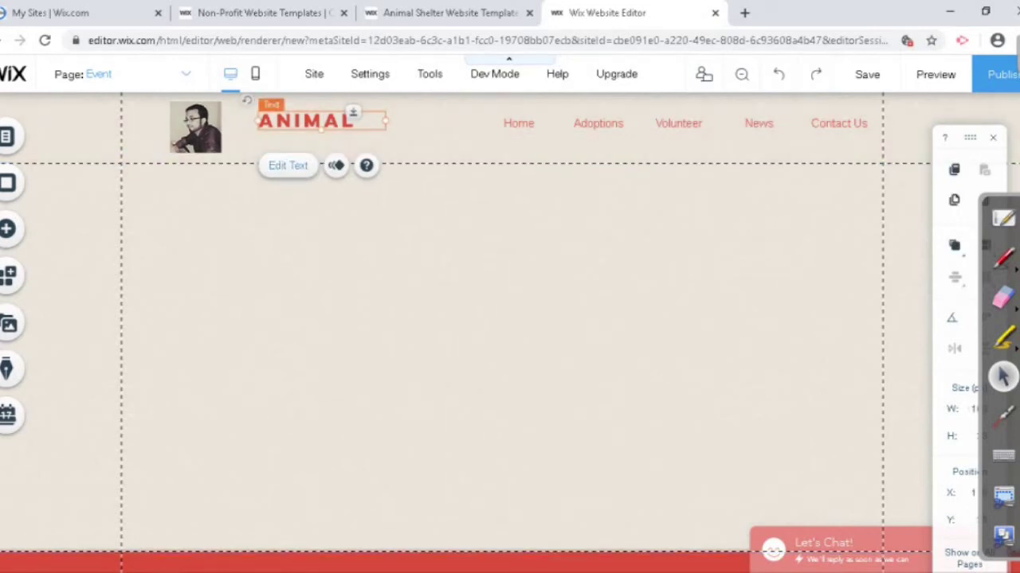
double_click(305, 120)
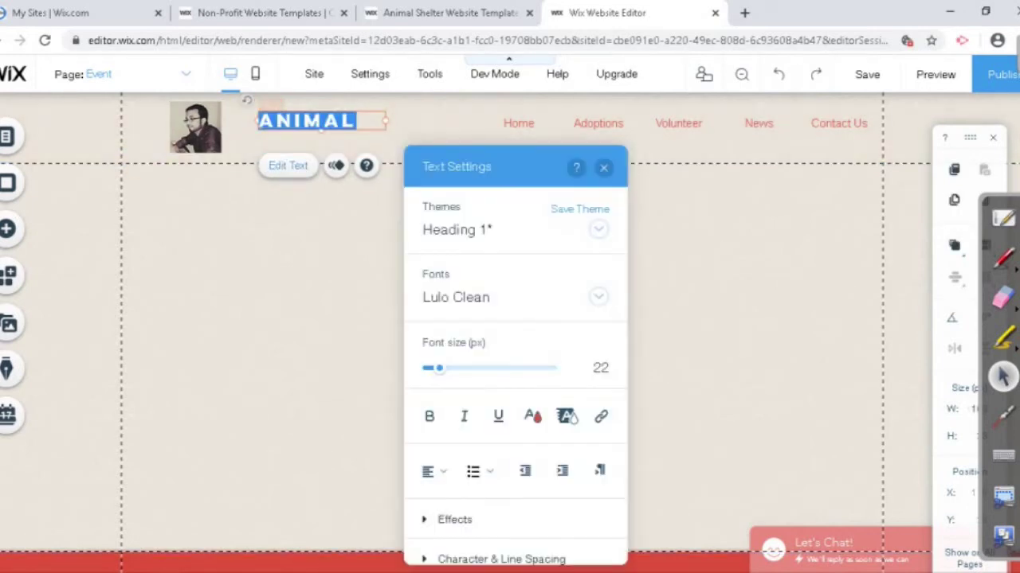
left_click(478, 297)
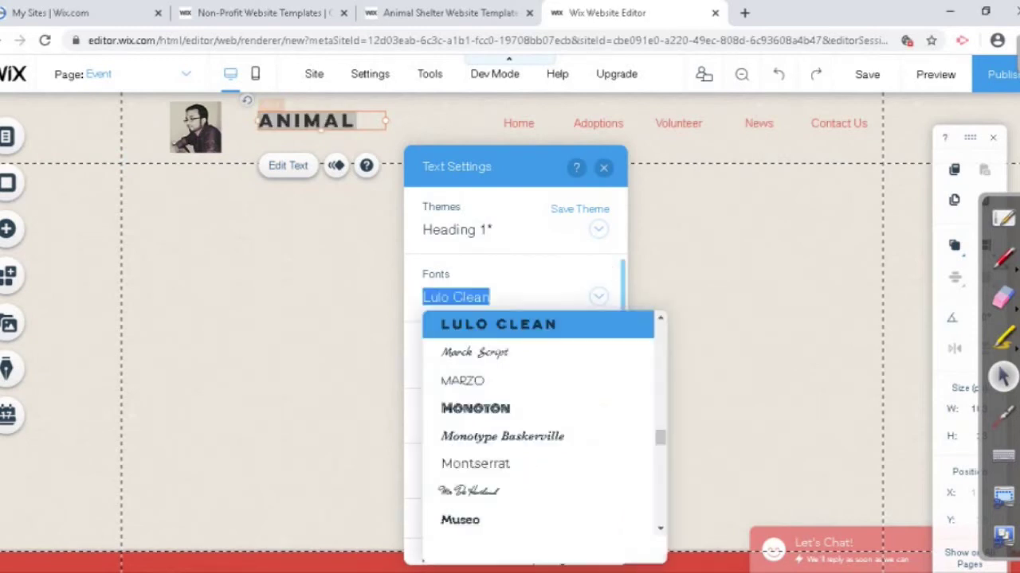
left_click(476, 408)
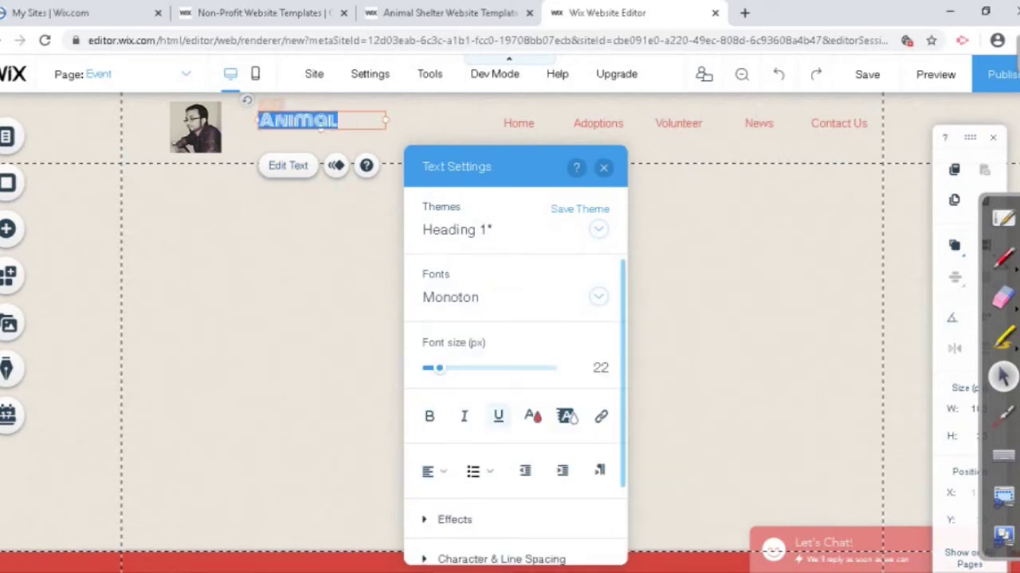
mouse_move(439, 368)
left_mouse_down()
mouse_move(458, 368)
mouse_move(446, 368)
left_mouse_up()
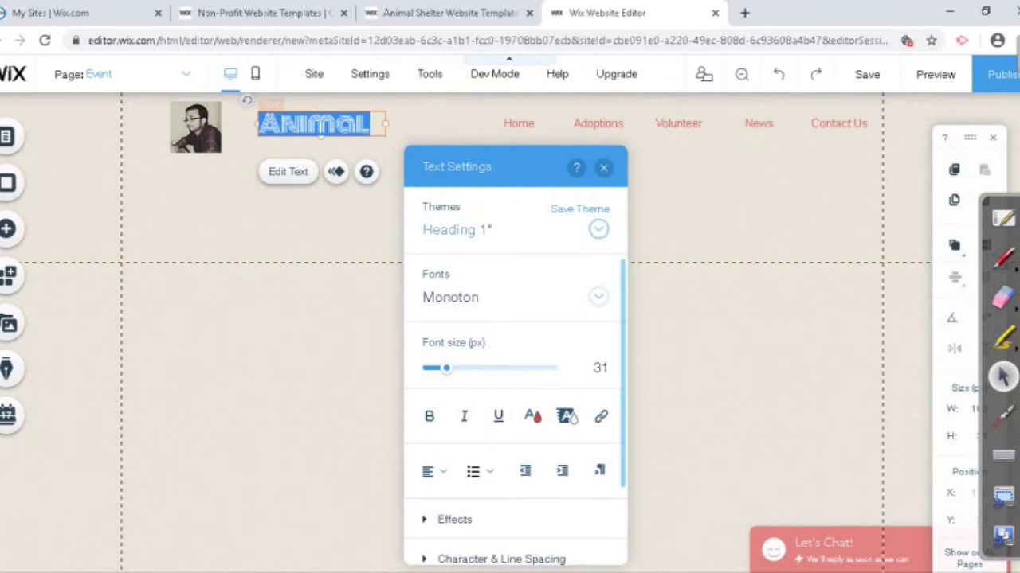
Step: Keep the Heading 1 theme and link the heading to the Home page in the current window
left_click(598, 230)
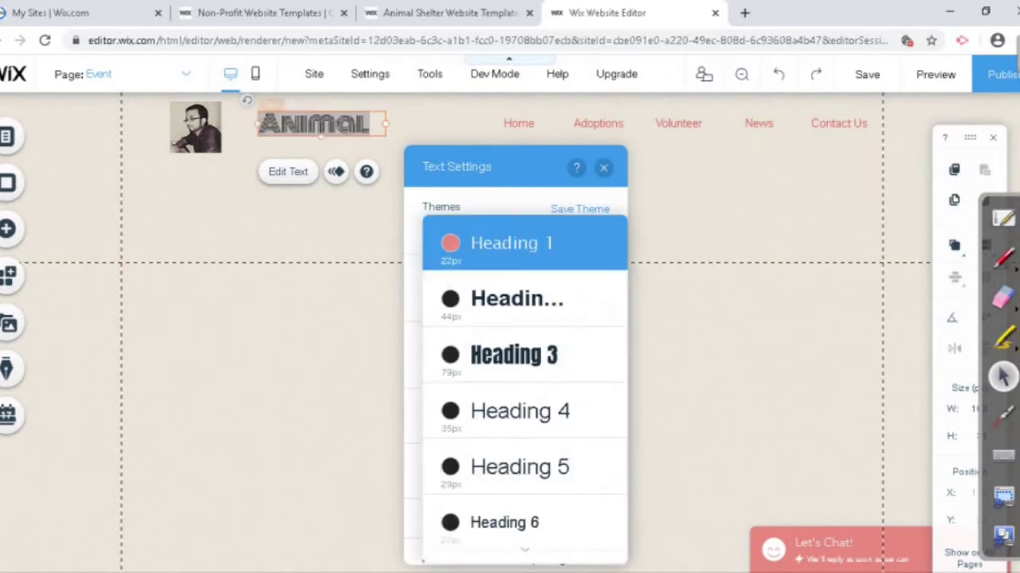
left_click(598, 239)
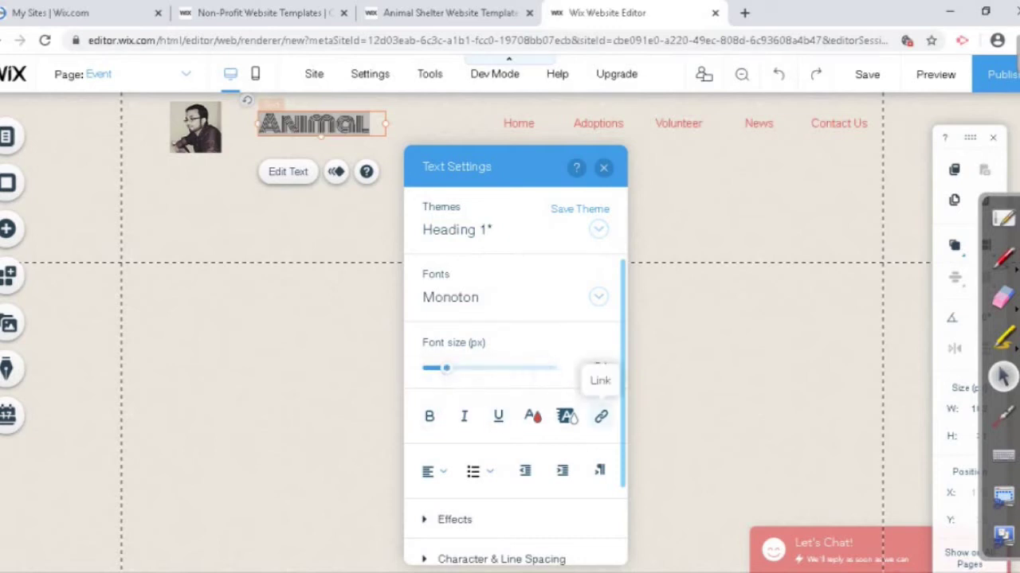
left_click(600, 416)
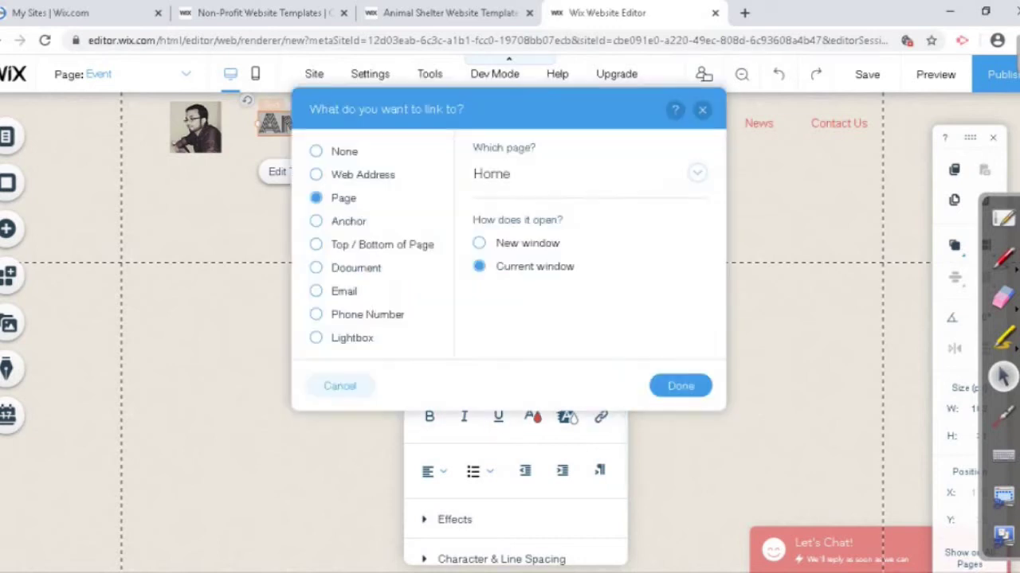
left_click(680, 386)
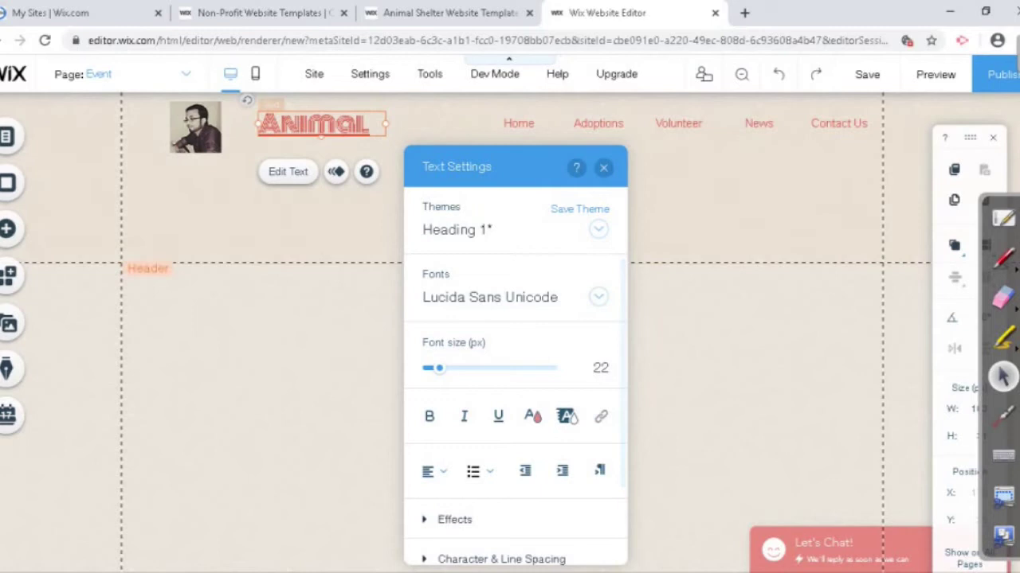
Step: Select the word Animal, turn its underline off, and close the Text Settings panel
left_click_drag(370, 123, 258, 124)
mouse_move(603, 417)
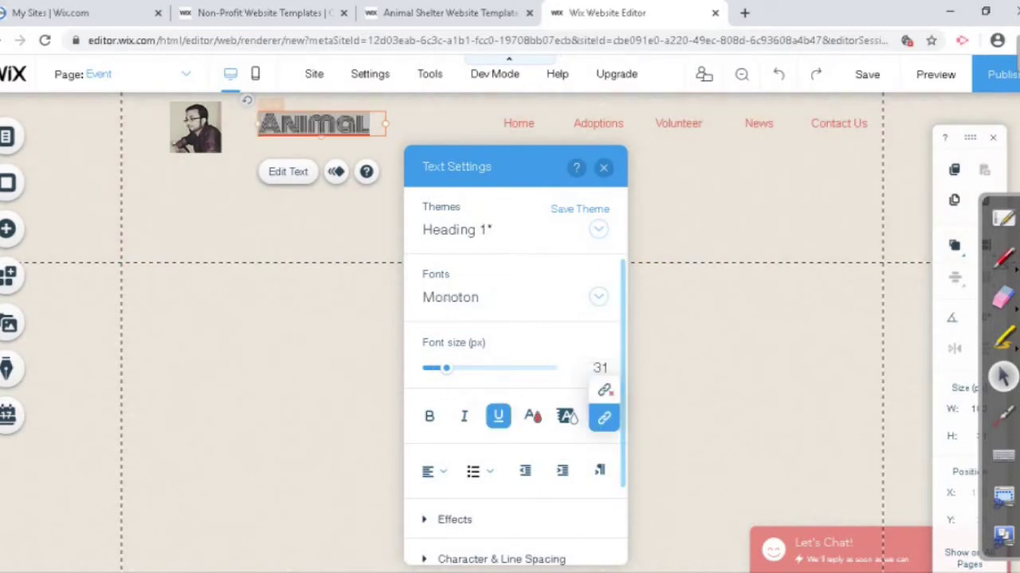
left_click(498, 416)
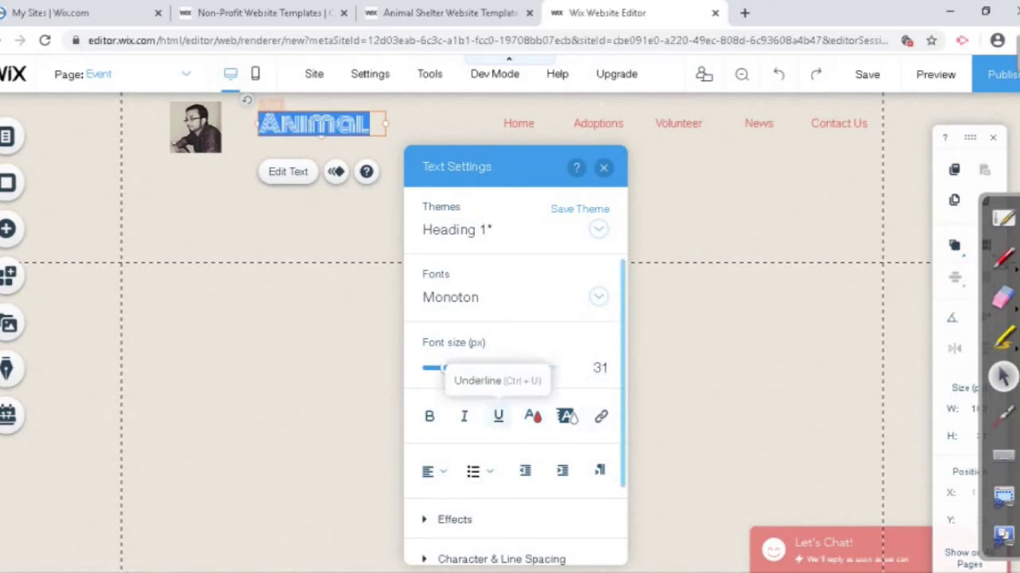
left_click(498, 416)
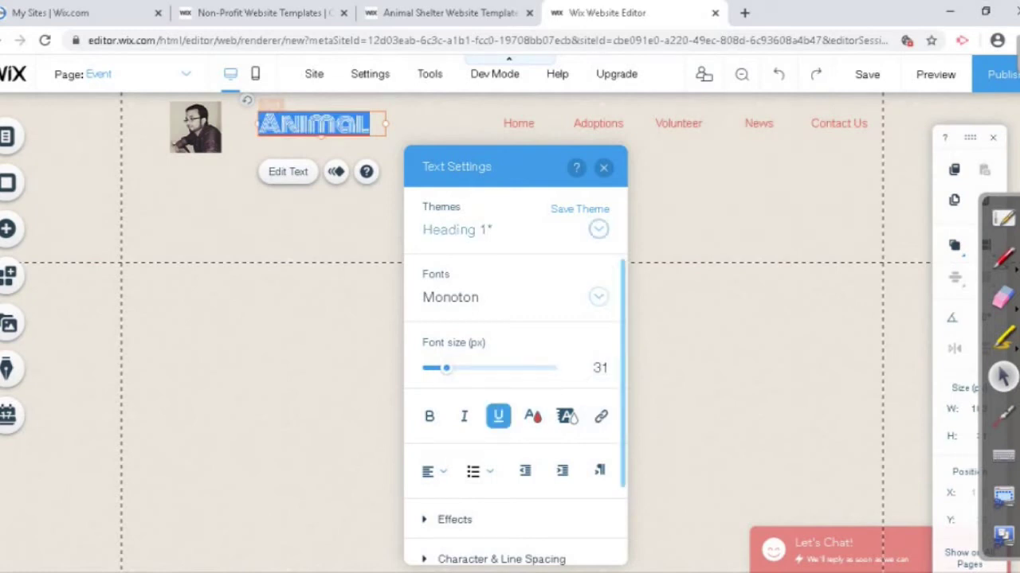
left_click(498, 416)
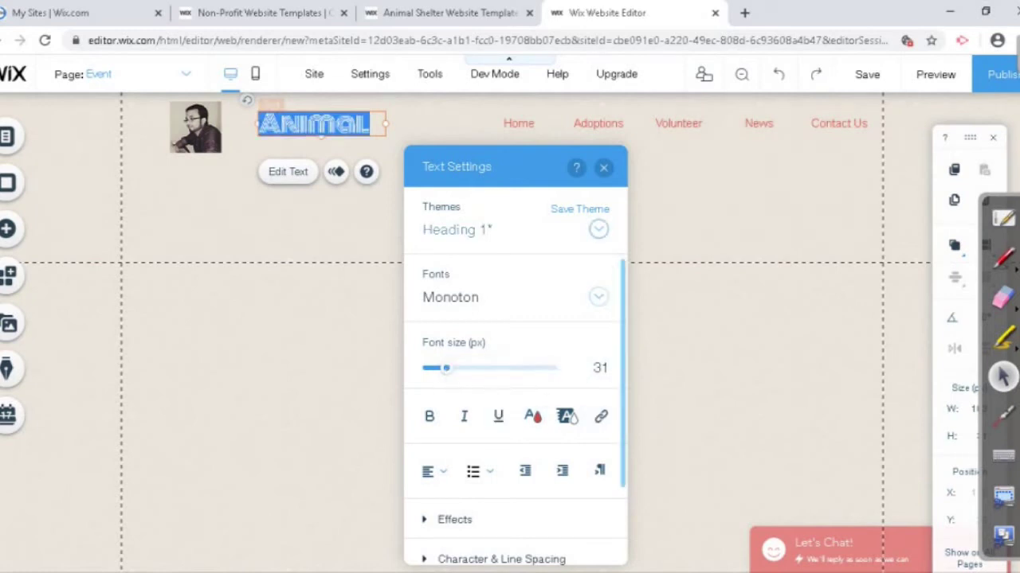
scroll(498, 416, "down", 2)
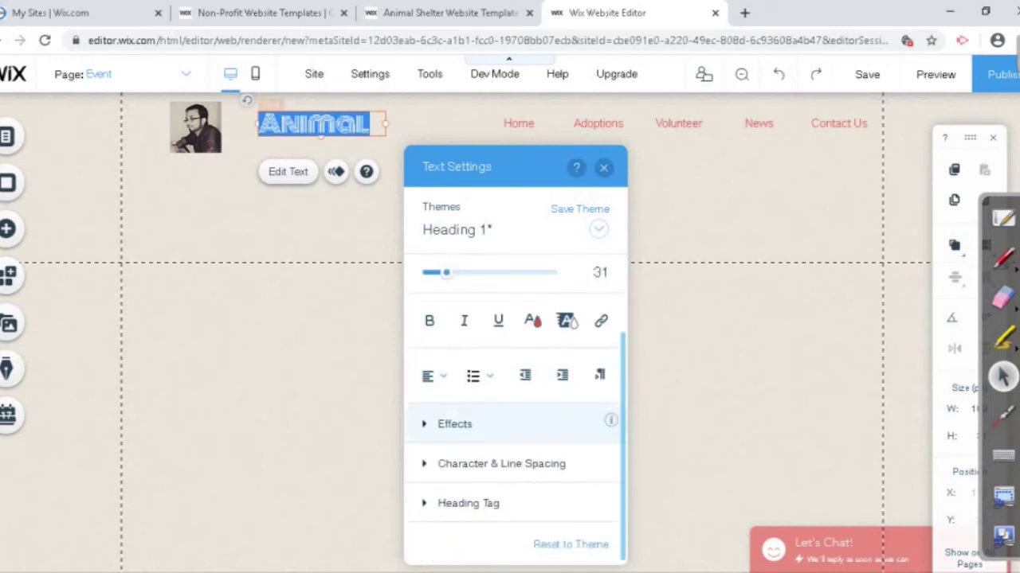
left_click(603, 167)
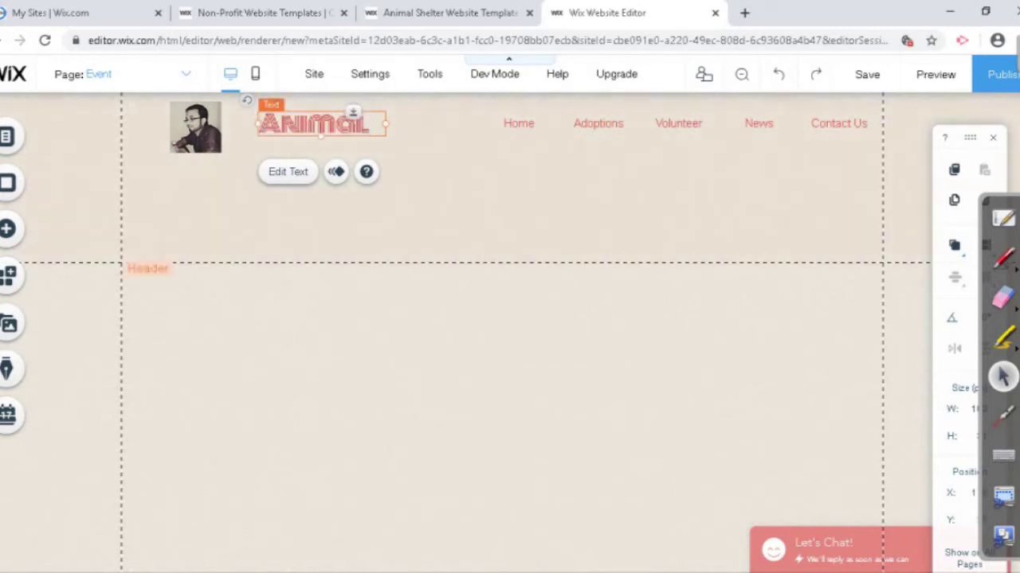
left_click(602, 167)
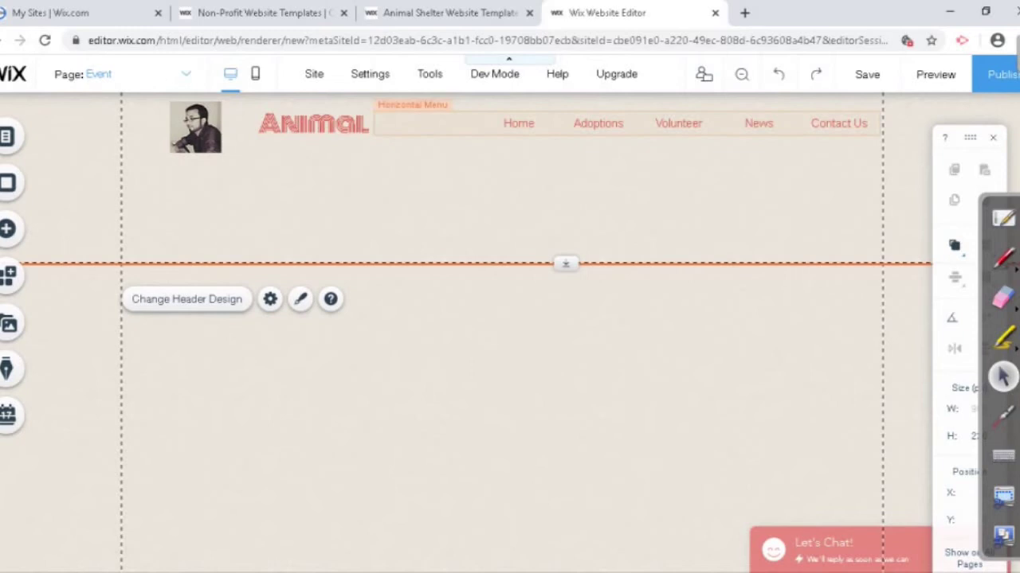
Step: Right-align the header menu labels, trying then reverting the fill-bar and reversed item-order options
left_click(606, 123)
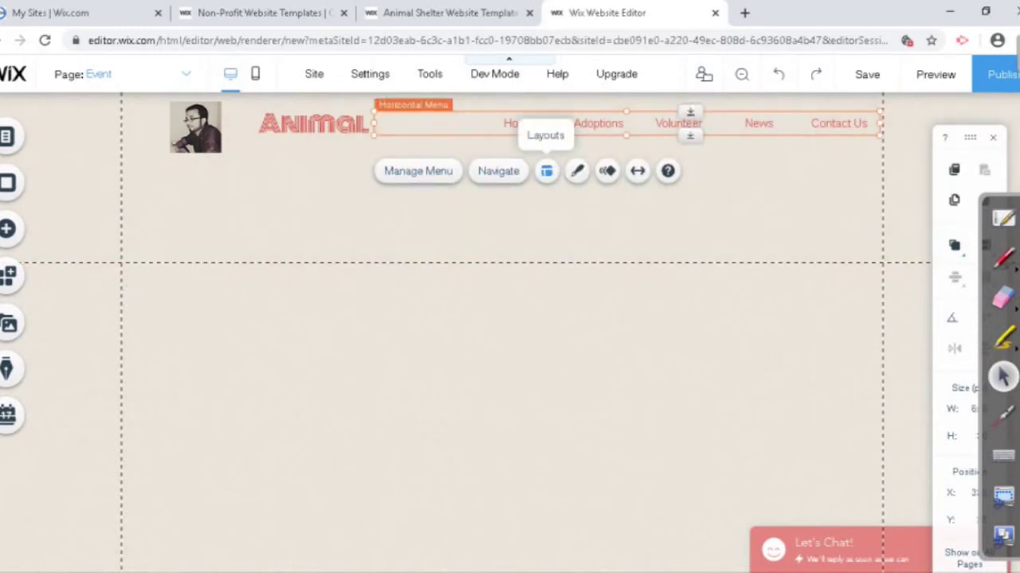
left_click(547, 171)
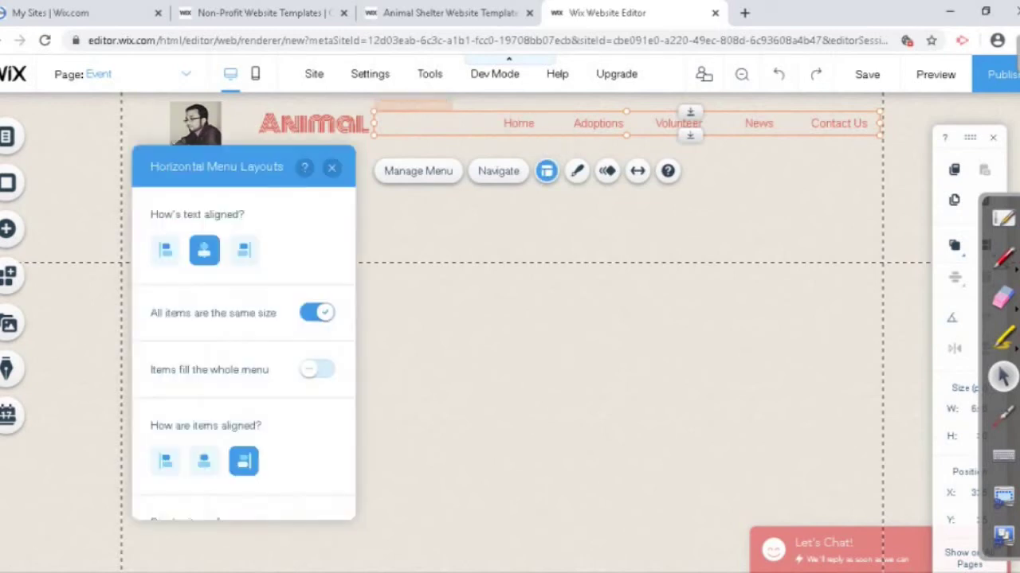
left_click(165, 250)
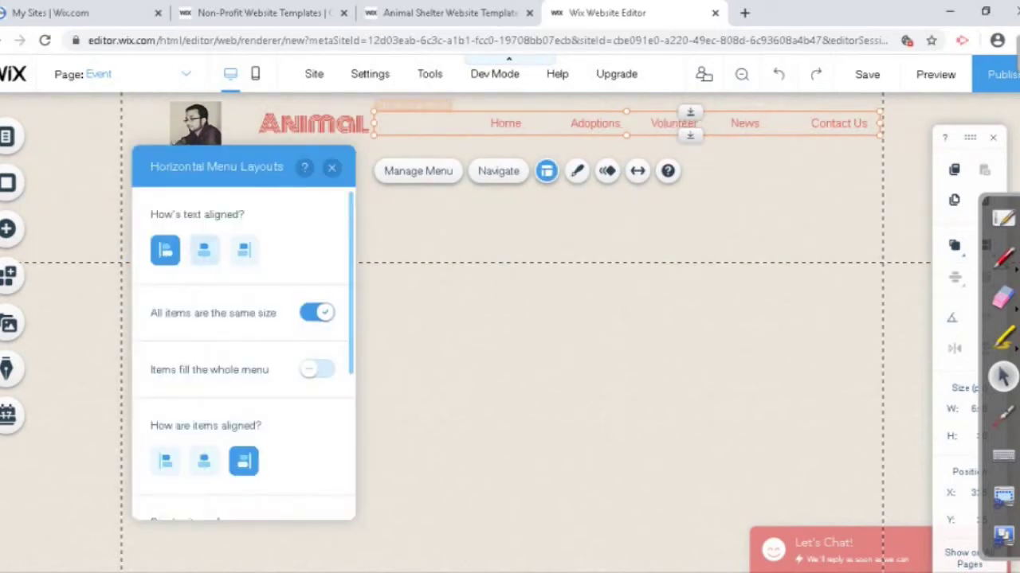
left_click(244, 250)
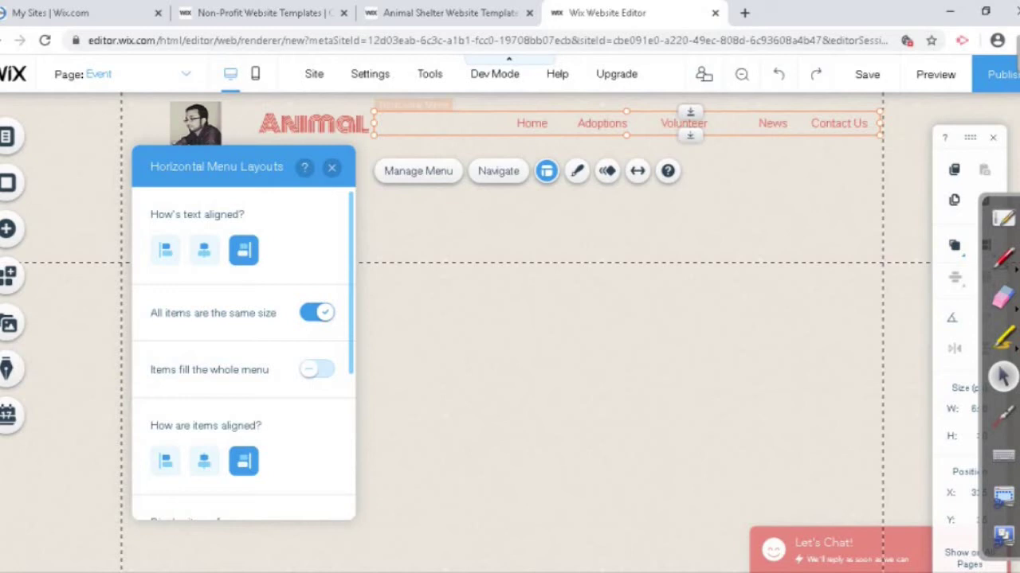
left_click(317, 369)
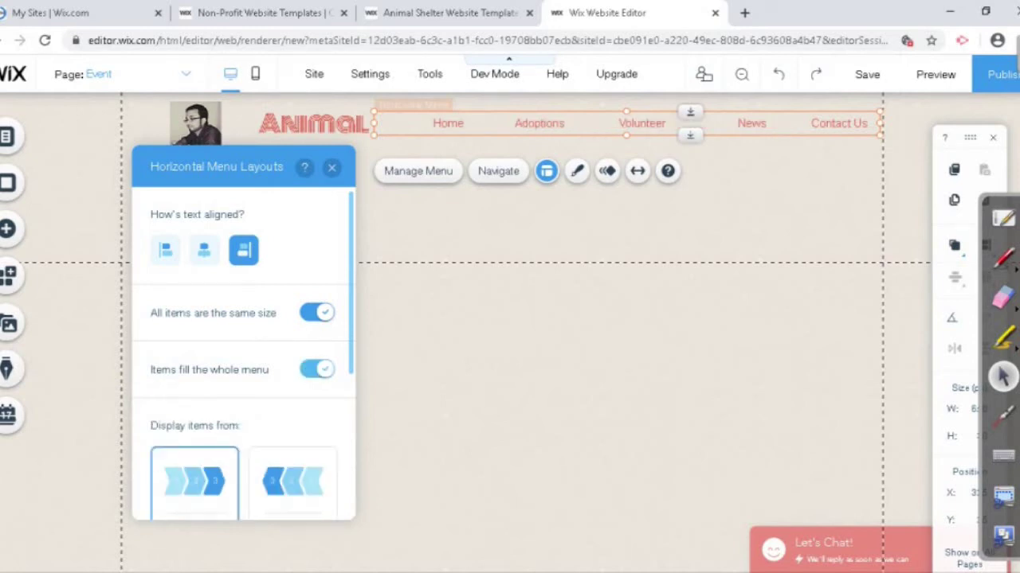
left_click(317, 369)
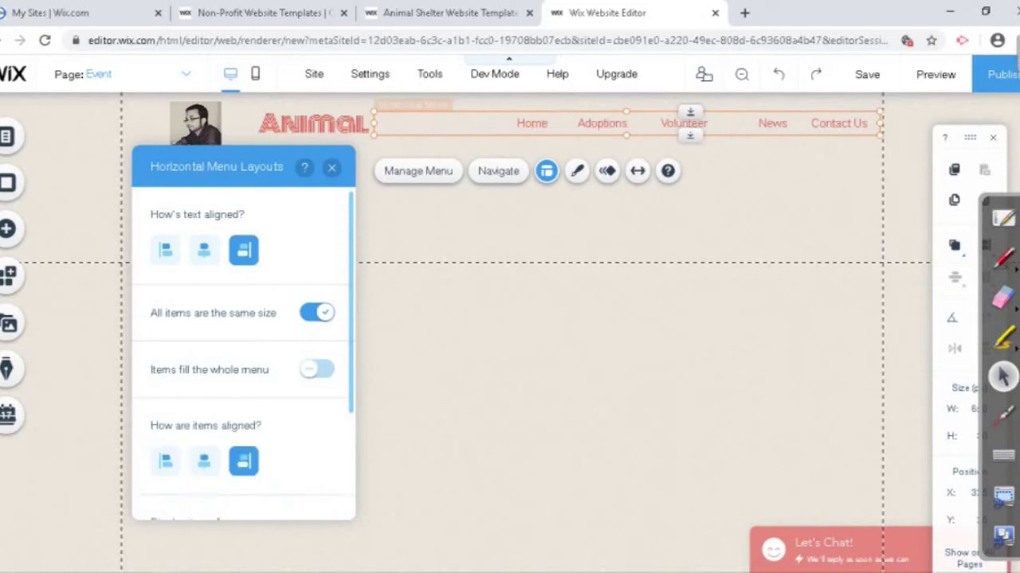
scroll(242, 359, "down", 5)
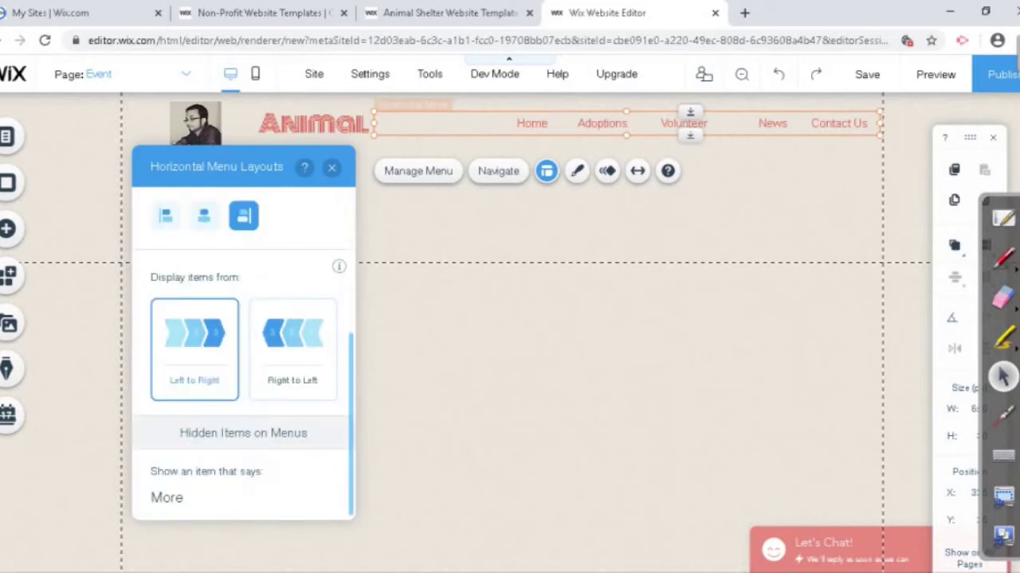
left_click(292, 349)
left_click(195, 349)
scroll(243, 354, "up", 5)
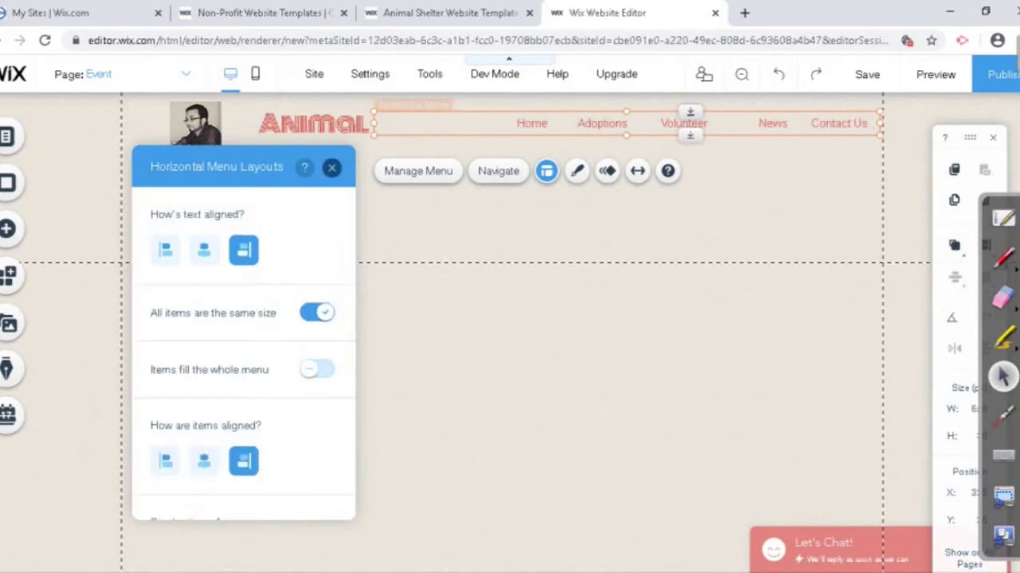
left_click(331, 167)
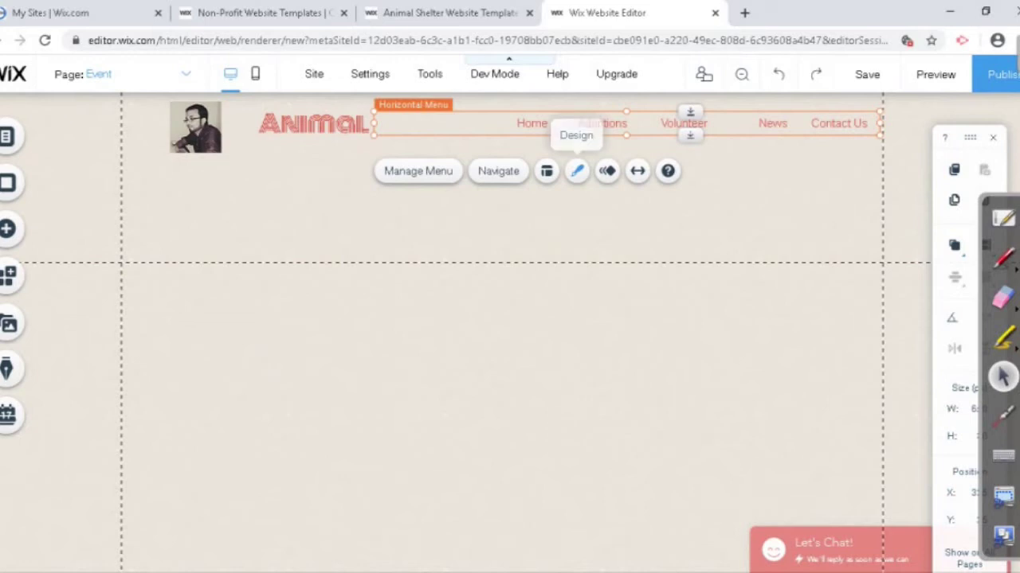
Step: Apply the purple-label menu style, then pick the second preset in Customize Design
left_click(577, 170)
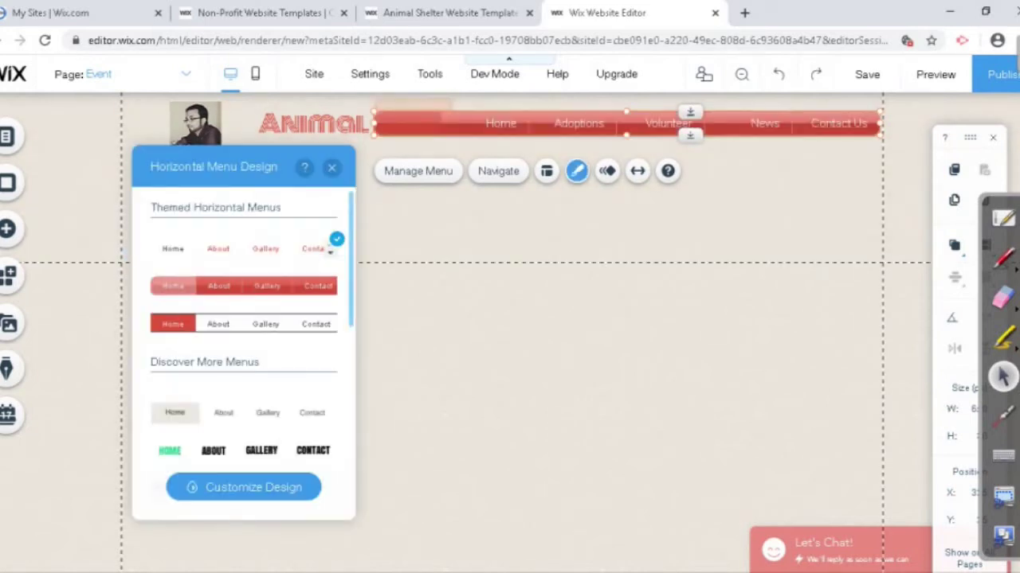
left_click(243, 286)
scroll(243, 334, "down", 5)
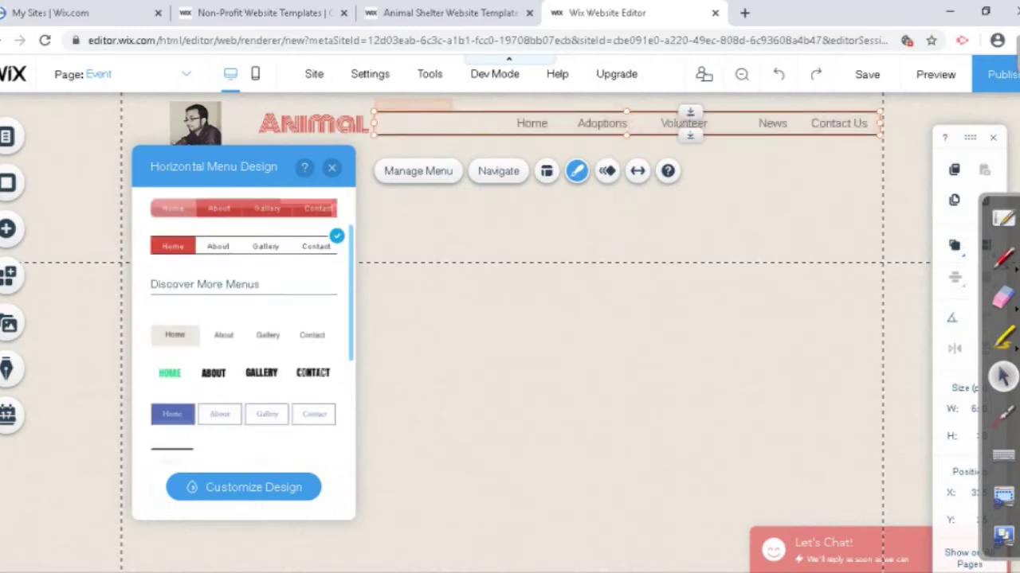
left_click(243, 369)
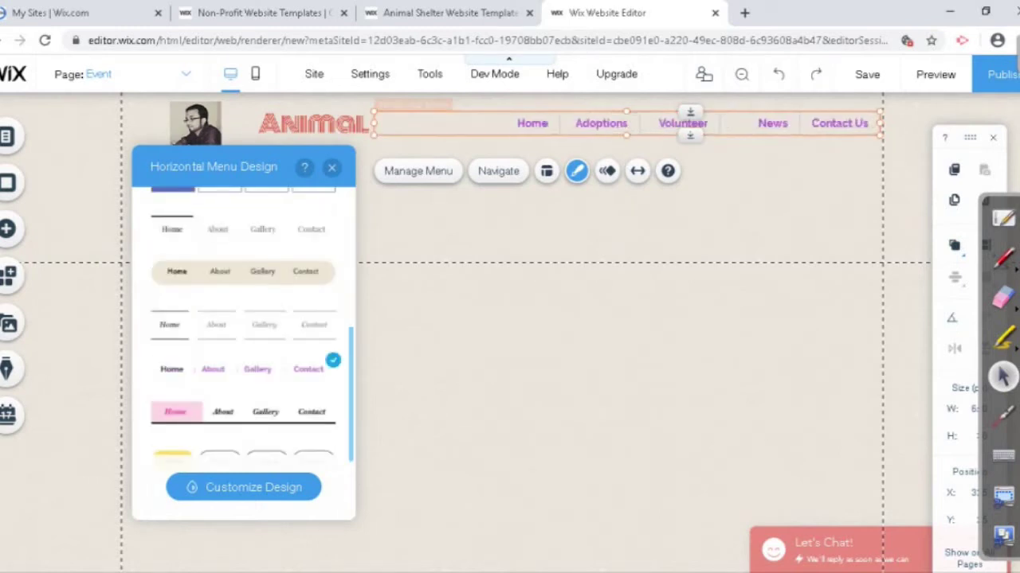
left_click(243, 486)
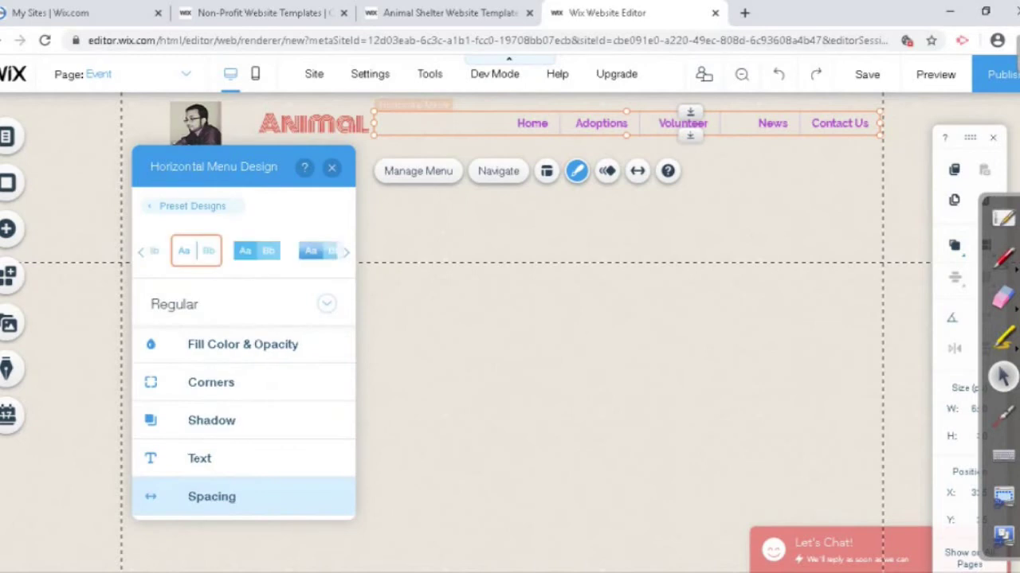
left_click(315, 251)
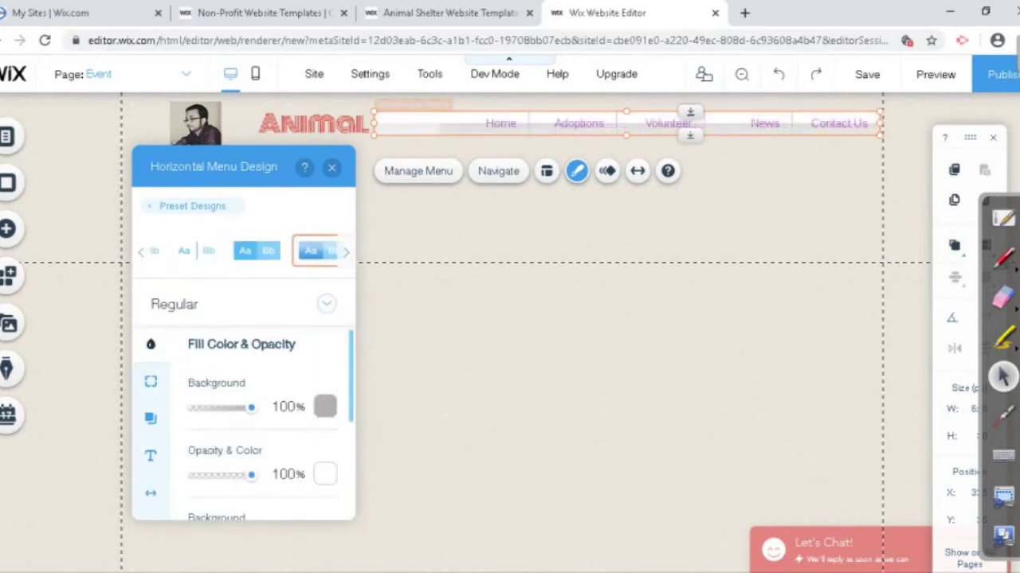
left_click(256, 251)
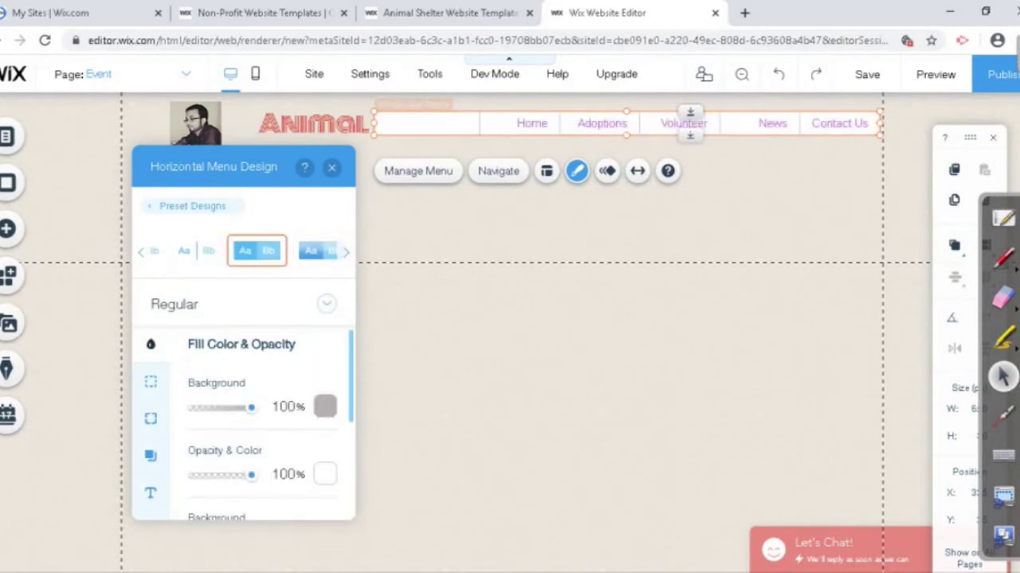
left_click(331, 168)
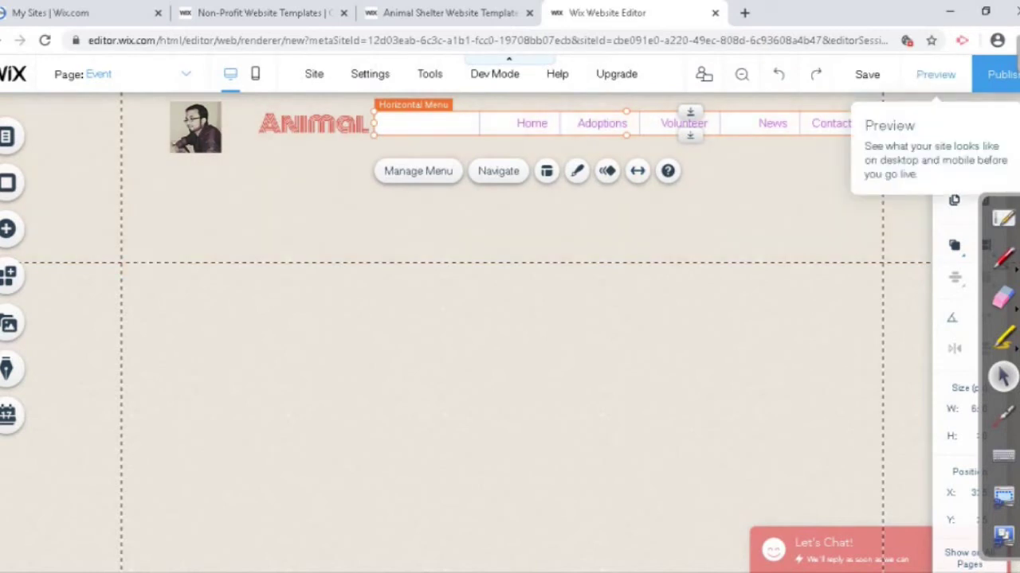
Step: Preview the site, check the Volunteer menu's Donate item, and return to the editor
left_click(935, 74)
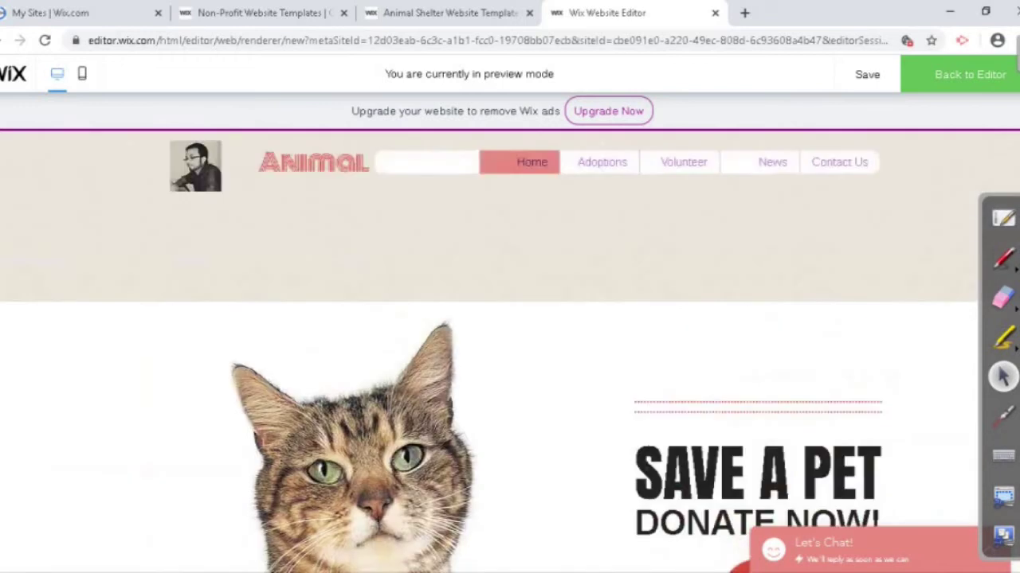
mouse_move(683, 161)
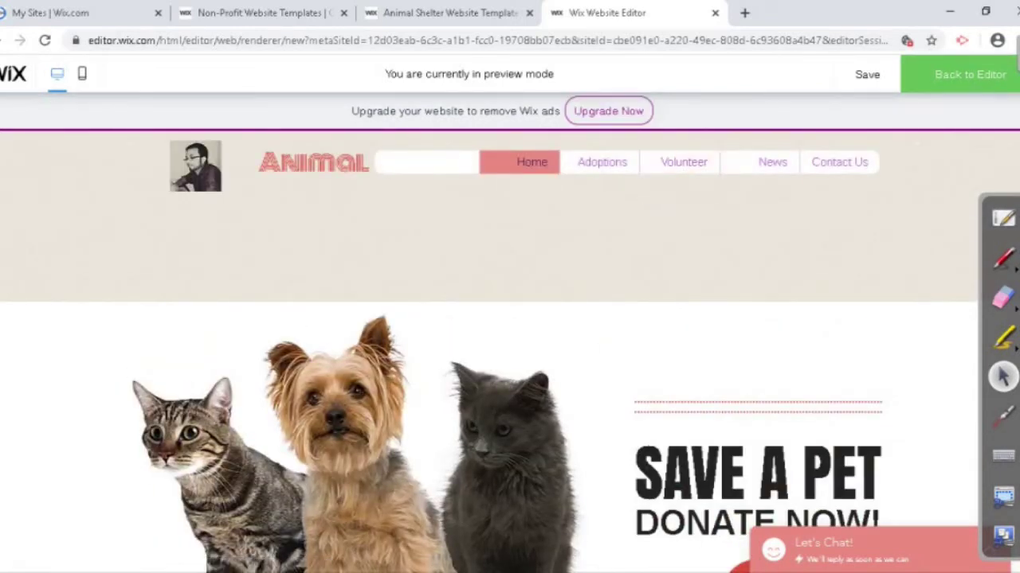
key("ctrl+shift+p")
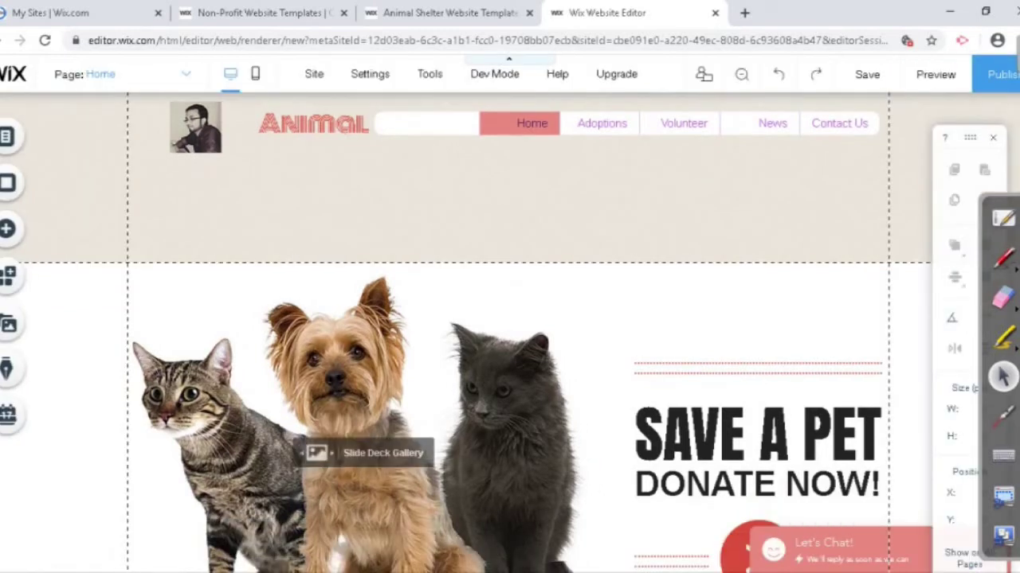
left_click(684, 122)
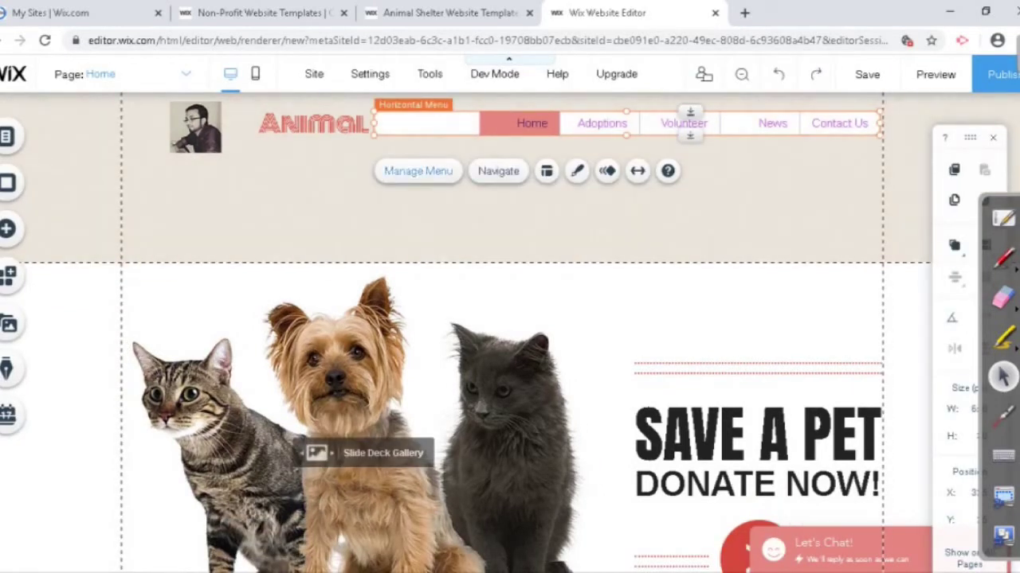
left_click(418, 171)
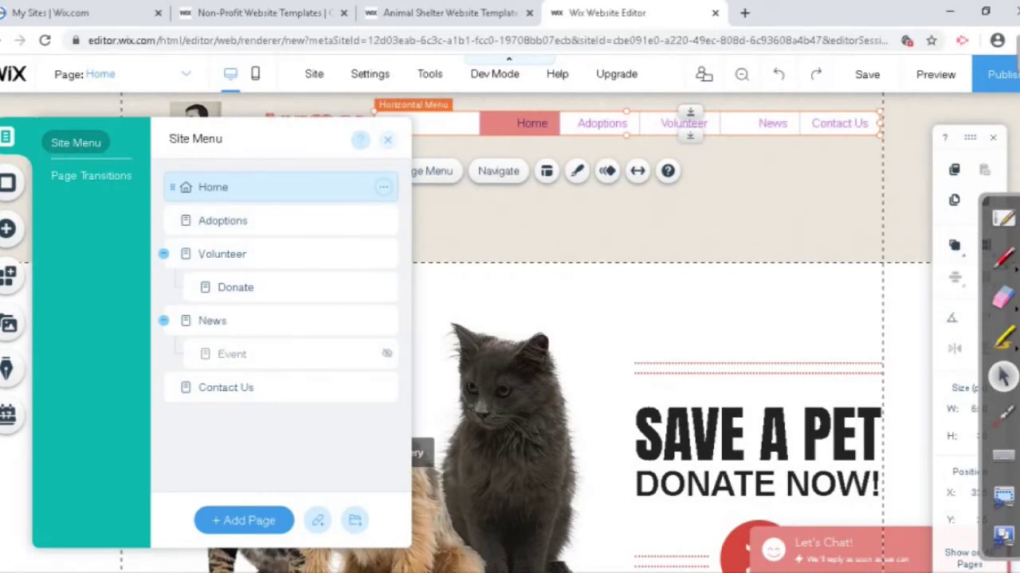
key("Escape")
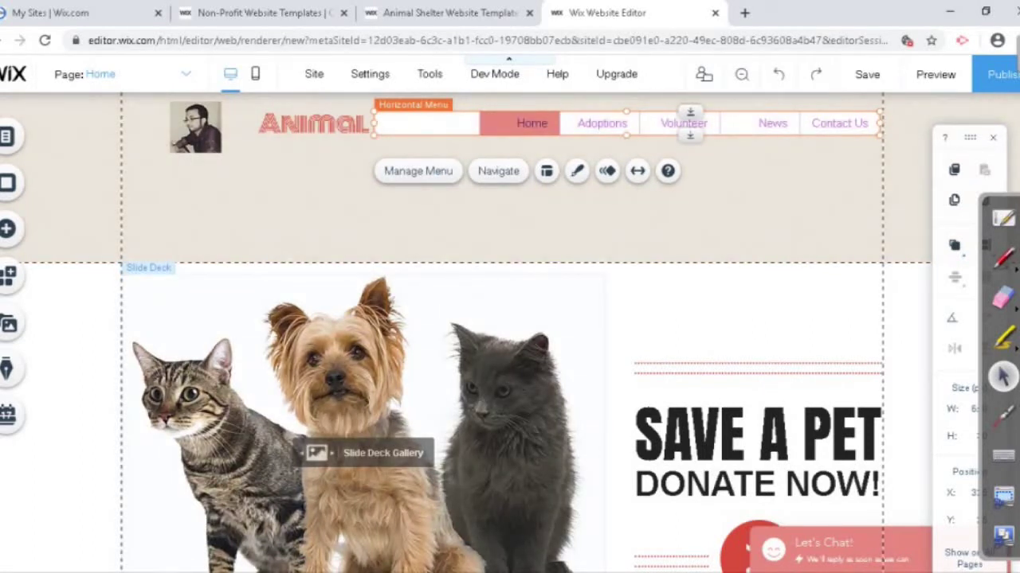
left_click(478, 398)
scroll(466, 378, "down", 1)
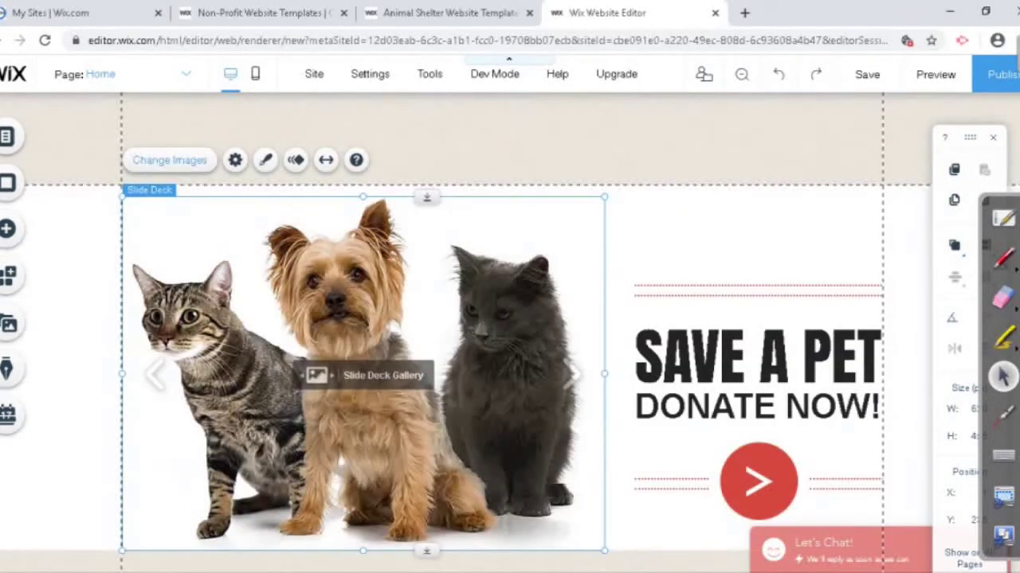
Step: Add the Sunset Sailboats stock photo from Media from Wix to the gallery
left_click(168, 160)
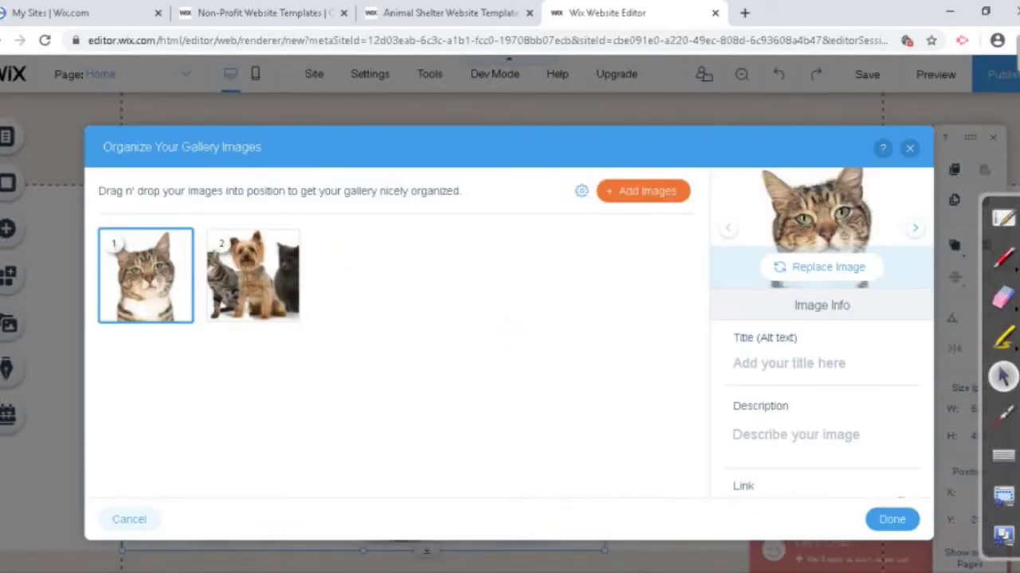
left_click(643, 191)
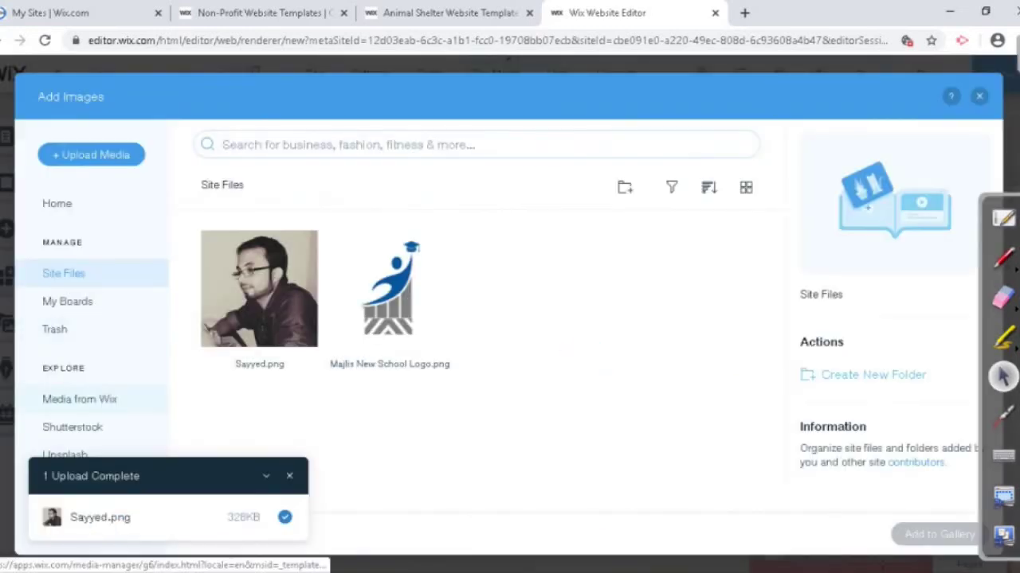
left_click(78, 399)
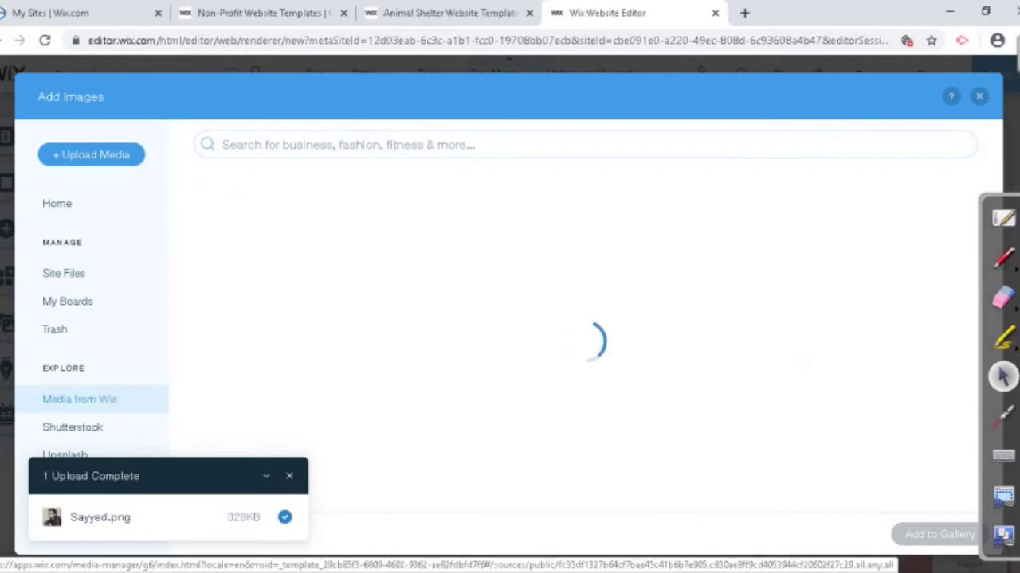
scroll(434, 329, "down", 1)
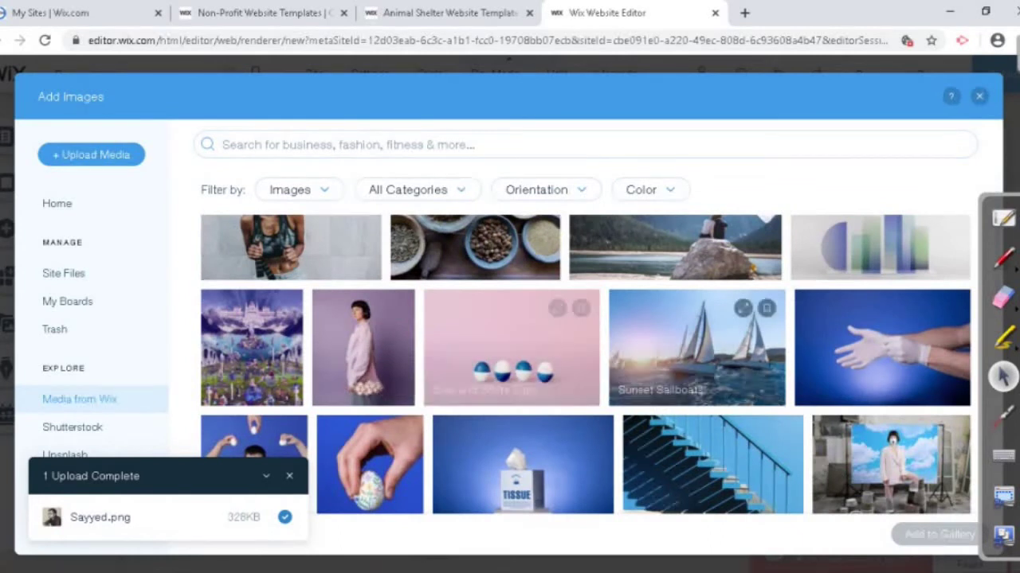
left_click(697, 347)
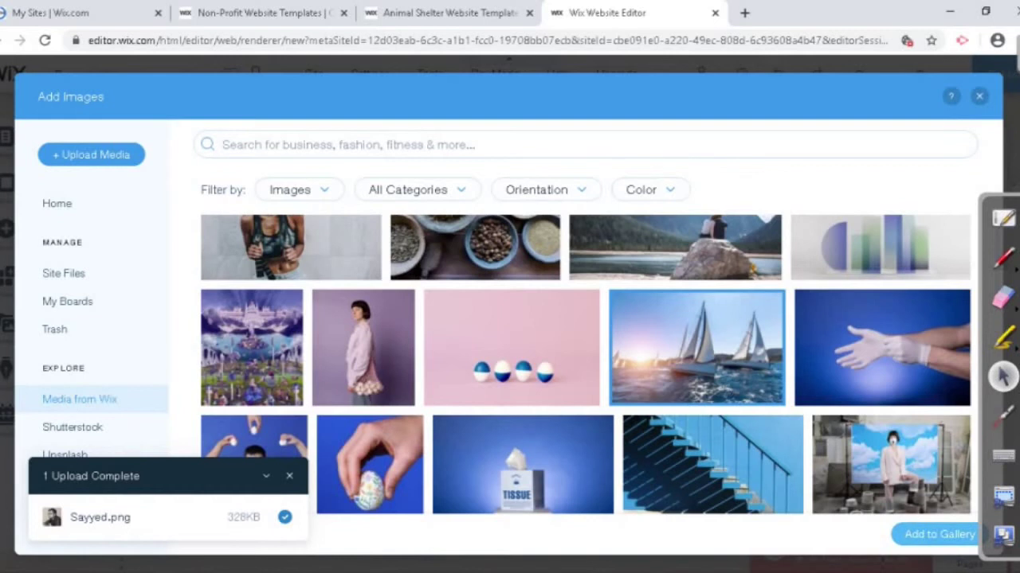
left_click(939, 534)
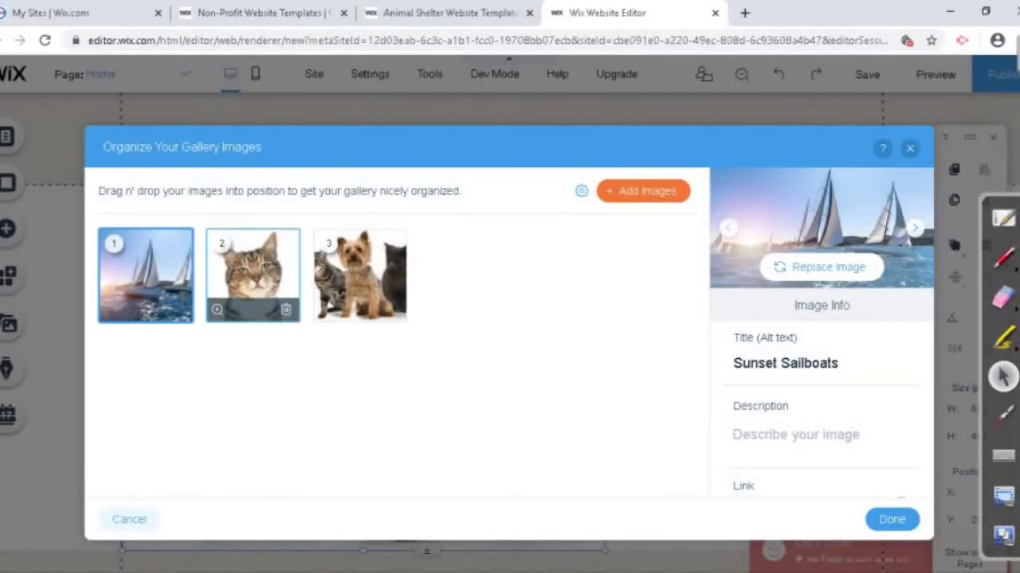
Step: Remove the cat and dog-and-cats photos from the gallery and confirm with Done
left_click(252, 263)
left_click(359, 263)
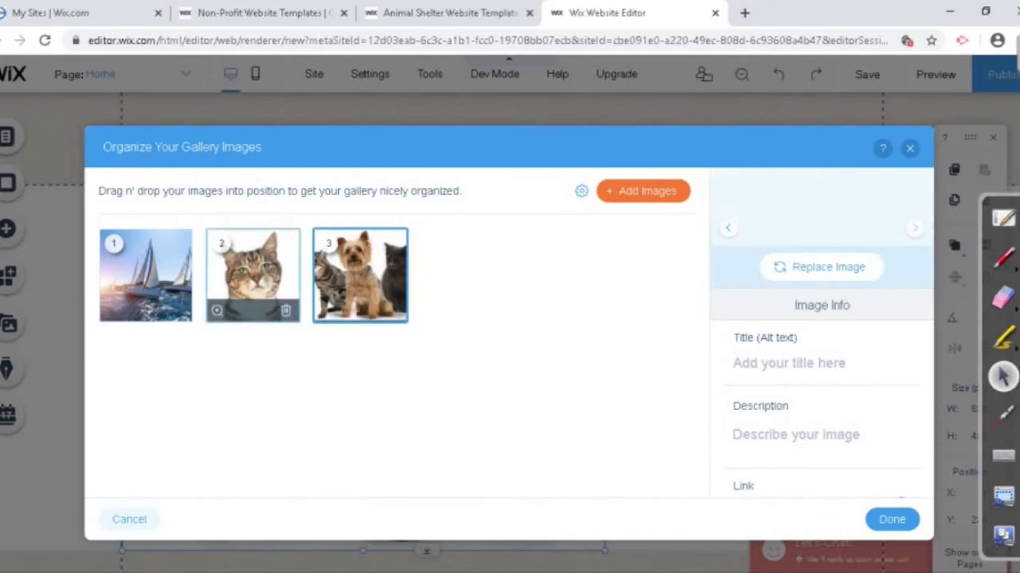
left_click(252, 263)
left_click(285, 309)
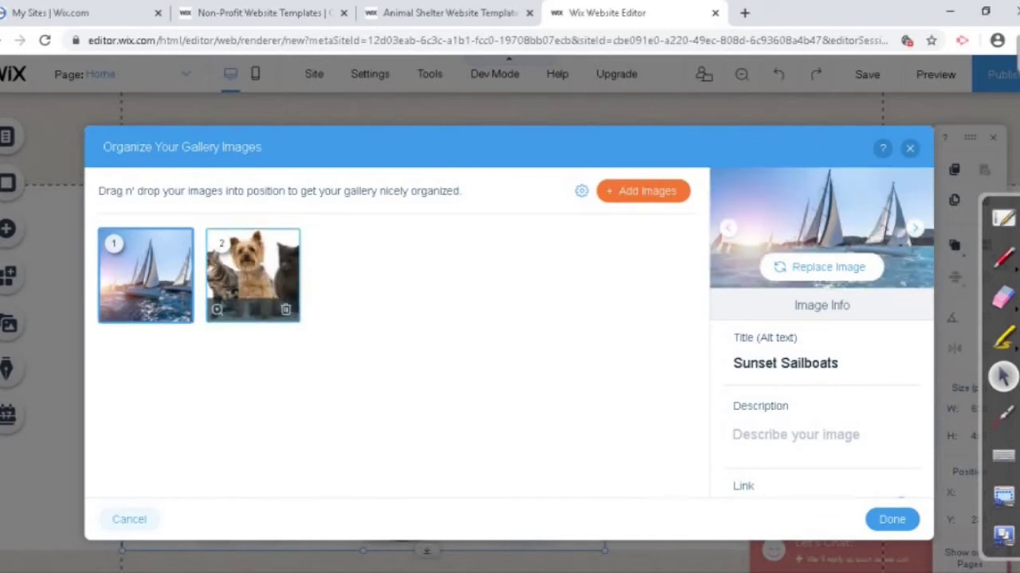
left_click(285, 309)
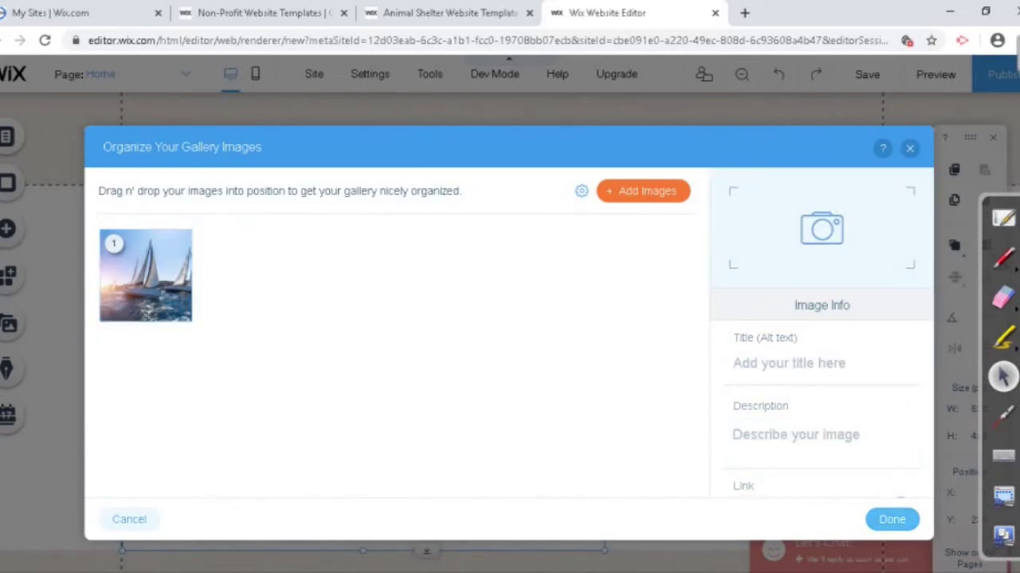
left_click(891, 519)
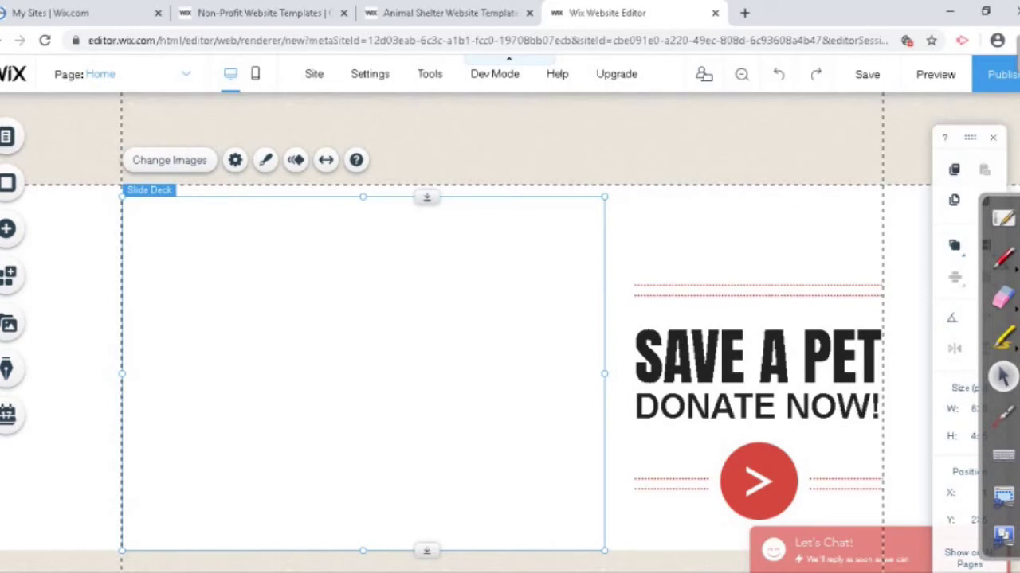
scroll(510, 319, "down", 4)
scroll(509, 319, "up", 5)
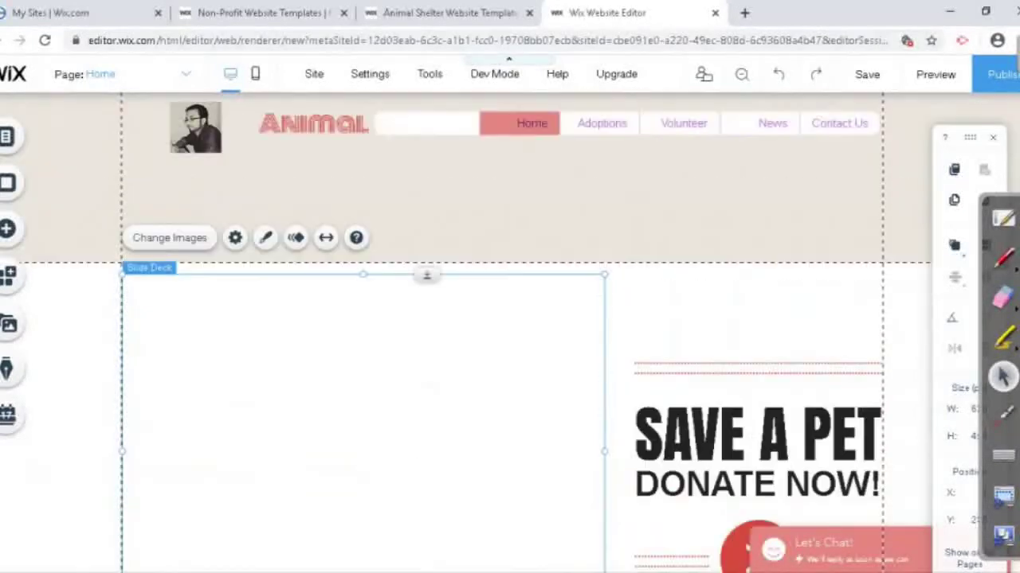
scroll(510, 319, "down", 1)
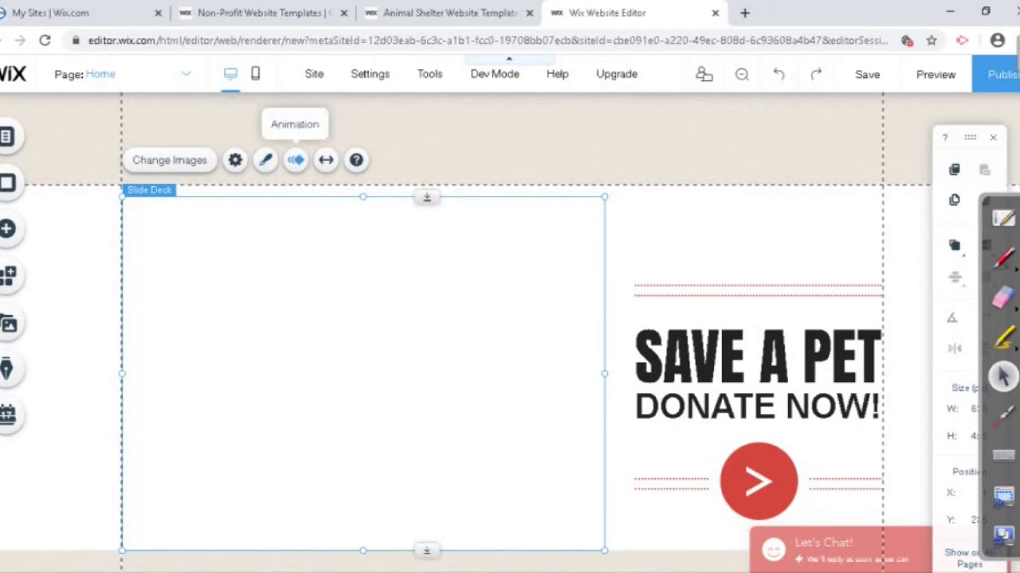
left_click(266, 160)
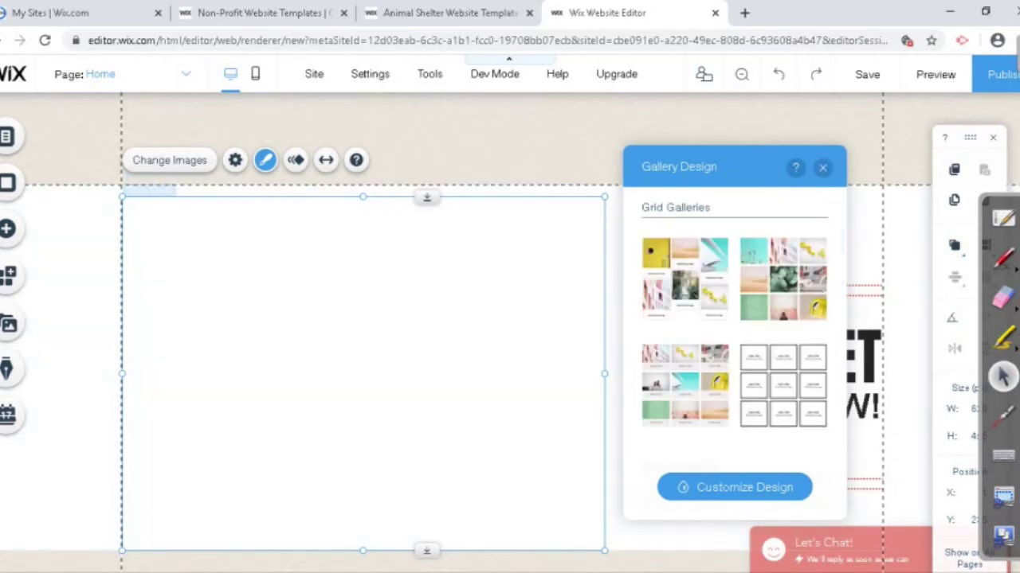
left_click(935, 74)
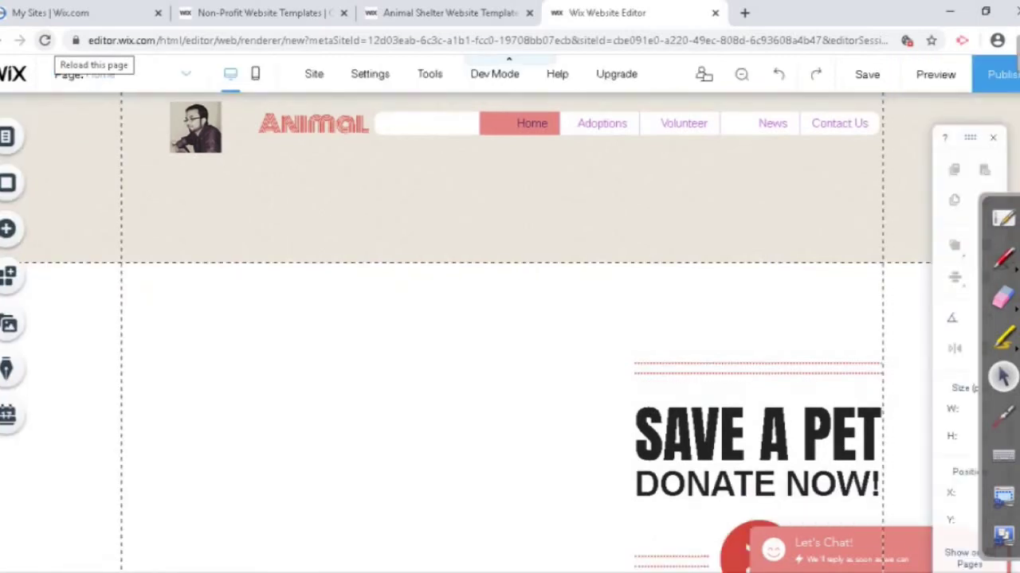
Step: Reload the editor so the home slideshow shows the cat photo again
left_click(44, 40)
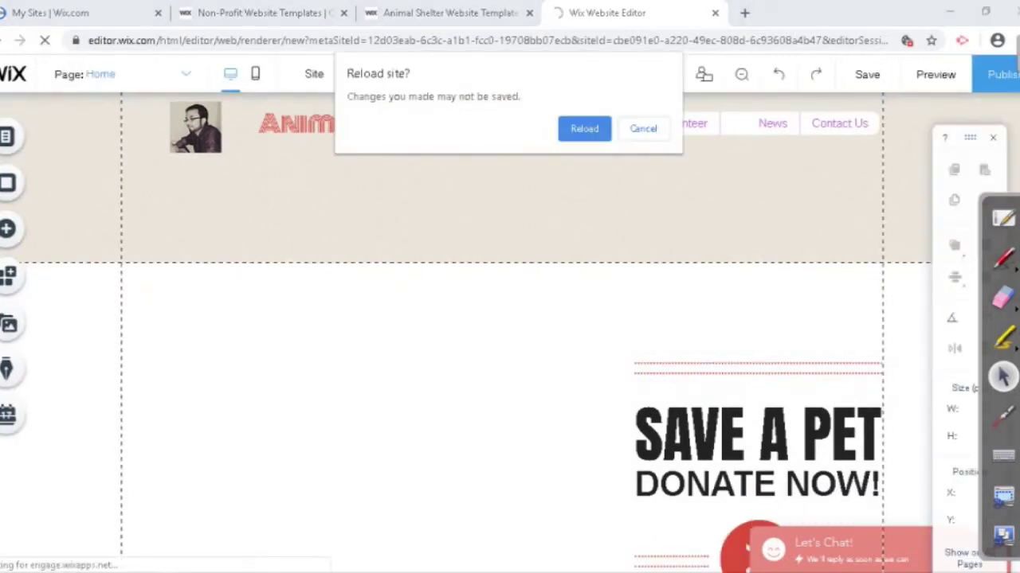
key("Return")
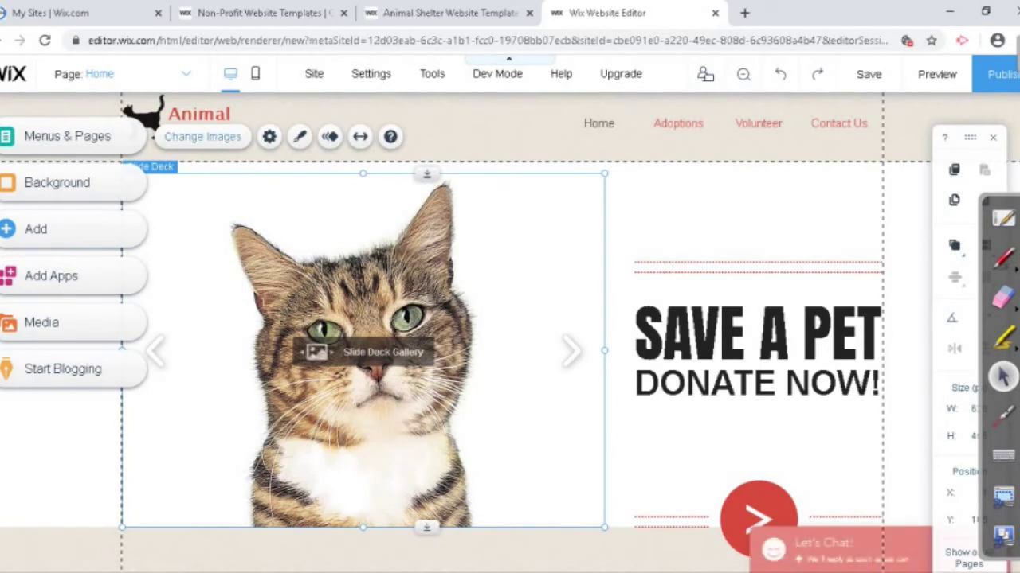
Step: Add the Eagle Flying stock photo from Media from Wix to the home gallery
left_click(203, 136)
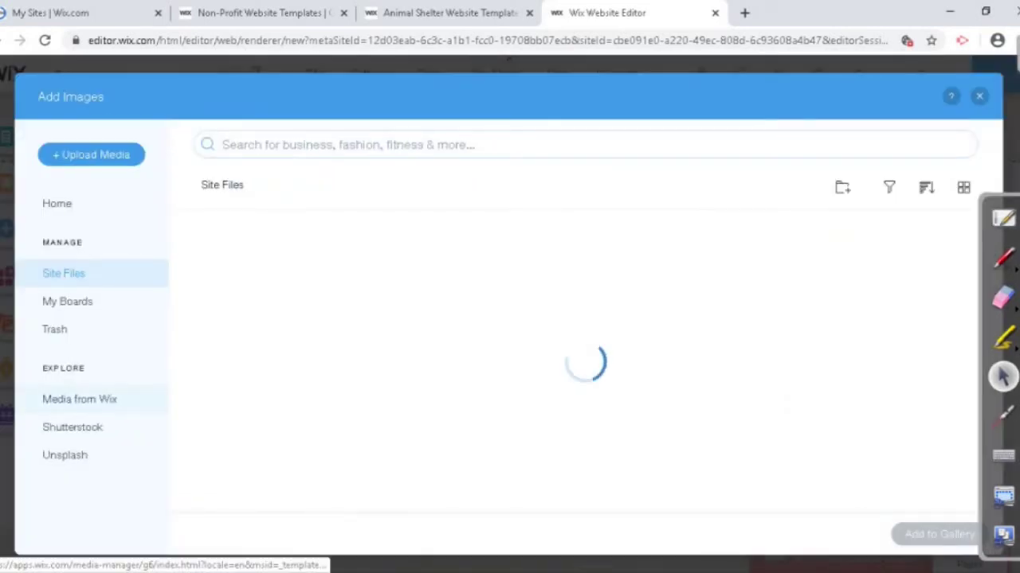
left_click(79, 399)
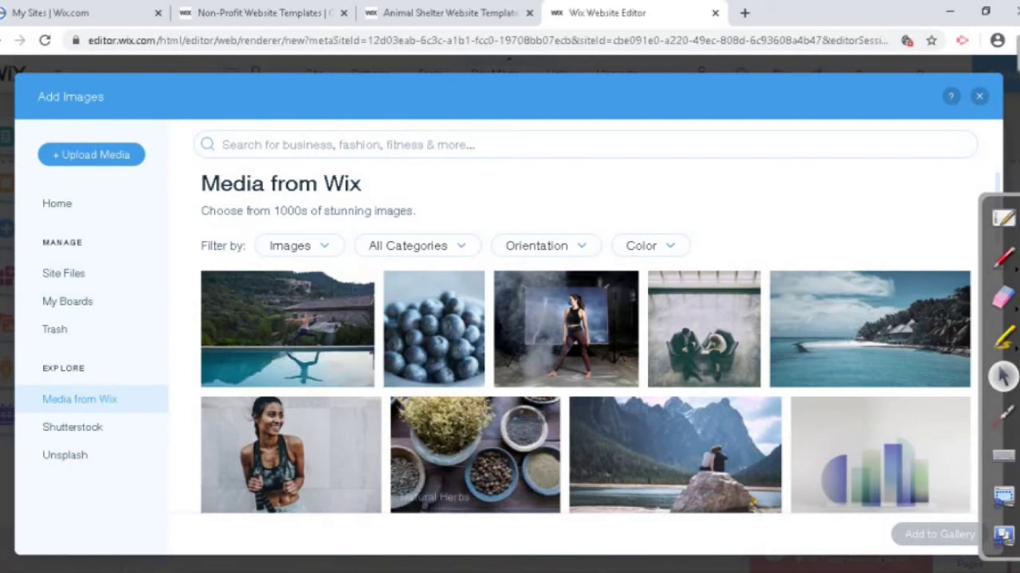
scroll(478, 403, "down", 3)
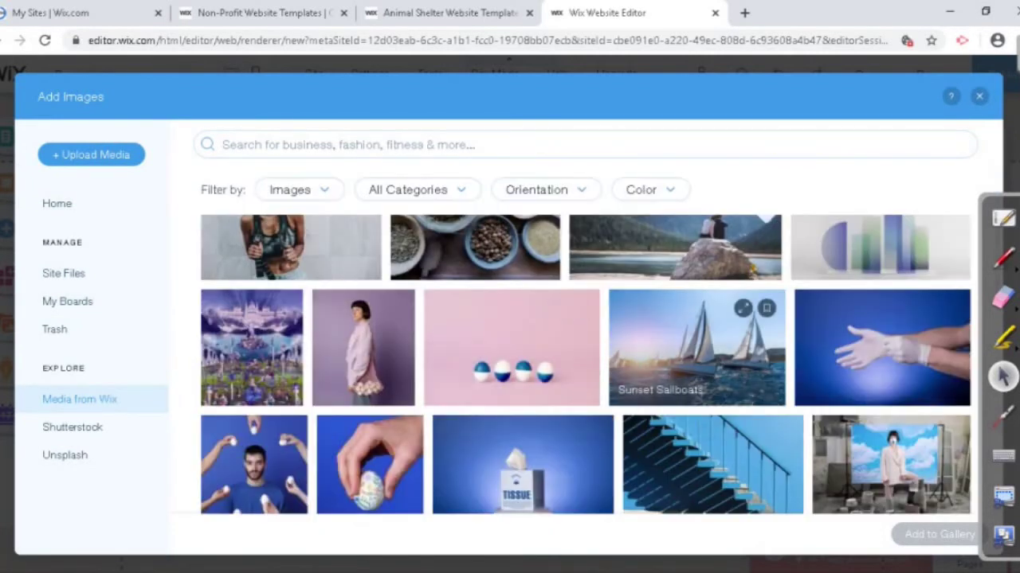
scroll(685, 351, "down", 5)
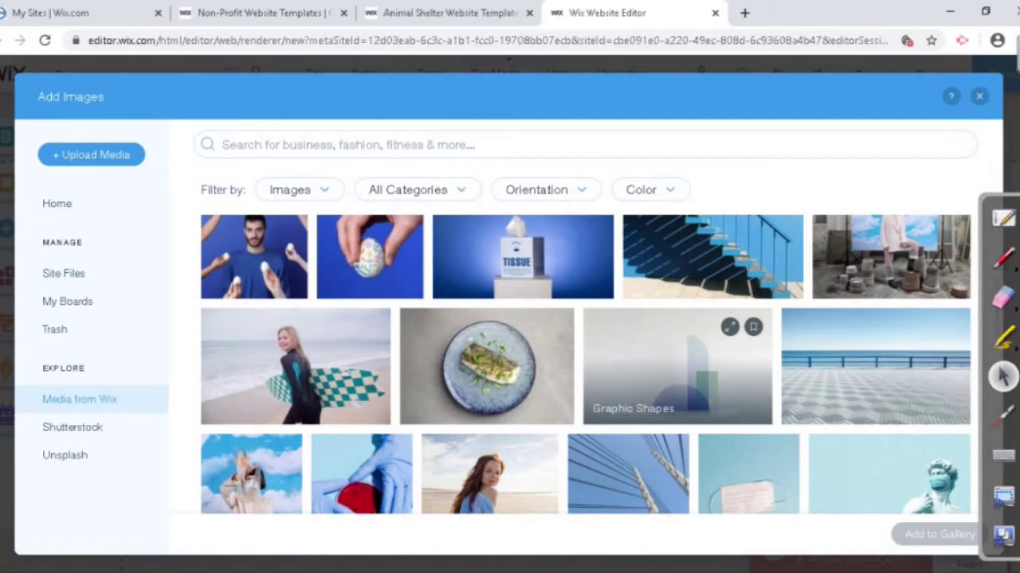
scroll(685, 351, "down", 5)
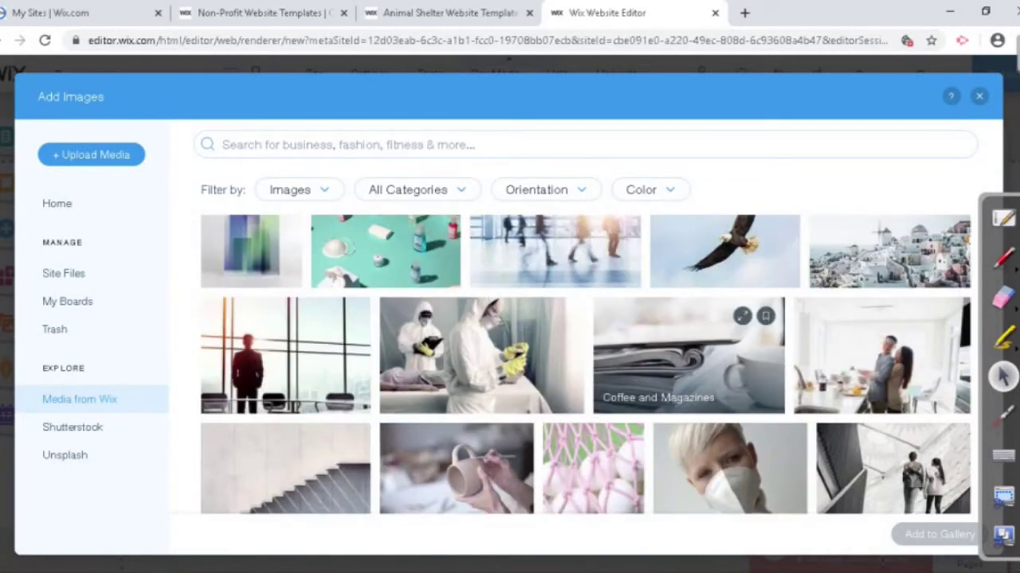
scroll(685, 351, "down", 4)
scroll(701, 350, "up", 5)
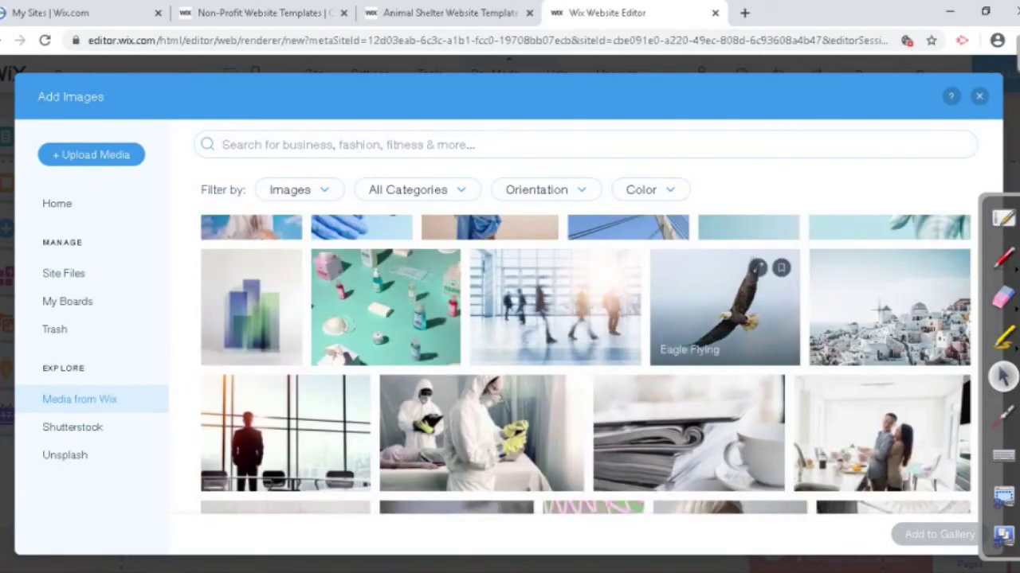
left_click(724, 310)
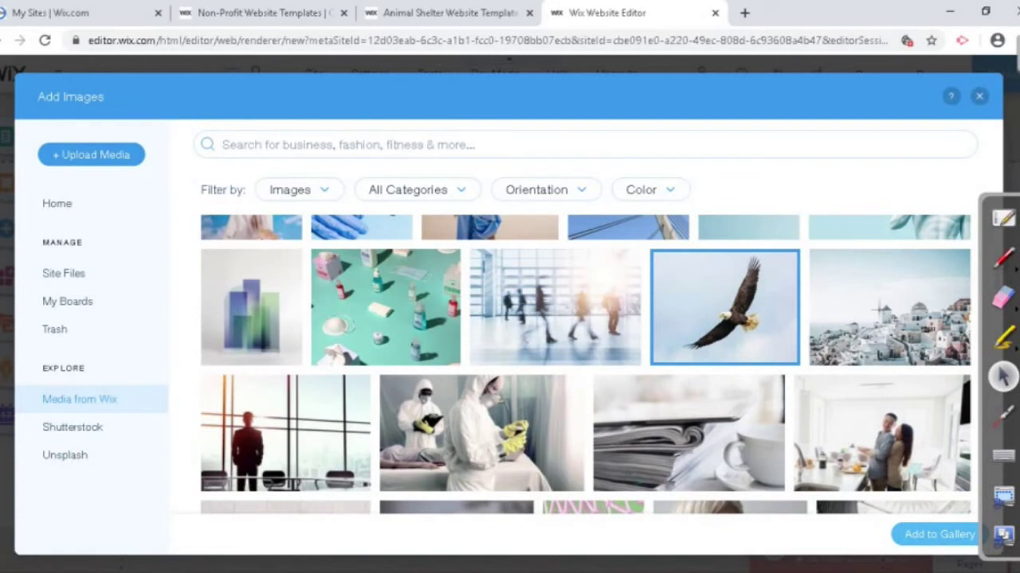
left_click(938, 534)
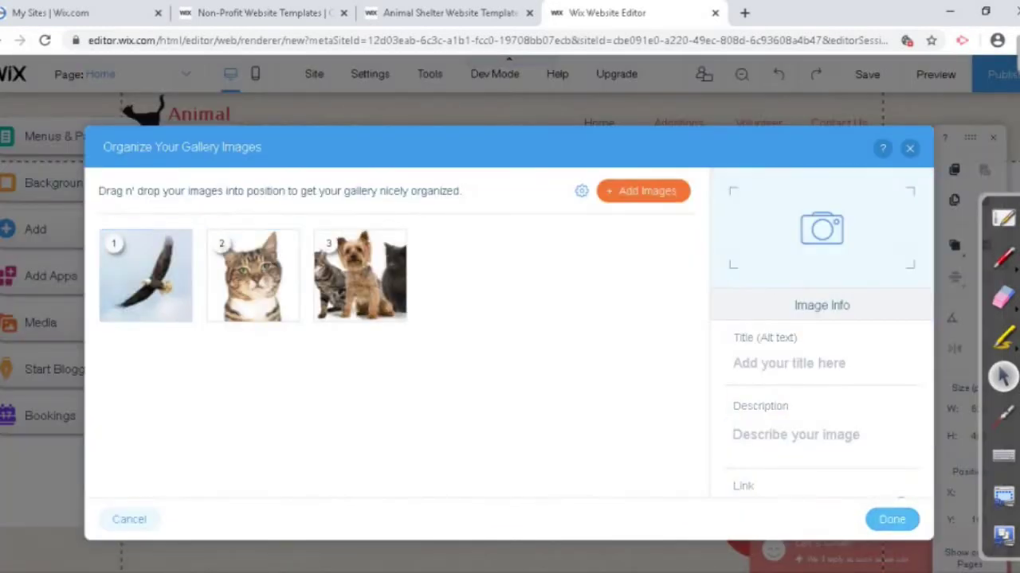
key("Return")
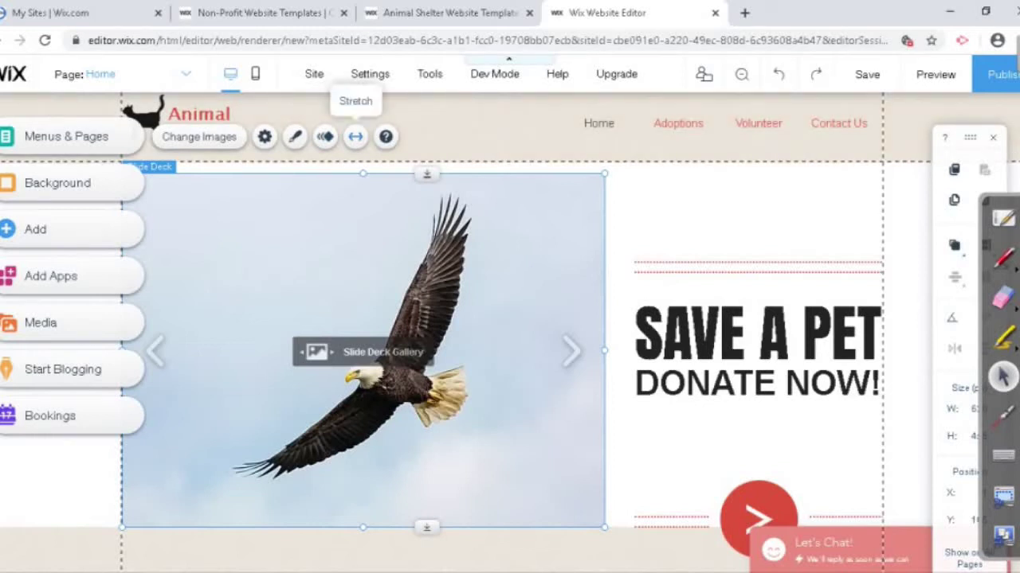
left_click(355, 136)
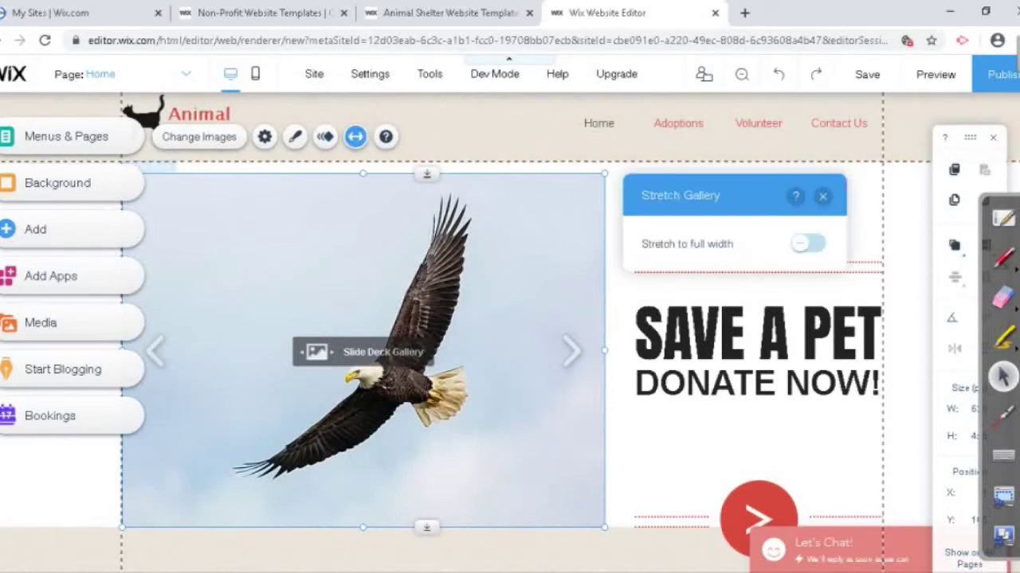
left_click(808, 244)
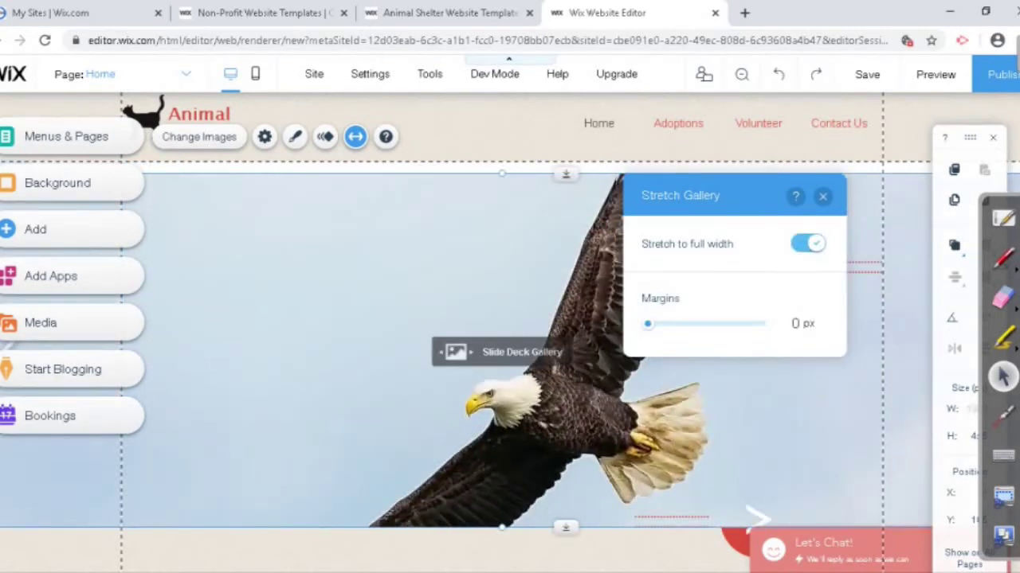
left_click(808, 244)
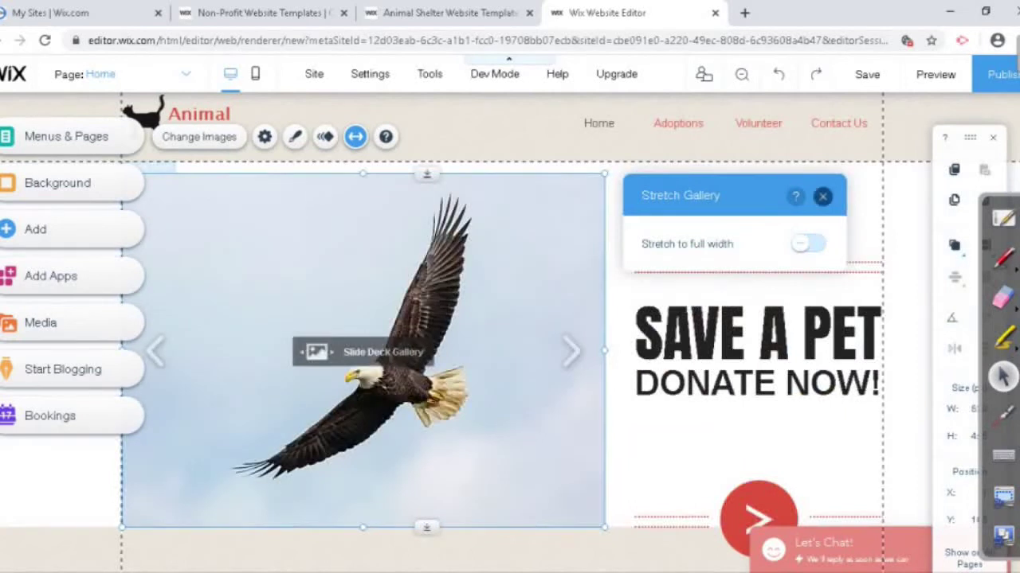
left_click(822, 196)
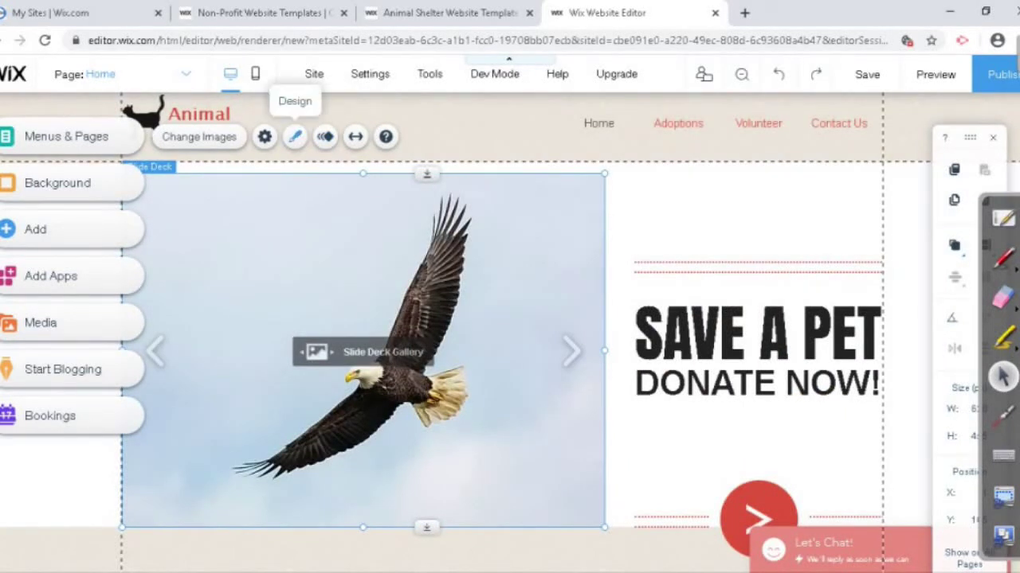
Step: Switch the home gallery to the third Grid Galleries layout with captions under the photos
left_click(294, 137)
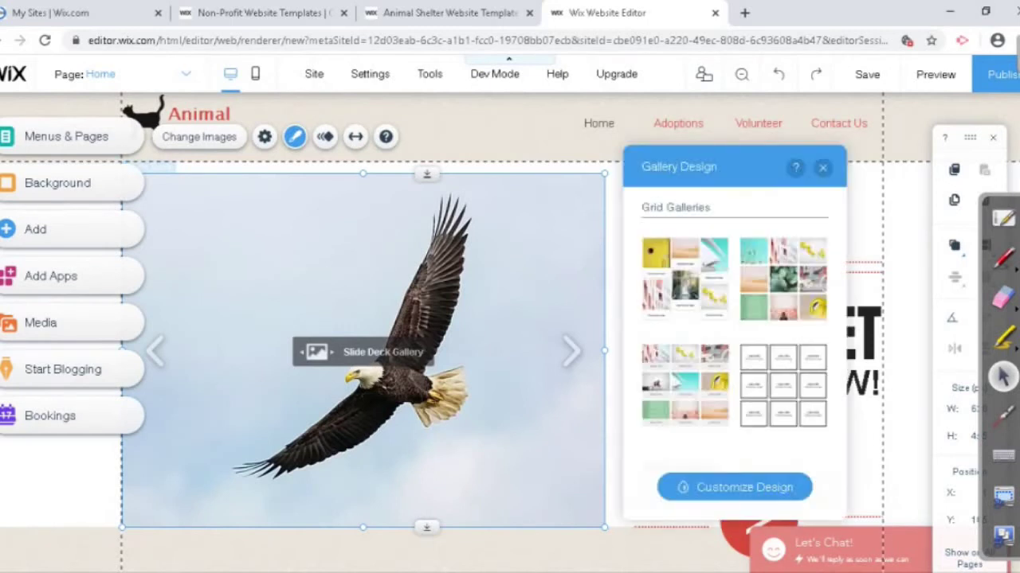
scroll(734, 326, "down", 10)
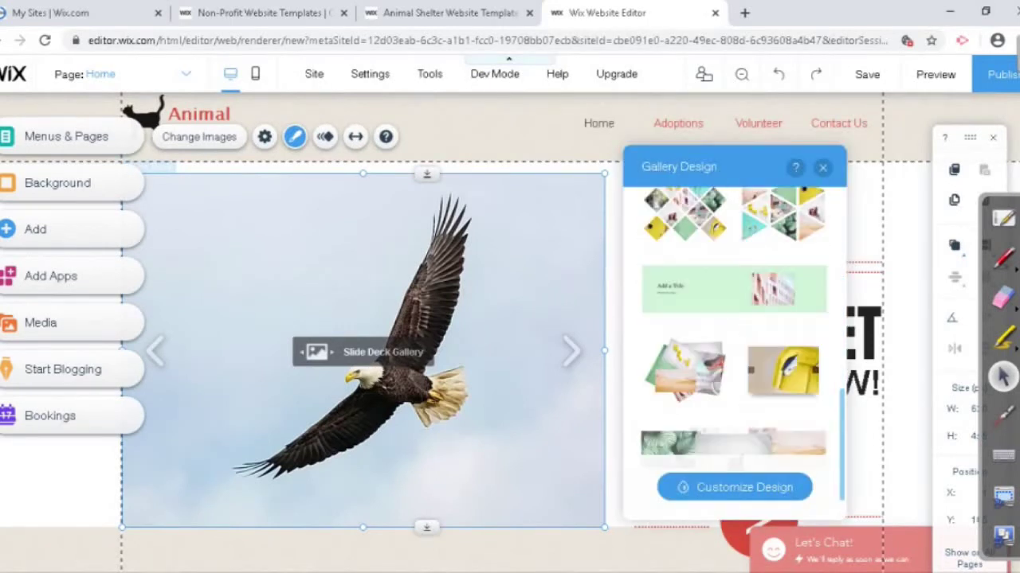
scroll(734, 327, "up", 10)
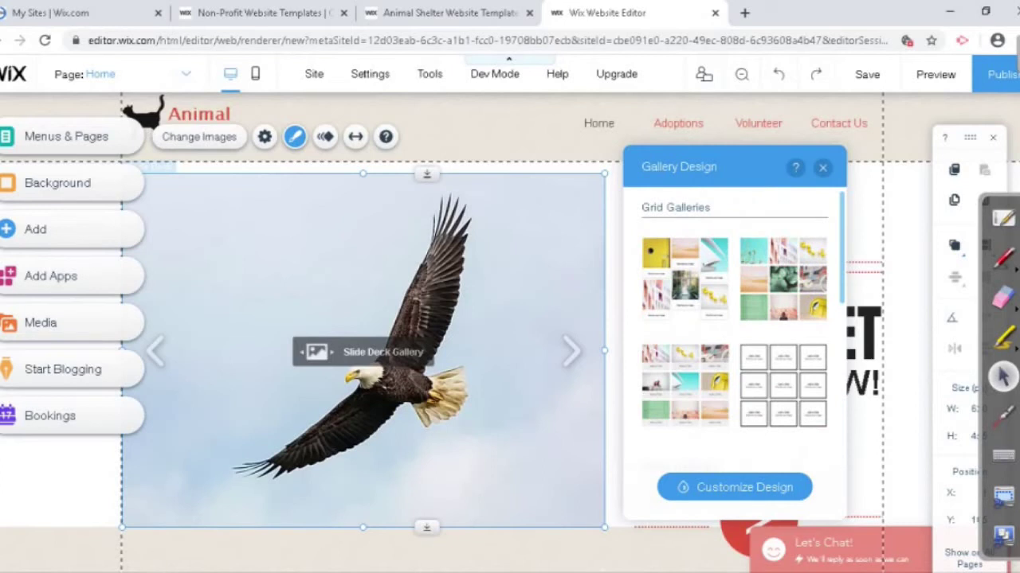
left_click(783, 279)
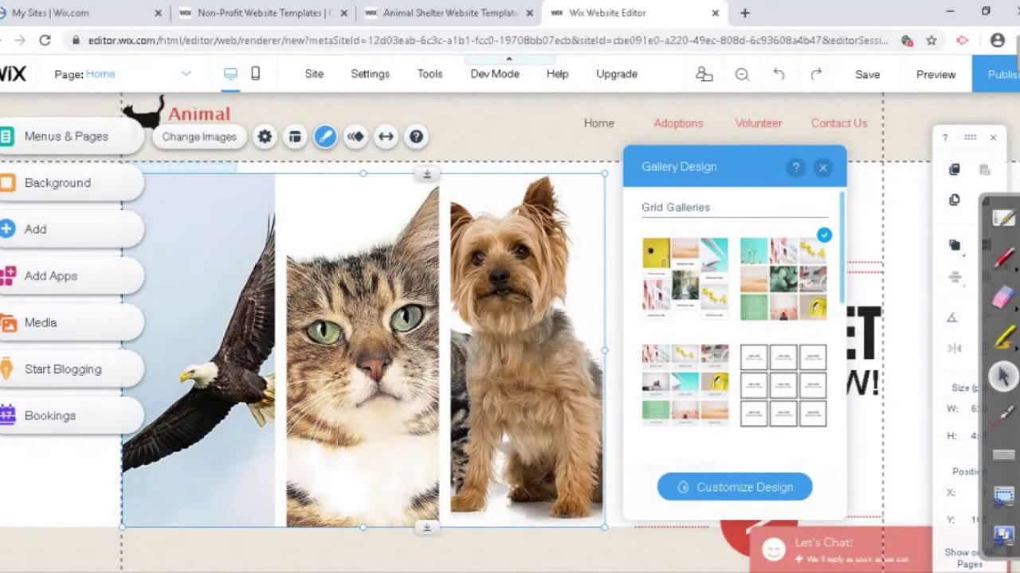
left_click(685, 384)
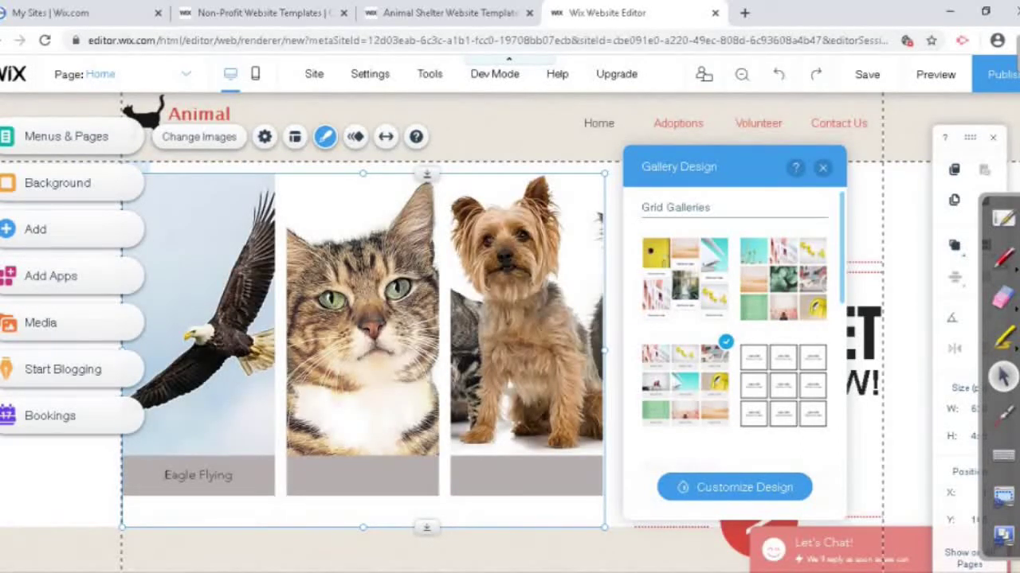
left_click(822, 167)
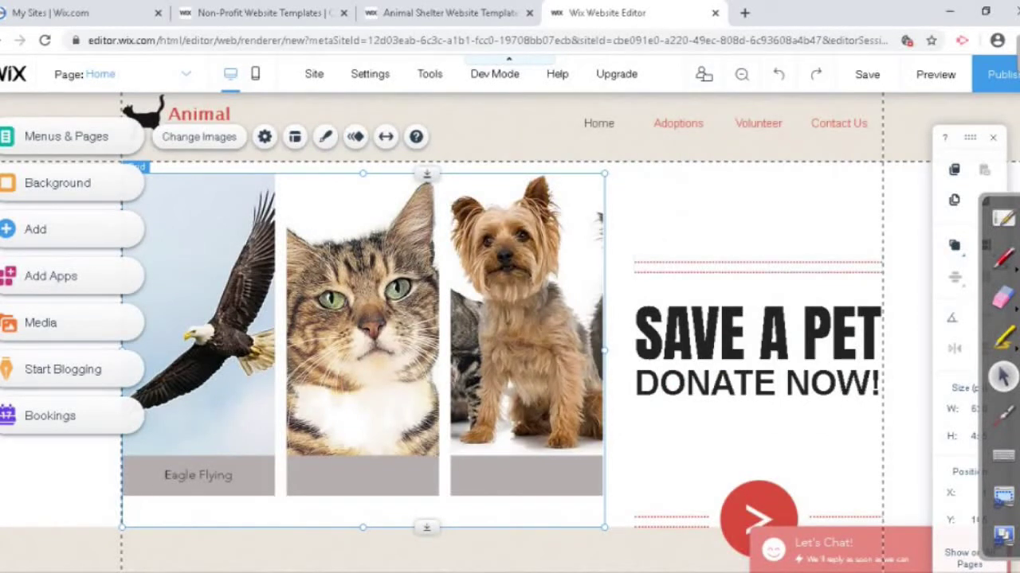
left_click(756, 351)
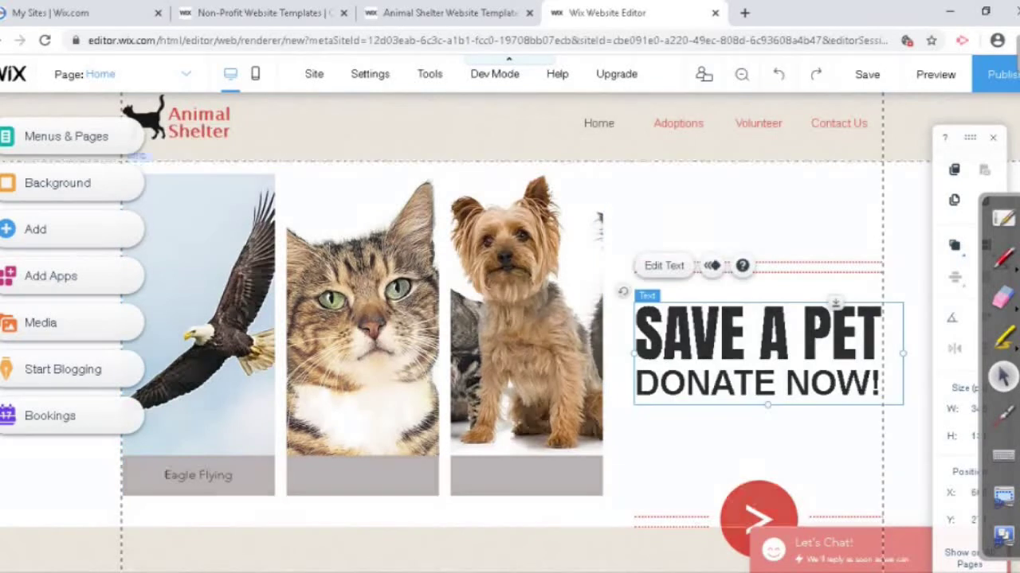
left_click(701, 450)
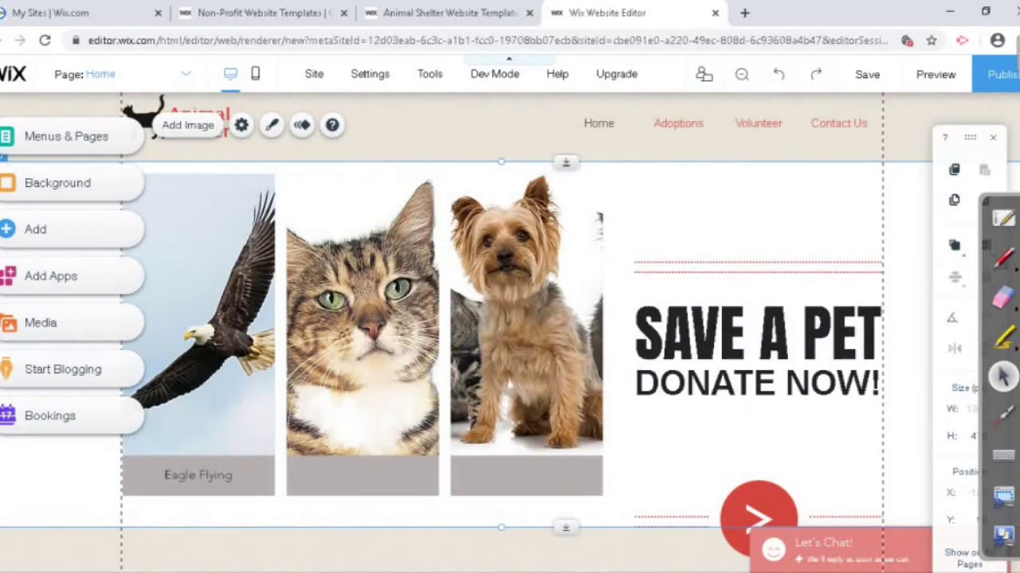
left_click(563, 123)
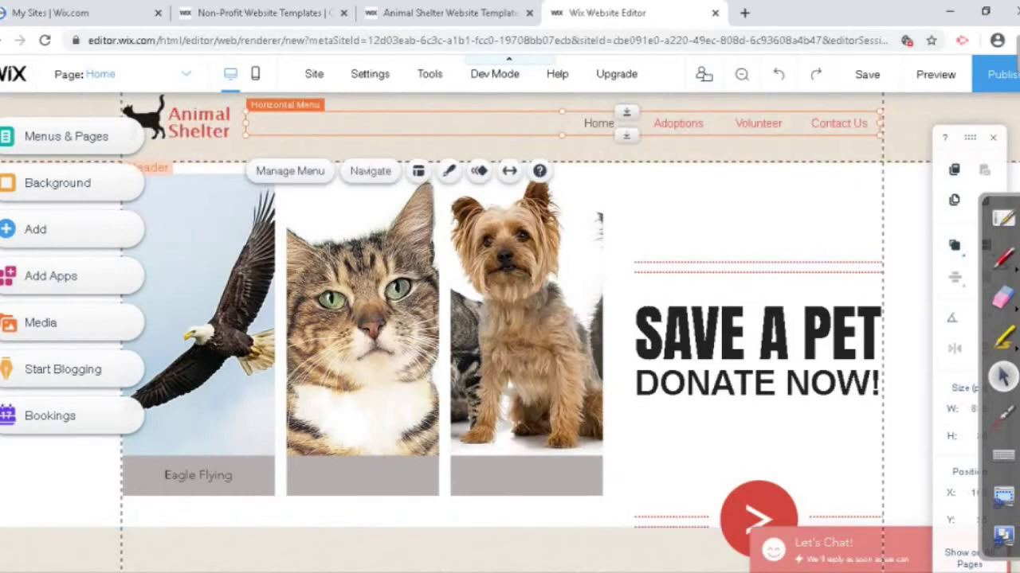
left_click(398, 131)
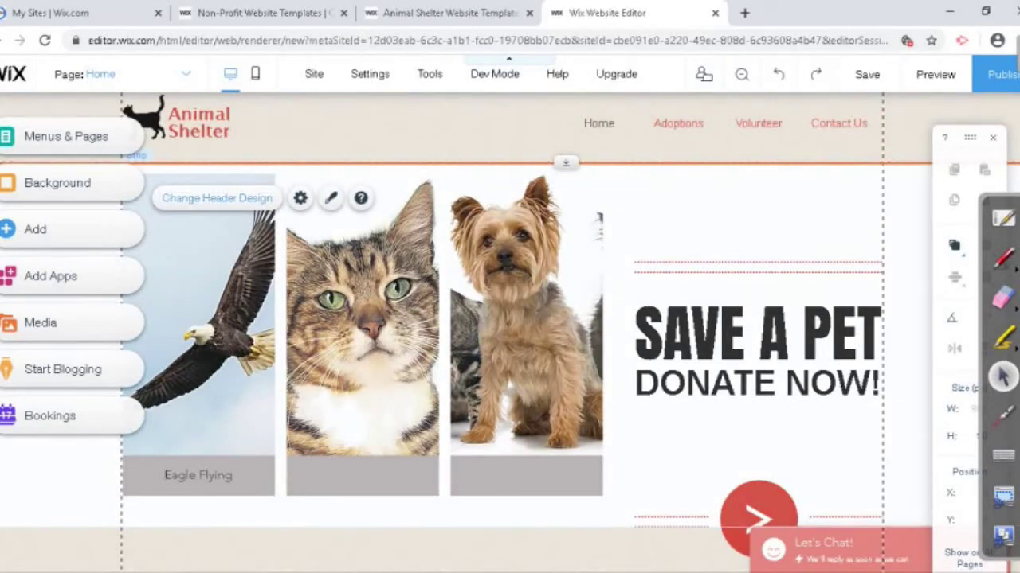
left_click(500, 510)
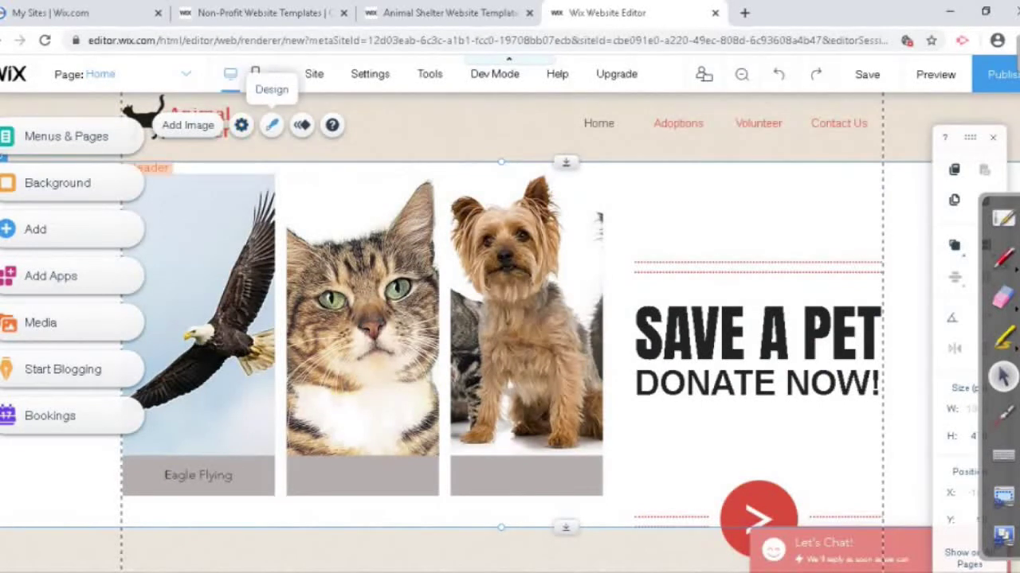
left_click(271, 125)
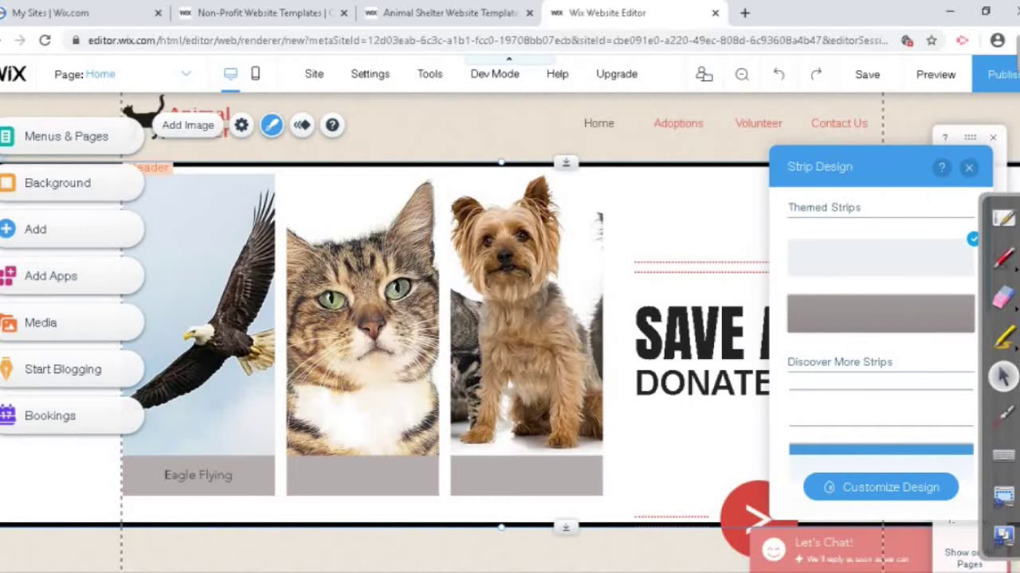
left_click(880, 487)
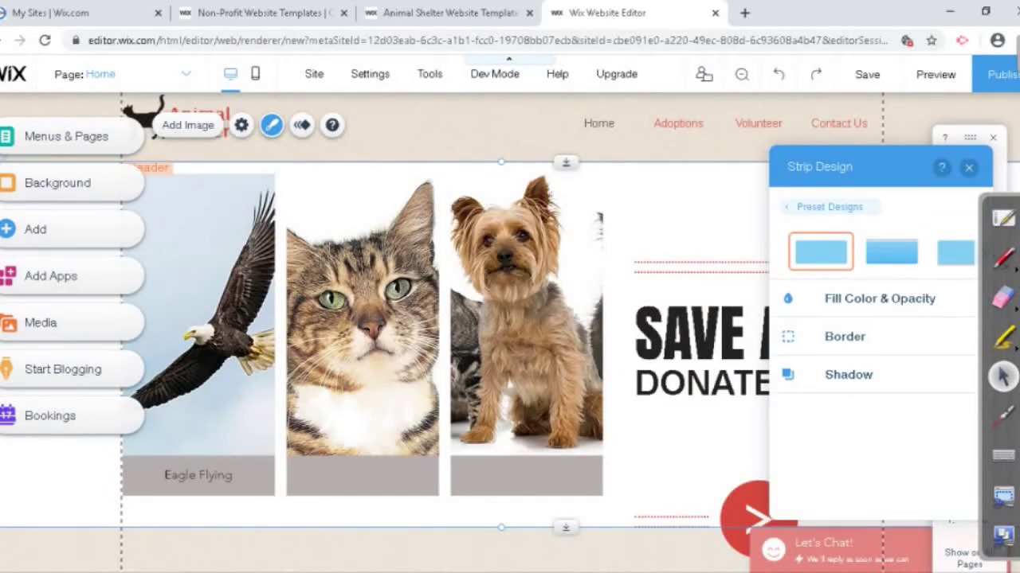
left_click(968, 166)
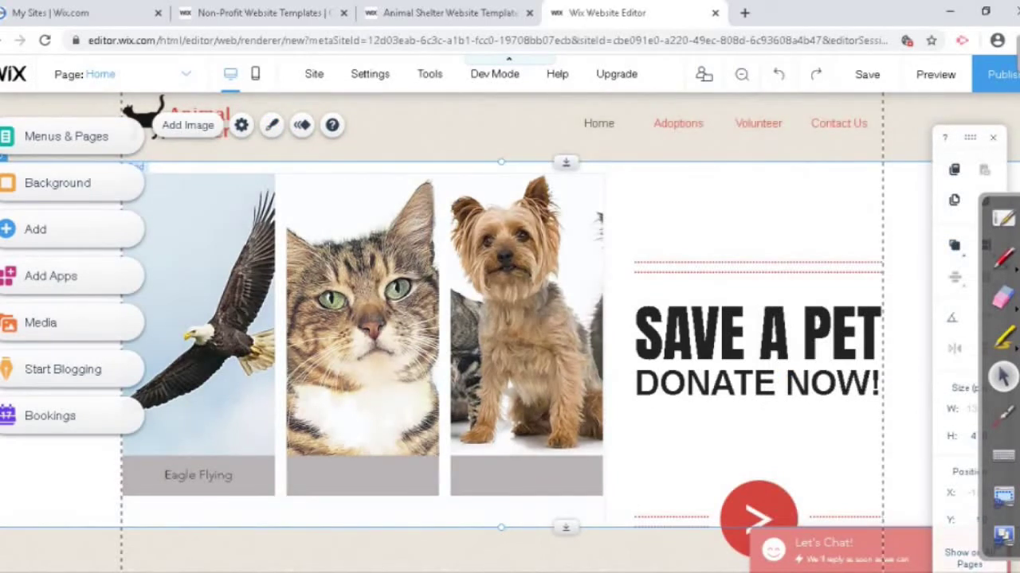
scroll(510, 335, "down", 3)
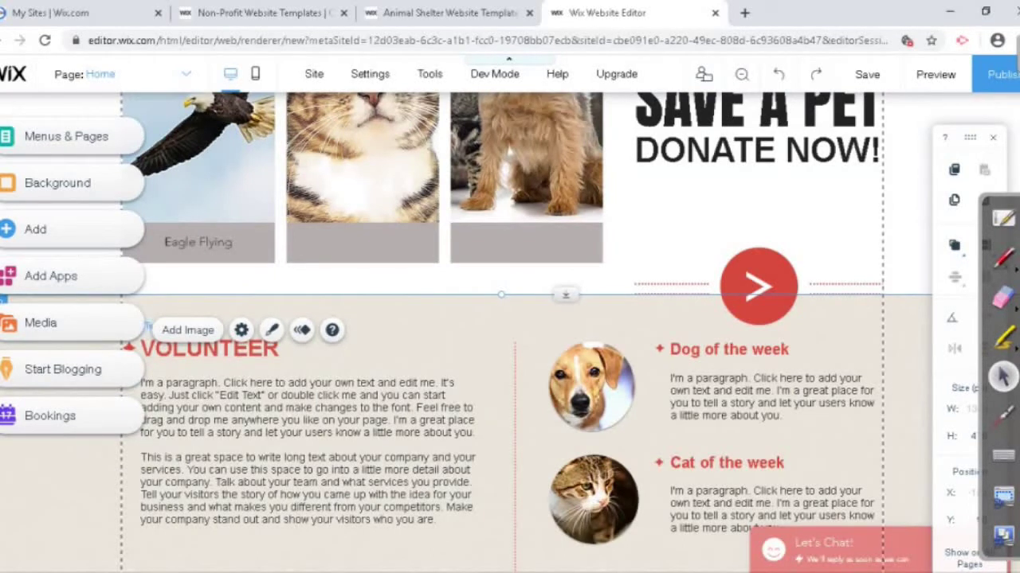
left_click(302, 415)
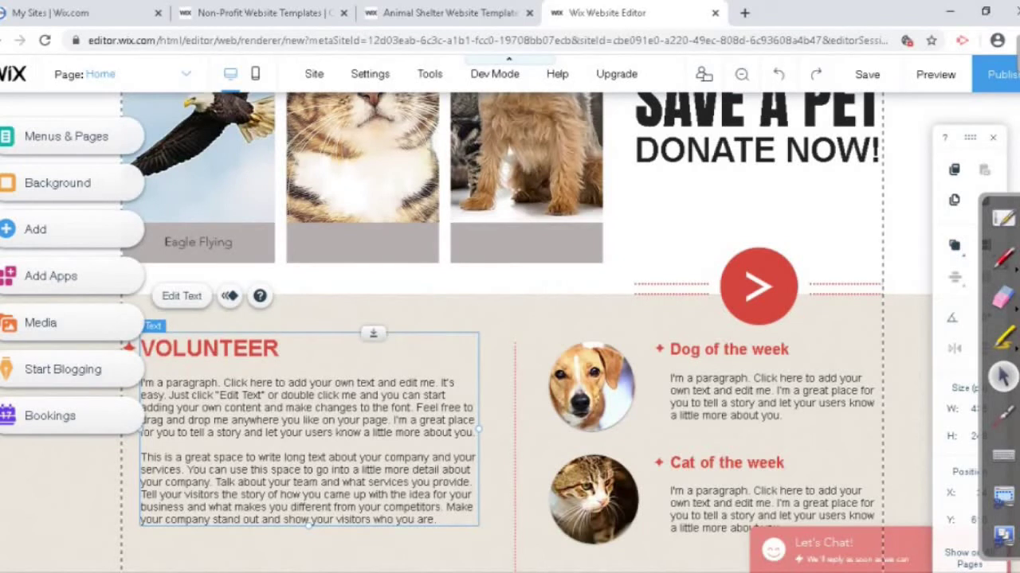
key("Escape")
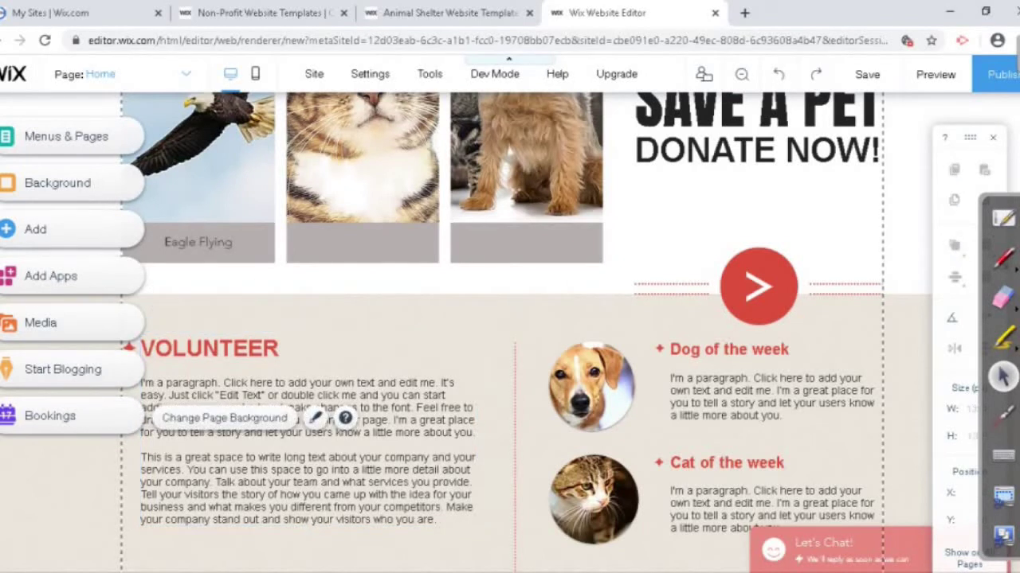
right_click(51, 365)
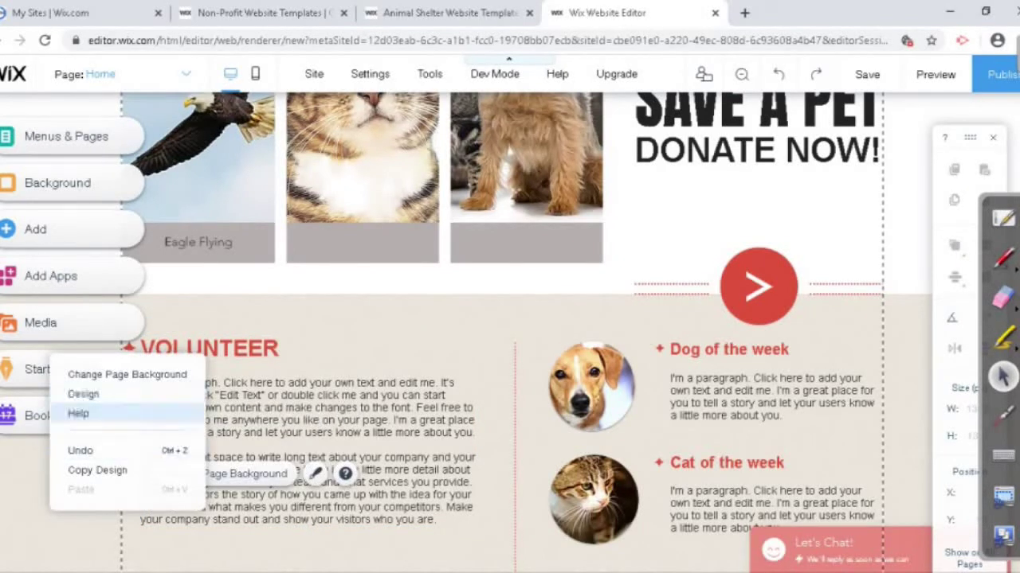
key("Escape")
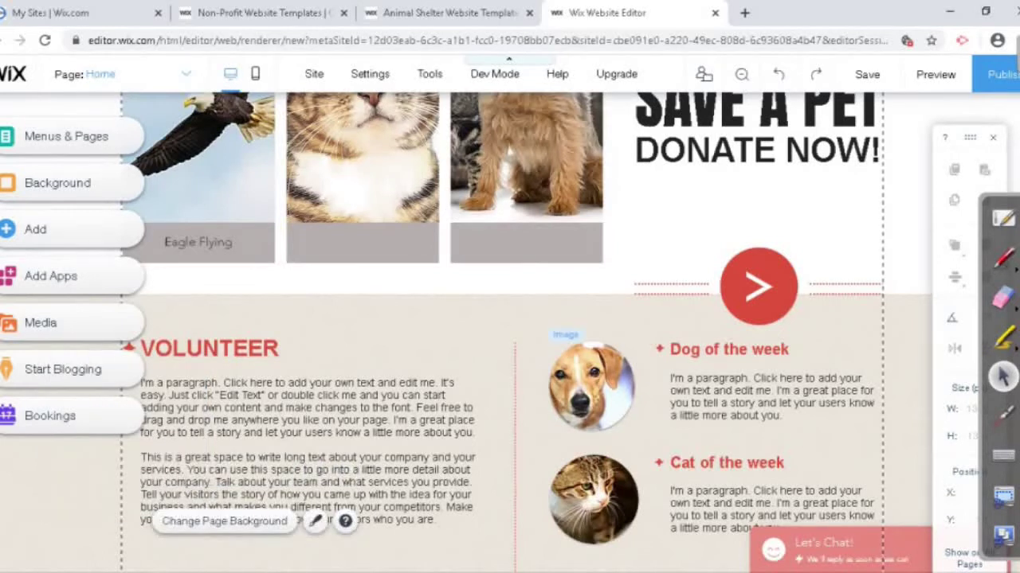
left_click(591, 386)
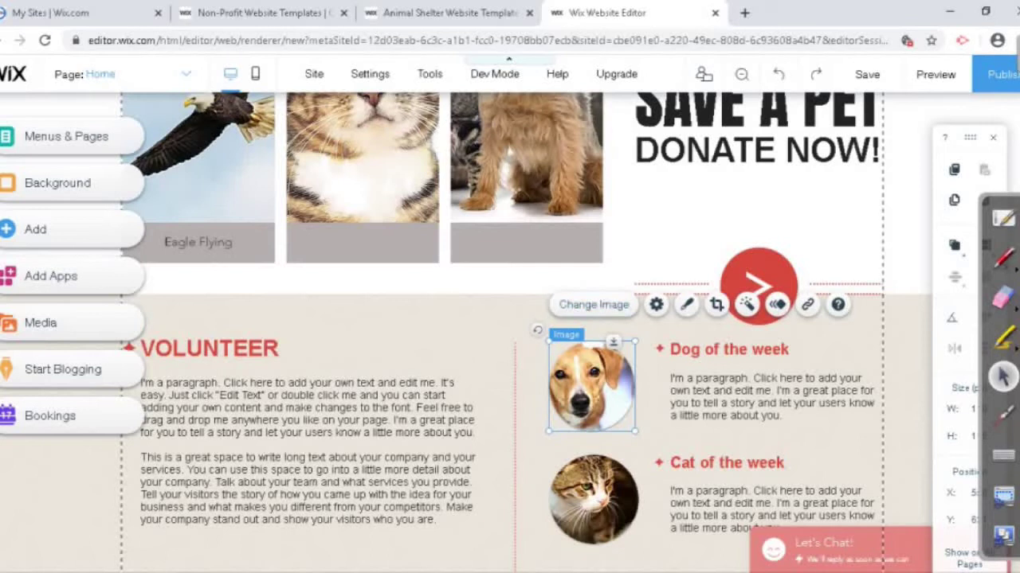
key("Escape")
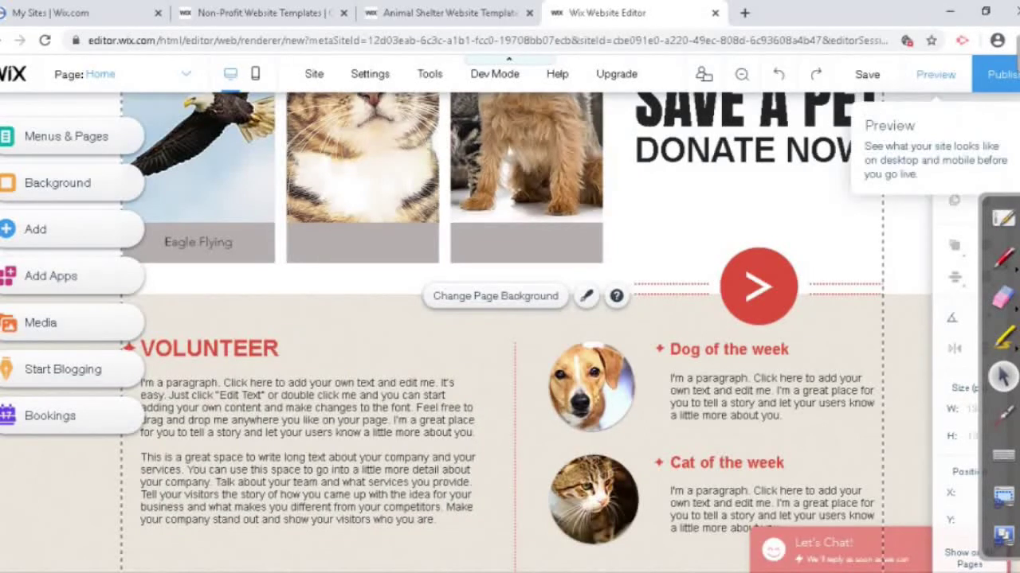
left_click(935, 74)
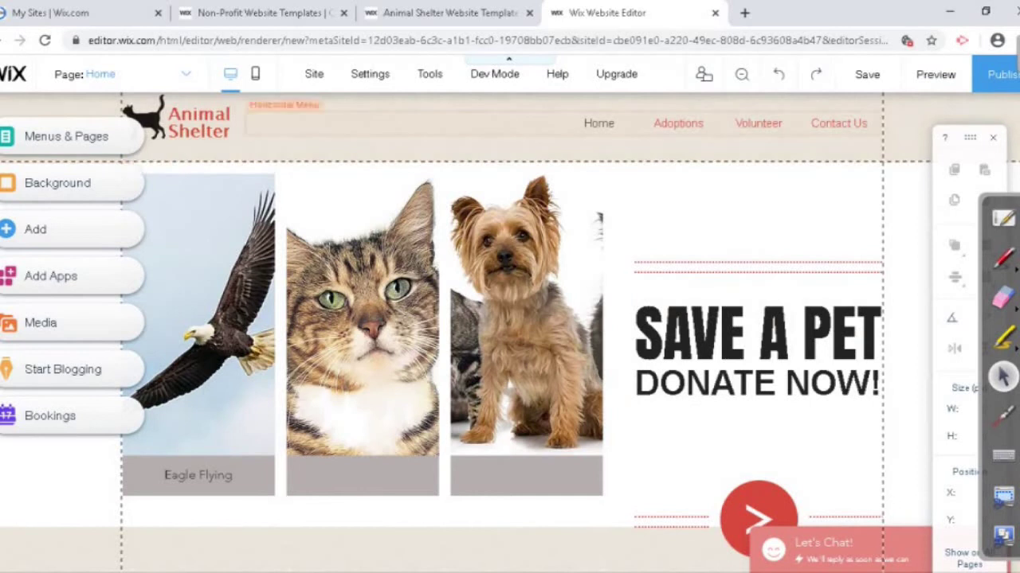
Step: Add a new page named 'News' through Manage Menu
left_click(398, 123)
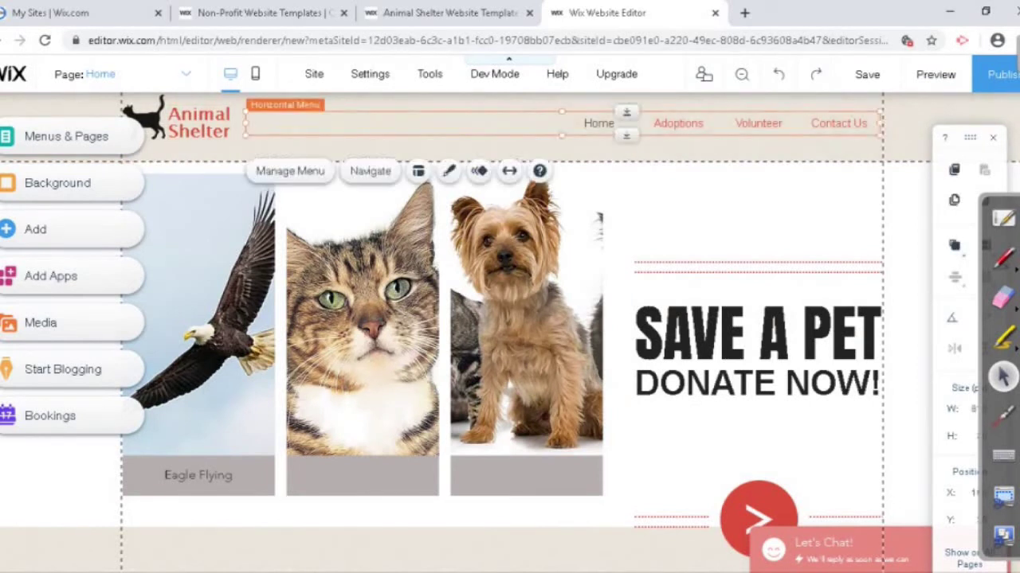
left_click(290, 170)
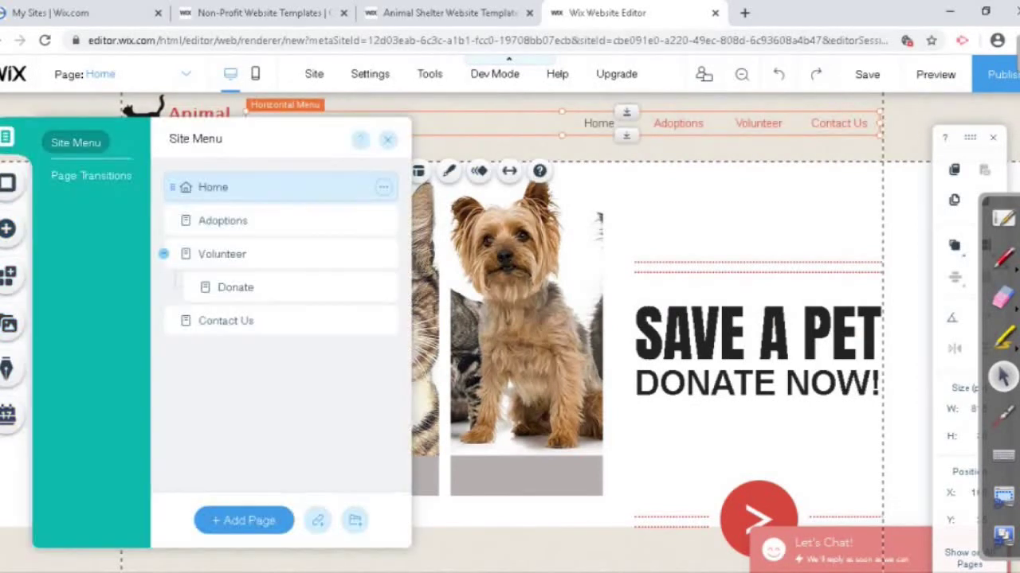
left_click(244, 520)
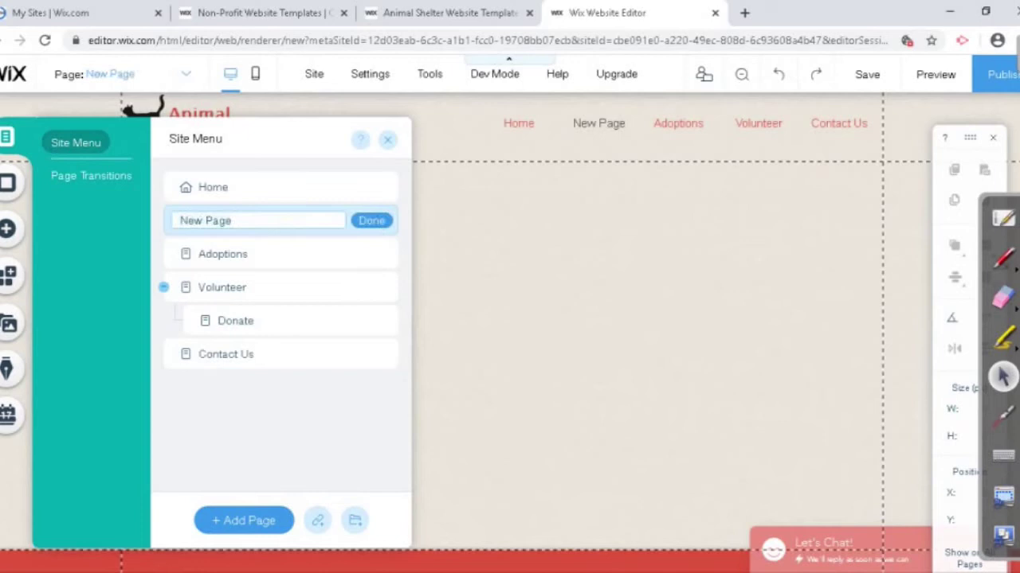
type("News")
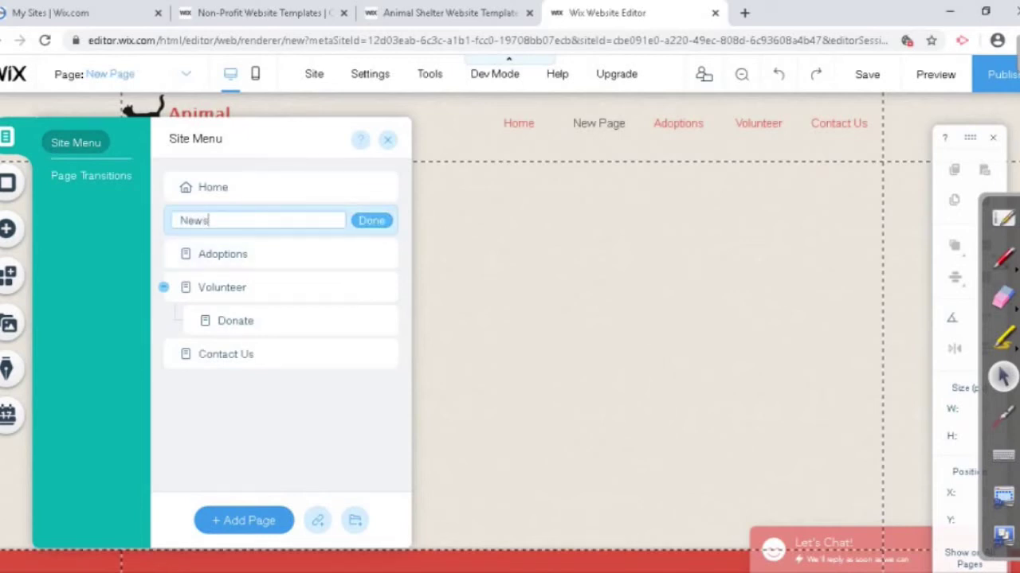
key("Return")
Step: Move News below Donate in the menu and make it a main page
left_click_drag(211, 221, 209, 327)
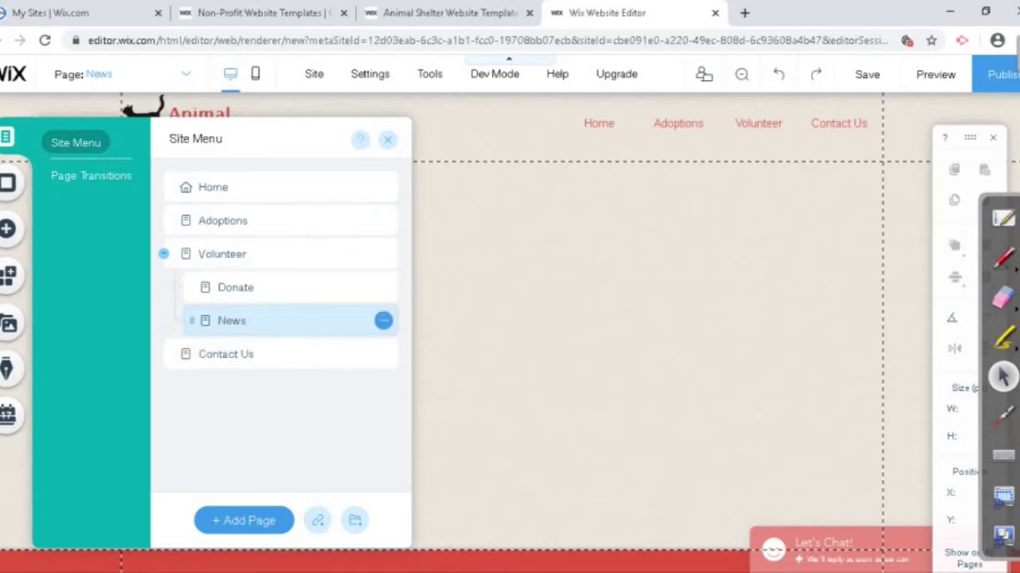
left_click(383, 320)
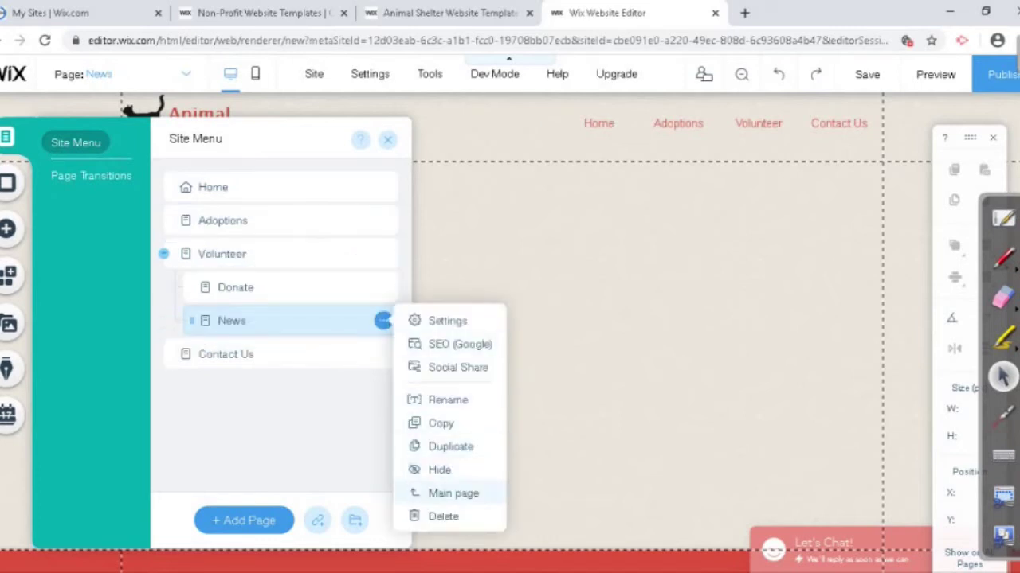
left_click(453, 493)
left_click(388, 140)
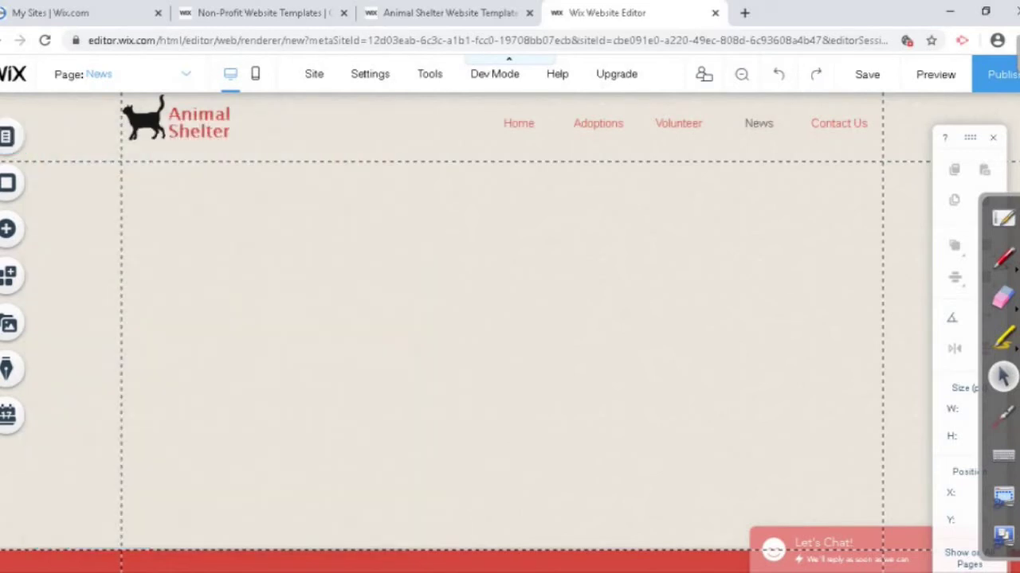
left_click(380, 446)
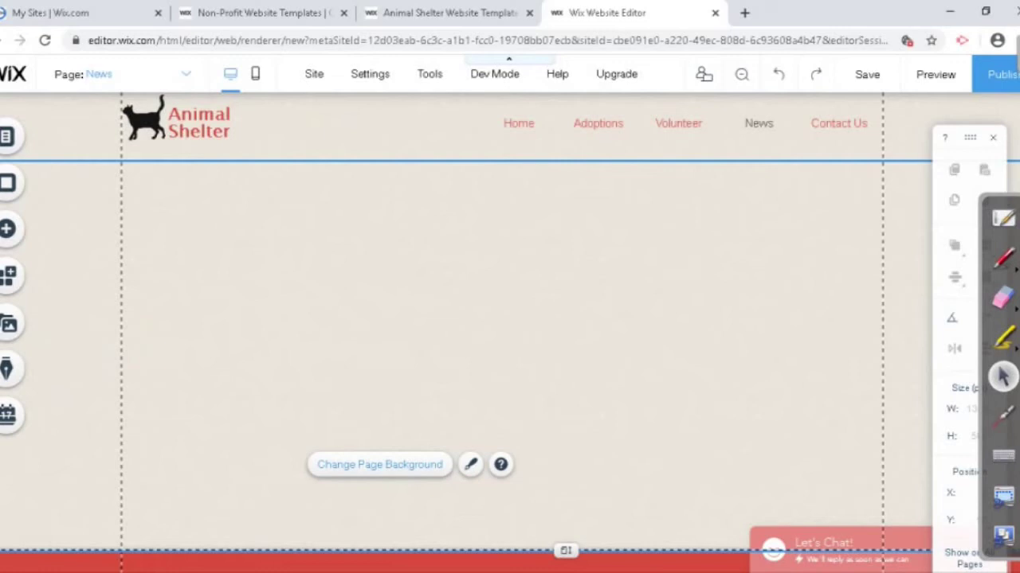
Step: Change the News page background from beige to the white site colour
left_click(379, 464)
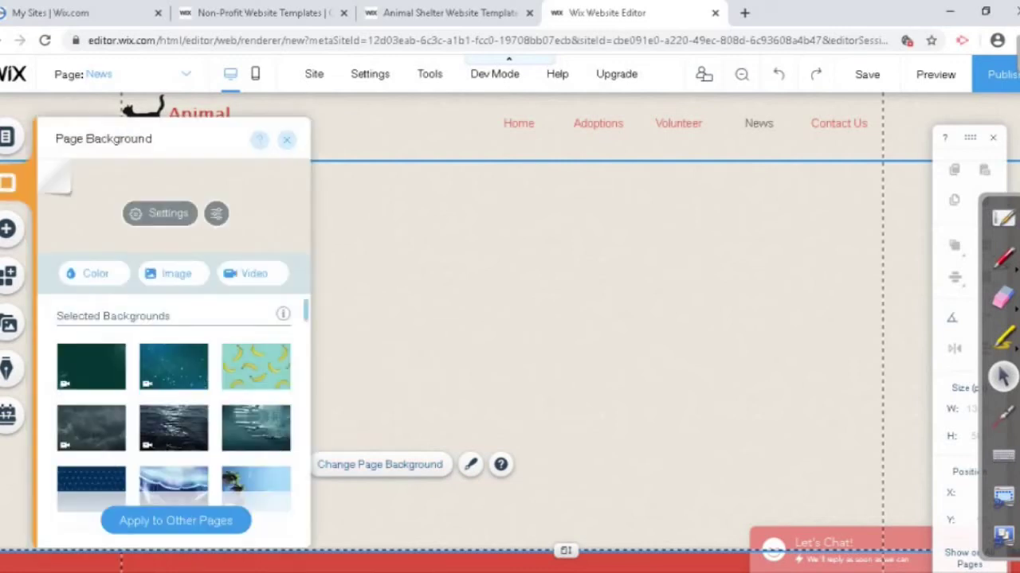
left_click(88, 273)
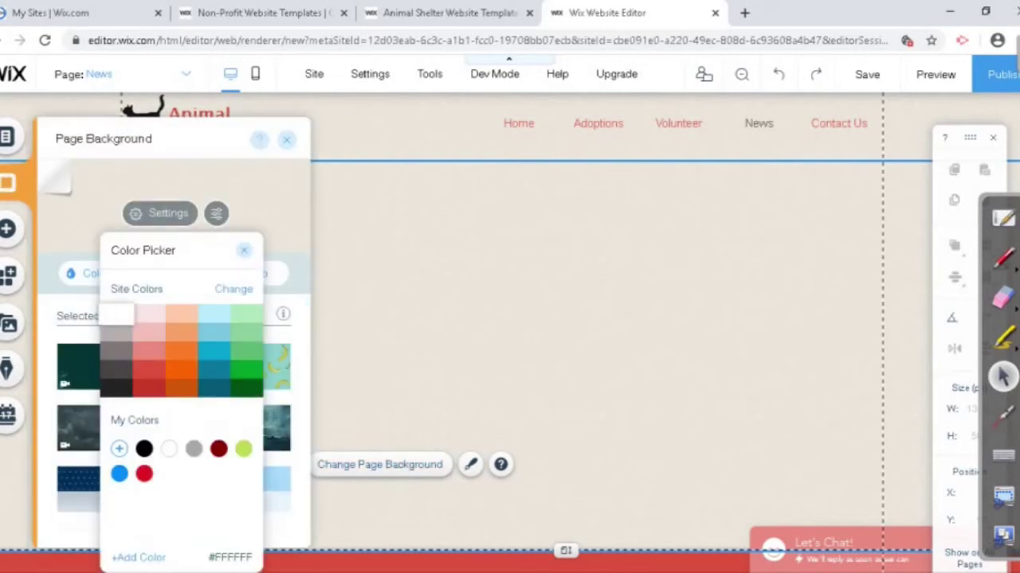
left_click(116, 314)
key("Escape")
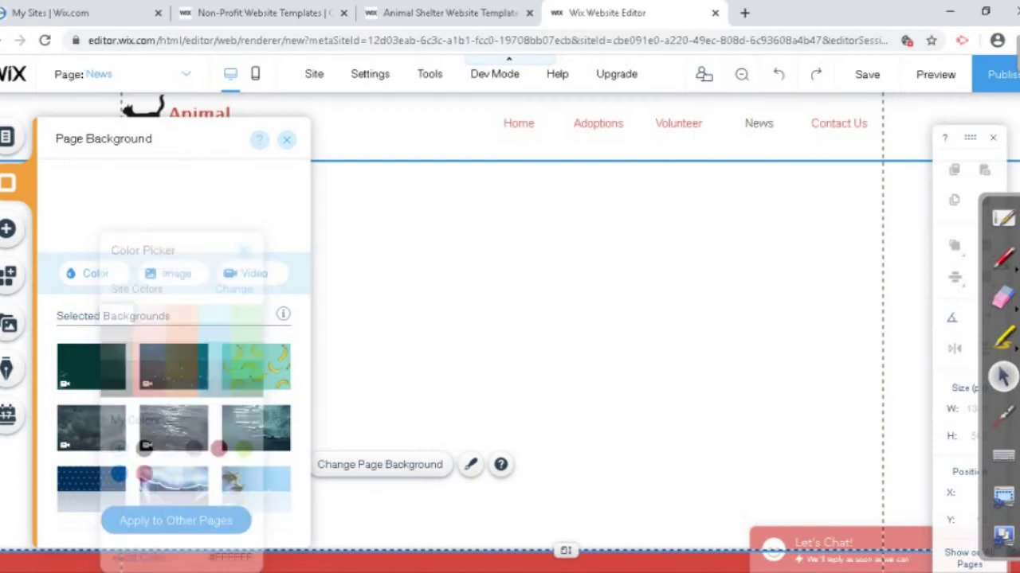
key("Escape")
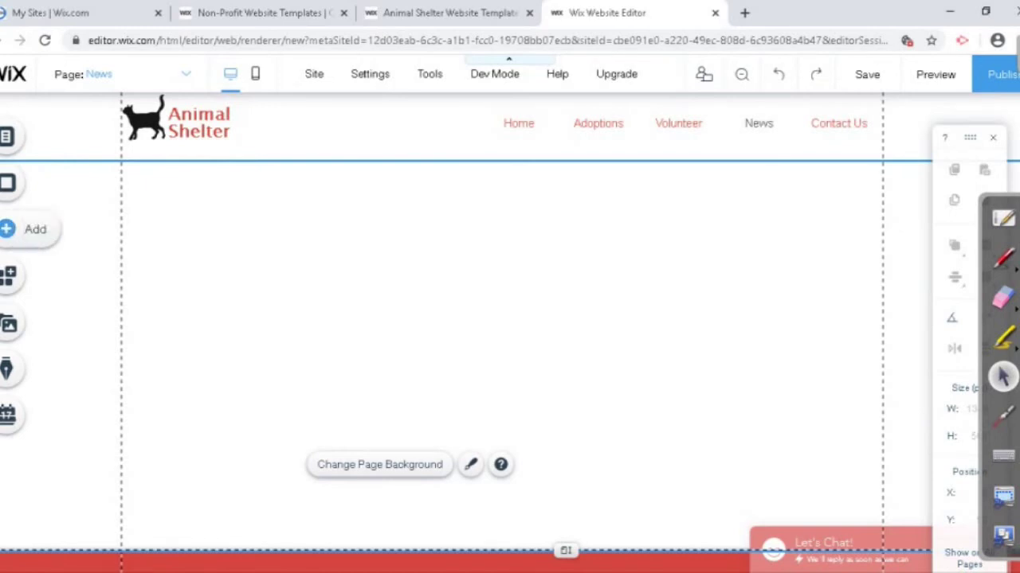
left_click(8, 229)
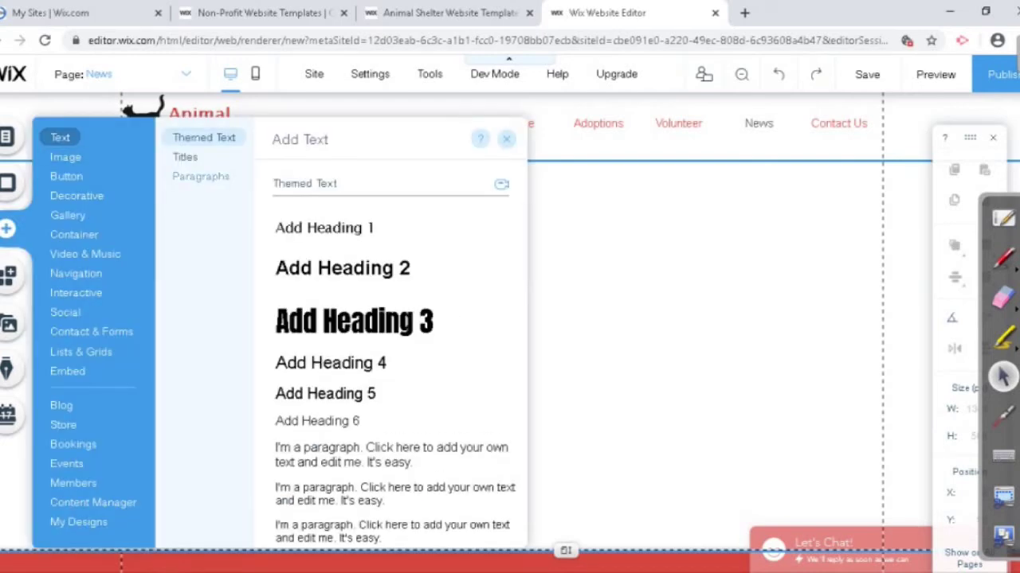
Step: Open the News Ticker app from Add > Text Related Apps in the App Market
scroll(302, 195, "down", 15)
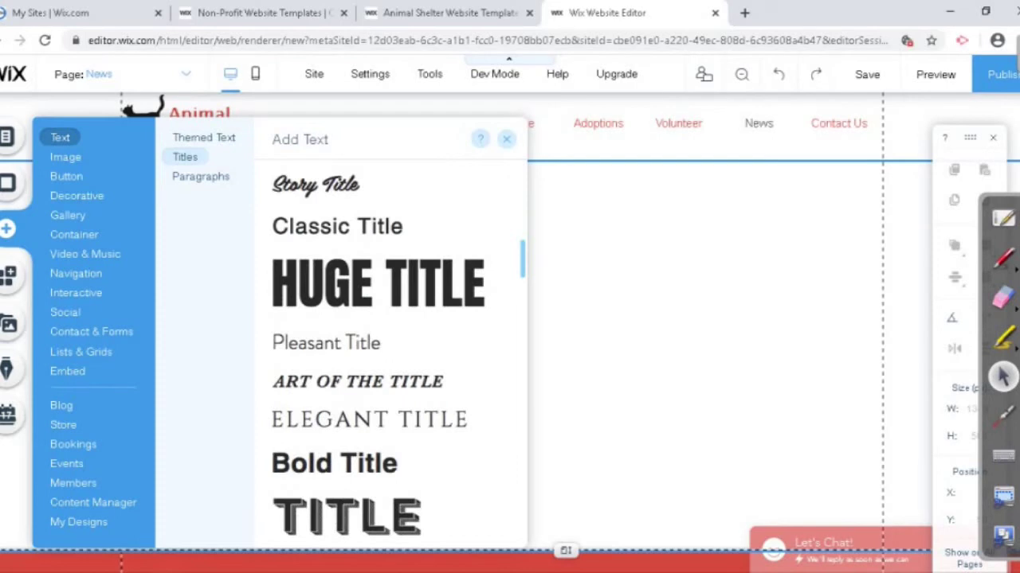
scroll(391, 191, "down", 20)
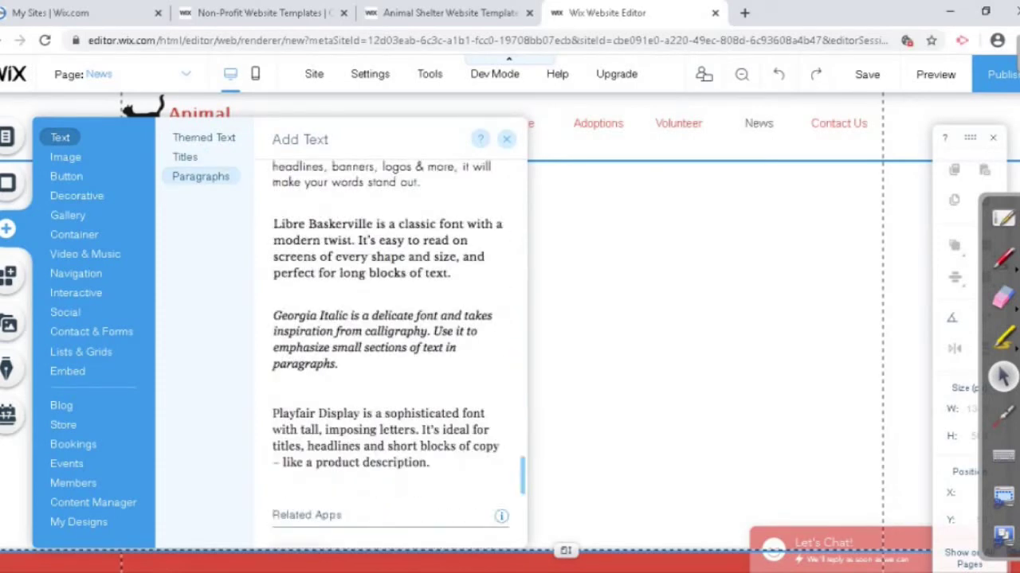
scroll(390, 334, "up", 2)
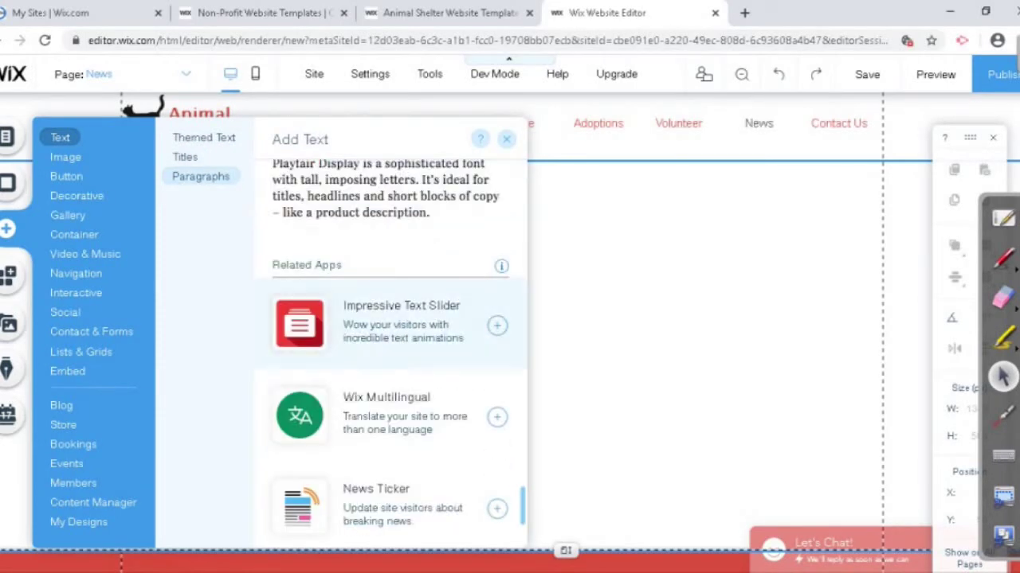
scroll(390, 335, "down", 1)
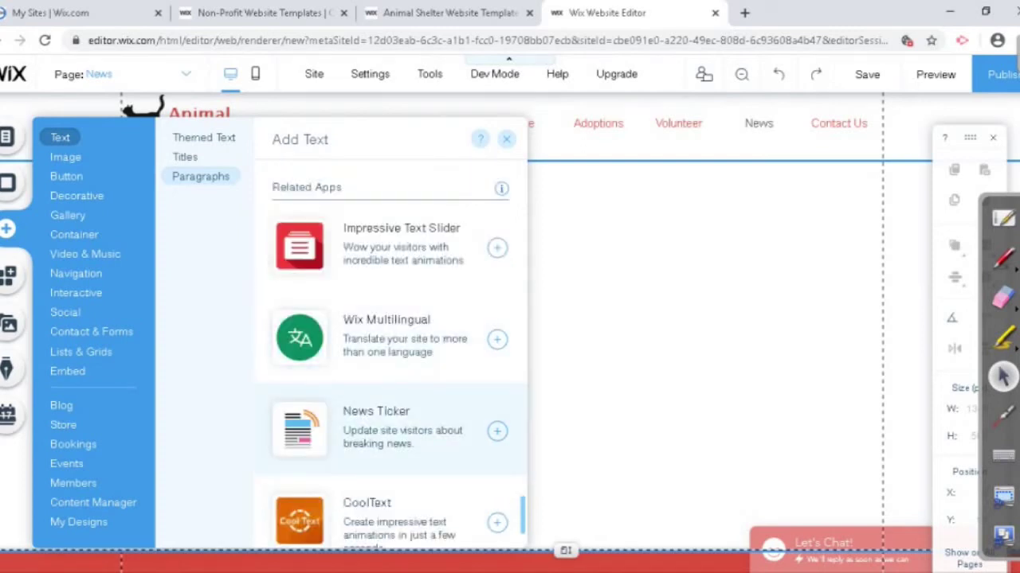
left_click(376, 422)
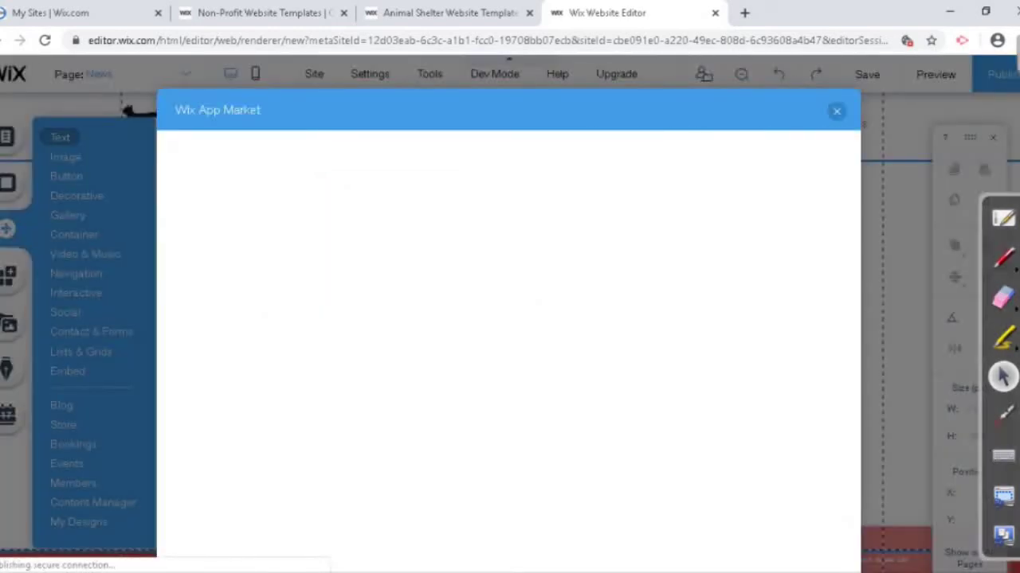
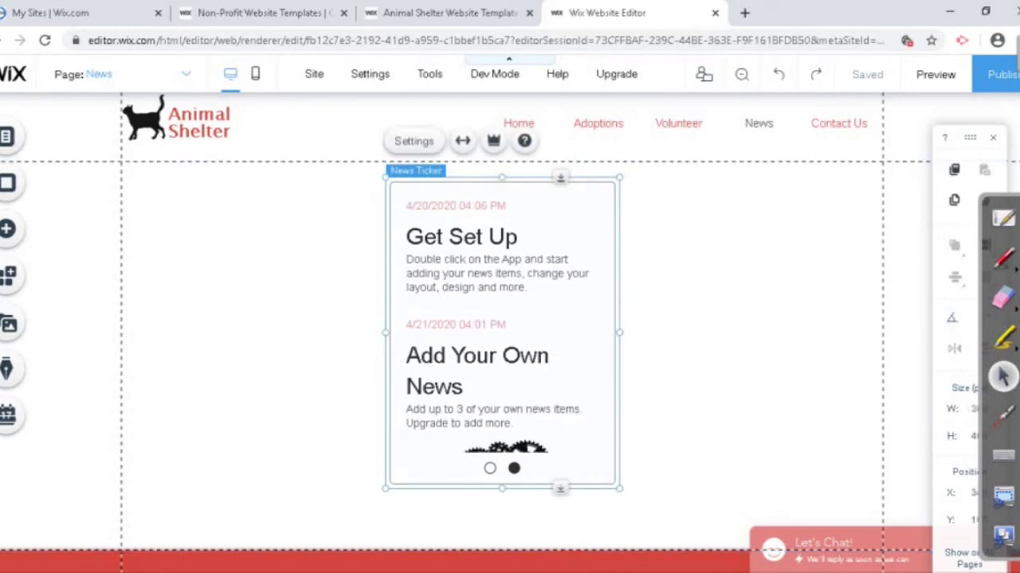
Step: Preview the ticker's Headlines and Banner layouts, keep Full Story, and open its news Feed
left_click(415, 140)
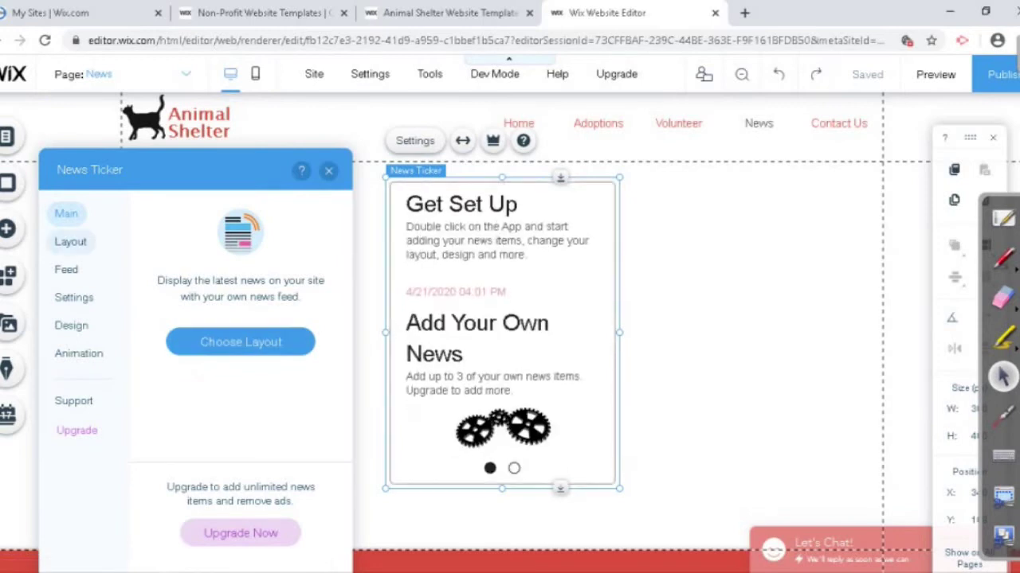
left_click(241, 342)
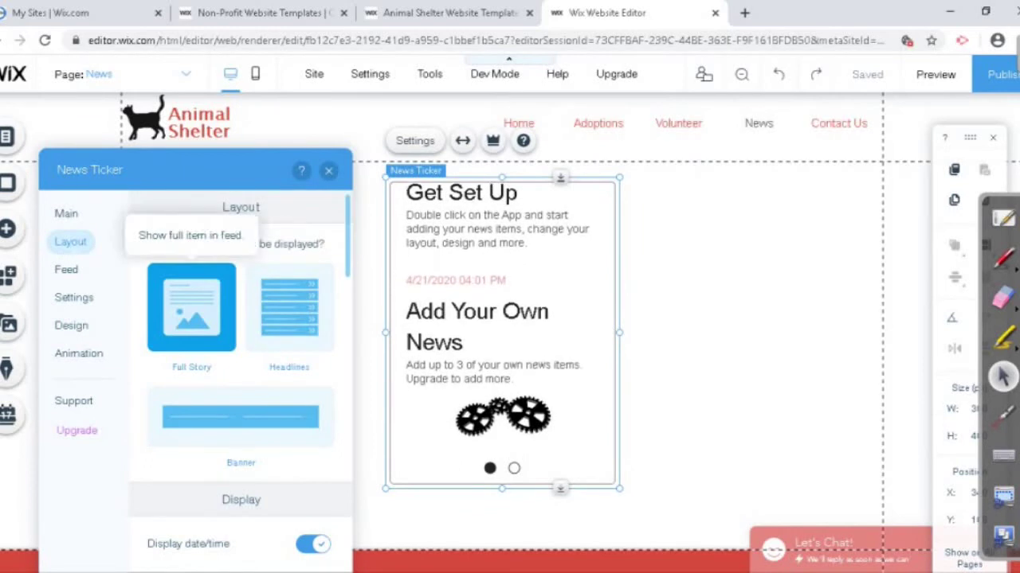
left_click(289, 306)
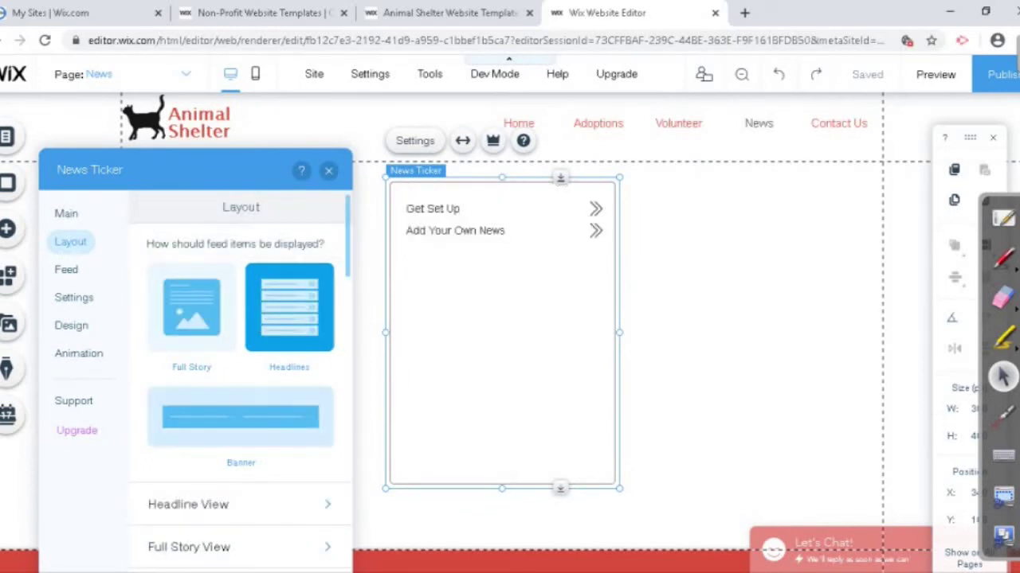
left_click(241, 417)
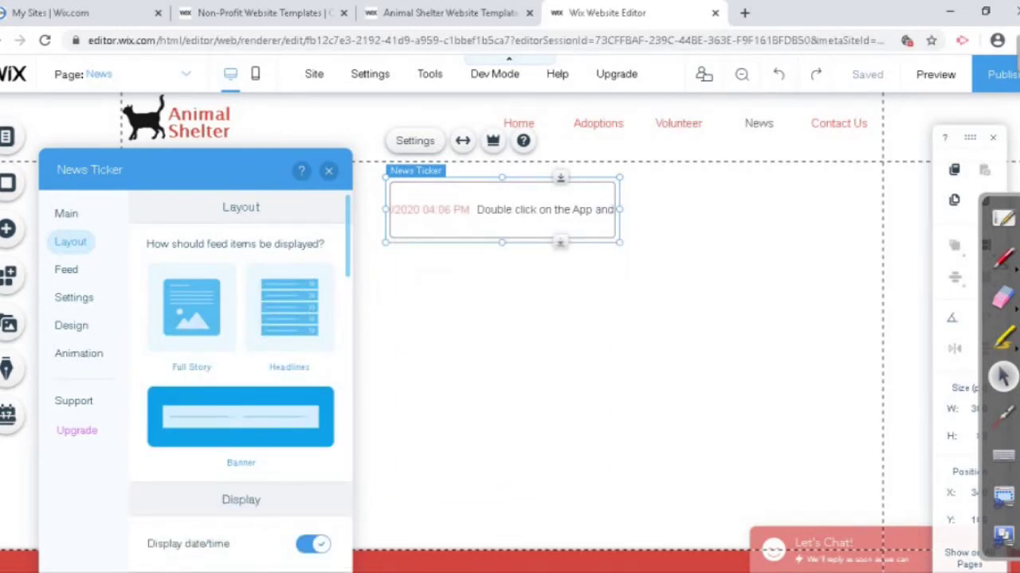
left_click(191, 306)
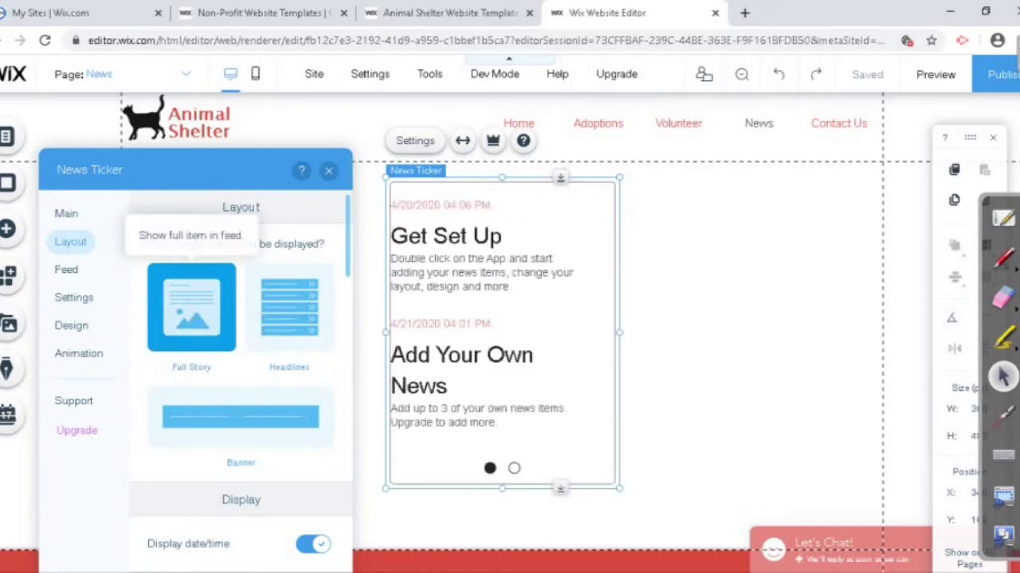
left_click(66, 269)
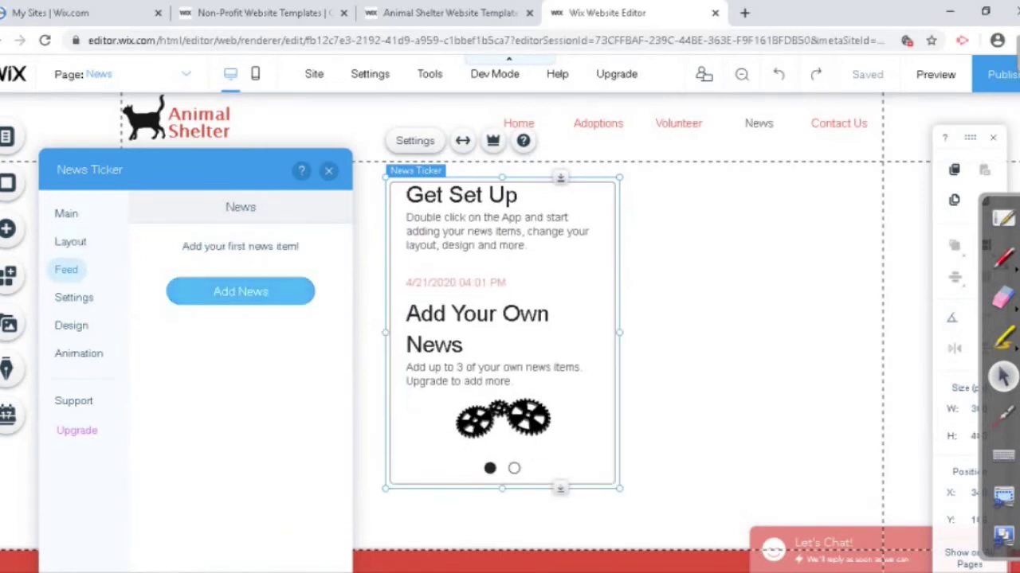
Step: Add a news item titled 'Demo Website' with the story text 'hsfgshdfshf'
left_click(240, 291)
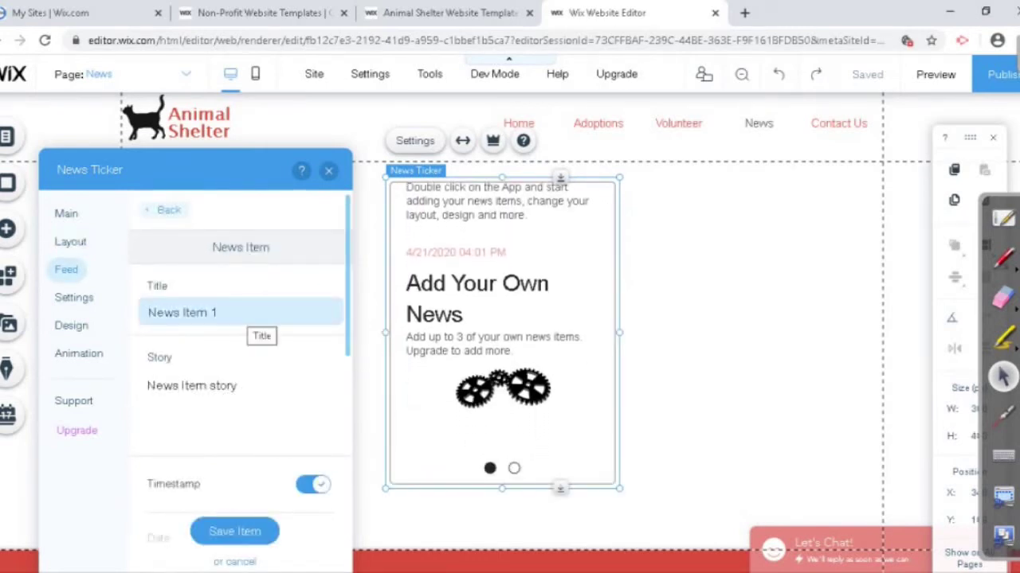
left_click(239, 312)
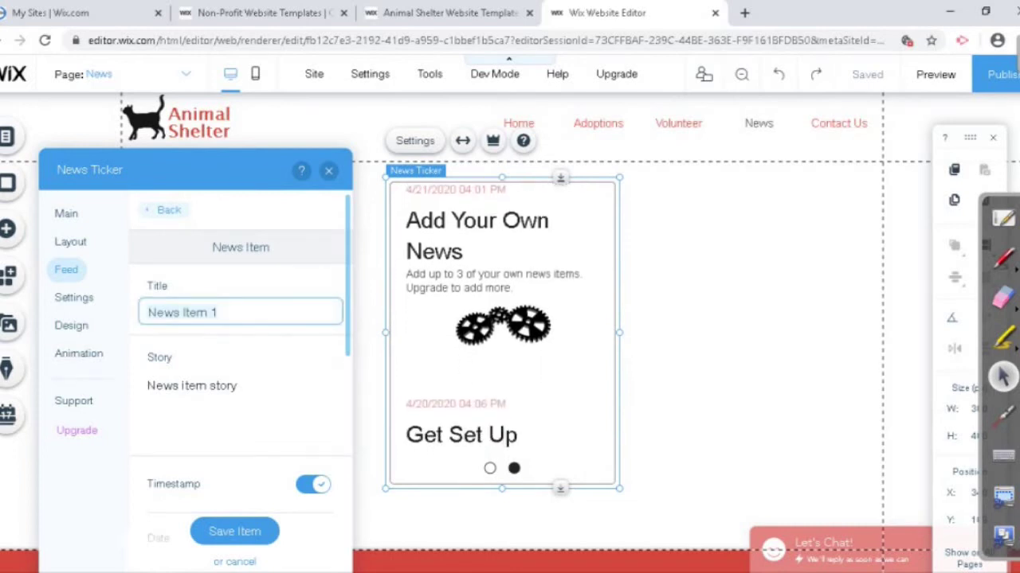
type("Demo Webs")
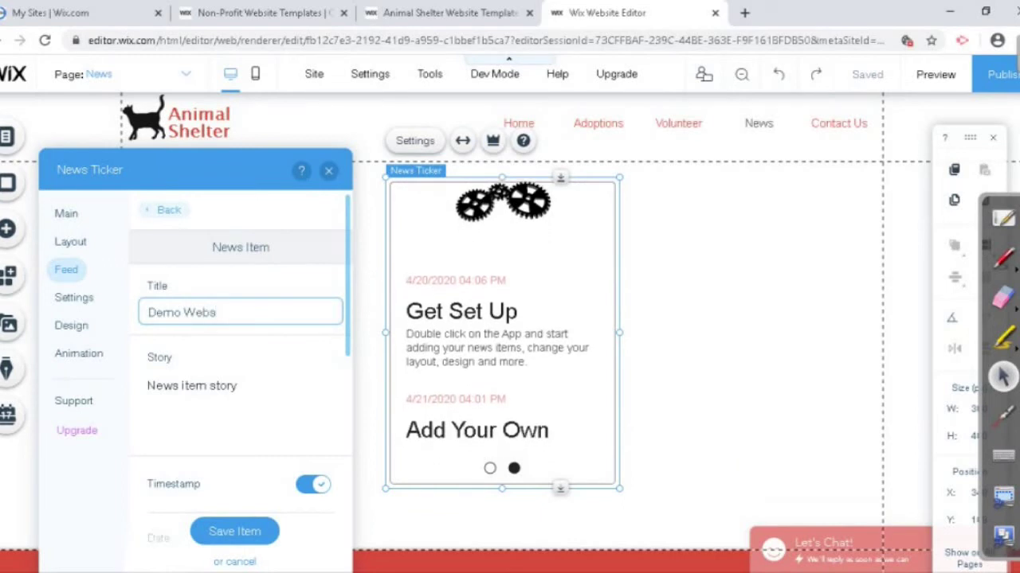
type("ite")
left_click(237, 386)
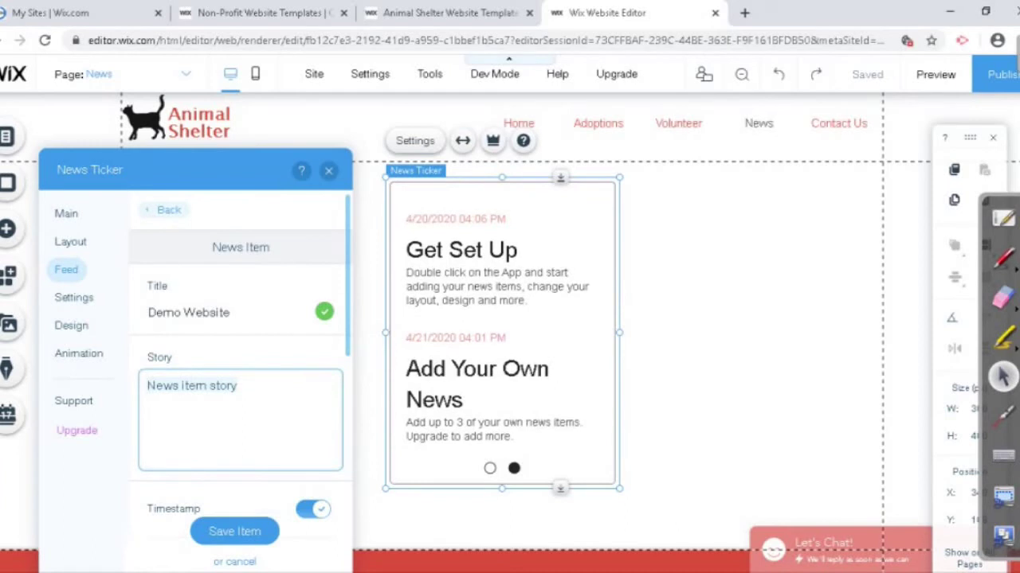
type("hsfgshdfshf")
Step: Attach the portrait photo from site files to the news item and save it
scroll(239, 359, "down", 2)
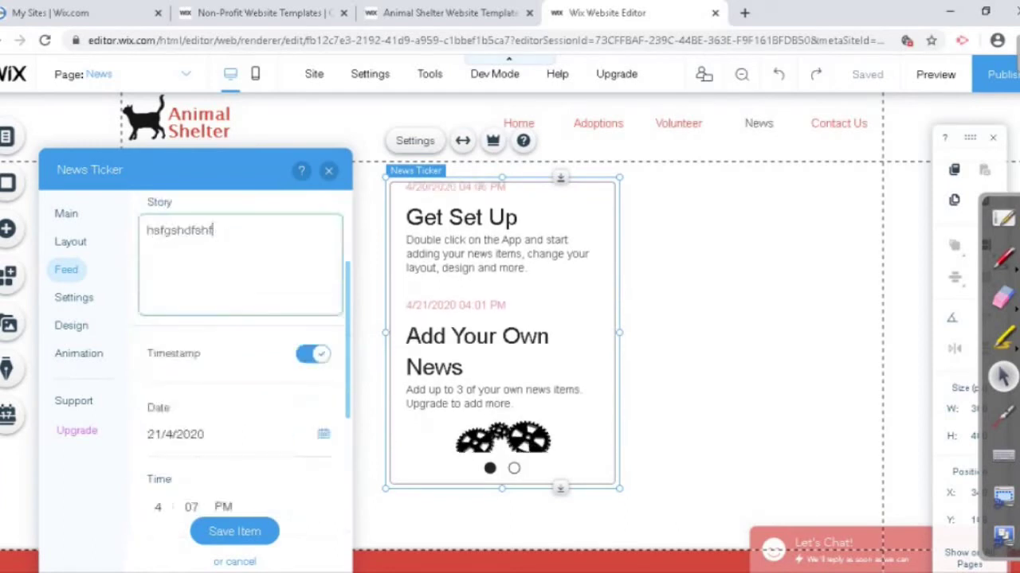
scroll(332, 445, "down", 4)
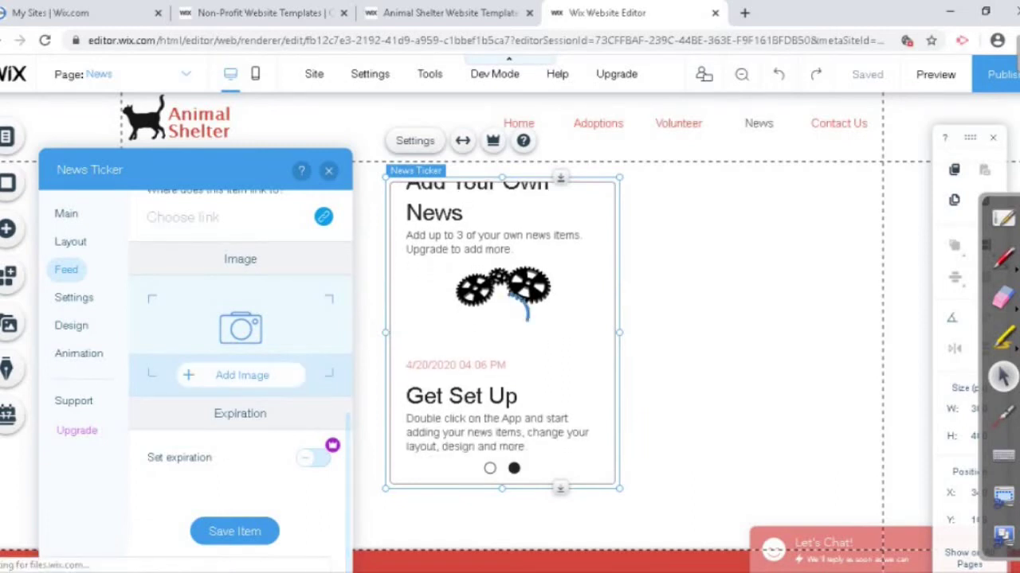
left_click(242, 375)
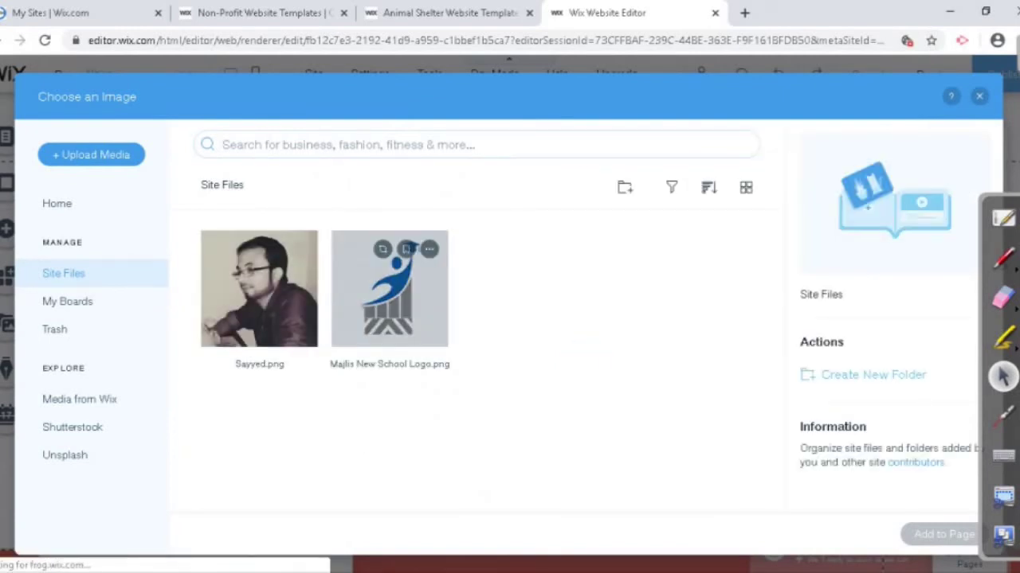
left_click(258, 299)
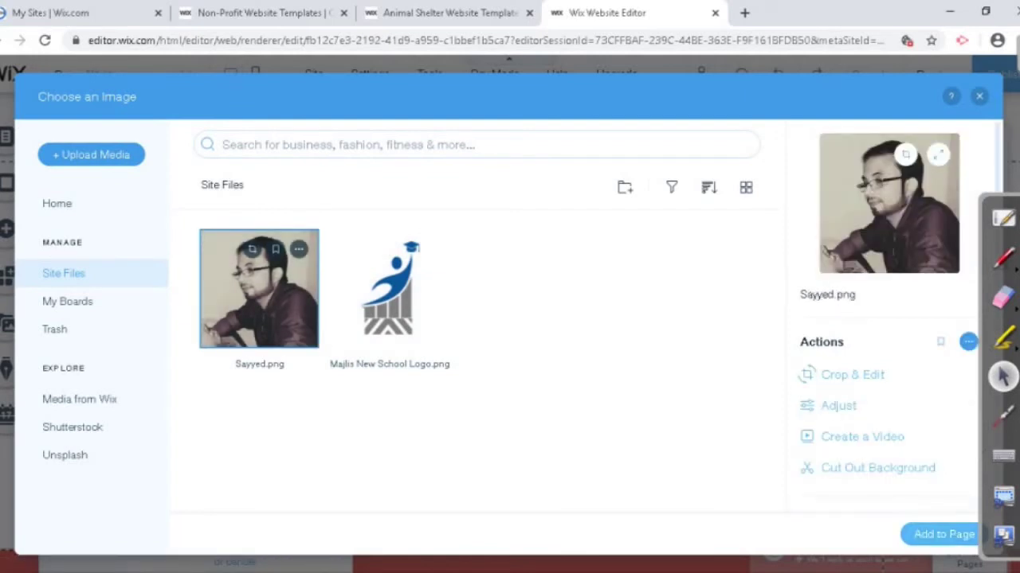
left_click(943, 534)
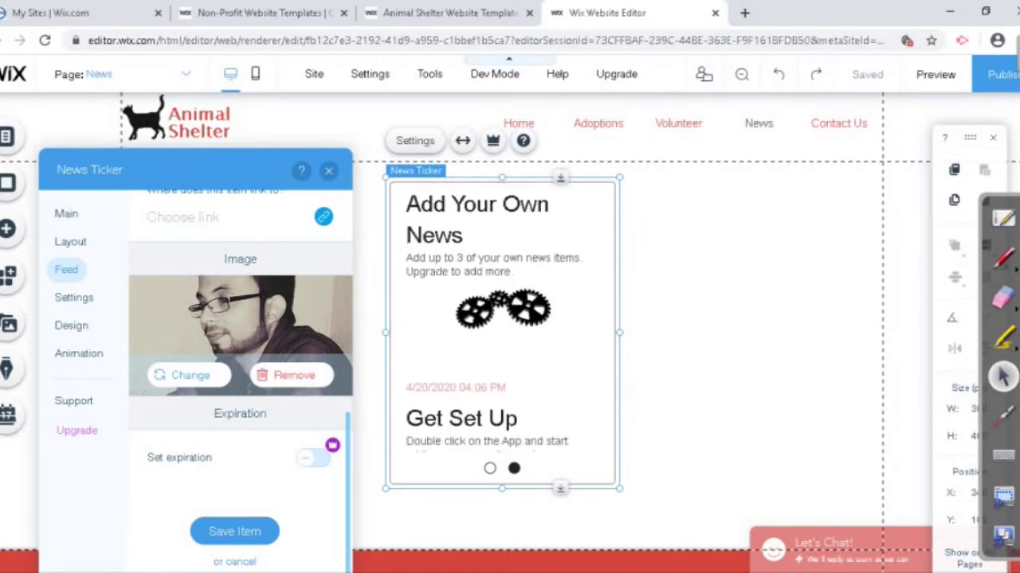
mouse_move(332, 445)
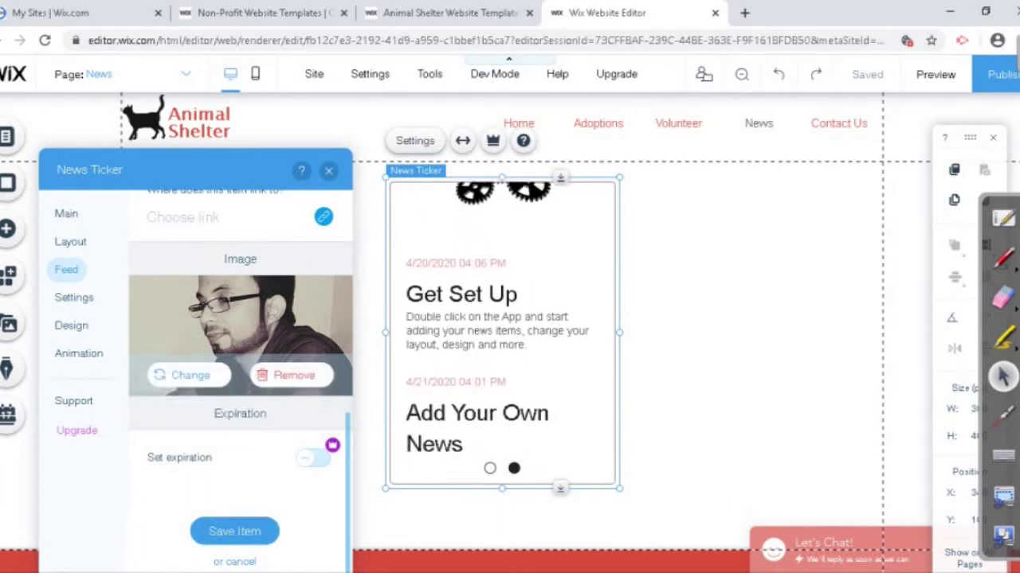
left_click(234, 531)
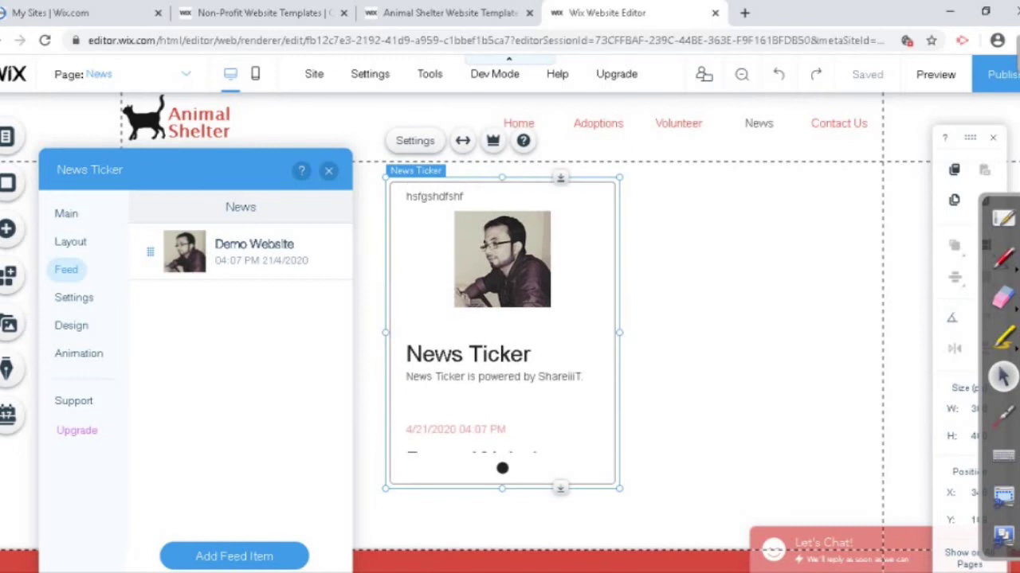
Step: Center-align the ticker's text and drag the ticker to the left side of the page
left_click(73, 297)
left_click(200, 279)
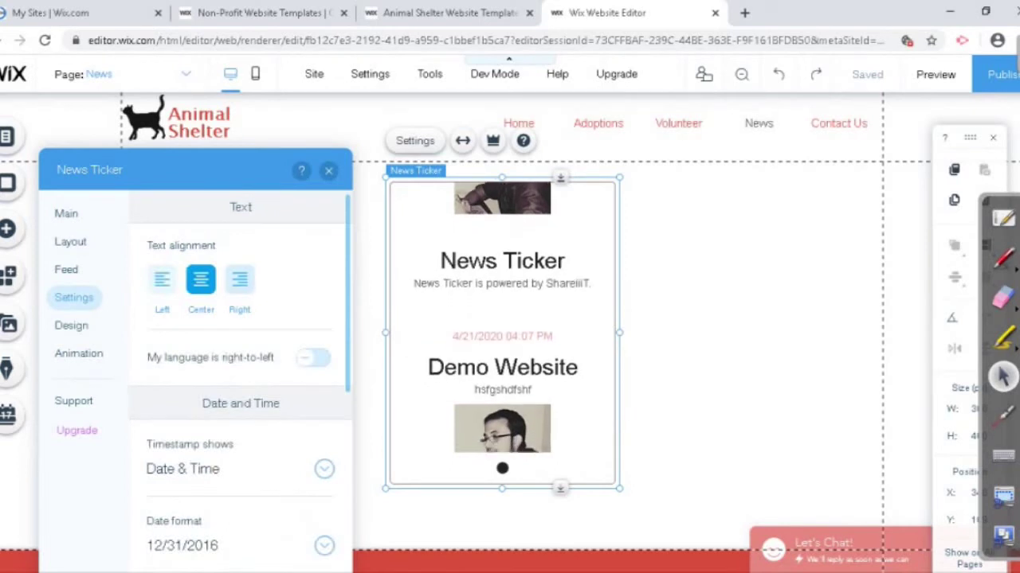
scroll(239, 359, "down", 3)
scroll(238, 358, "down", 2)
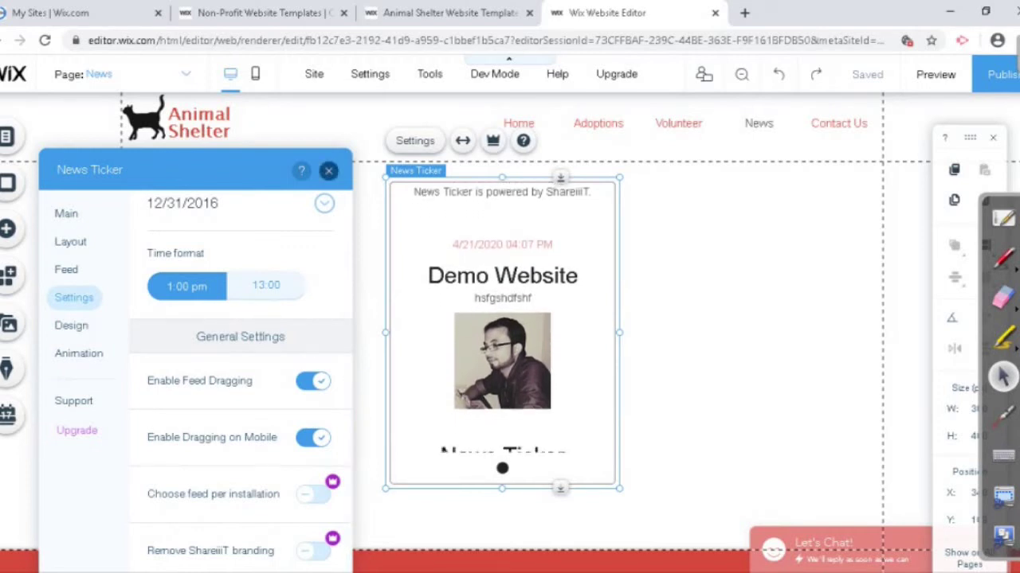
left_click(328, 170)
left_click_drag(501, 334, 245, 318)
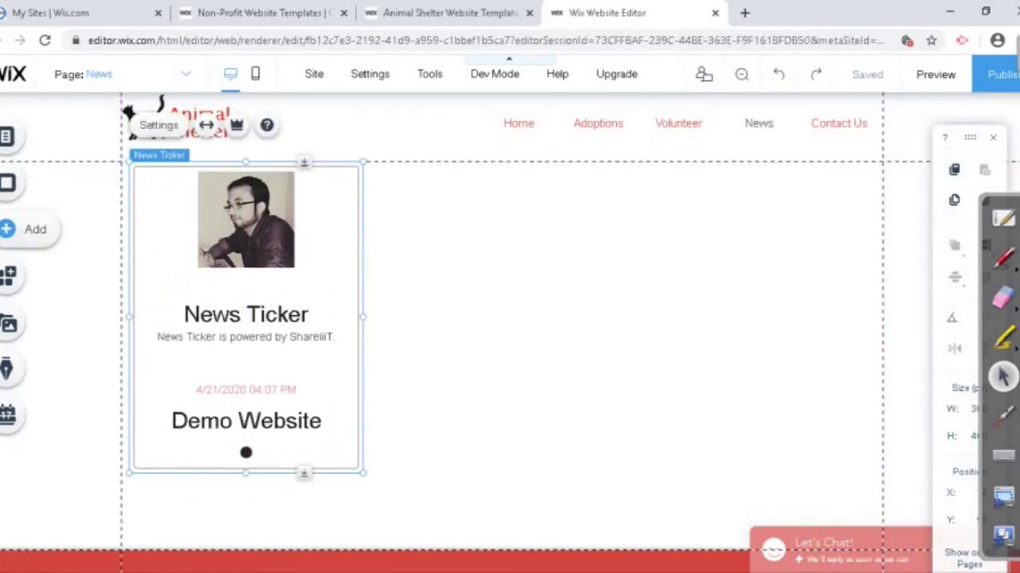
left_click(24, 229)
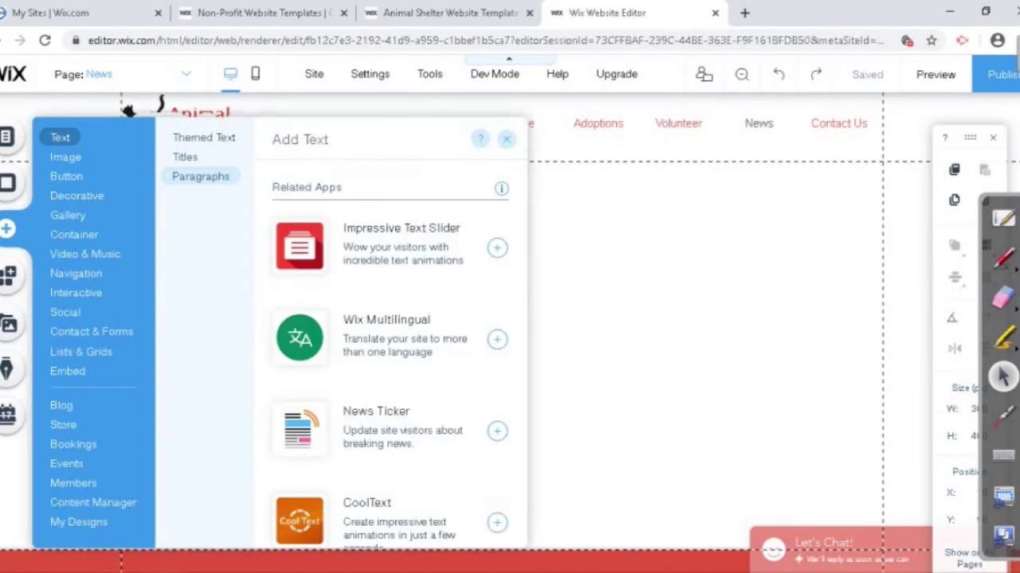
Step: Browse the Container, Video & Music, Button and Image element categories
left_click(74, 235)
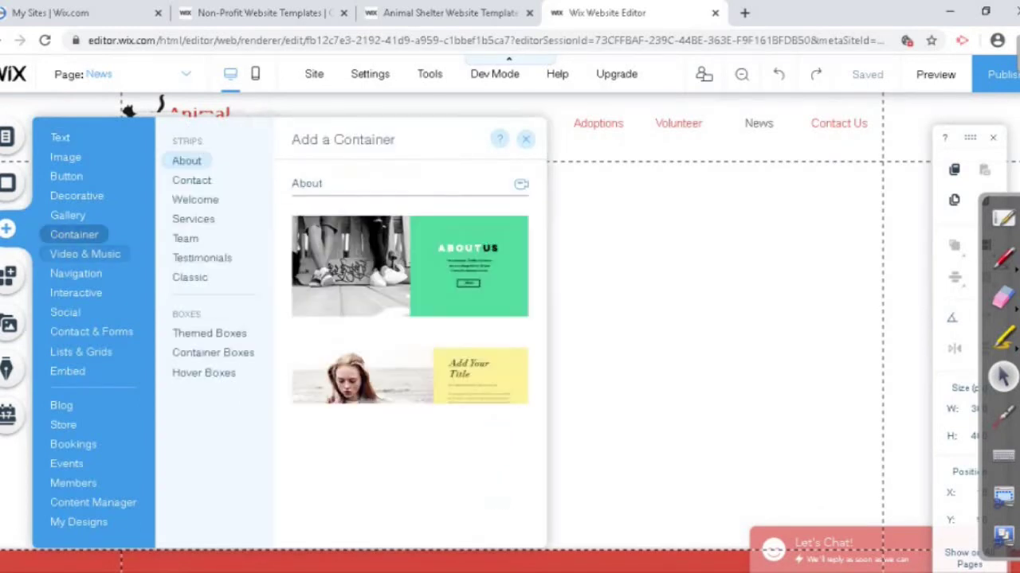
left_click(84, 253)
left_click(66, 176)
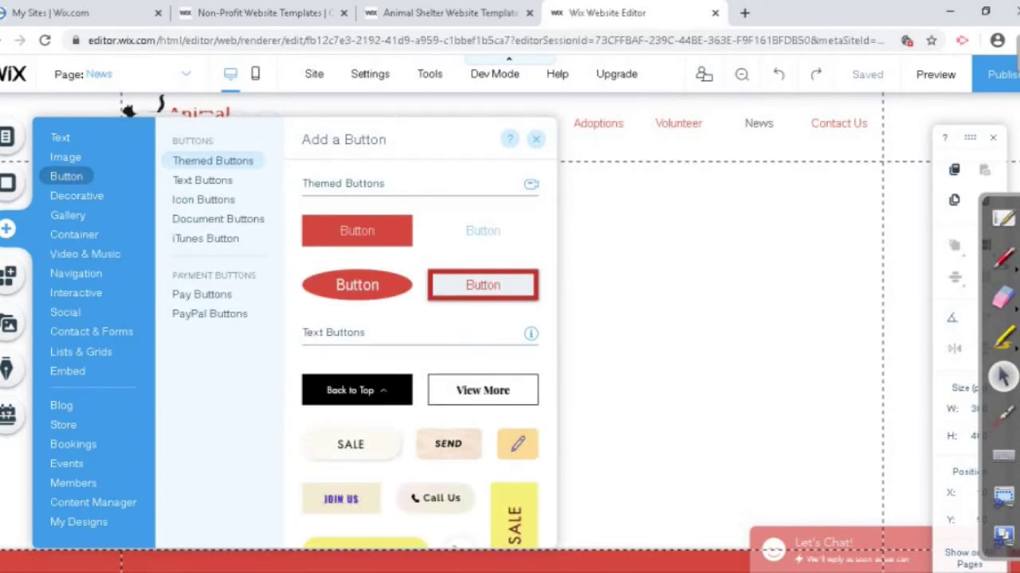
left_click(65, 157)
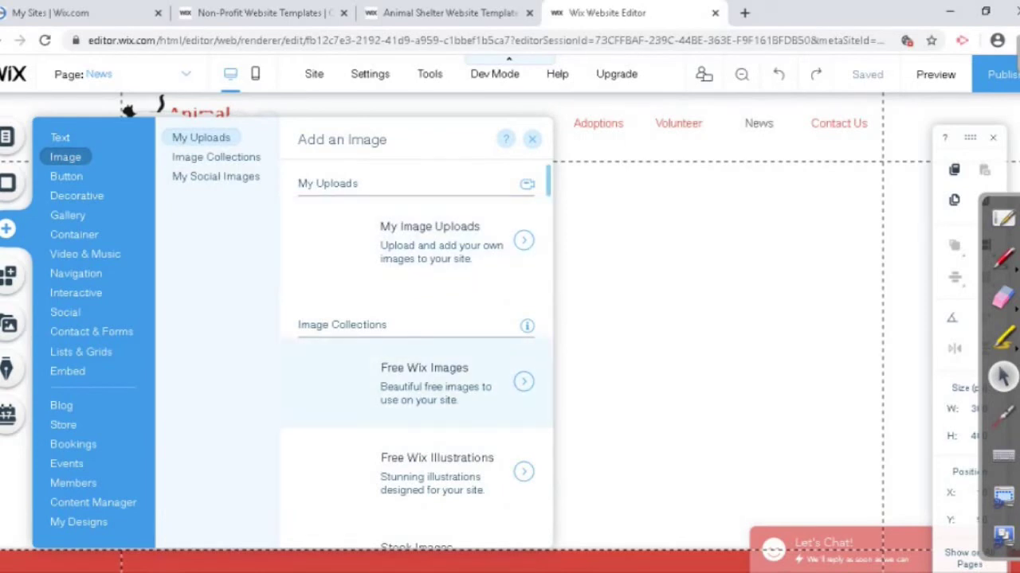
scroll(422, 366, "down", 5)
scroll(422, 366, "up", 5)
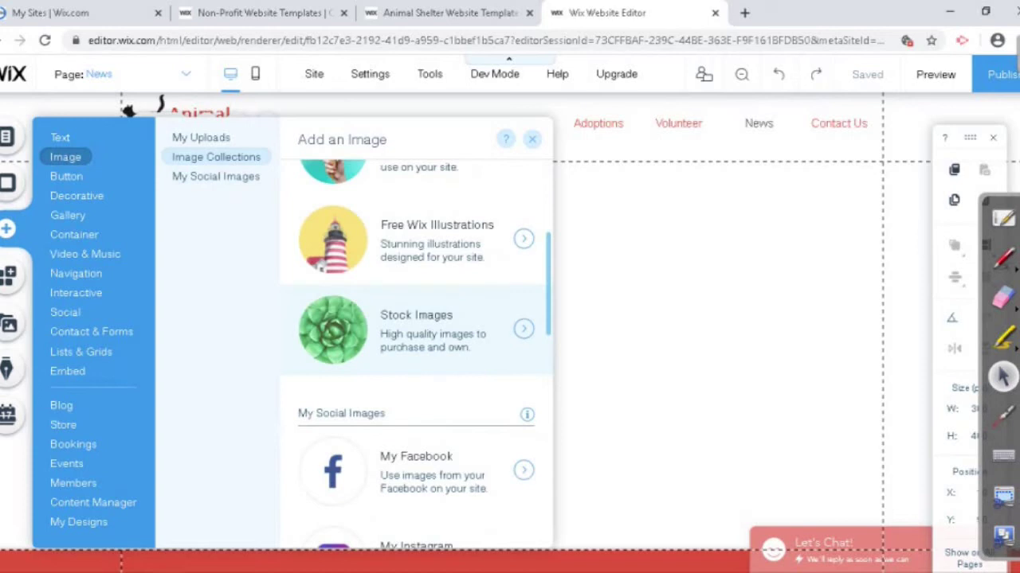
scroll(414, 394, "up", 1)
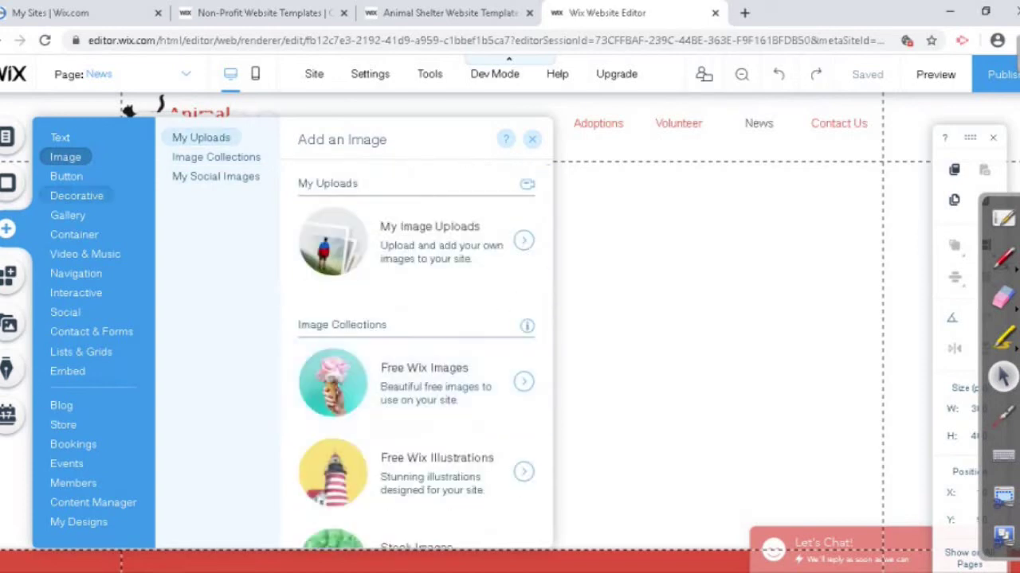
mouse_move(66, 176)
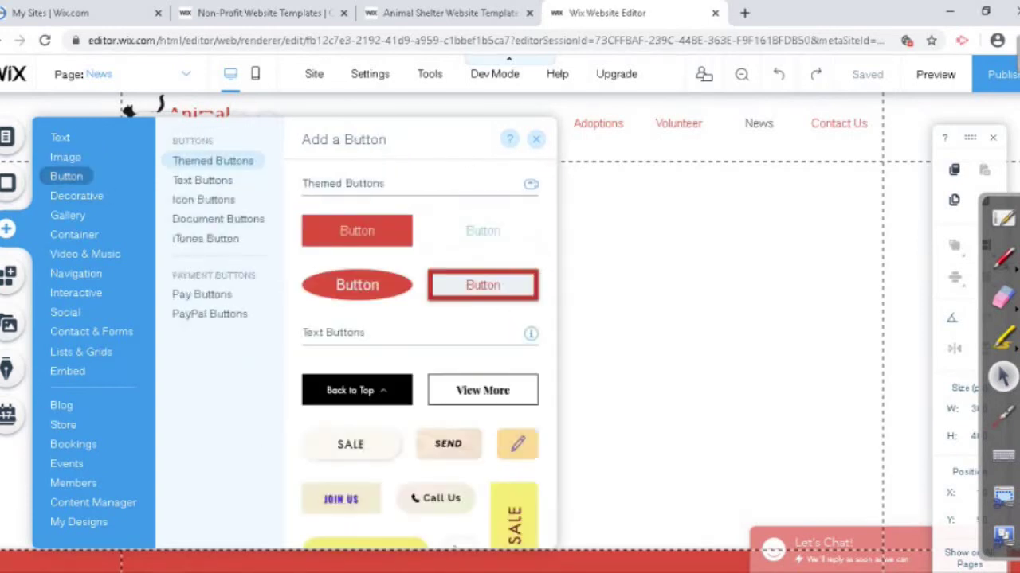
scroll(419, 359, "down", 10)
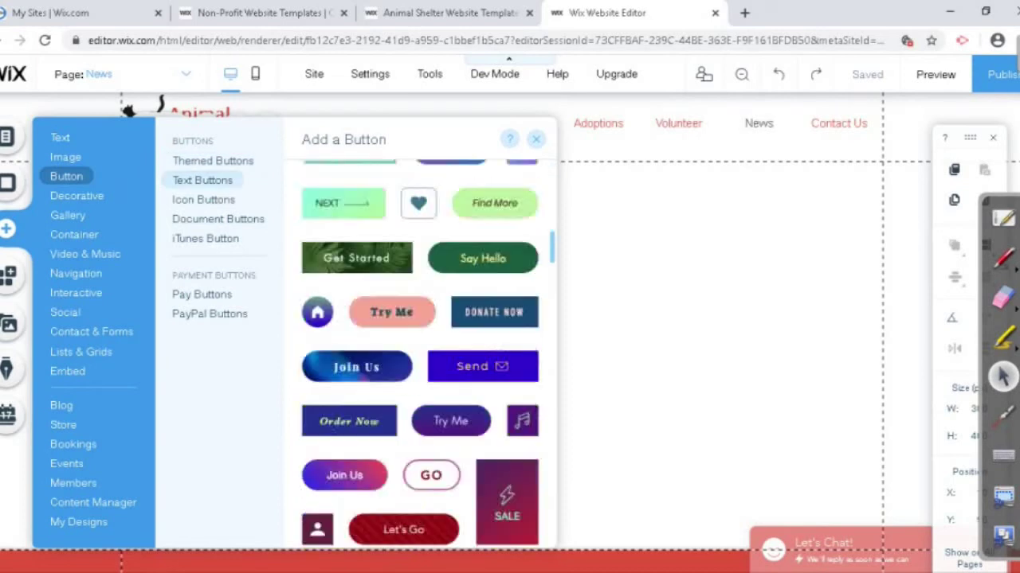
scroll(420, 334, "down", 10)
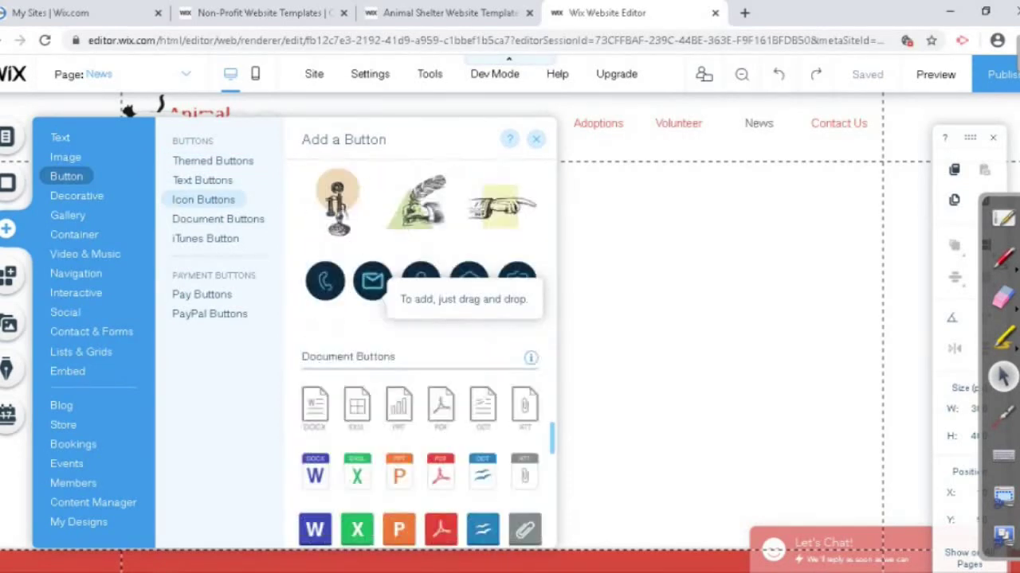
scroll(420, 335, "down", 8)
scroll(420, 334, "up", 3)
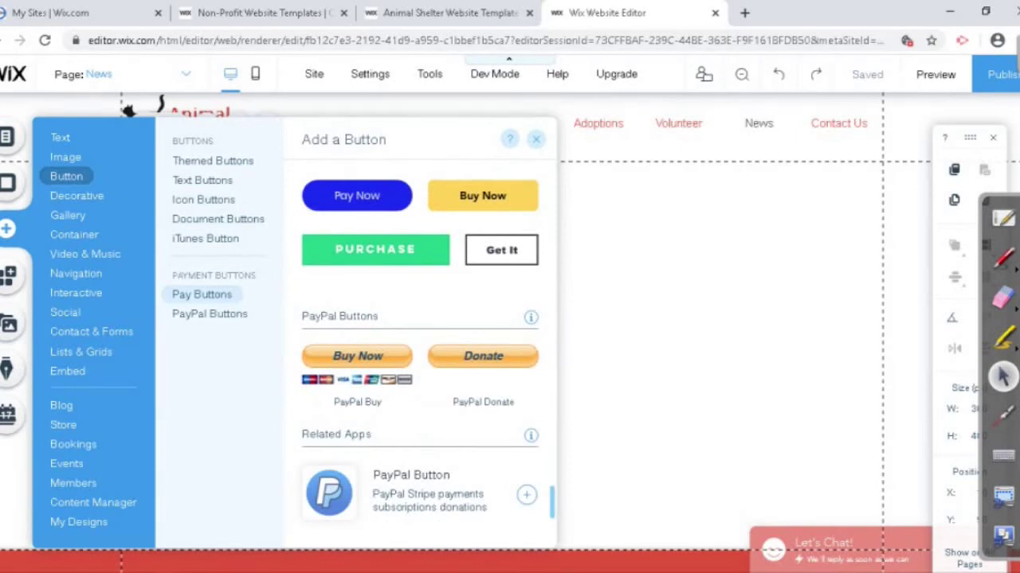
scroll(420, 334, "up", 1)
scroll(420, 334, "up", 5)
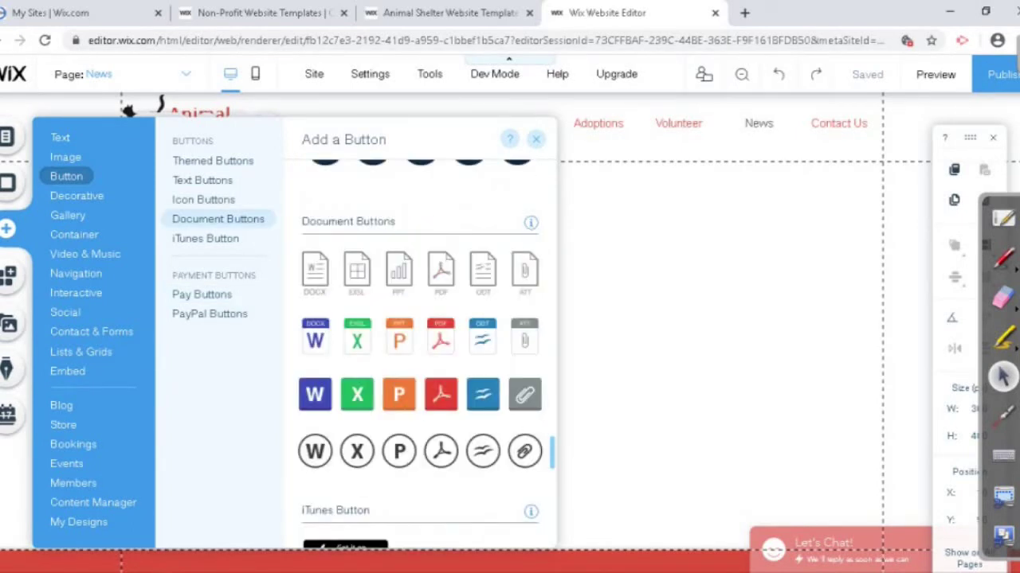
scroll(420, 334, "up", 10)
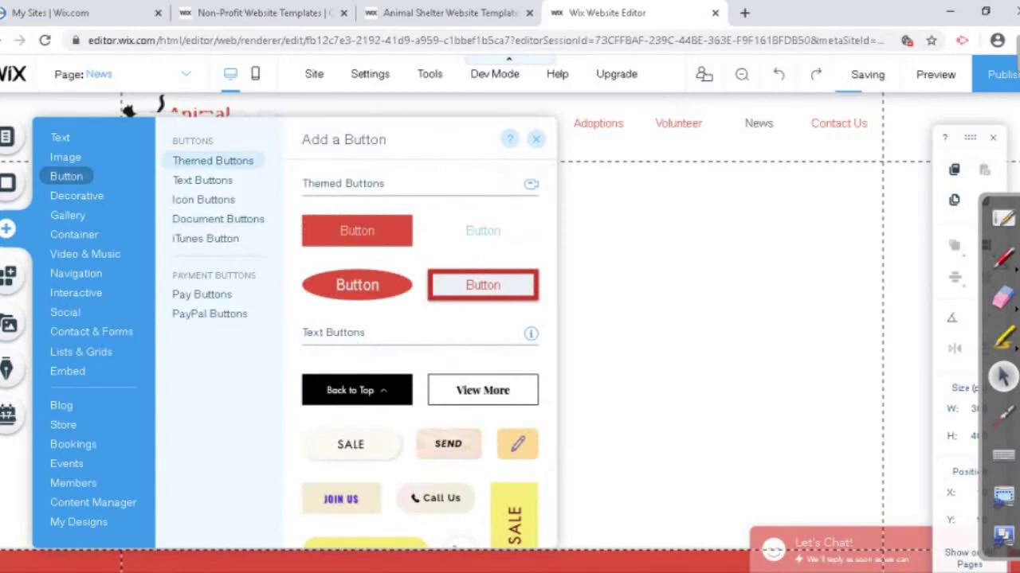
Step: Browse decorative shapes, gallery layouts and container strips down to the Contact strips
left_click(76, 196)
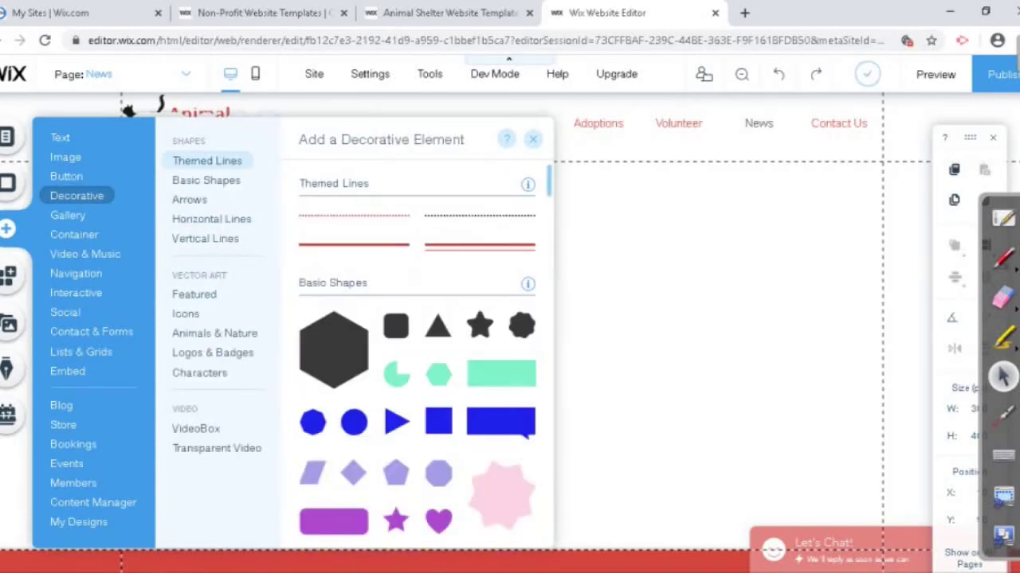
scroll(420, 334, "down", 4)
scroll(416, 350, "down", 9)
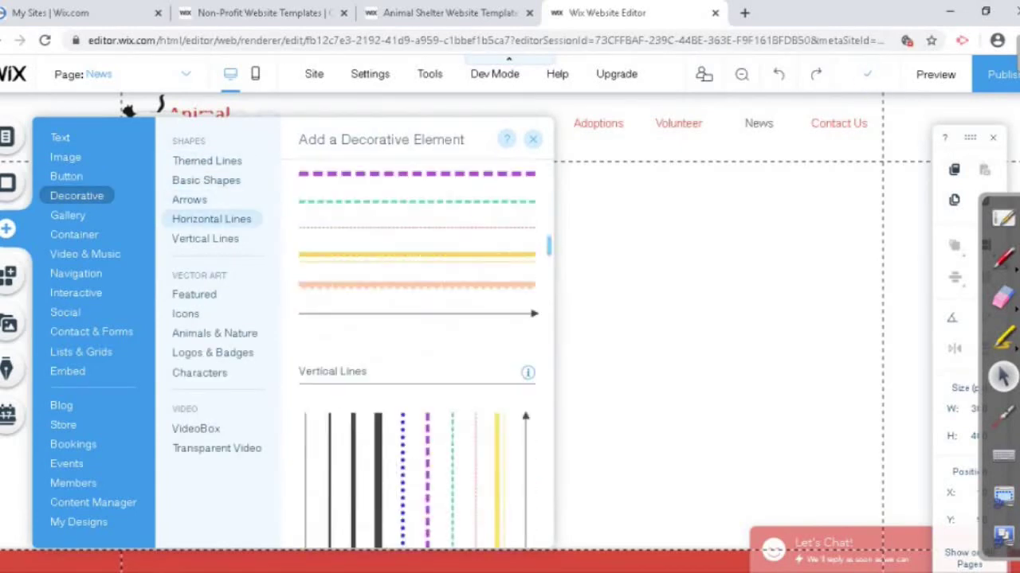
left_click(68, 216)
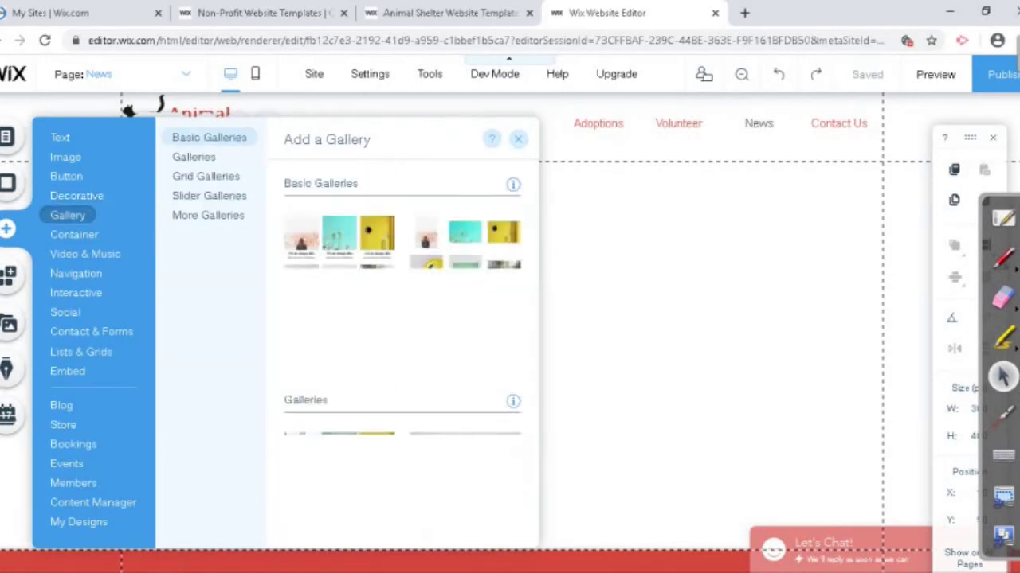
scroll(402, 350, "down", 1)
scroll(402, 350, "down", 10)
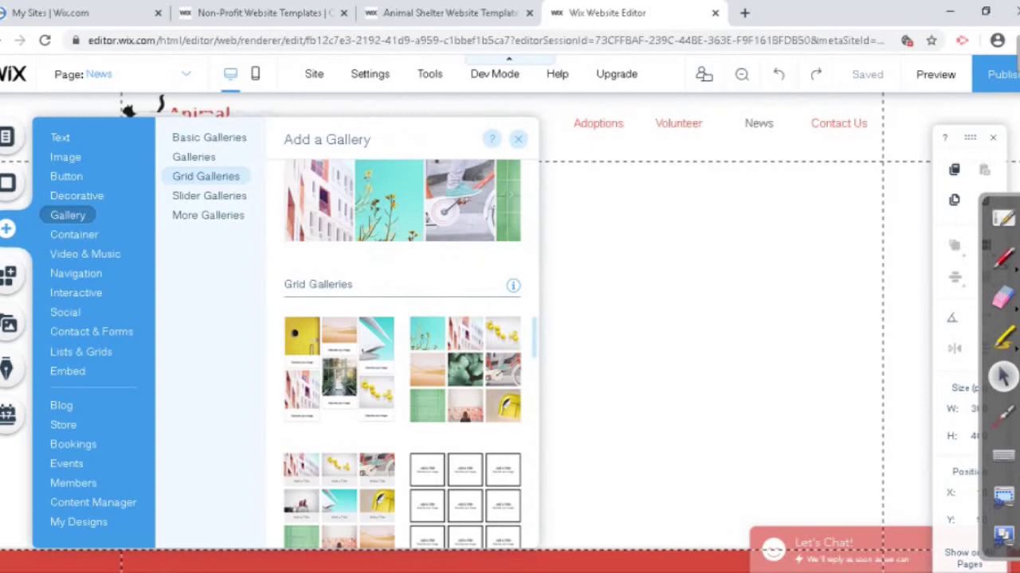
left_click(74, 234)
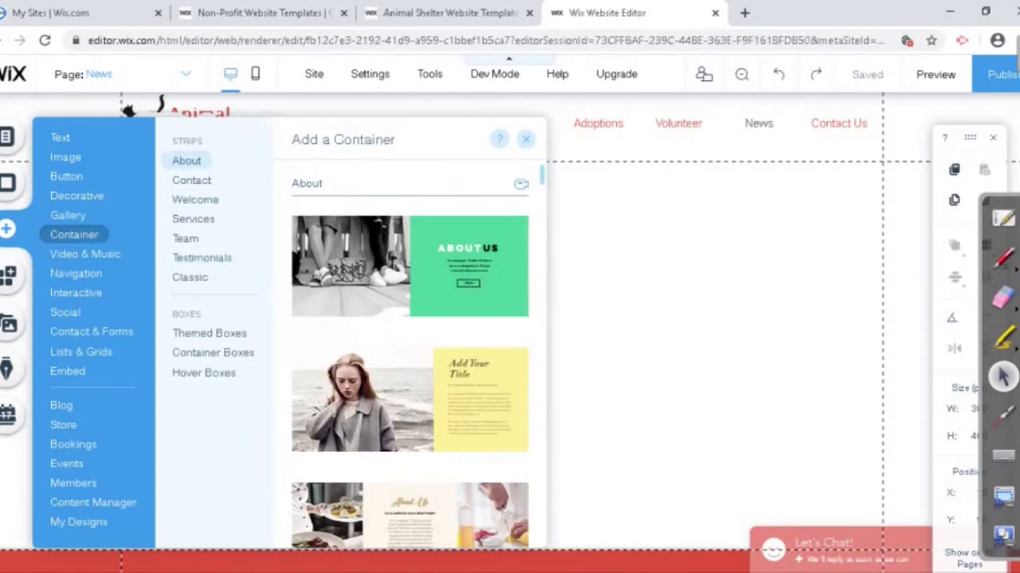
scroll(410, 319, "down", 3)
scroll(409, 350, "down", 3)
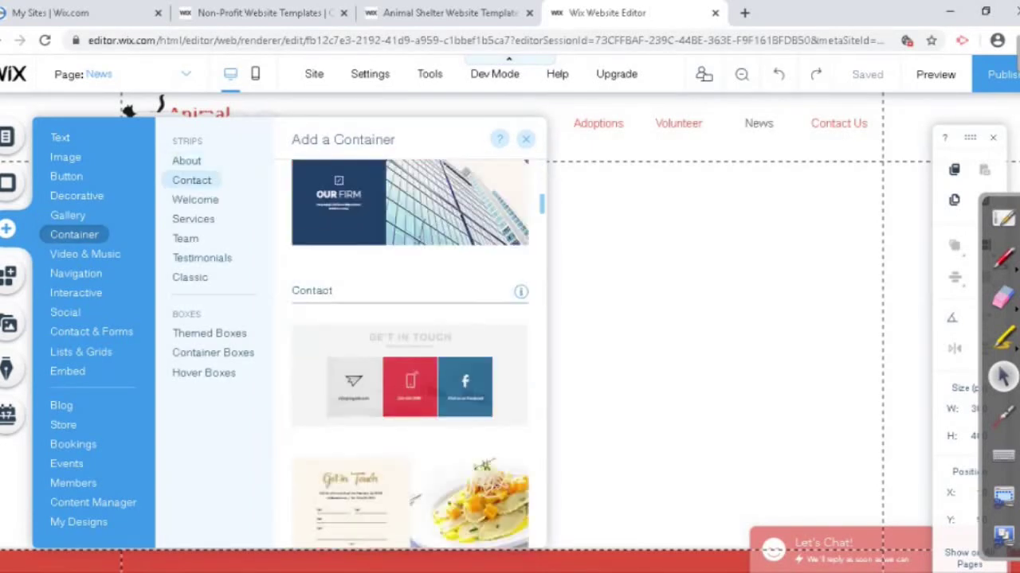
scroll(409, 335, "down", 5)
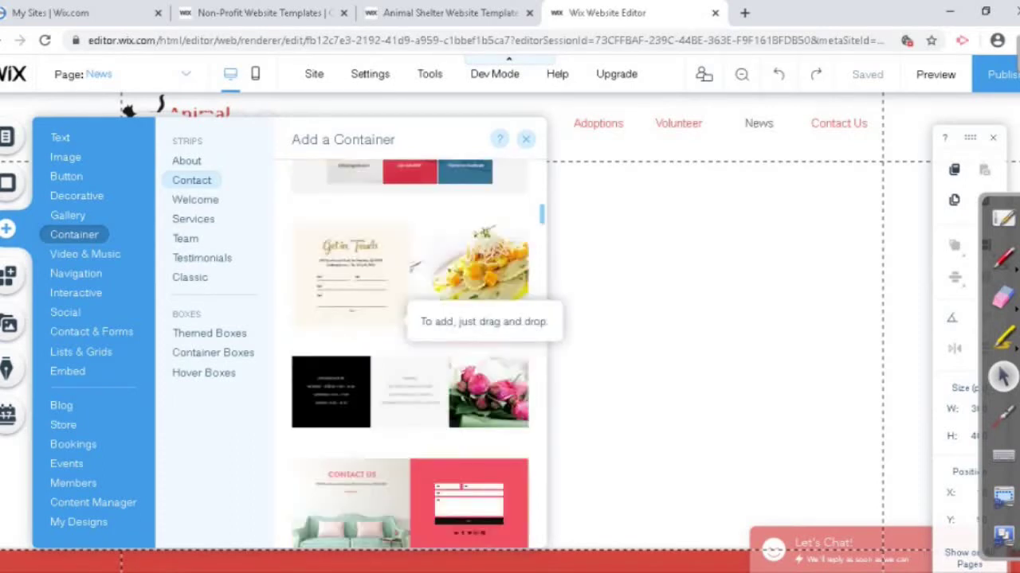
scroll(410, 350, "up", 5)
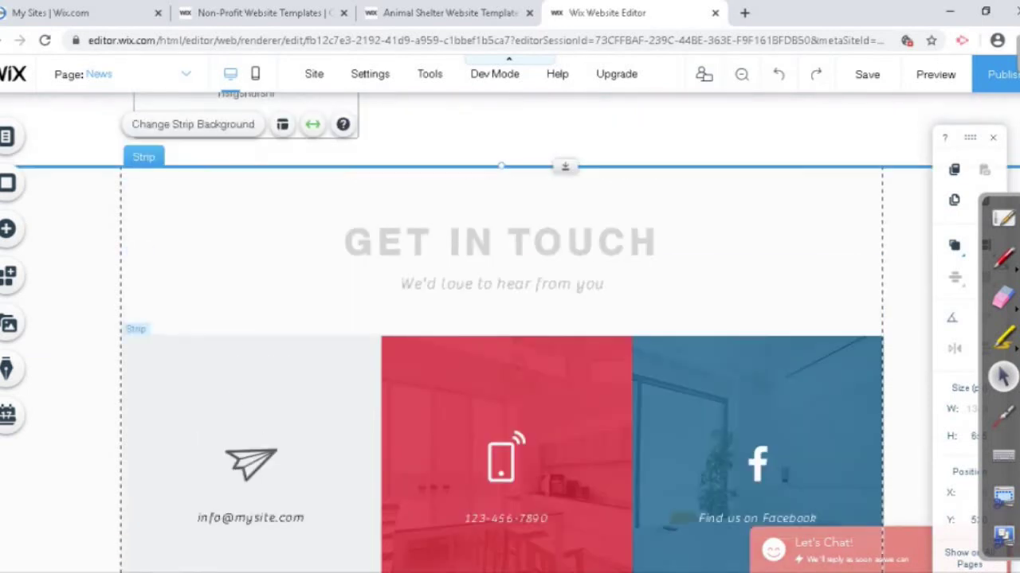
Step: Select the Get in Touch strip's three-column layout, paper-plane icon and placeholder email text
left_click(774, 442)
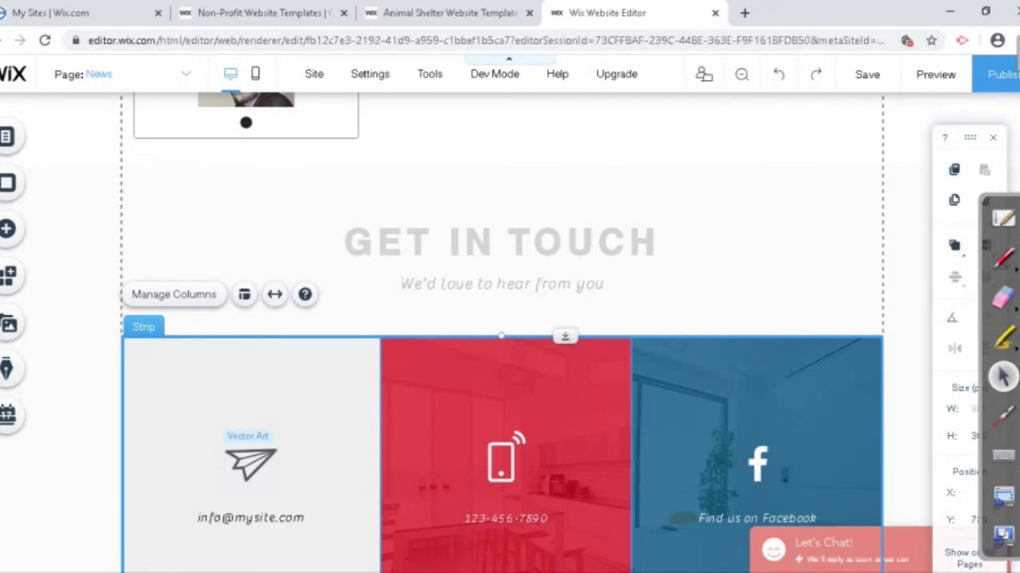
left_click(250, 462)
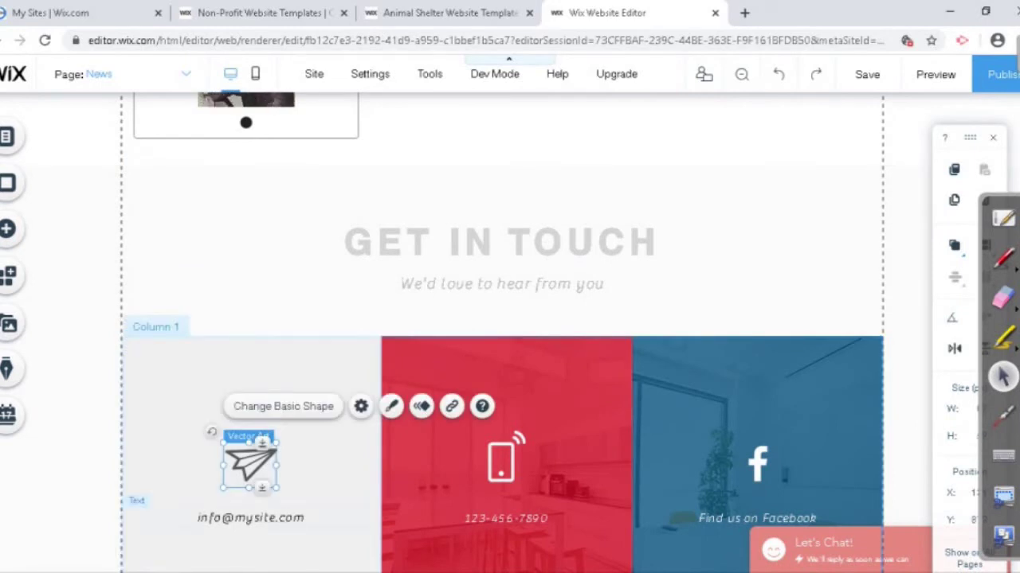
left_click(250, 518)
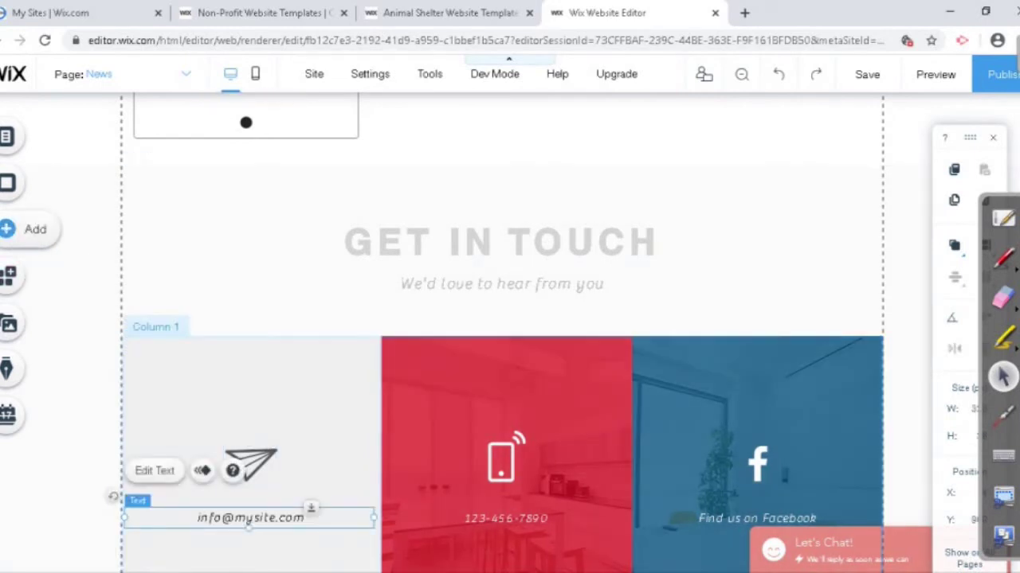
left_click(16, 229)
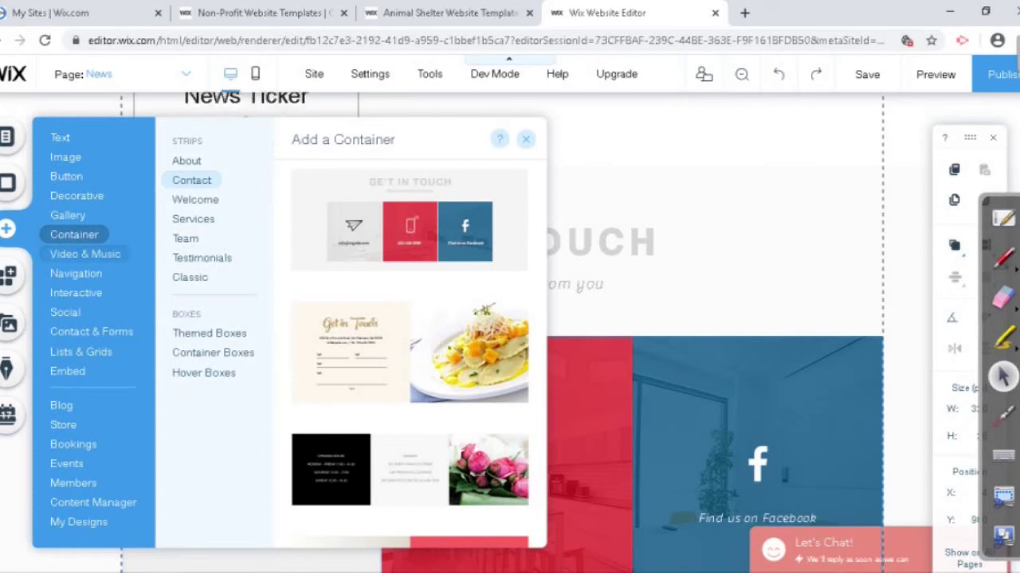
Step: Browse the Wix Video options and the Navigation Anchors elements
left_click(85, 253)
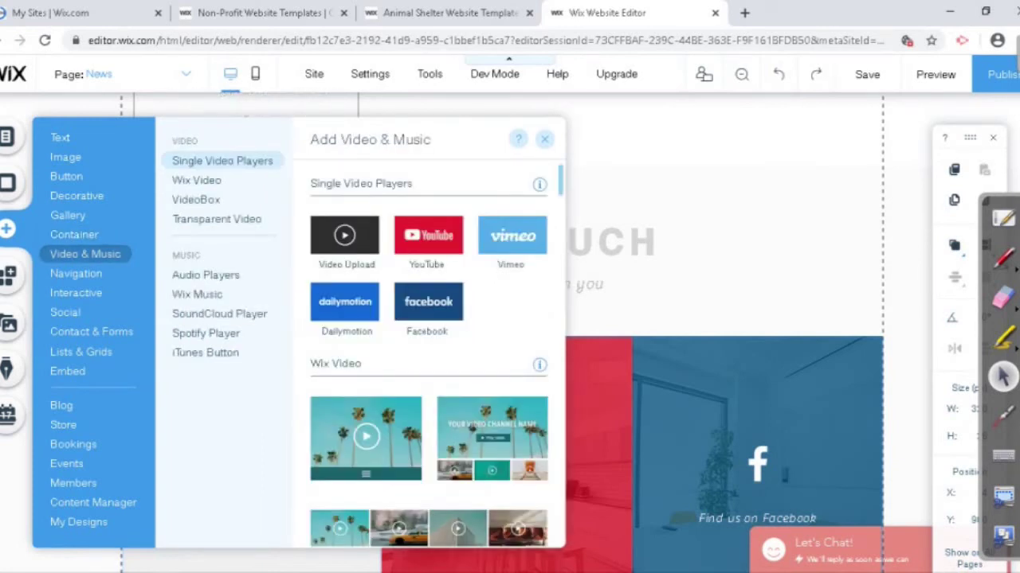
left_click(196, 180)
scroll(429, 350, "down", 10)
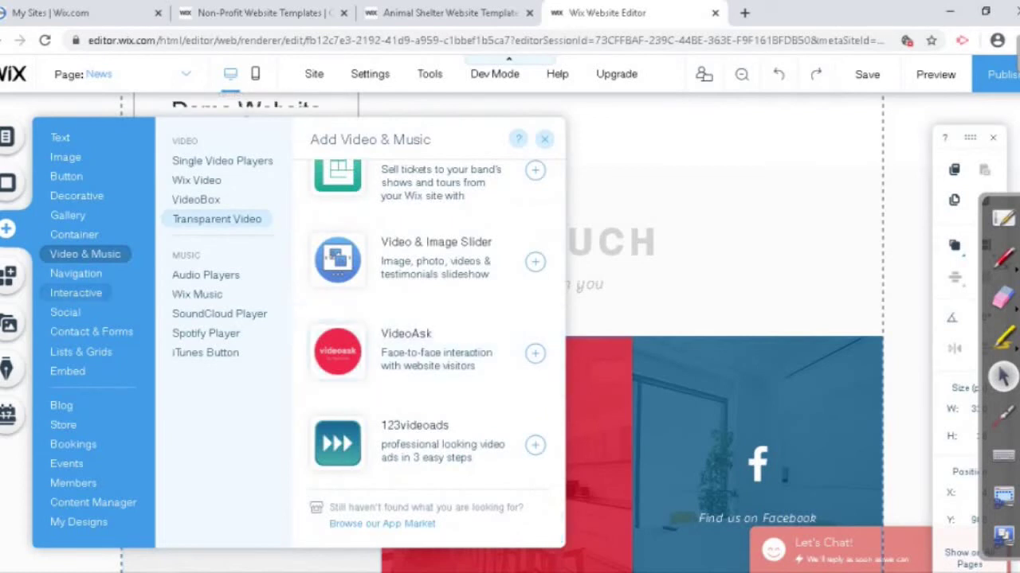
left_click(76, 273)
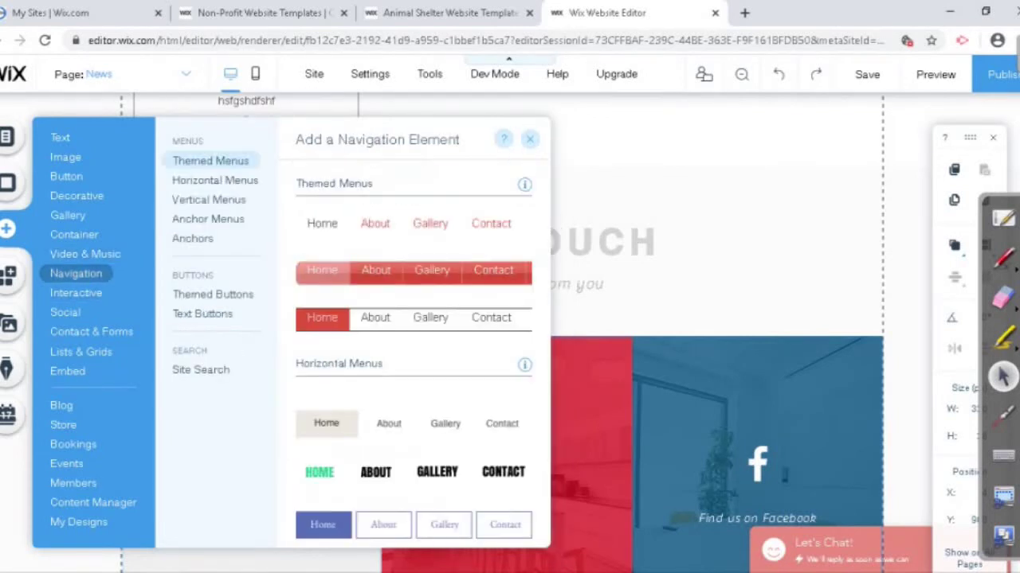
left_click(193, 238)
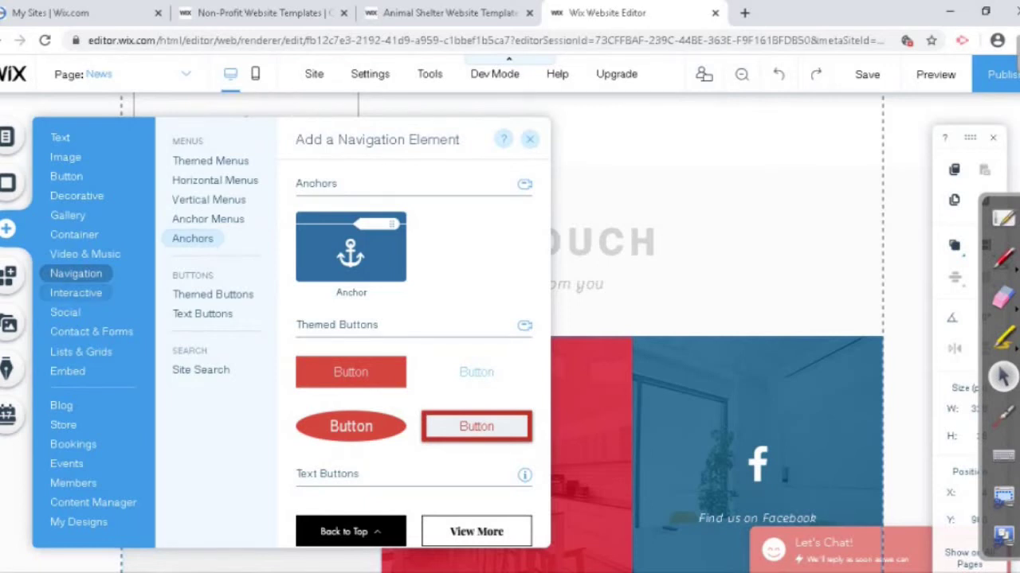
Step: View the Welcome lightbox designs, Facebook social elements and contact form templates
left_click(76, 292)
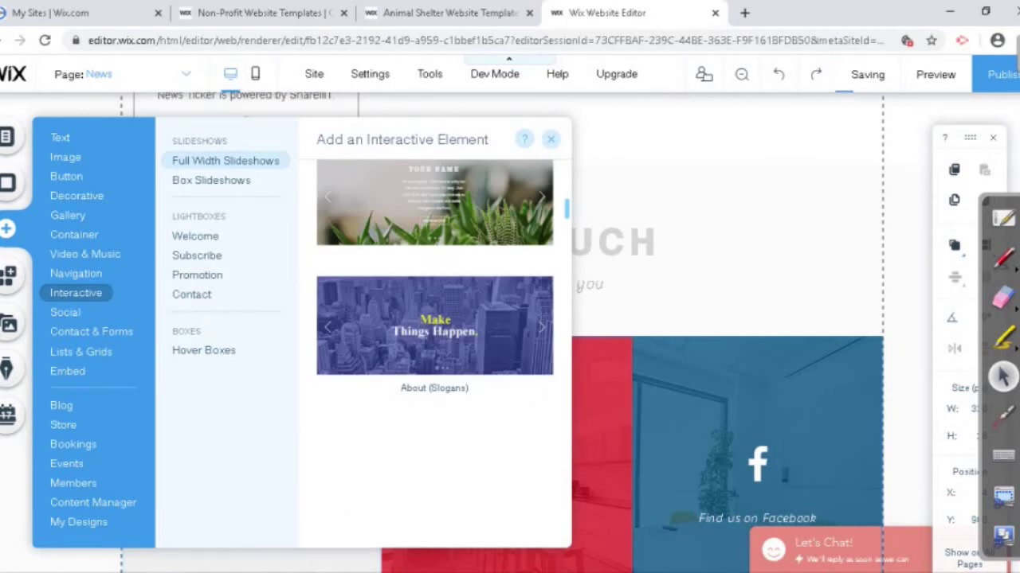
left_click(196, 235)
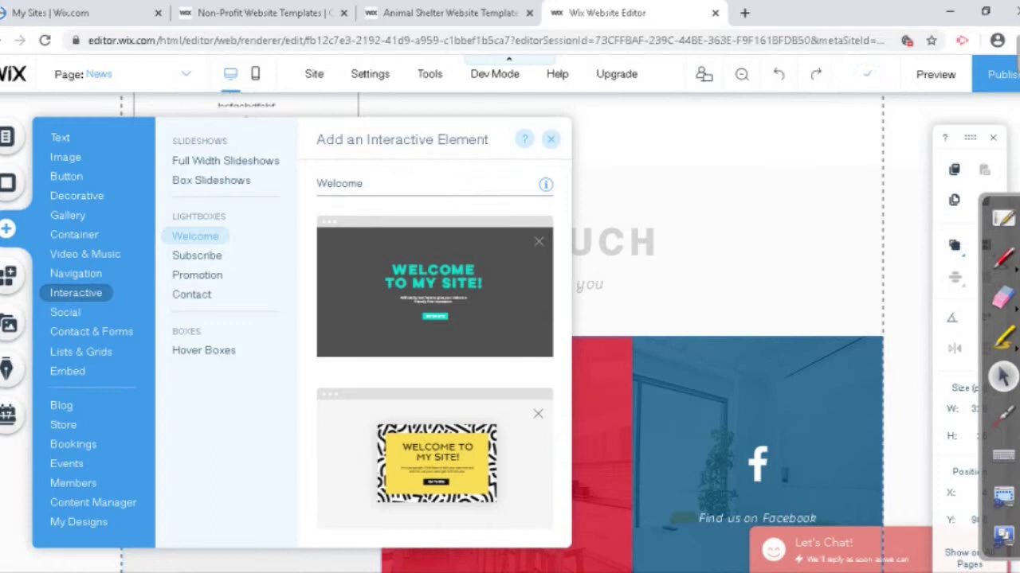
left_click(65, 312)
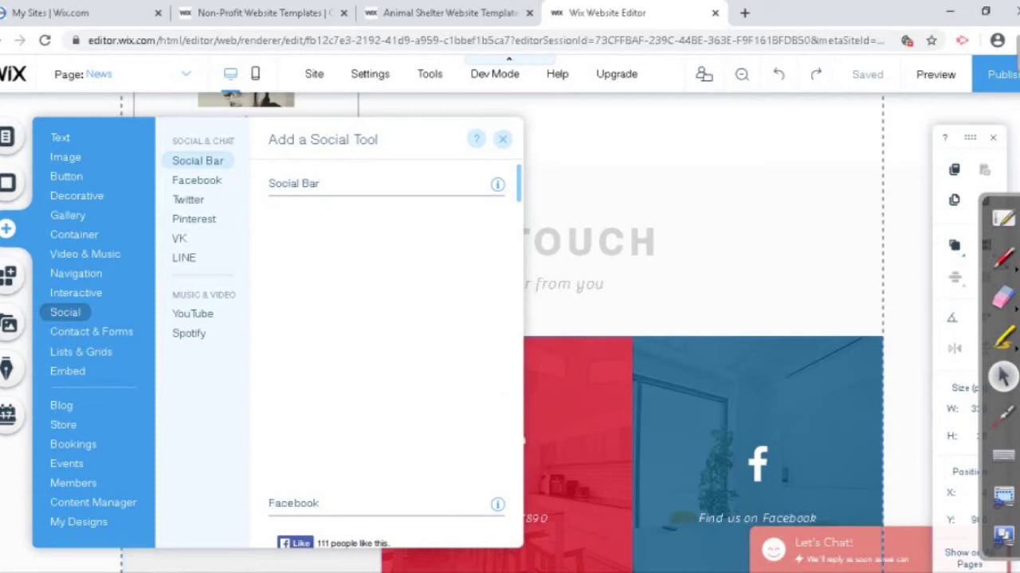
left_click(197, 180)
scroll(387, 342, "down", 10)
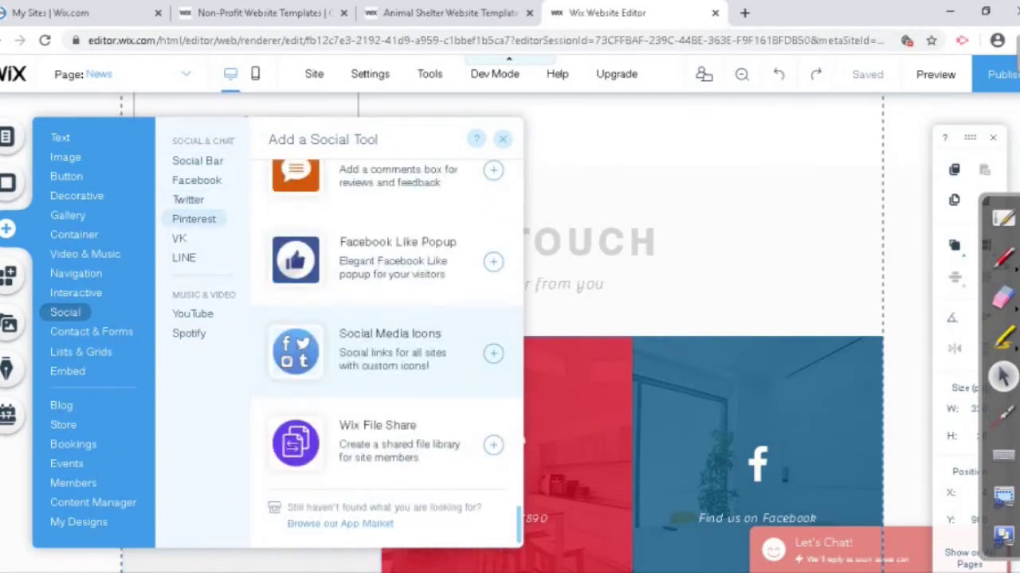
left_click(92, 331)
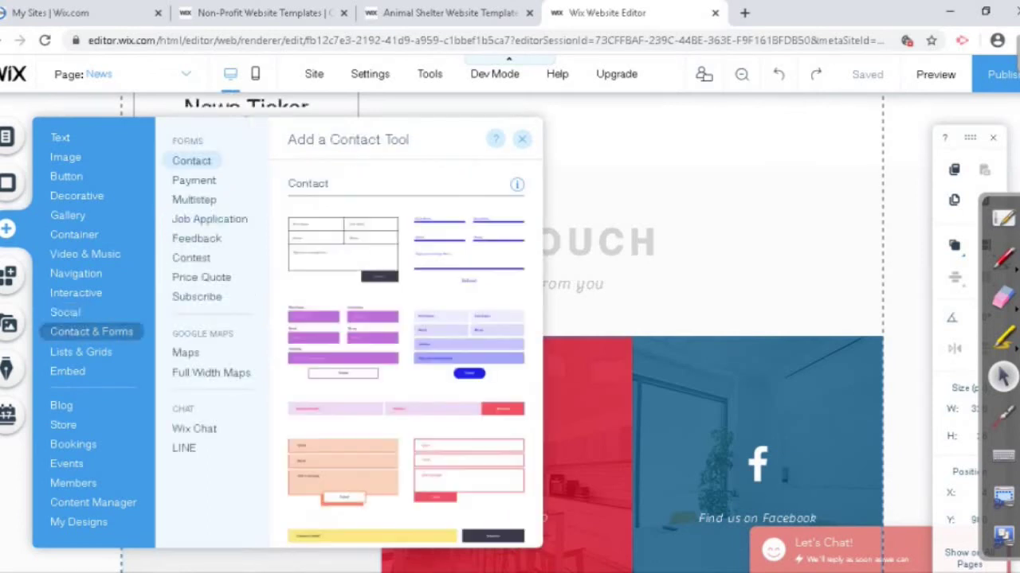
Step: Scroll through the list and grid repeaters and the embeddable HTML iframe elements
scroll(407, 343, "down", 10)
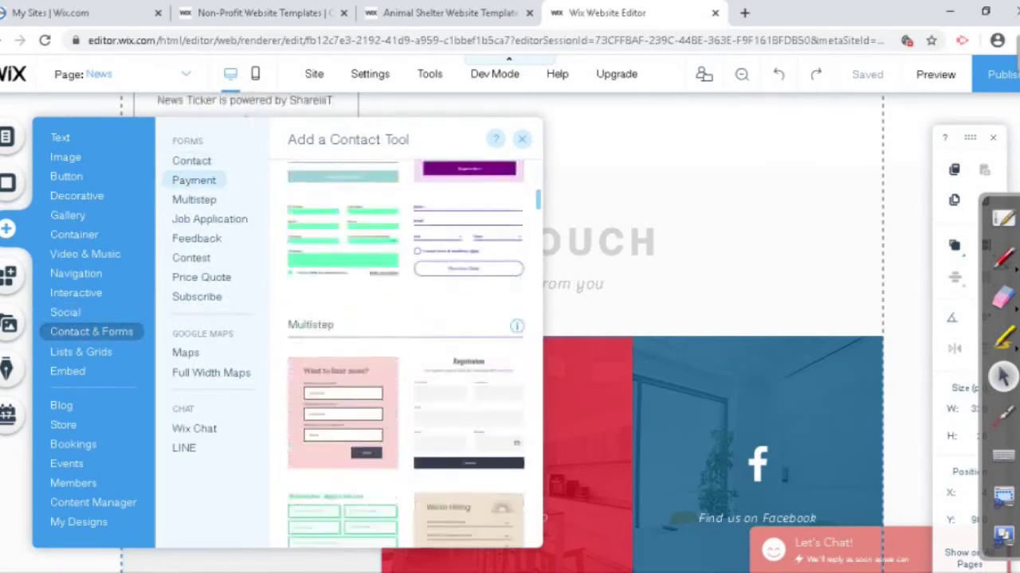
scroll(406, 351, "down", 10)
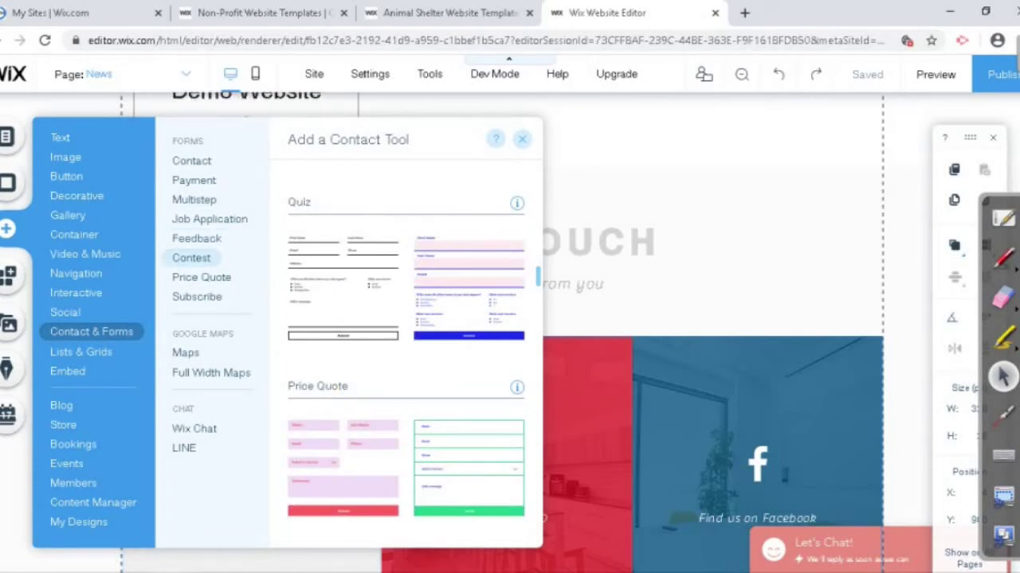
left_click(80, 351)
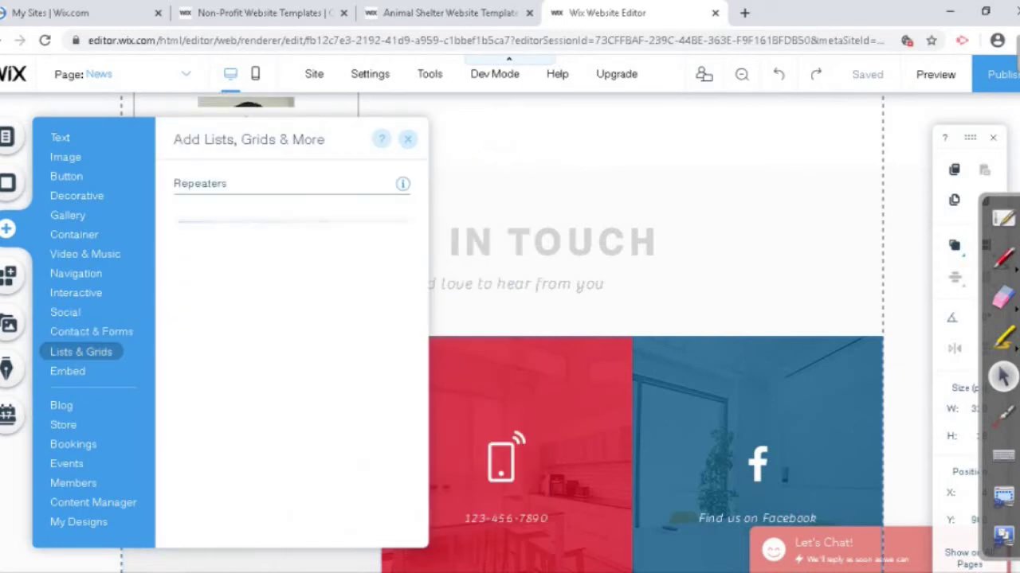
scroll(292, 335, "down", 10)
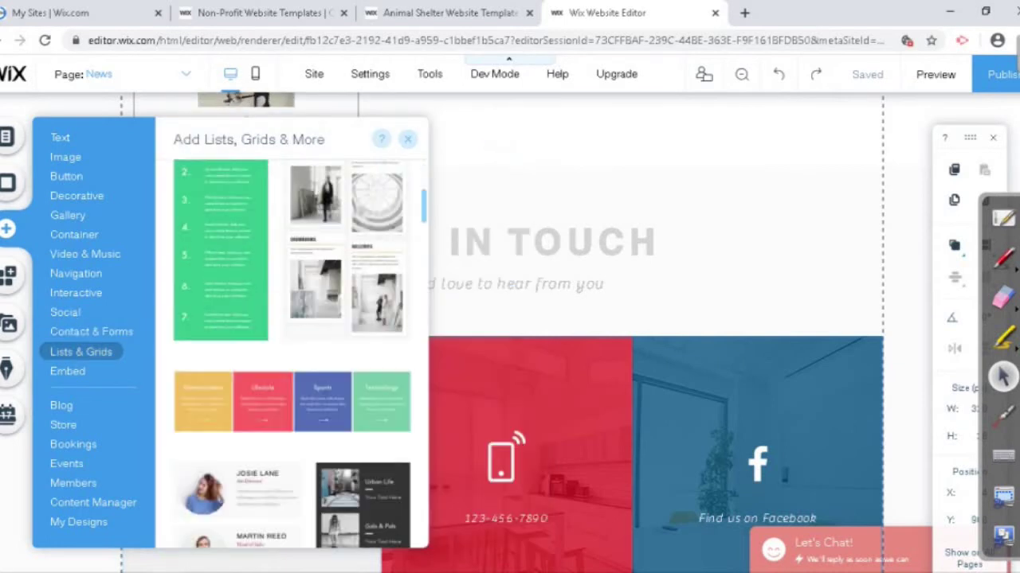
scroll(291, 334, "down", 10)
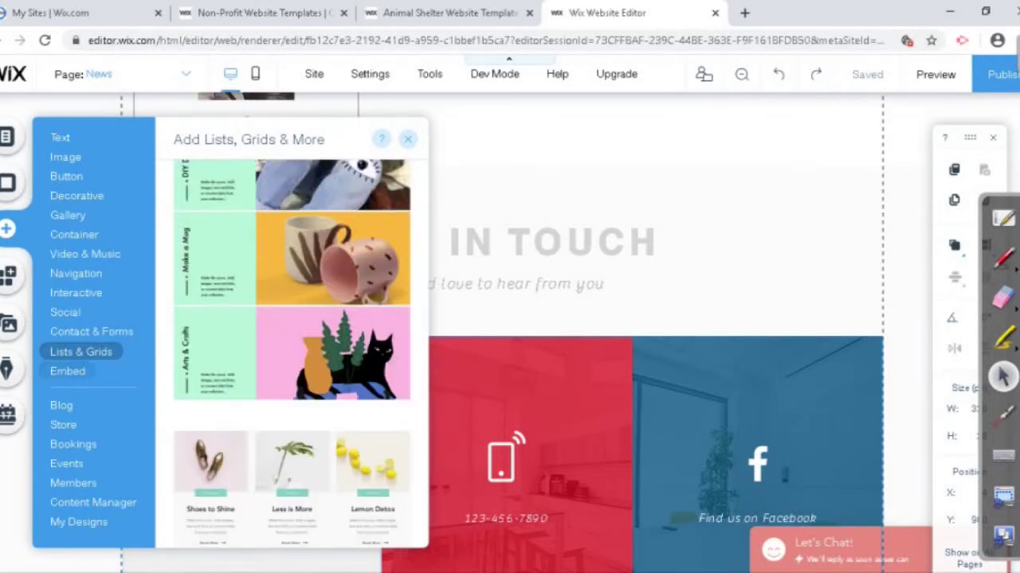
left_click(68, 371)
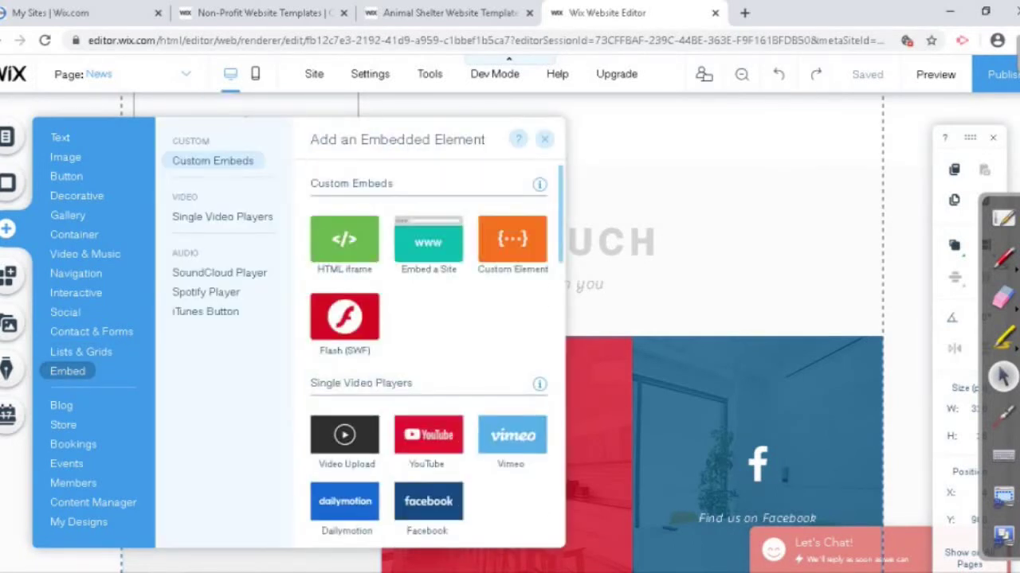
scroll(428, 334, "down", 4)
scroll(429, 334, "down", 6)
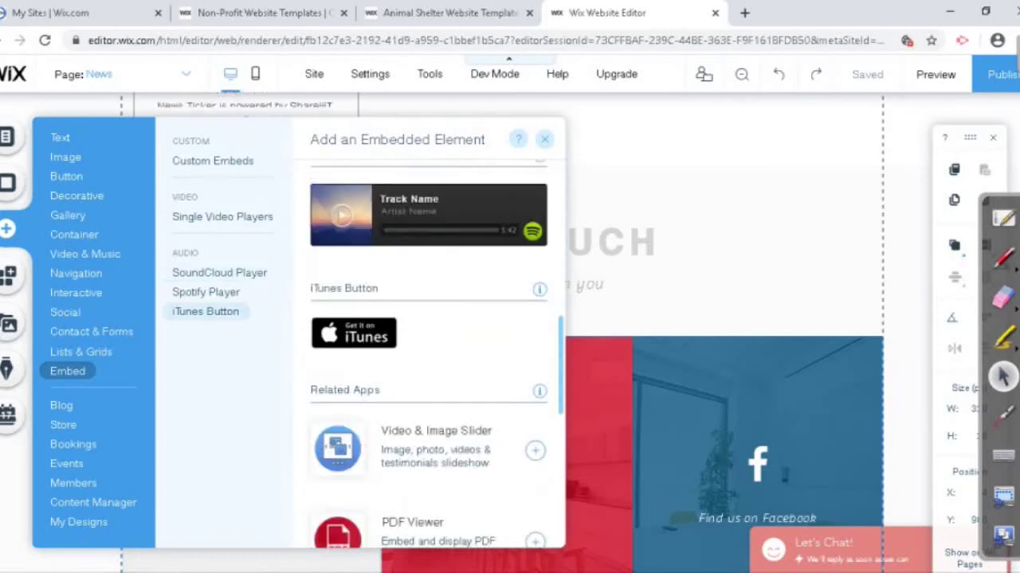
scroll(430, 291, "down", 2)
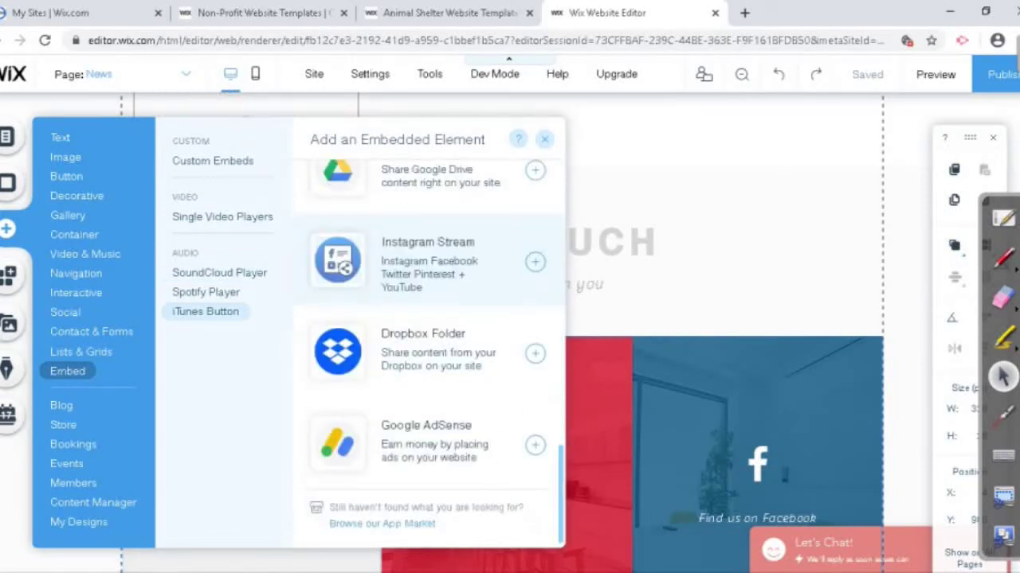
scroll(430, 291, "up", 4)
scroll(430, 290, "down", 4)
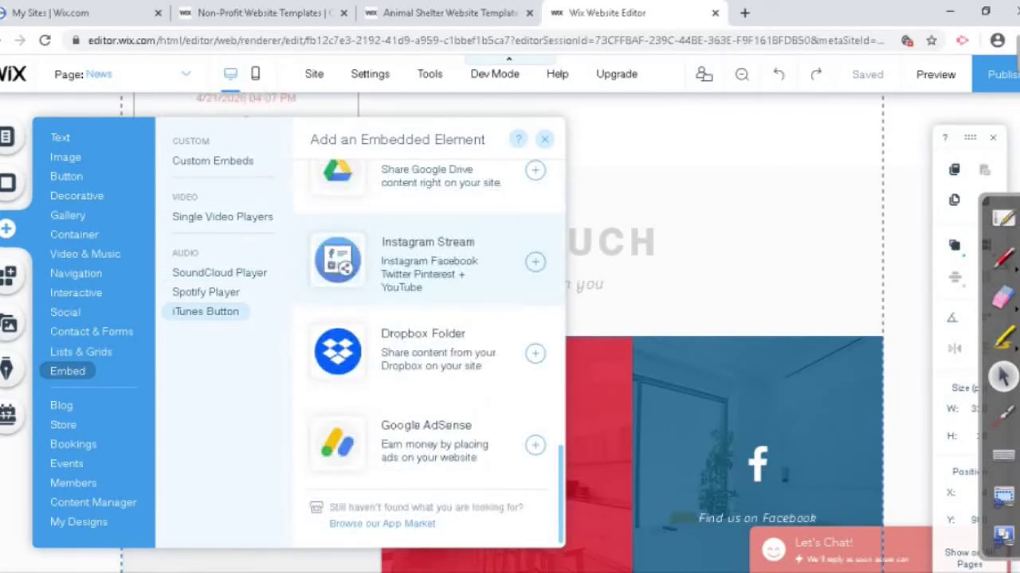
scroll(428, 335, "up", 5)
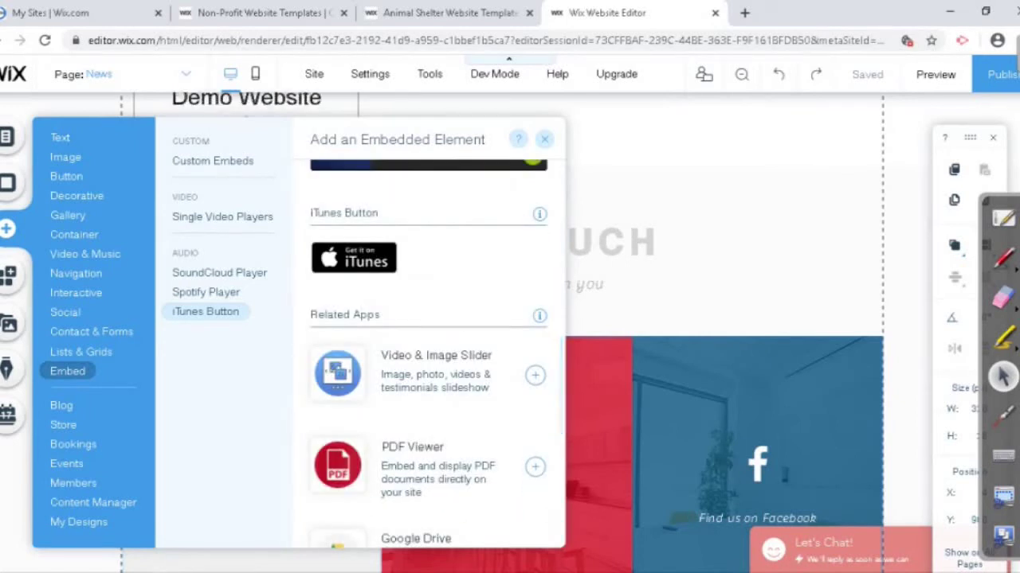
Step: Check the Blog, Store and Bookings options, then close the add-elements panel
left_click(61, 406)
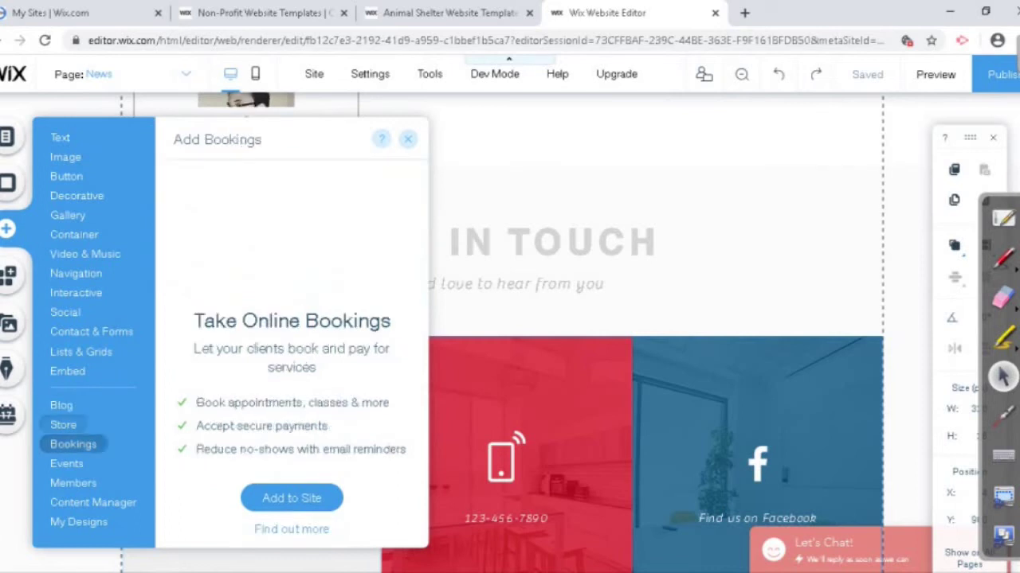
mouse_move(63, 424)
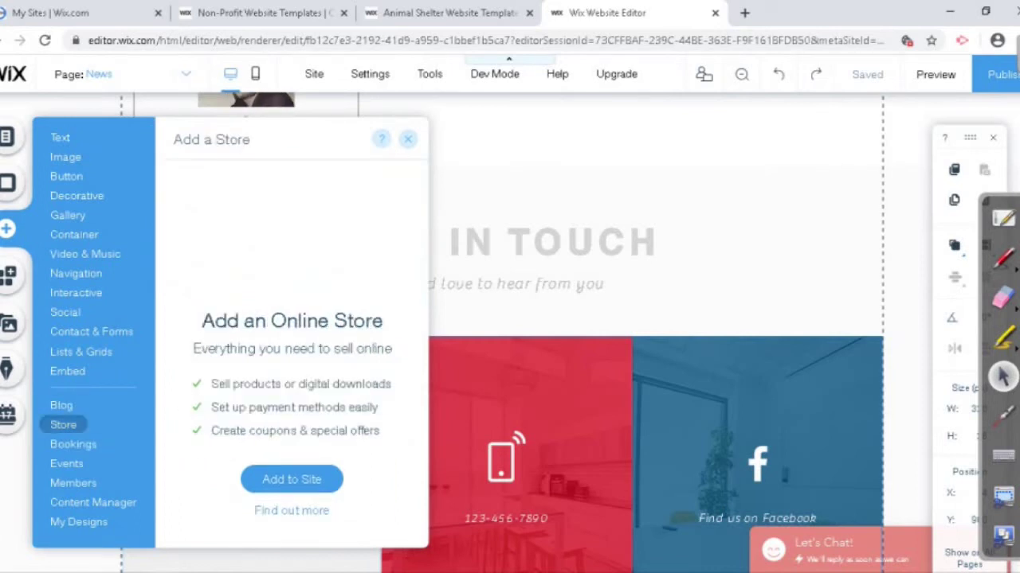
mouse_move(72, 444)
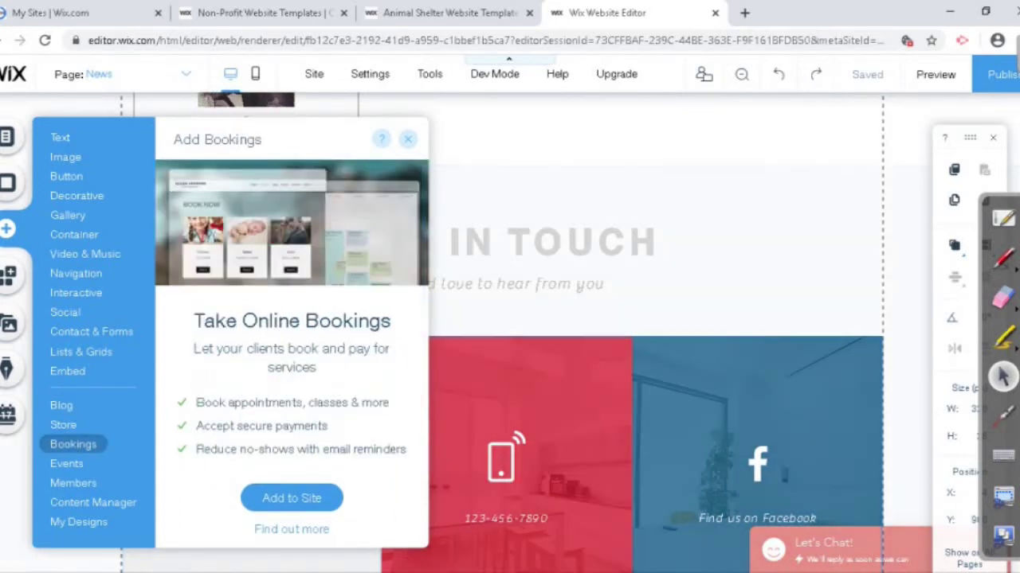
left_click(251, 517)
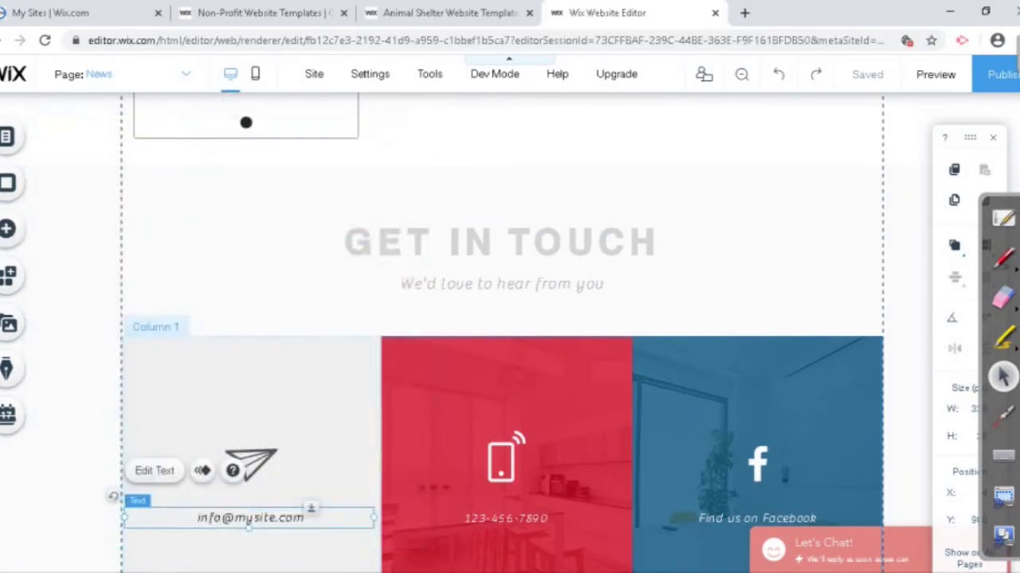
Step: Scroll the News page down and back up to review the Get in Touch strip
scroll(251, 517, "down", 3)
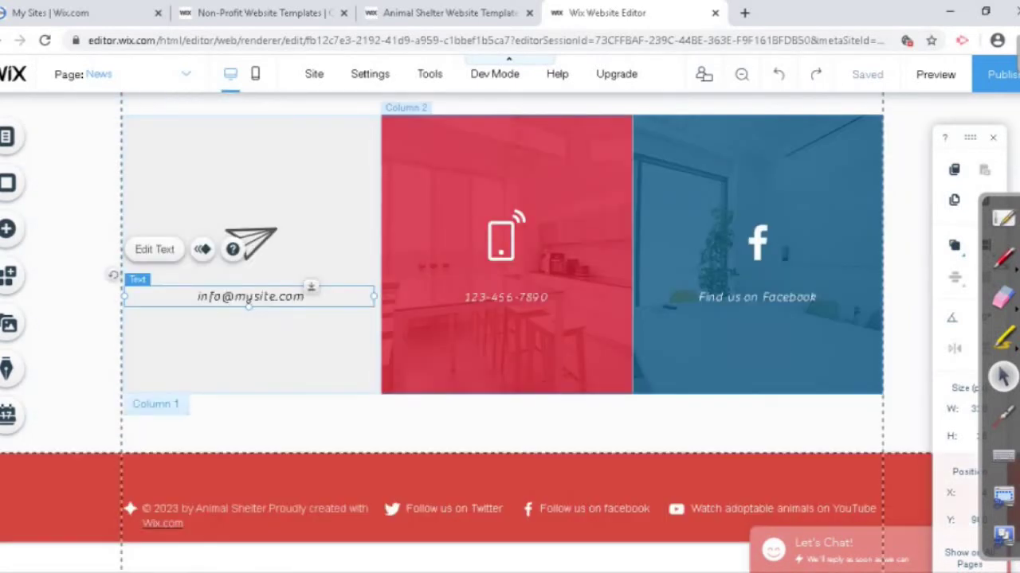
scroll(505, 319, "up", 7)
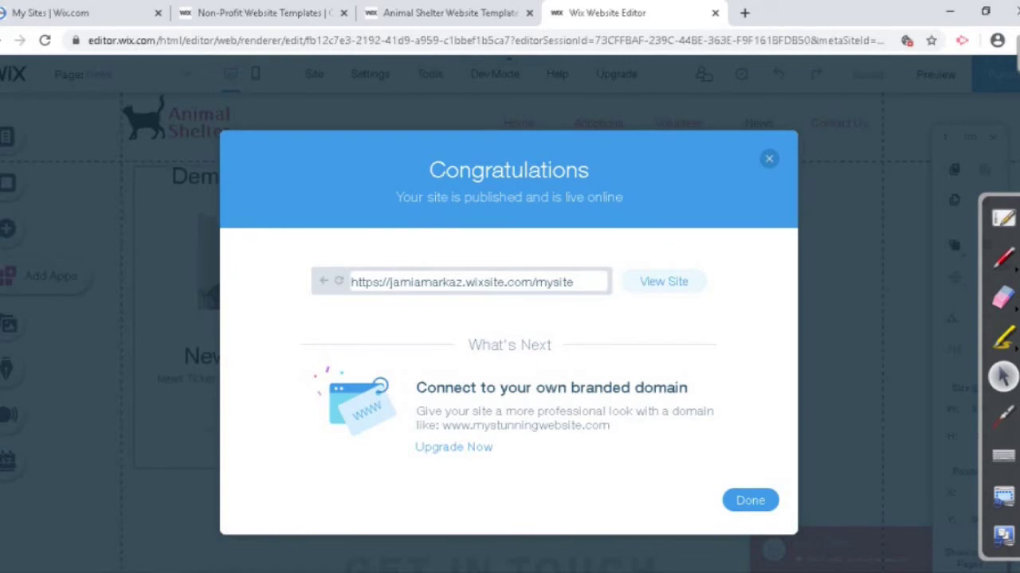
Step: Copy the full published wixsite address and close the Congratulations dialog
left_click_drag(390, 282, 455, 282)
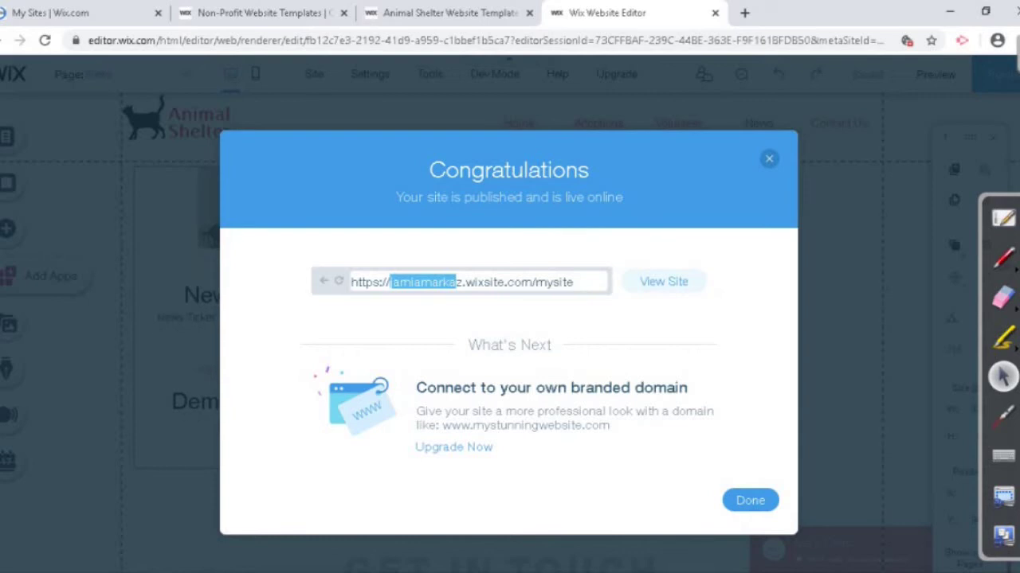
left_click(456, 282)
double_click(555, 282)
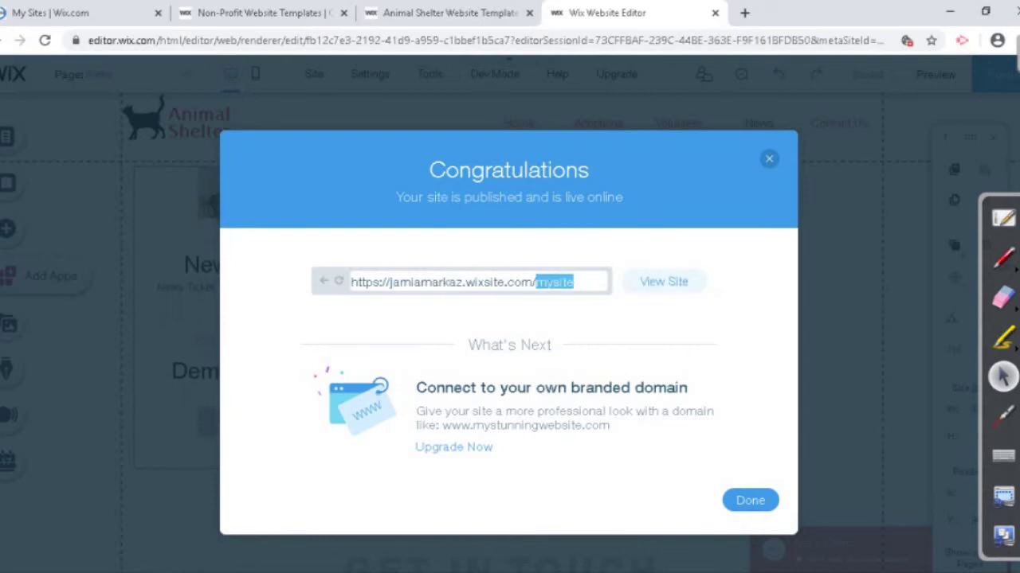
left_click(554, 282)
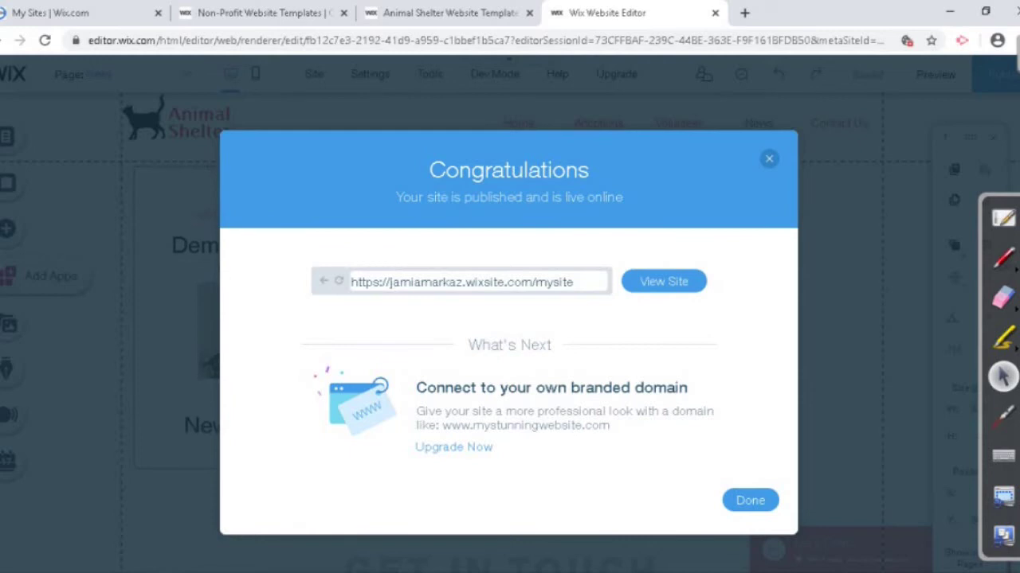
left_click_drag(573, 282, 350, 282)
key("ctrl+c")
right_click(371, 278)
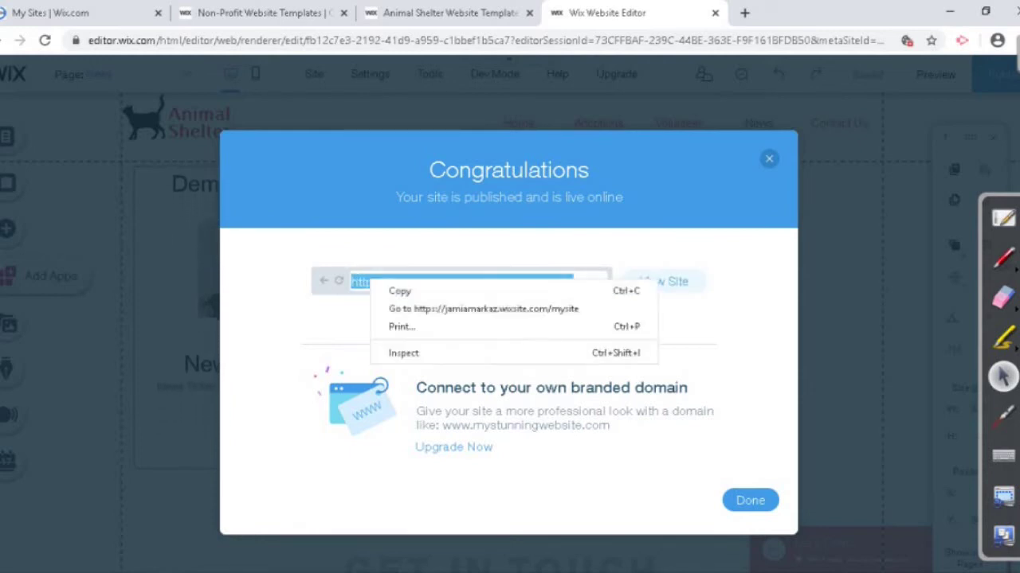
left_click(390, 290)
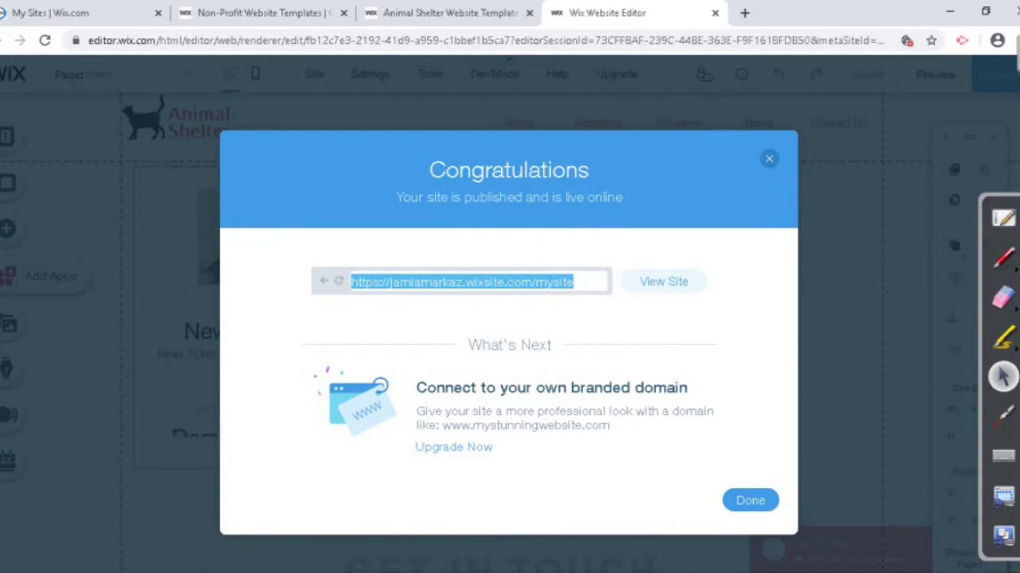
left_click(749, 500)
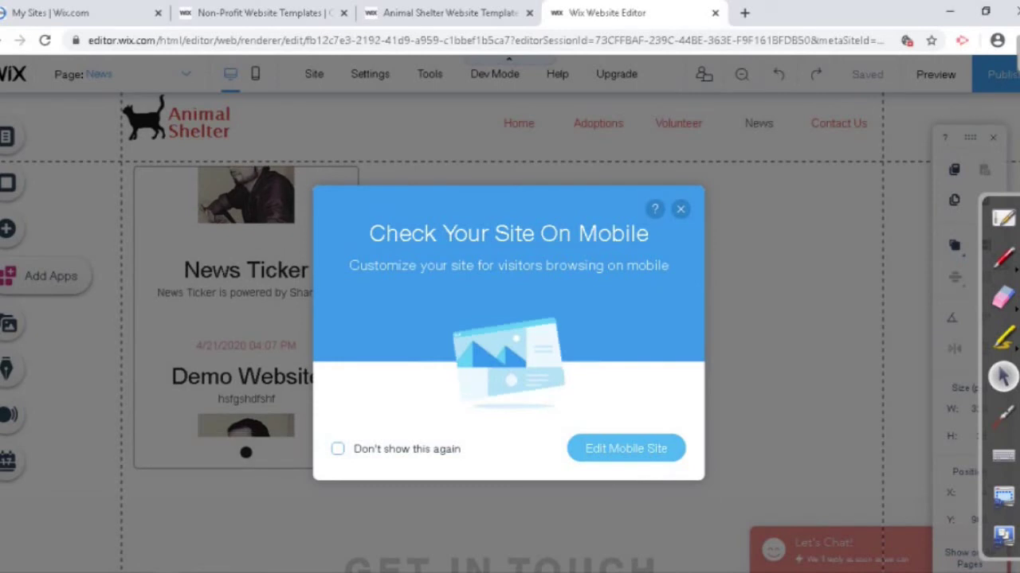
Step: Tick 'Don't show this again', close the mobile-check prompt, and return to the desktop editor
left_click(338, 449)
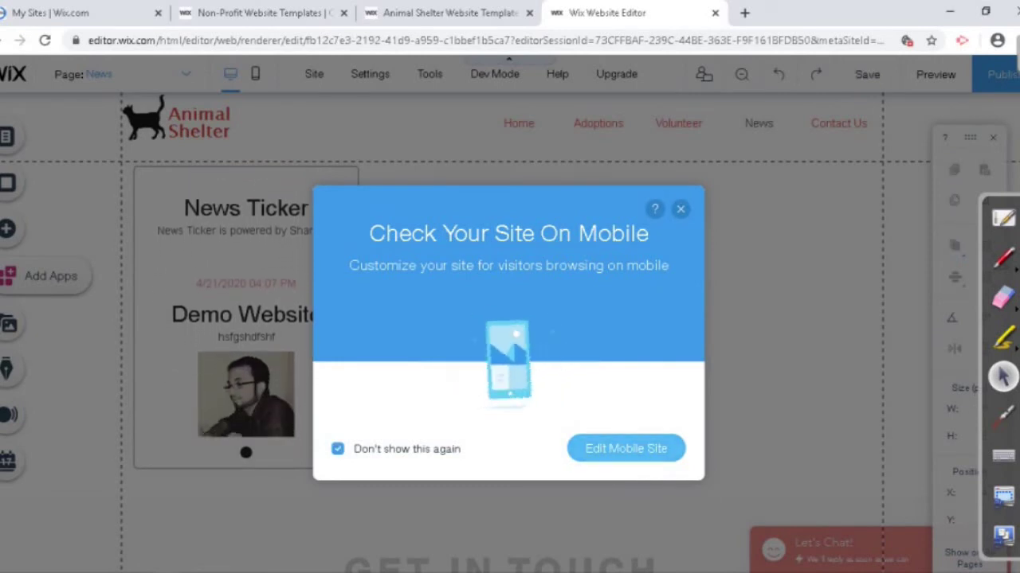
key("Escape")
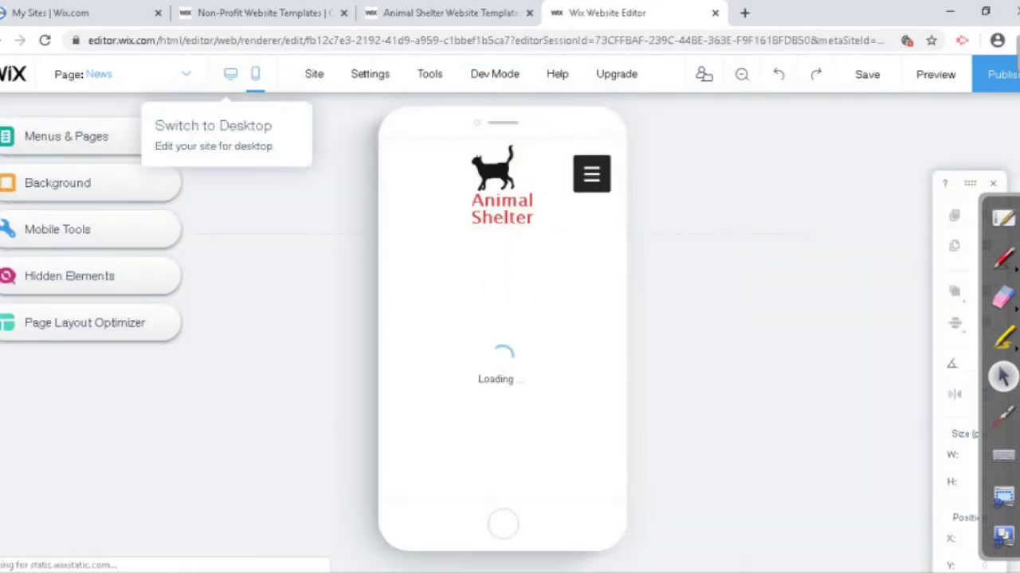
left_click(230, 74)
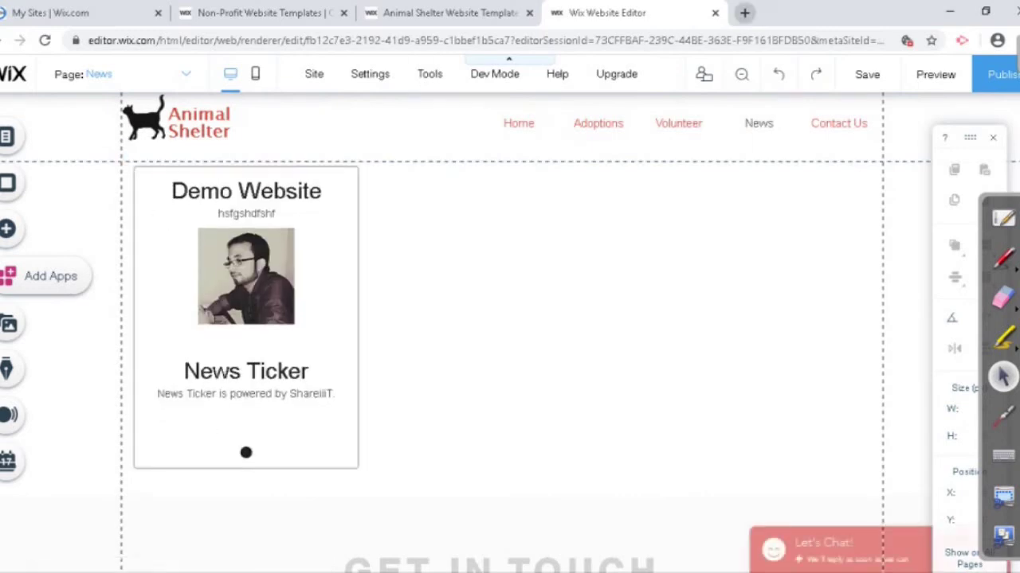
Step: Load the copied published Animal Shelter site address in a new Chrome tab
key("ctrl+t")
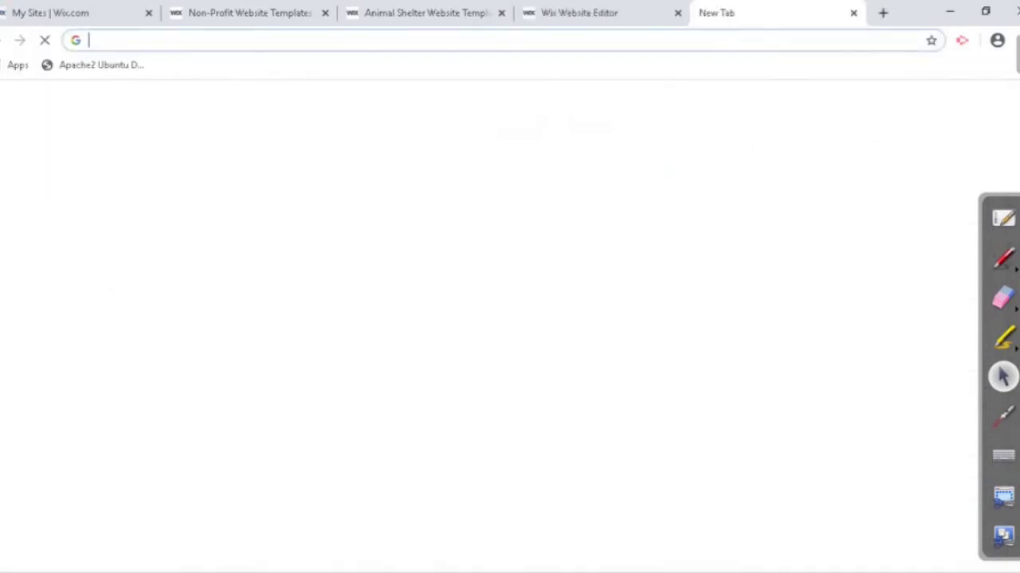
key("ctrl+v")
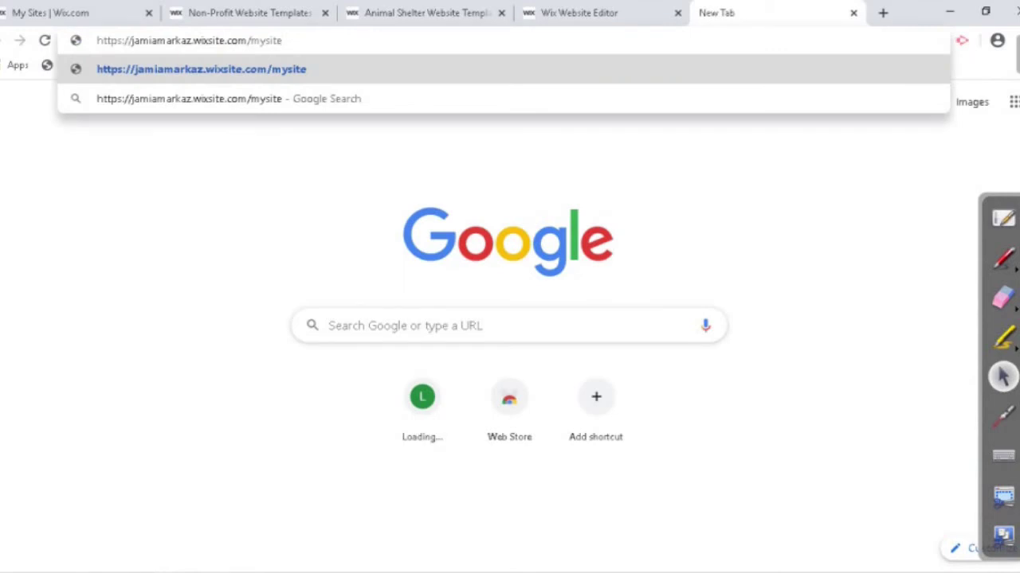
key("Return")
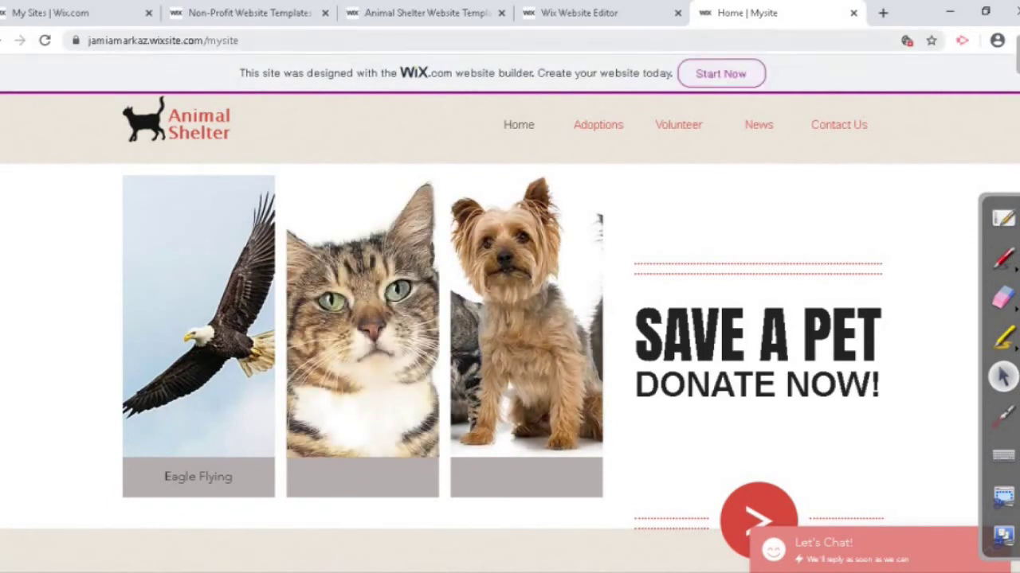
Step: Inspect the live site's account and wixsite.com address and page, then close that tab
left_click(88, 40)
left_click_drag(88, 40, 194, 40)
left_click_drag(273, 39, 237, 40)
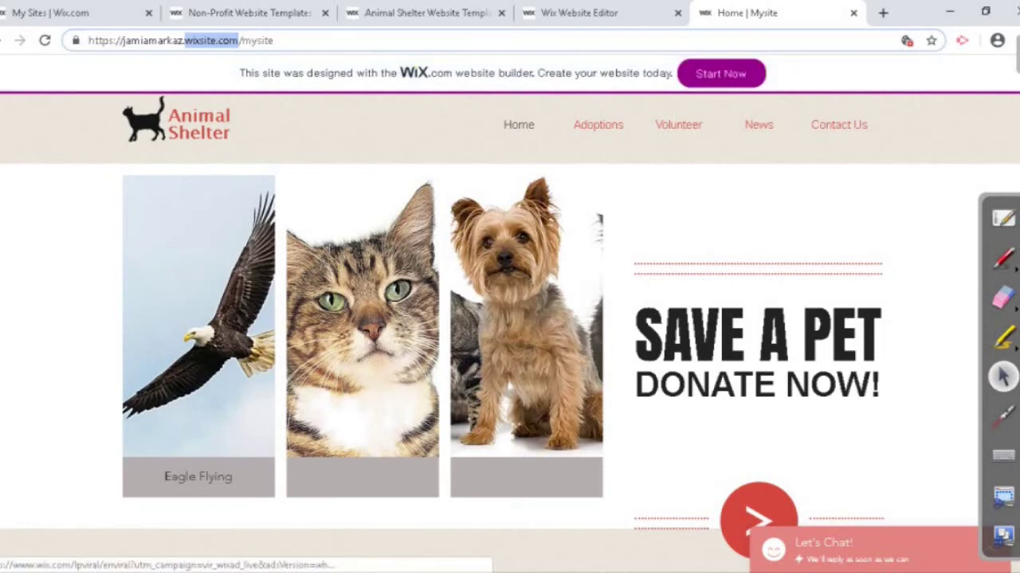
scroll(510, 318, "down", 10)
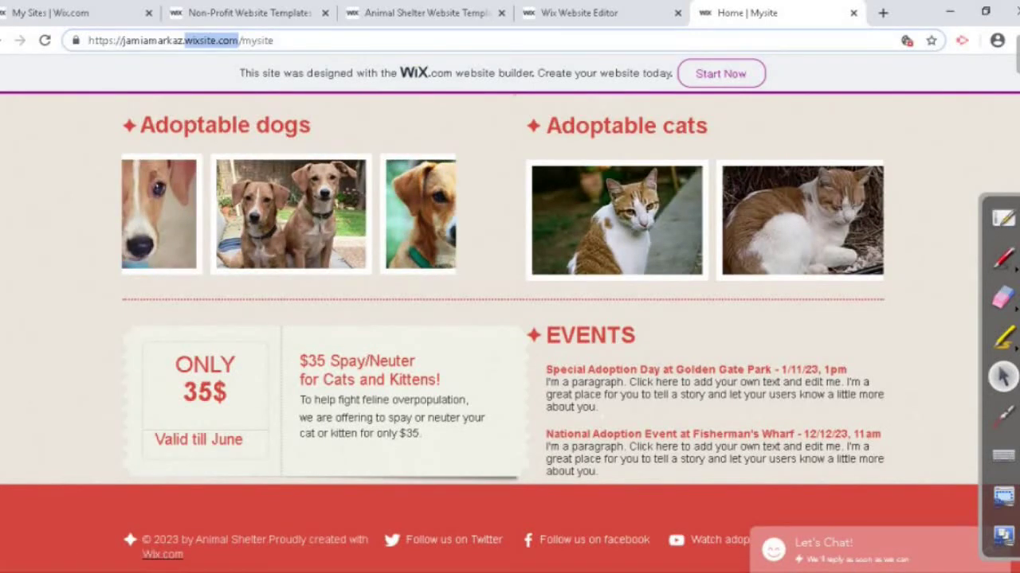
left_click(853, 13)
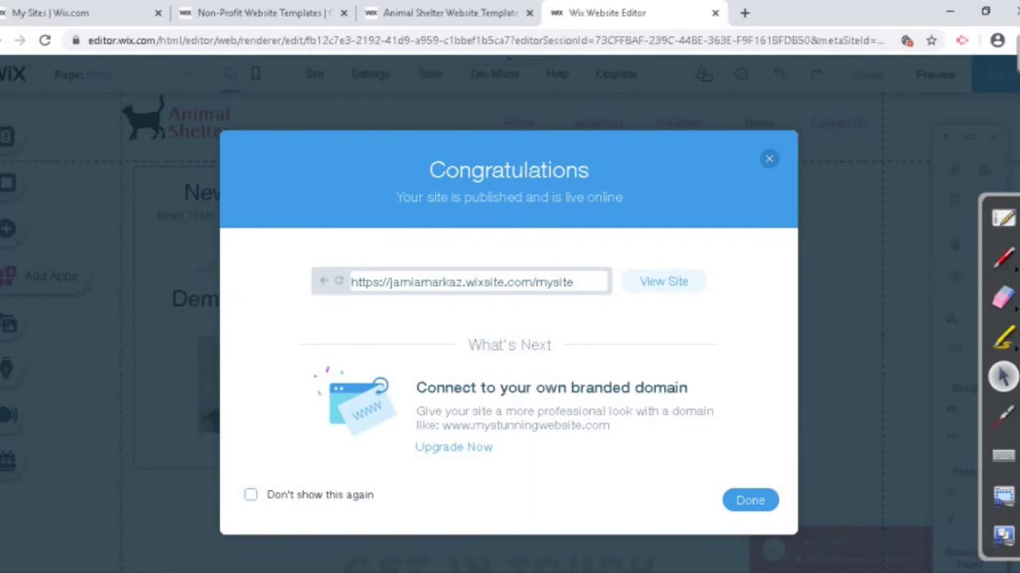
Step: Open the Yearly Premium Plan purchase page and review its features and payment form
left_click(453, 447)
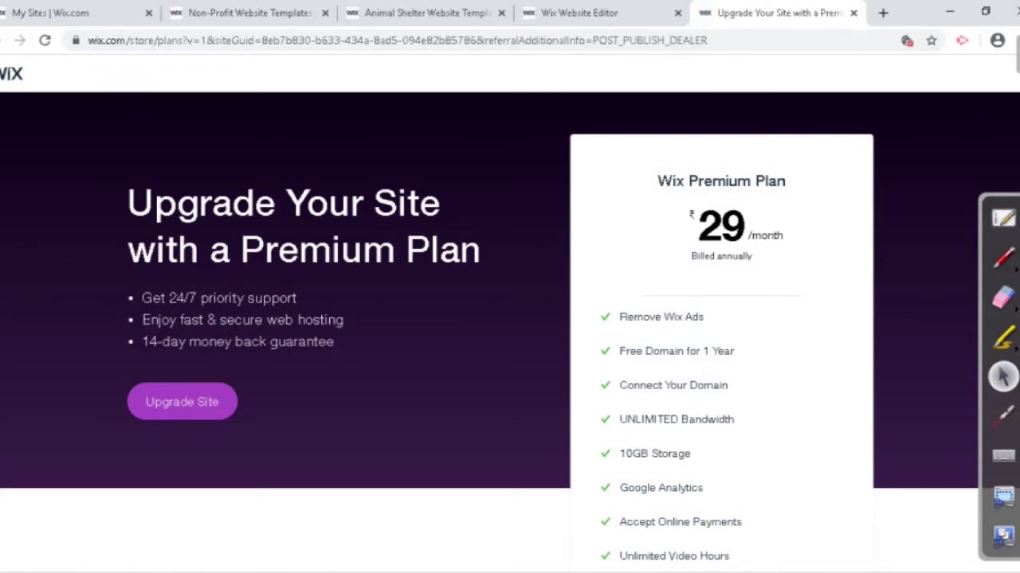
scroll(509, 319, "down", 5)
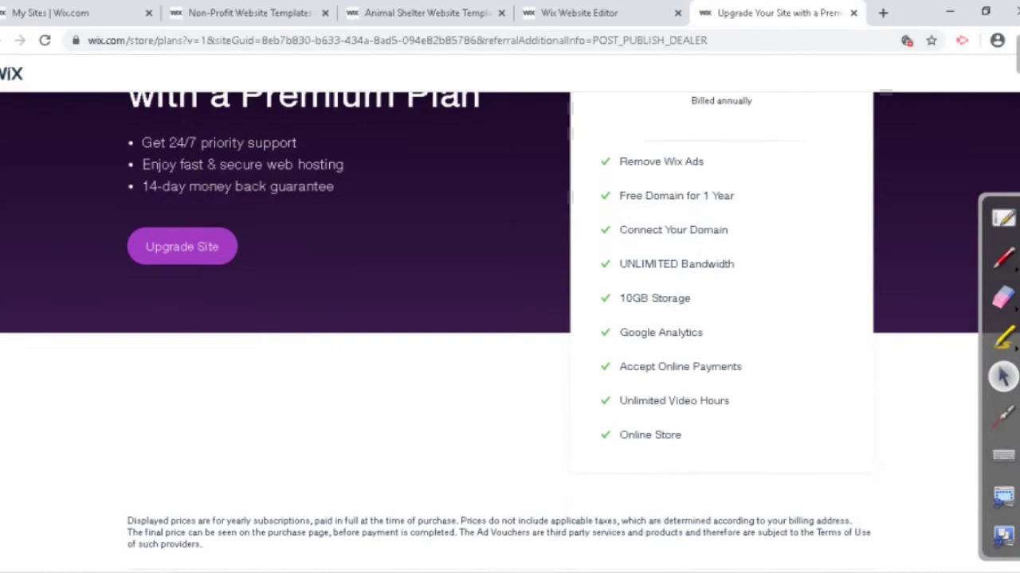
scroll(510, 319, "up", 5)
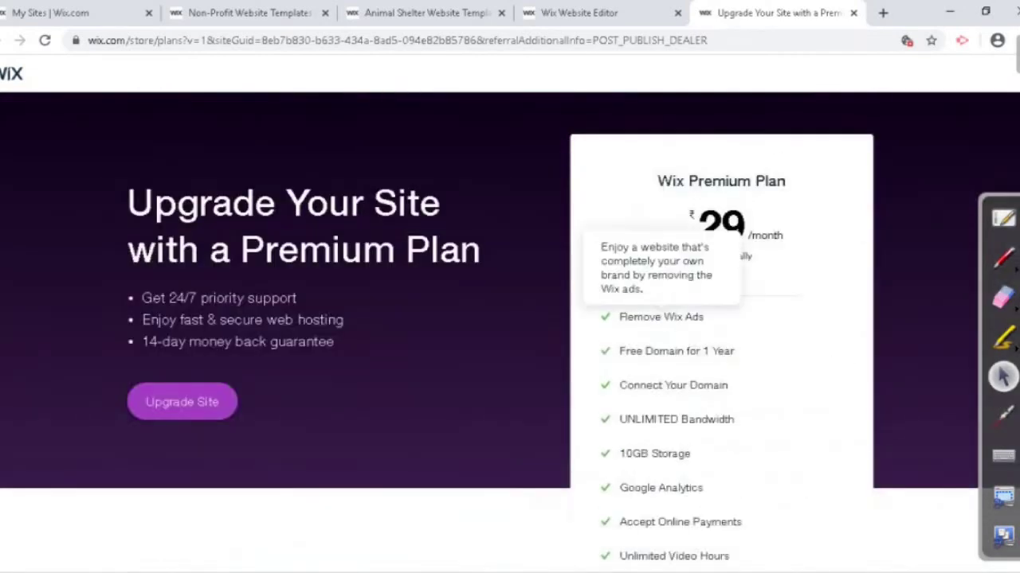
scroll(669, 334, "down", 1)
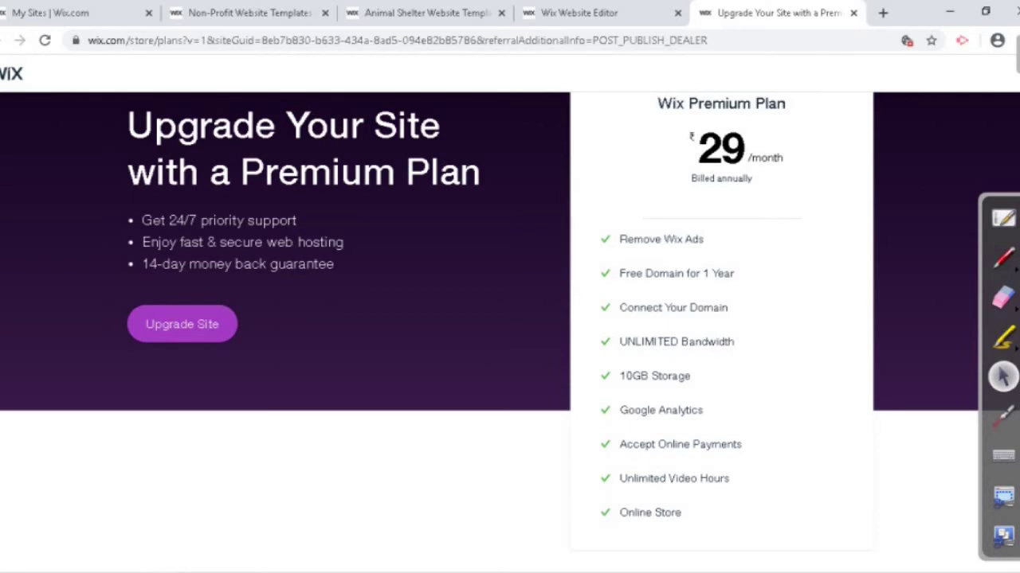
mouse_move(676, 273)
mouse_move(676, 342)
scroll(510, 318, "down", 2)
scroll(510, 319, "down", 4)
scroll(653, 454, "down", 2)
scroll(653, 454, "up", 8)
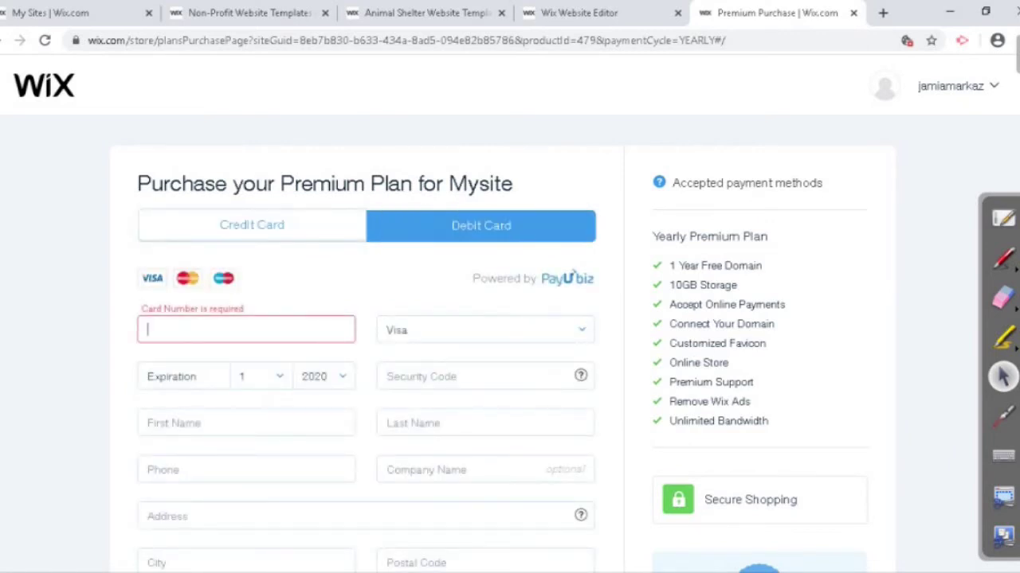
Step: Close the Premium Purchase tab and confirm Leave on the 'Leave site?' prompt
scroll(573, 275, "down", 5)
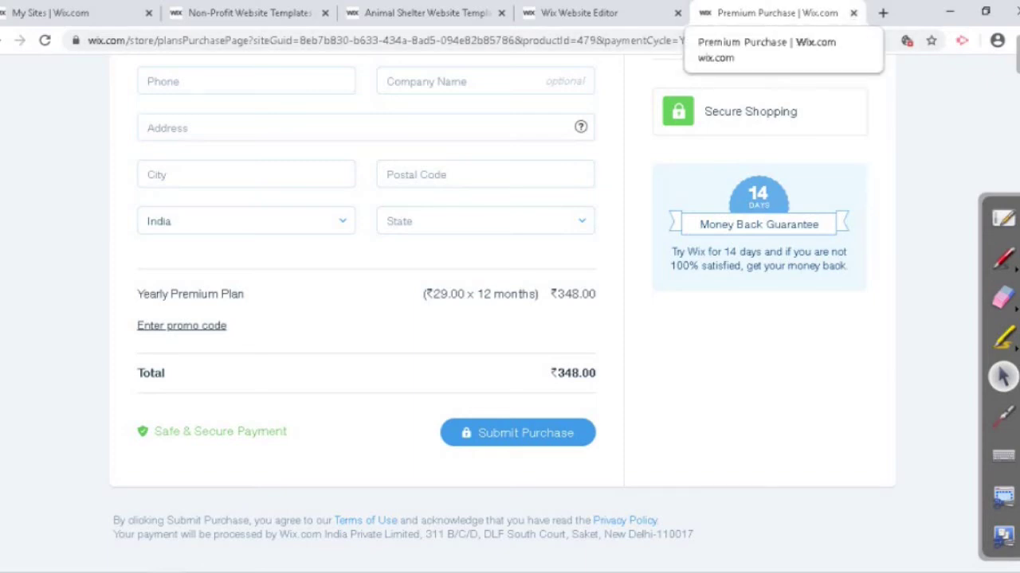
left_click(853, 13)
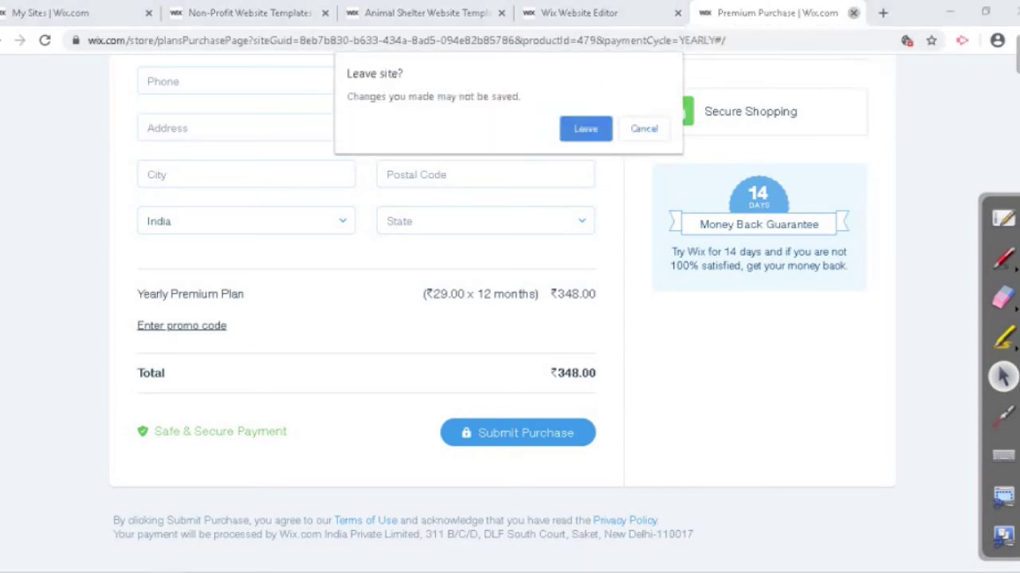
key("Return")
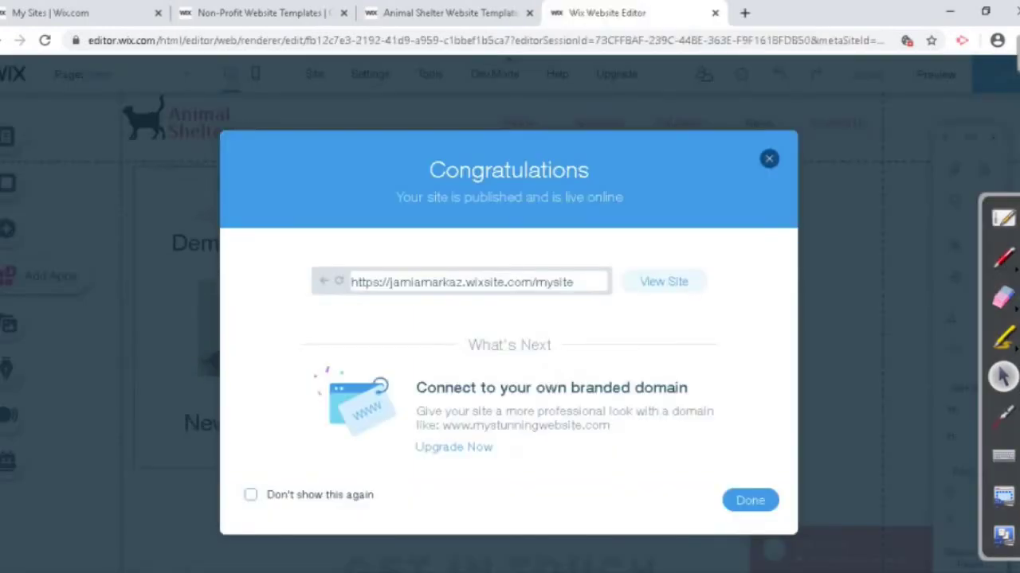
Step: Dismiss the Congratulations message and start Connect Domain from the Settings menu
key("Escape")
mouse_move(370, 74)
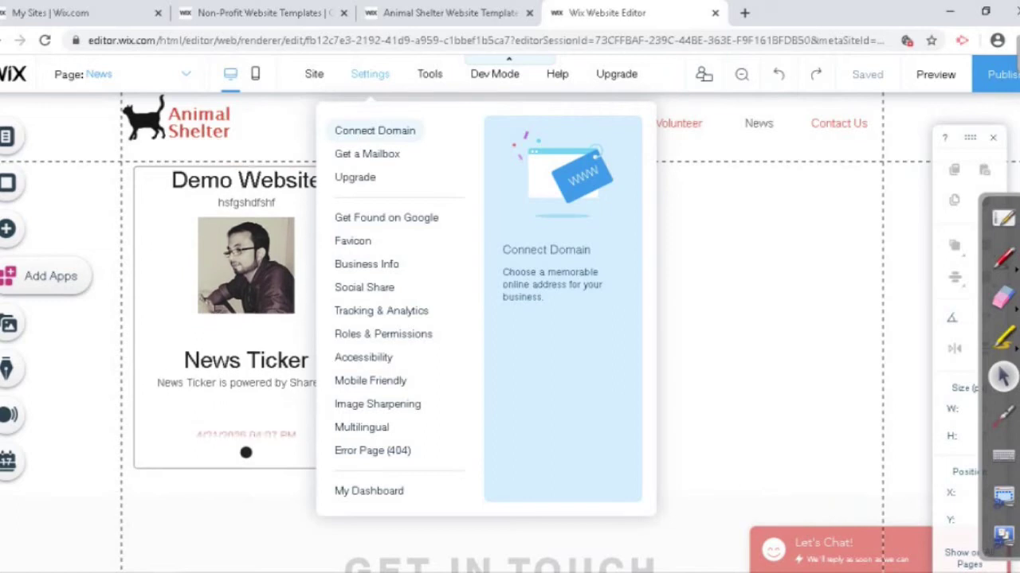
left_click(375, 130)
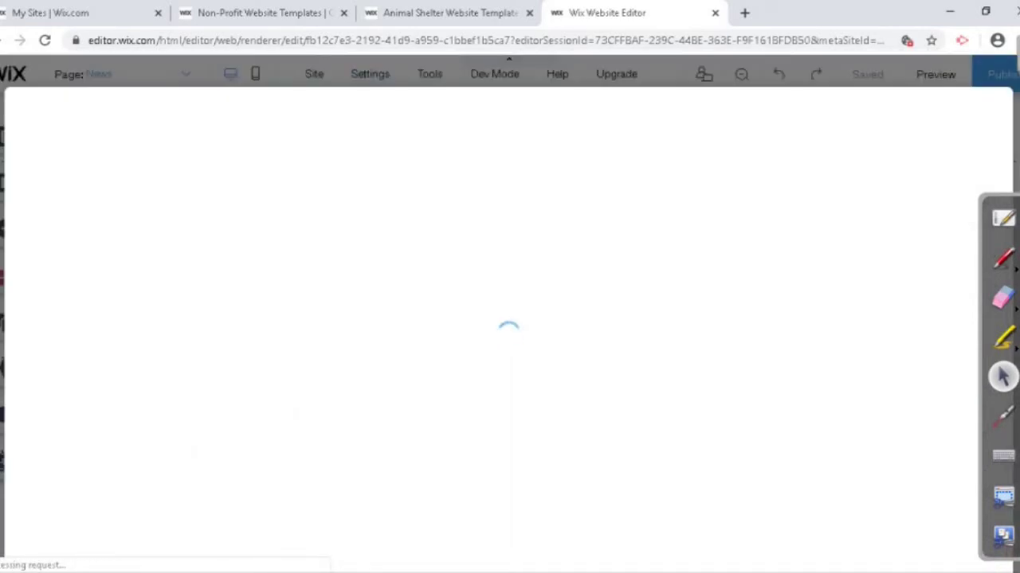
Step: On the My Sites tab, check the site's actions list, then open the premium site's dashboard
key("ctrl+1")
mouse_move(192, 358)
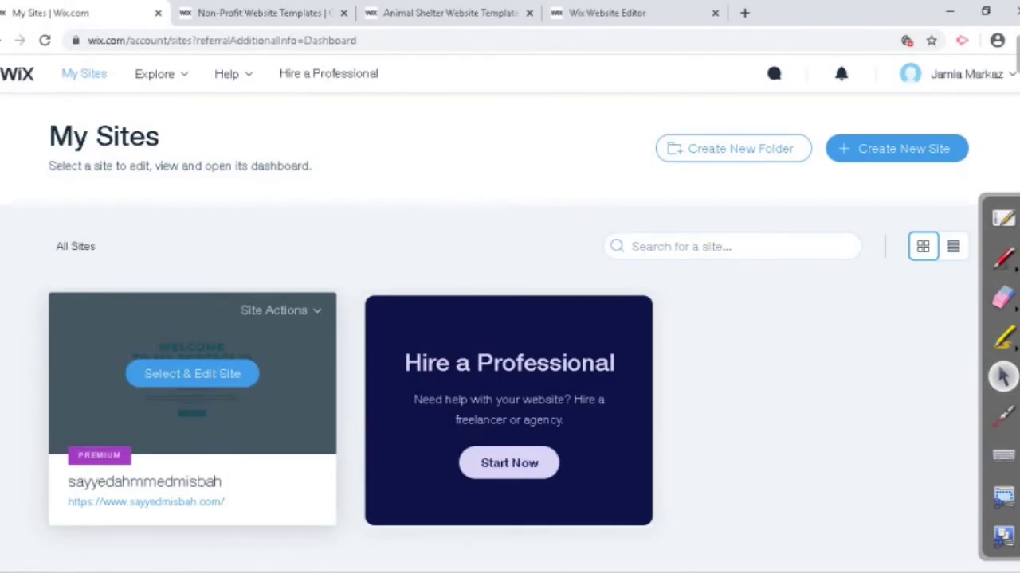
left_click(279, 310)
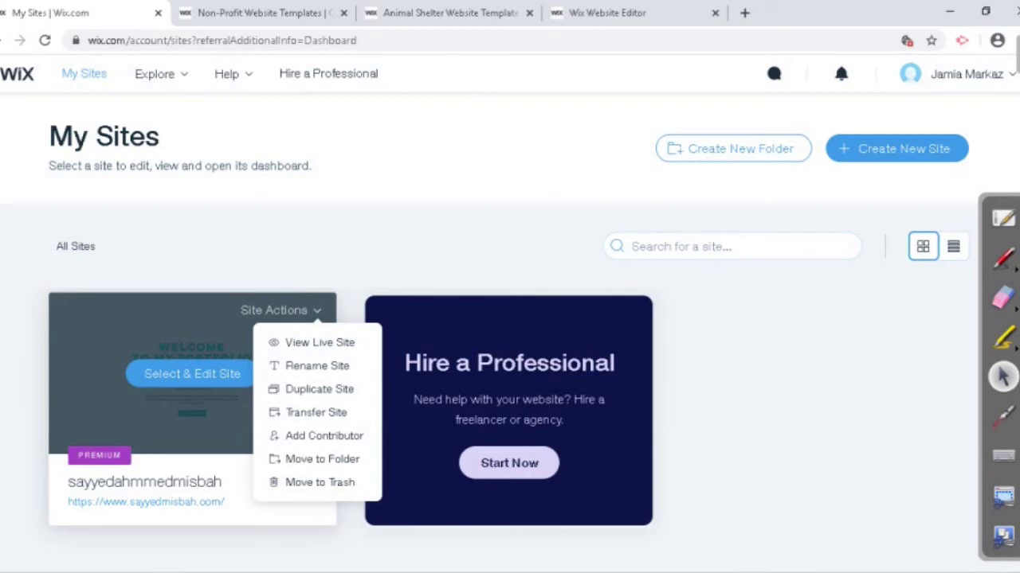
mouse_move(192, 358)
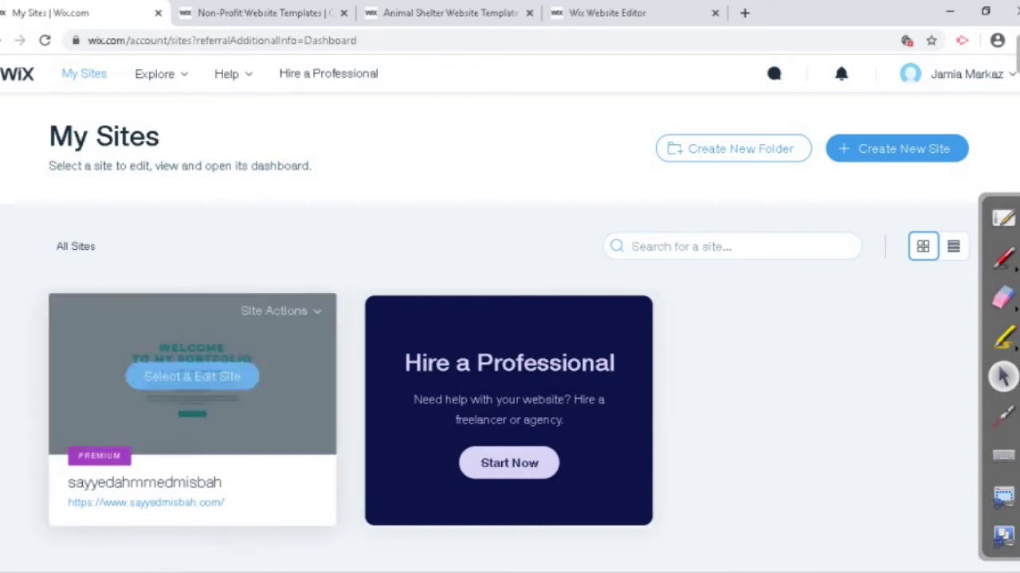
left_click(279, 310)
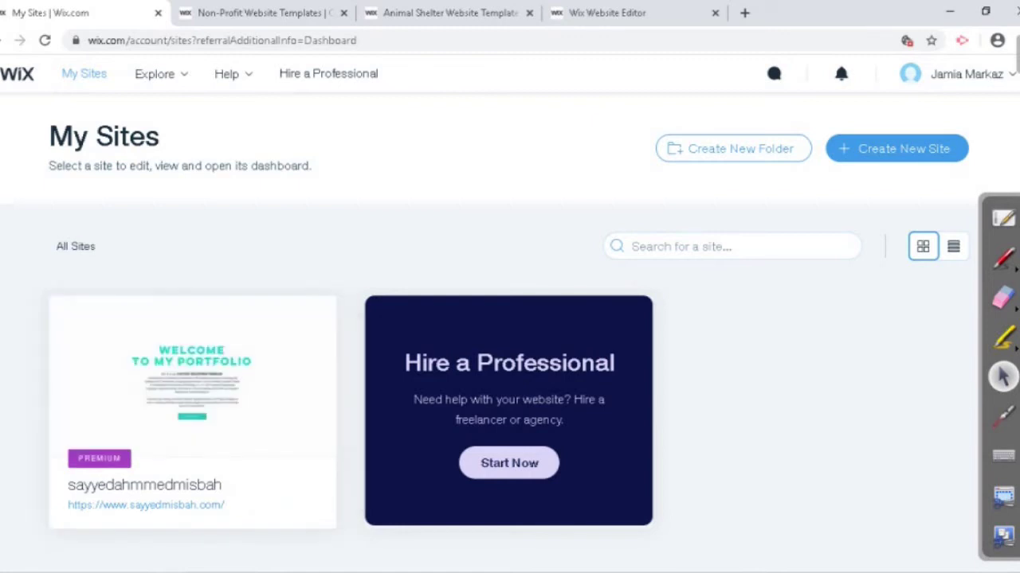
left_click(192, 377)
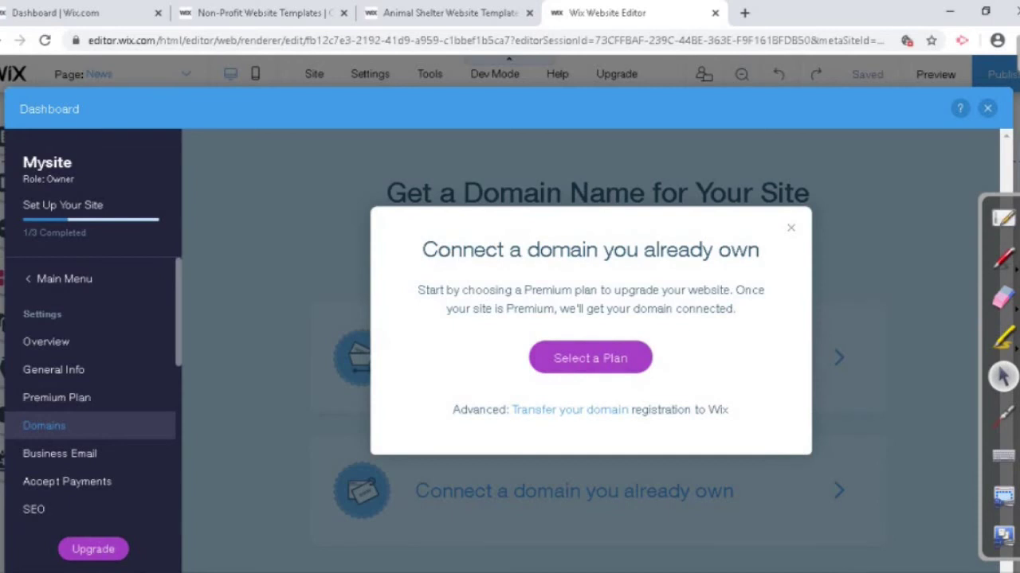
Step: Browse the Premium plans required for connecting a domain, then close the upgrade window
left_click(591, 358)
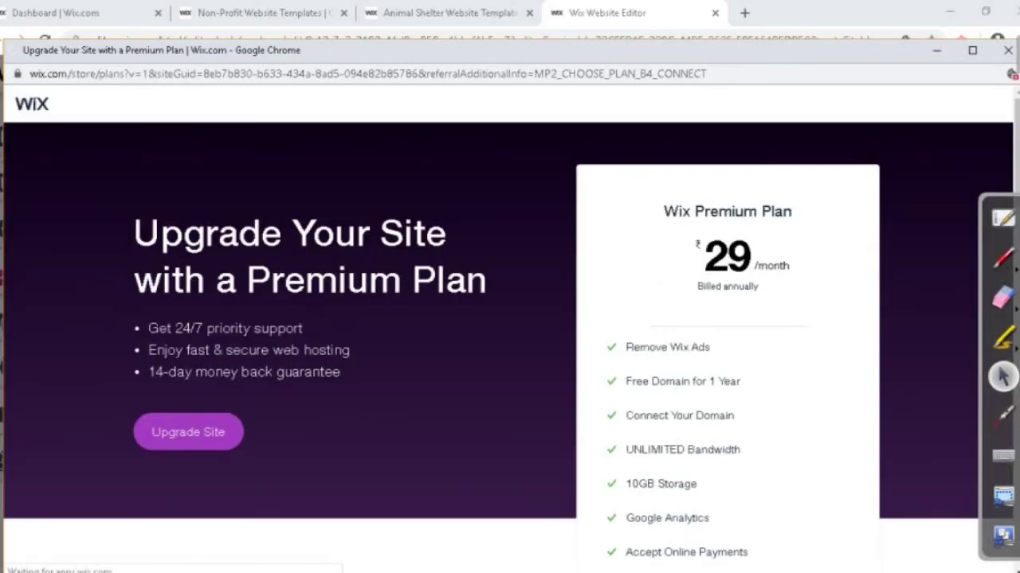
scroll(677, 478, "down", 4)
scroll(677, 478, "up", 4)
left_click_drag(478, 50, 419, 61)
left_click(949, 61)
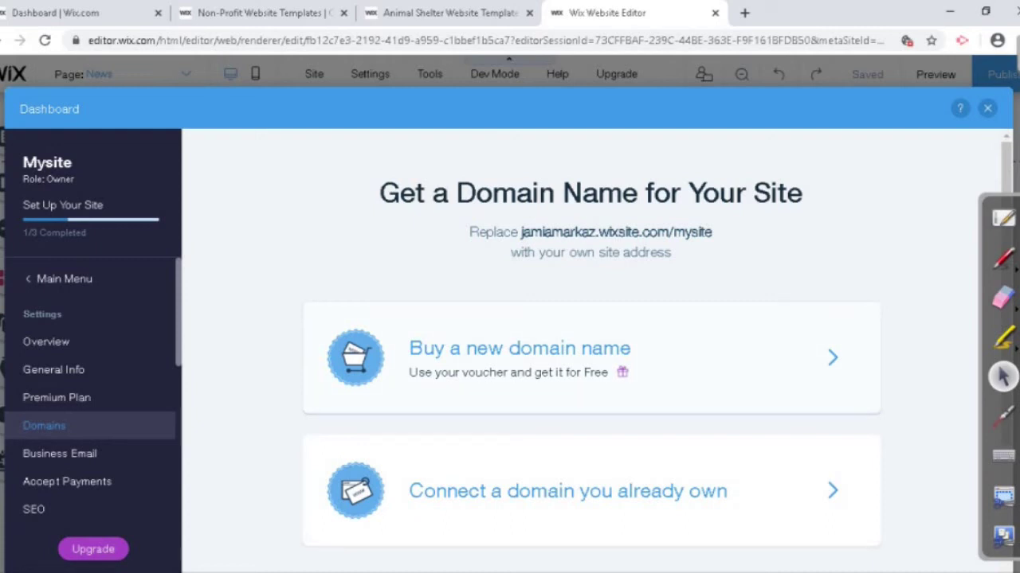
Step: Search the owner's-name domain as .com, then .in, then .org, and claim the available .org
left_click(567, 491)
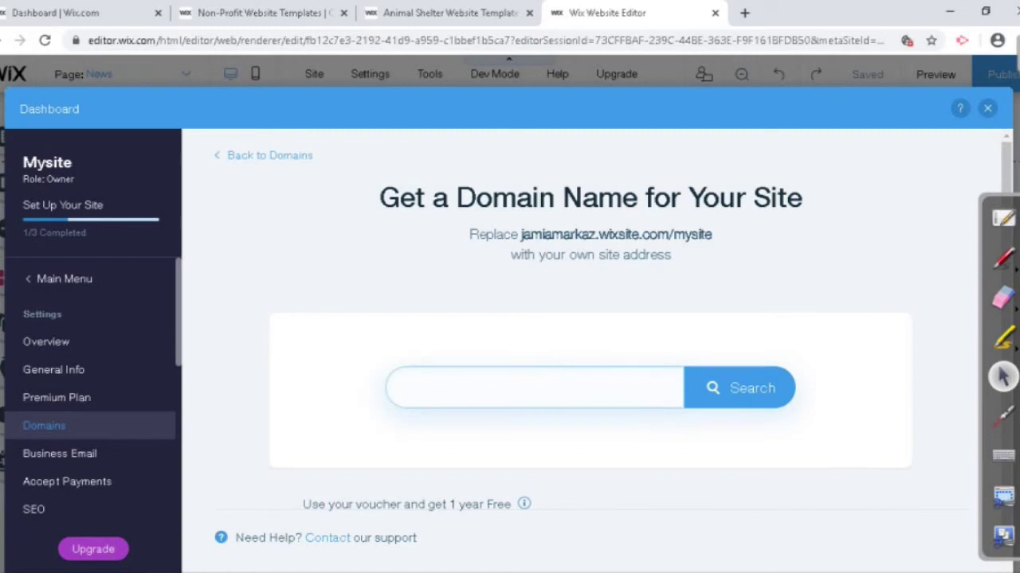
type("sayyedmisbah")
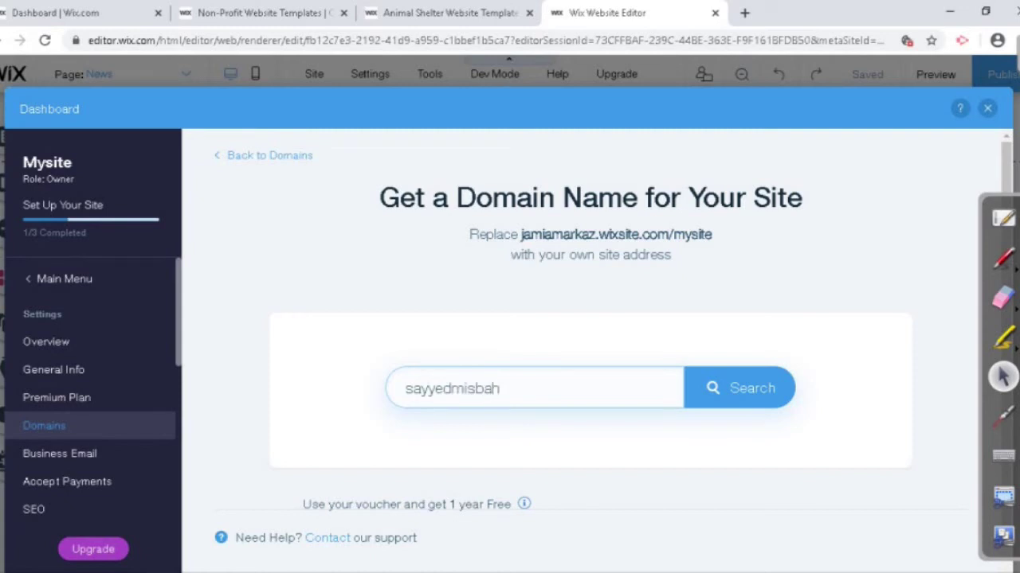
type(".com")
key("Return")
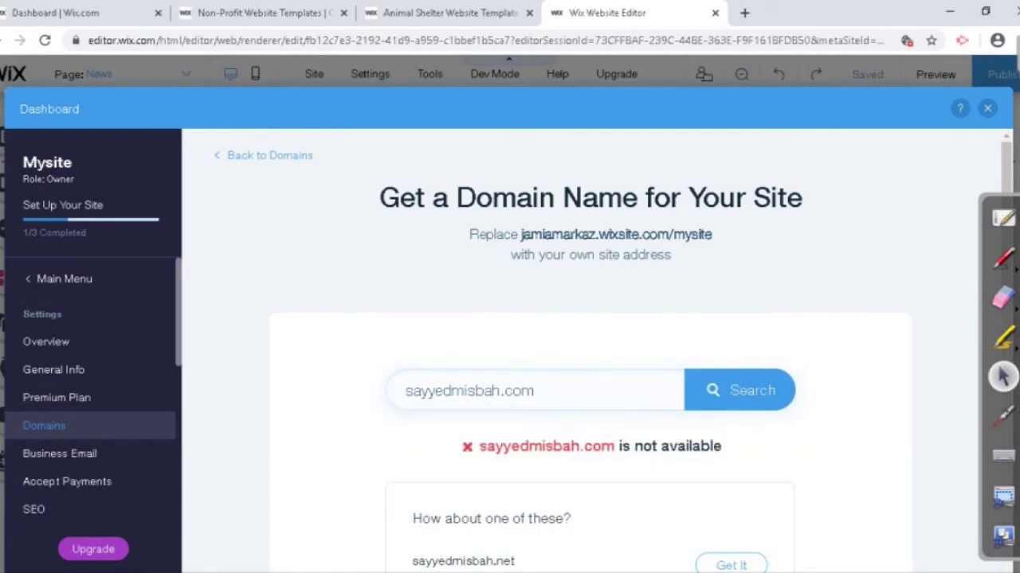
left_click(534, 388)
key("BackSpace")
key("BackSpace")
key("BackSpace")
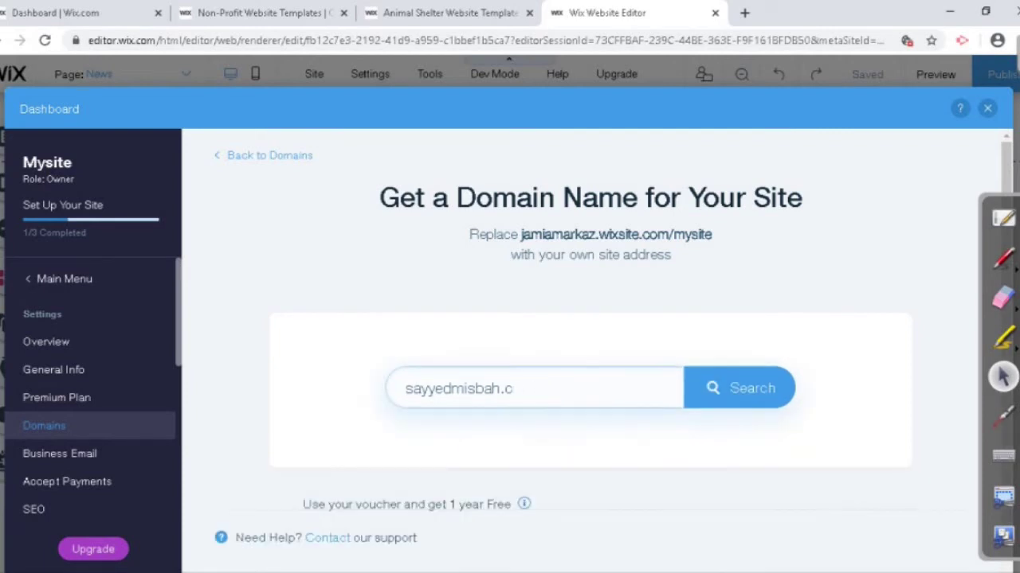
type("in")
key("Return")
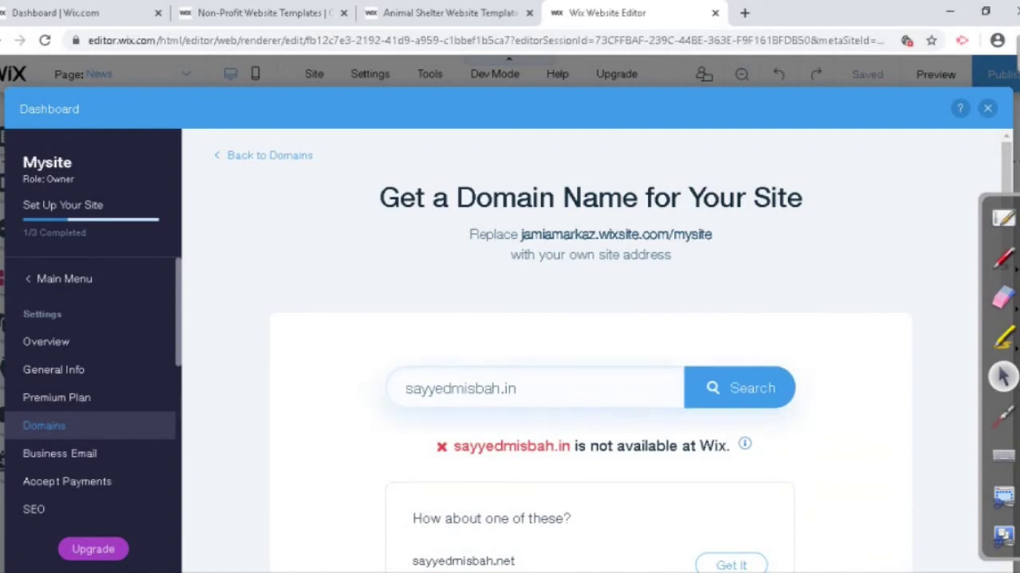
key("BackSpace")
key("BackSpace")
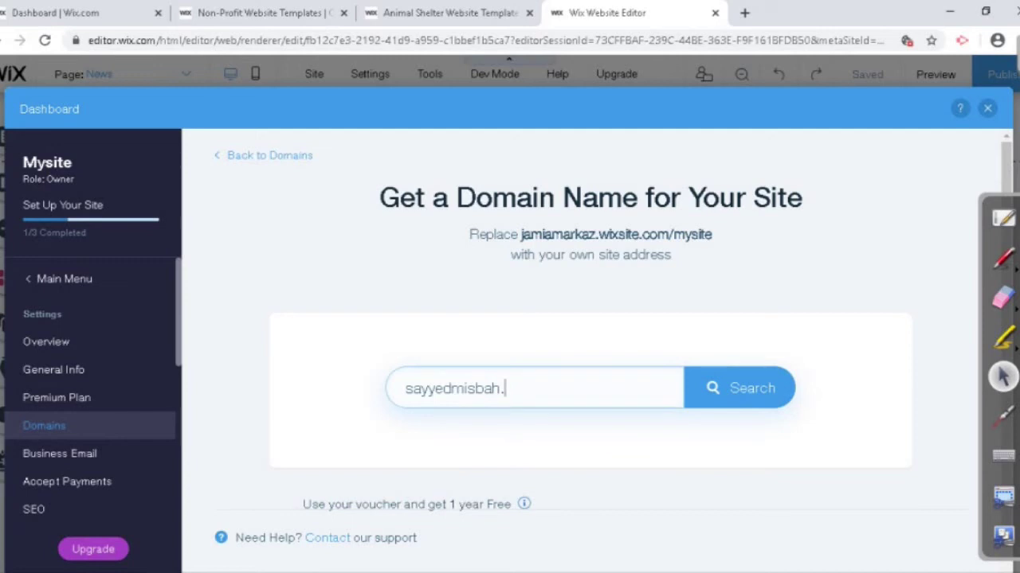
type("org")
key("Return")
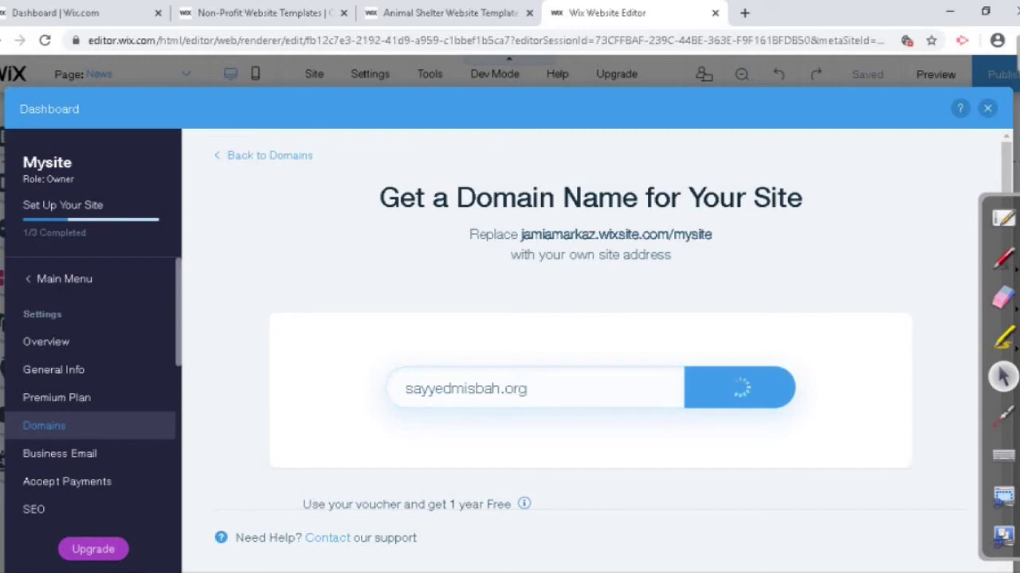
scroll(613, 357, "down", 1)
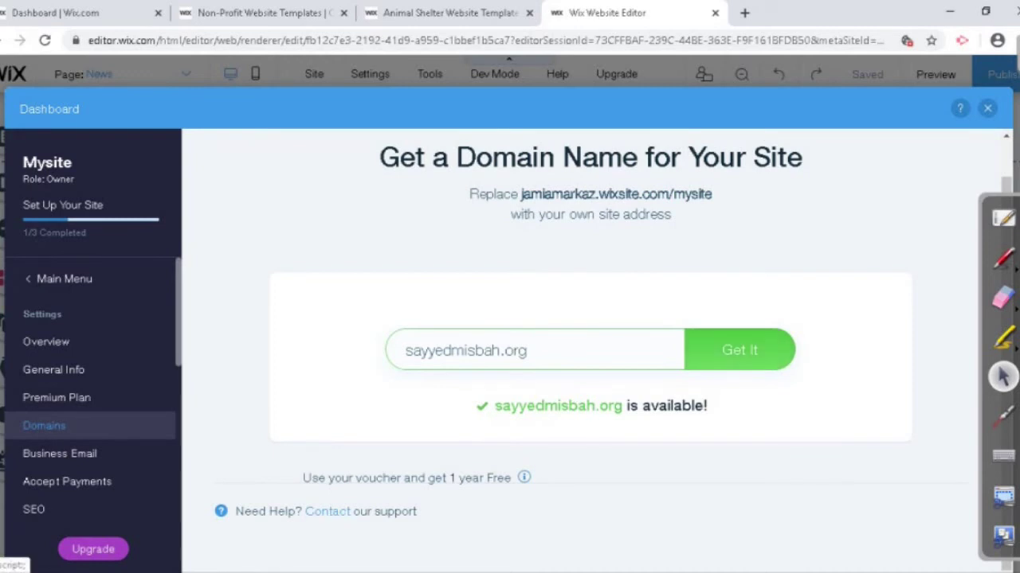
left_click(739, 350)
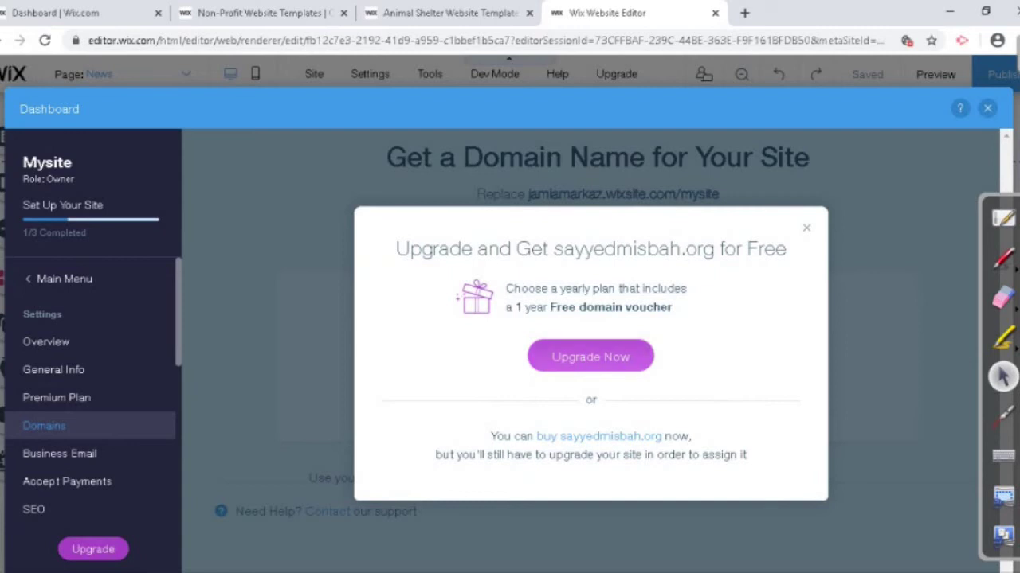
Step: View the Premium upgrade including the free .org domain, then close the editor and switch to the first tab
left_click(591, 357)
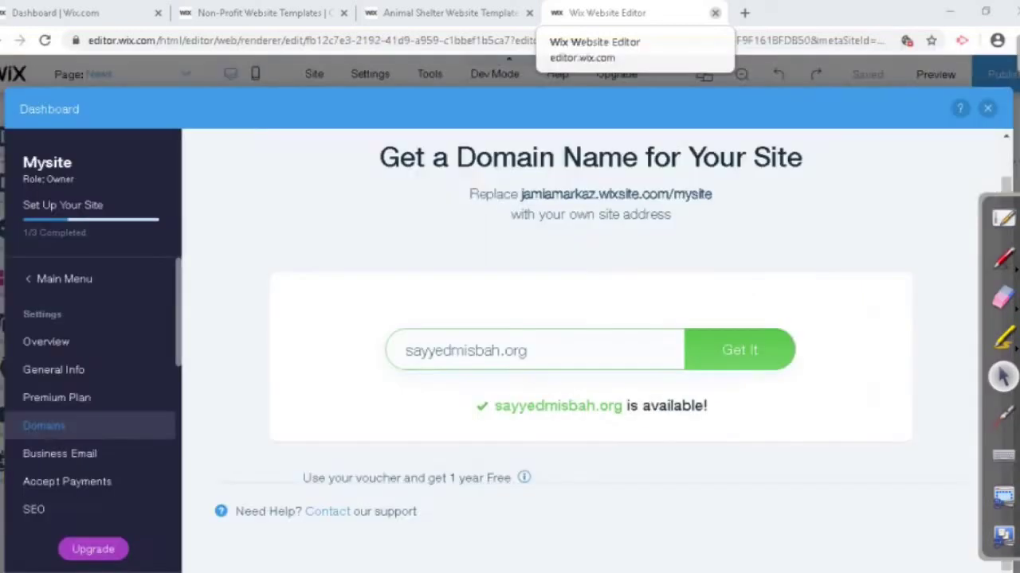
key("ctrl+w")
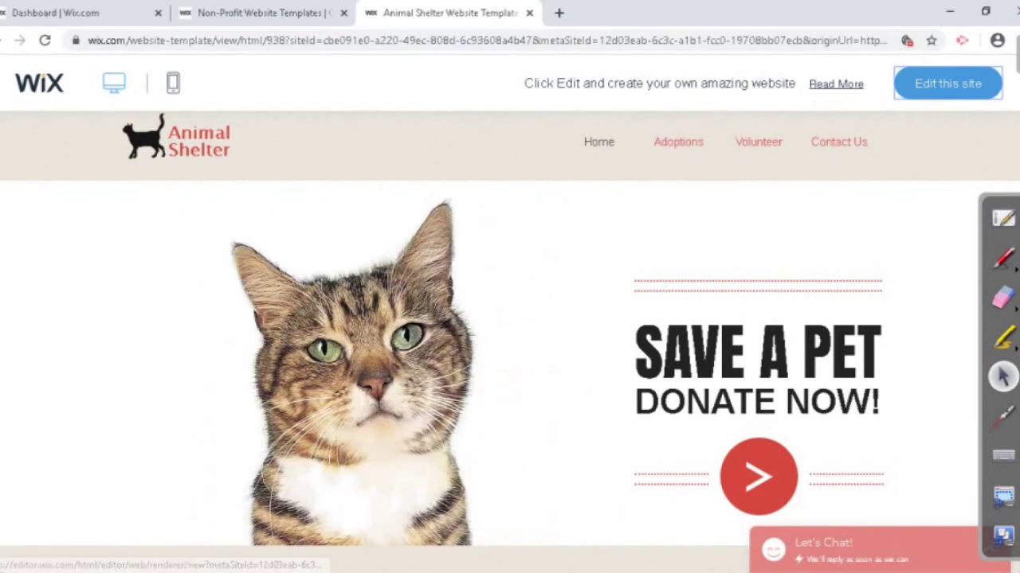
key("ctrl+1")
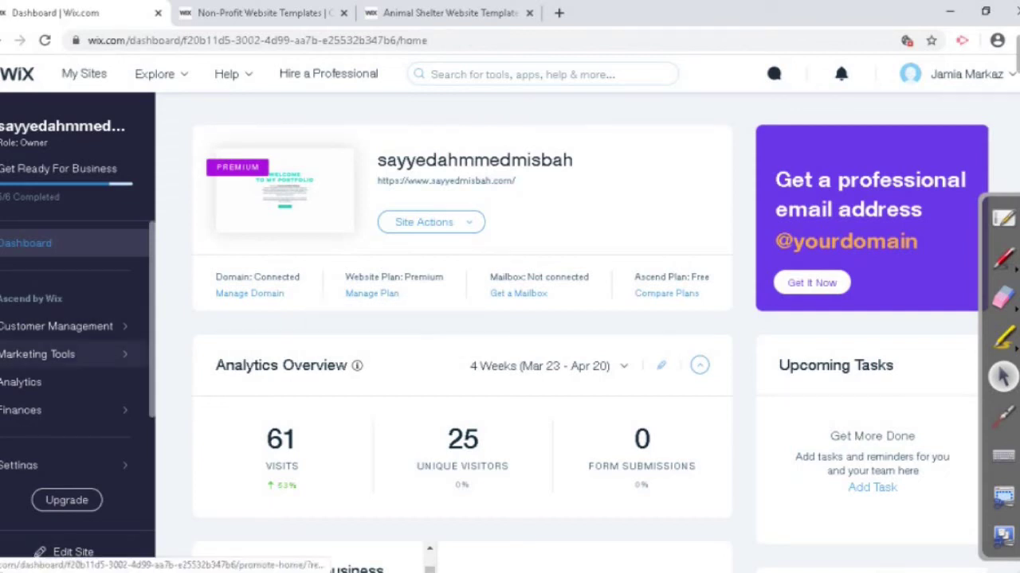
Step: Open the dashboard's Settings overview from the sidebar, then start a new blank tab
scroll(78, 335, "down", 1)
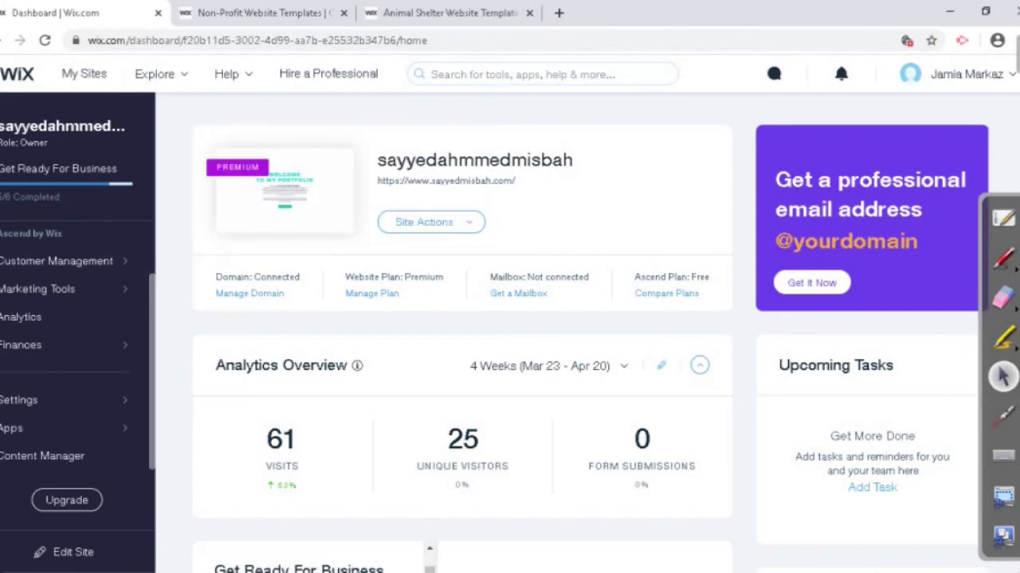
left_click(47, 400)
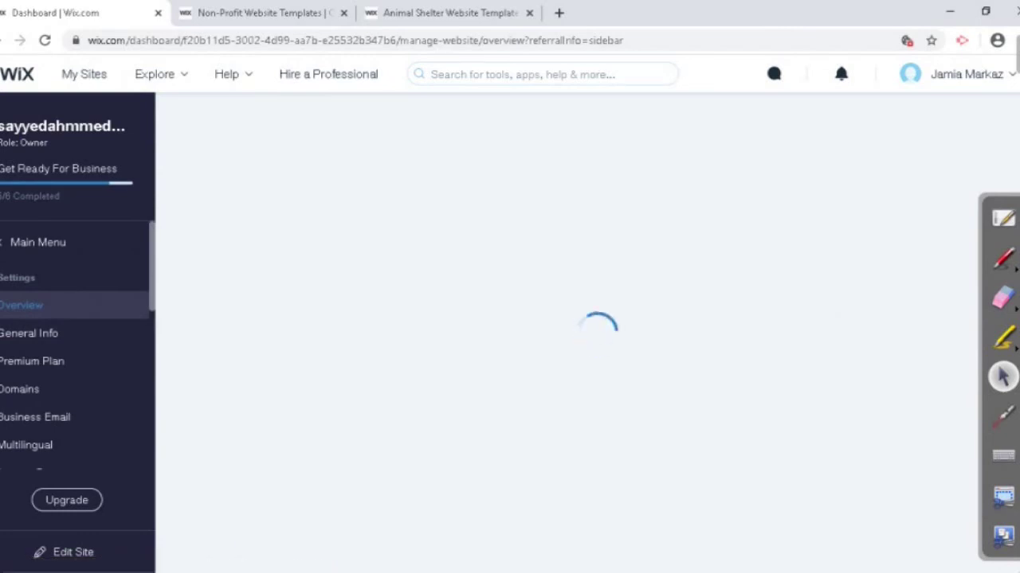
key("ctrl+t")
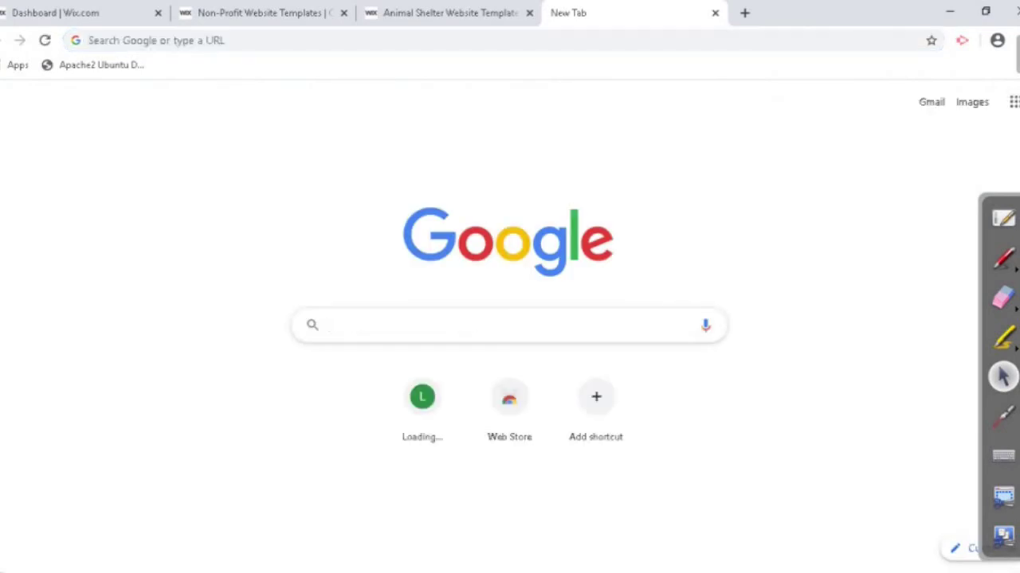
Step: Load the portfolio site's own .com domain from the address bar suggestions
left_click(90, 40)
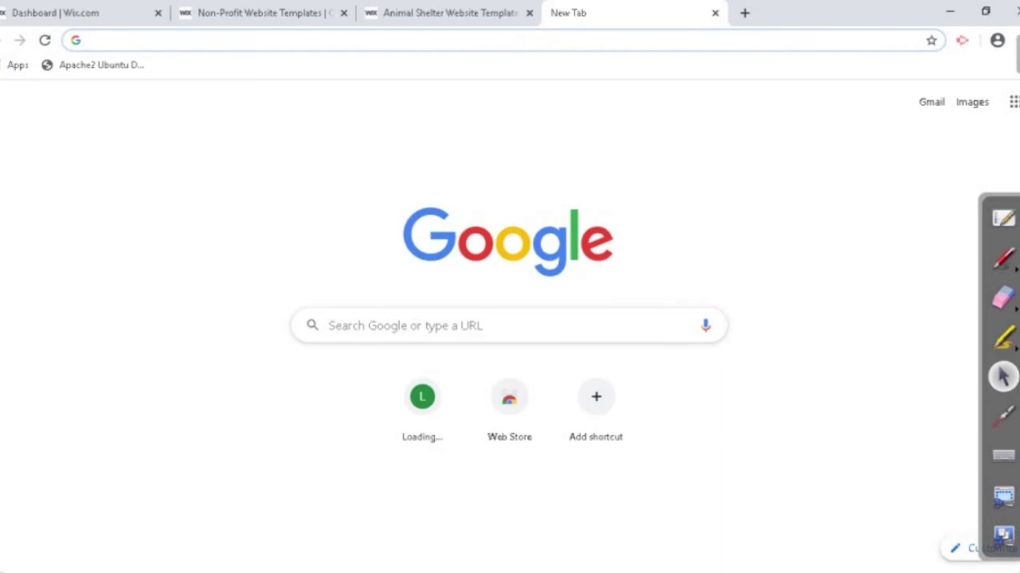
type("sa")
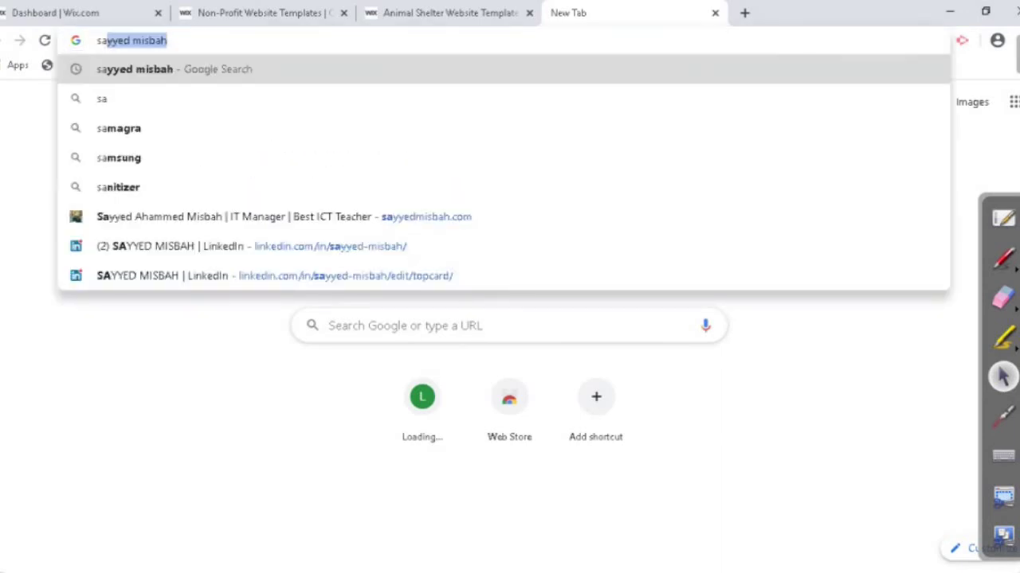
key("Down")
key("Down")
key("Down")
key("Down")
key("Down")
key("Return")
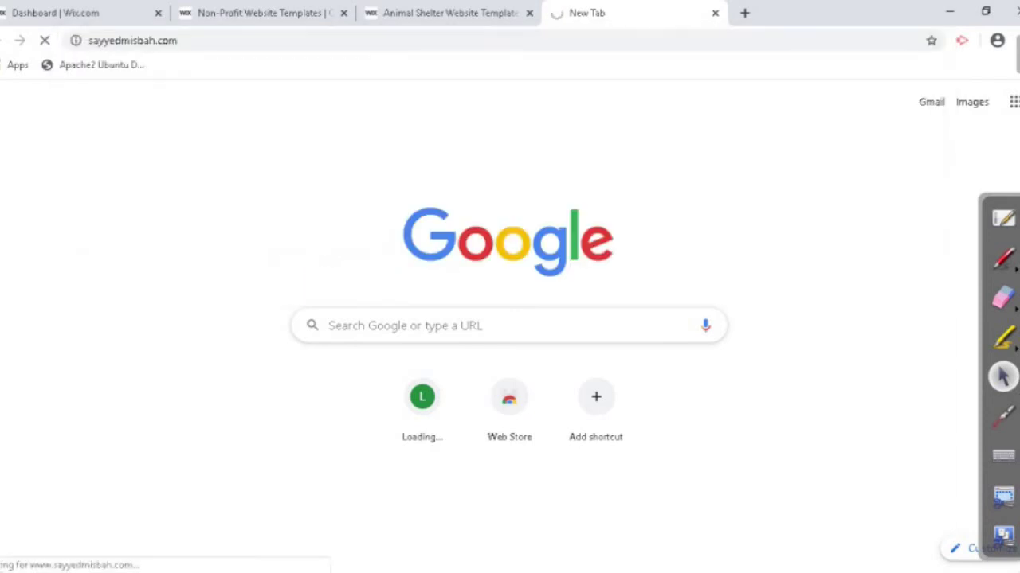
Step: Cycle through the open tabs, past the Animal Shelter templates, to the portfolio website tab
key("ctrl+2")
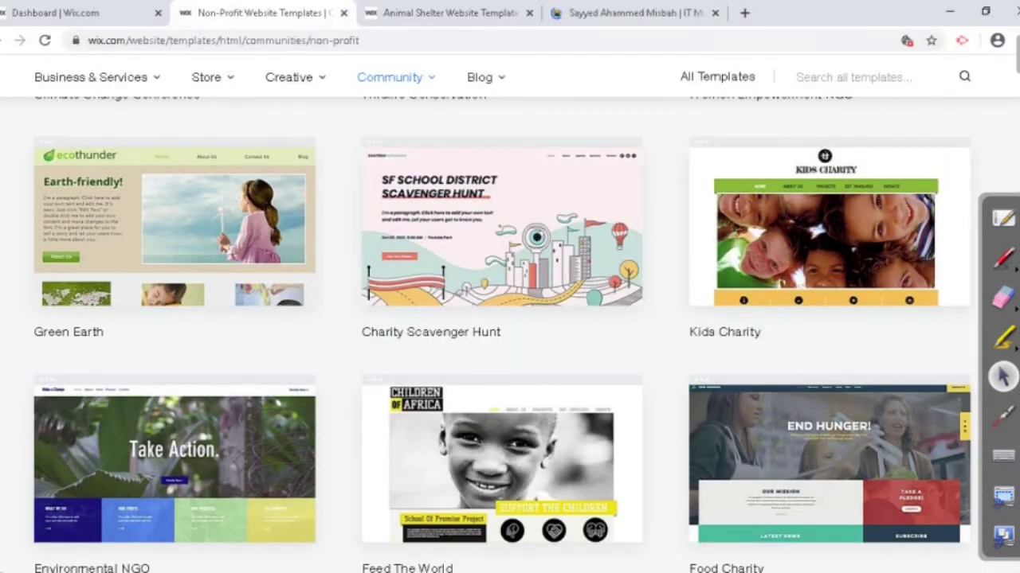
key("ctrl+3")
key("ctrl+4")
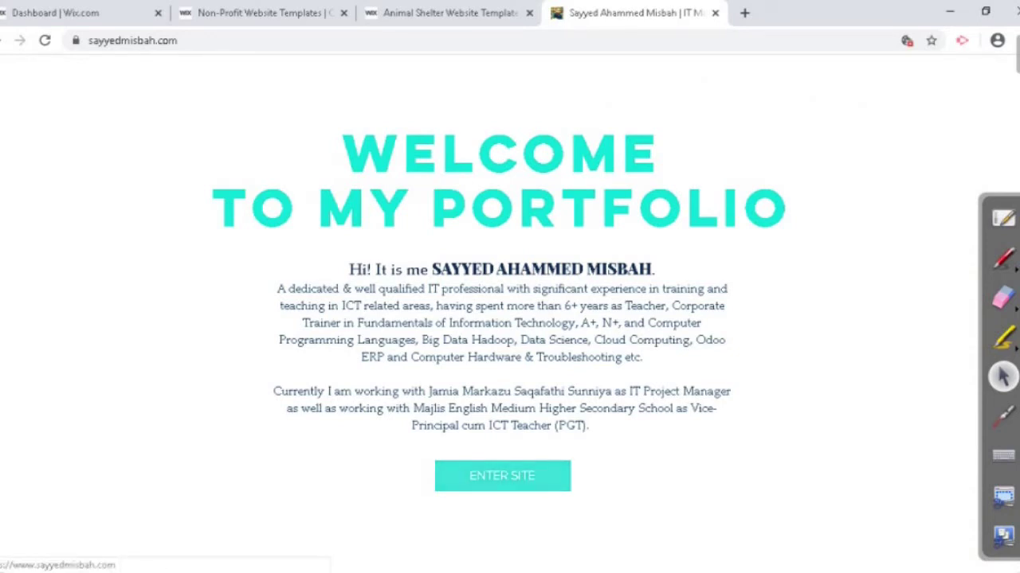
Step: Enter the portfolio site from its welcome page and skim the opening section
left_click(502, 476)
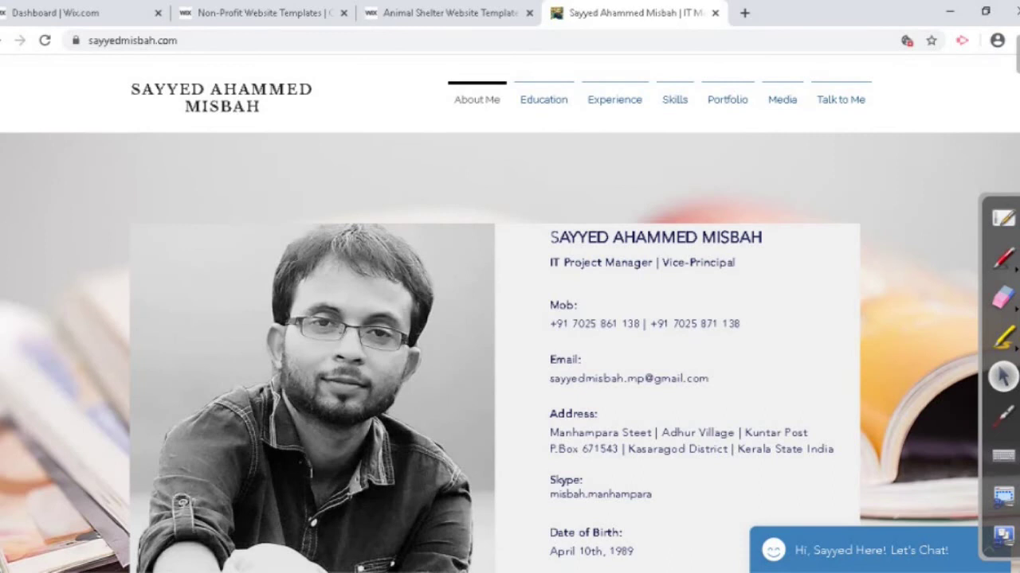
scroll(510, 350, "down", 4)
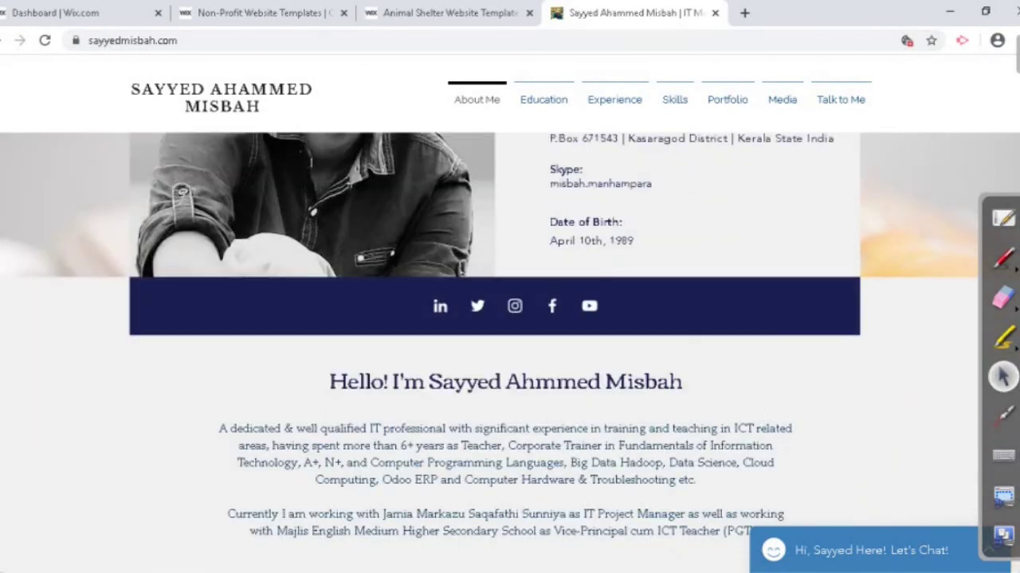
scroll(509, 350, "down", 4)
scroll(509, 351, "up", 8)
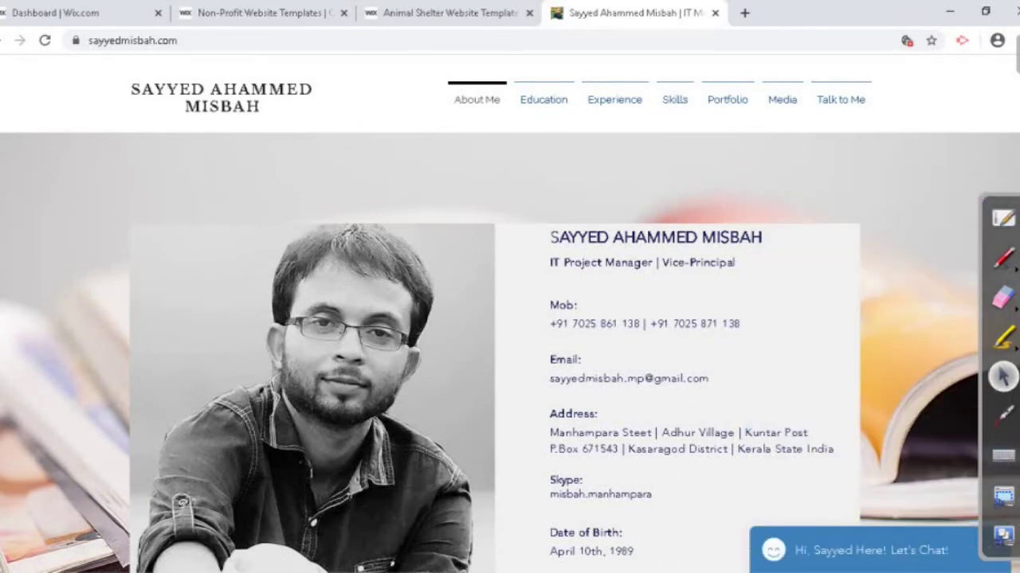
Step: Jump to Education, scroll down to the Talk With Me form, and tab into its fields
left_click(543, 100)
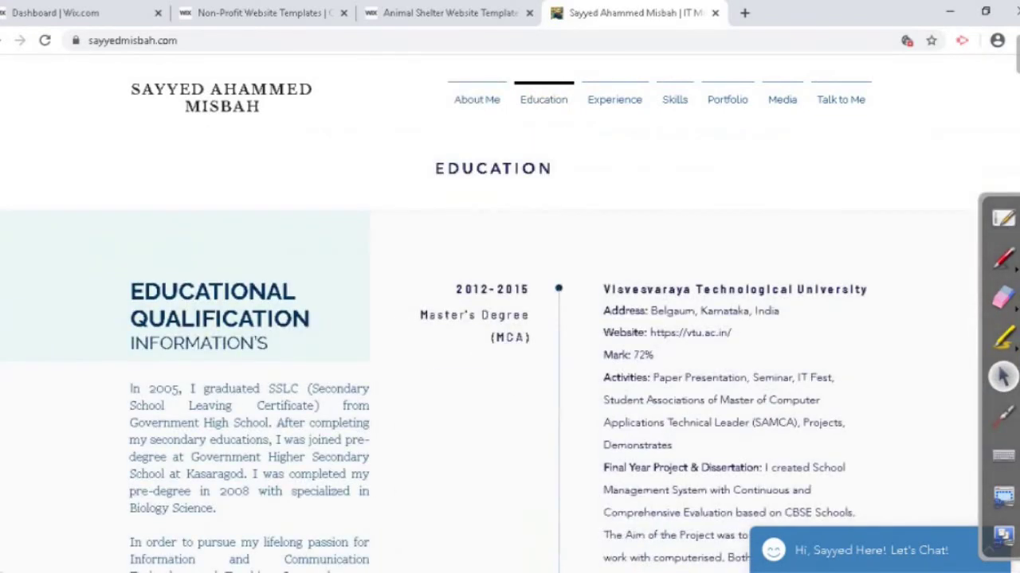
scroll(509, 351, "down", 5)
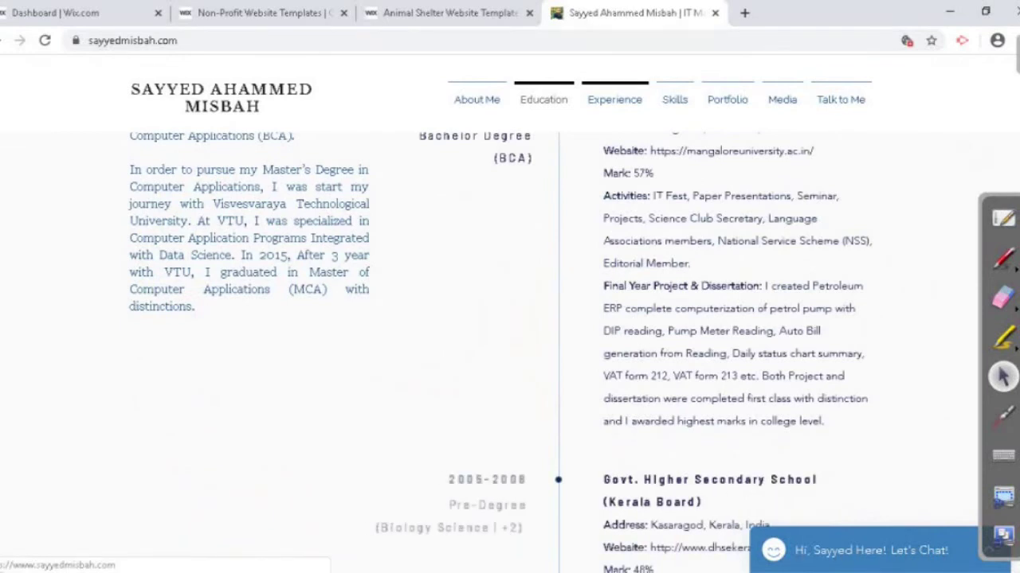
scroll(510, 350, "down", 1)
scroll(510, 351, "down", 5)
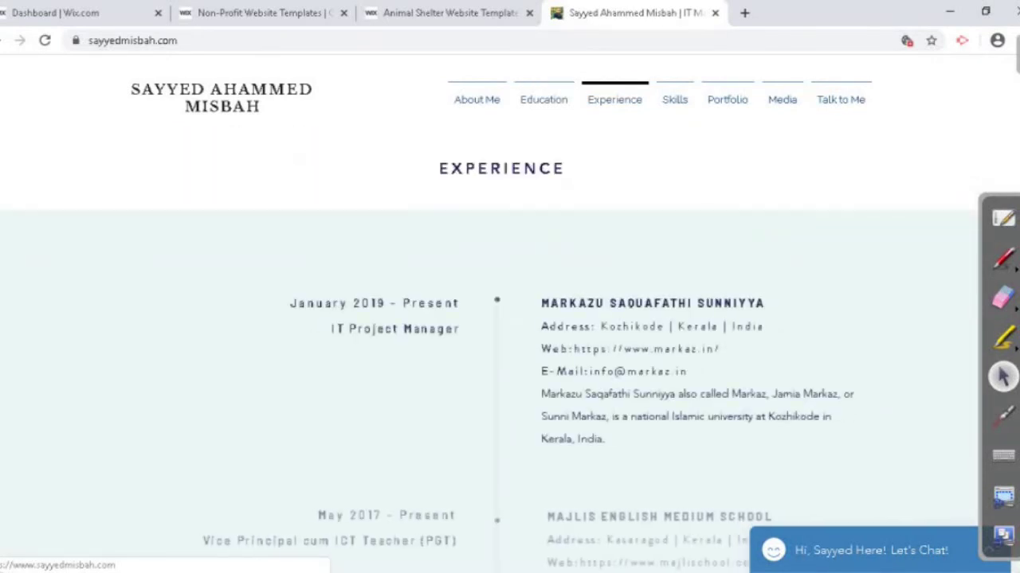
scroll(510, 351, "down", 2)
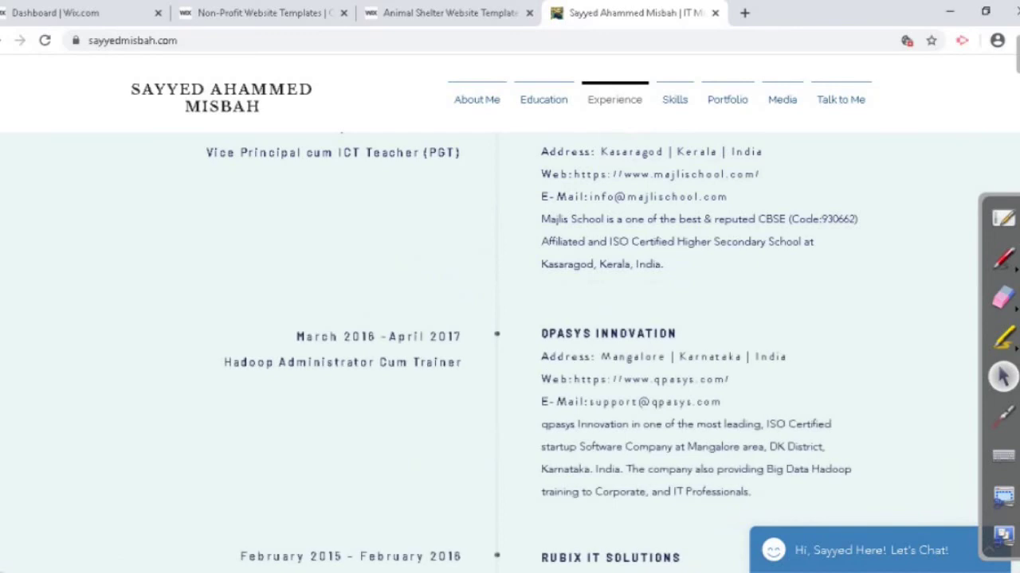
scroll(510, 351, "down", 6)
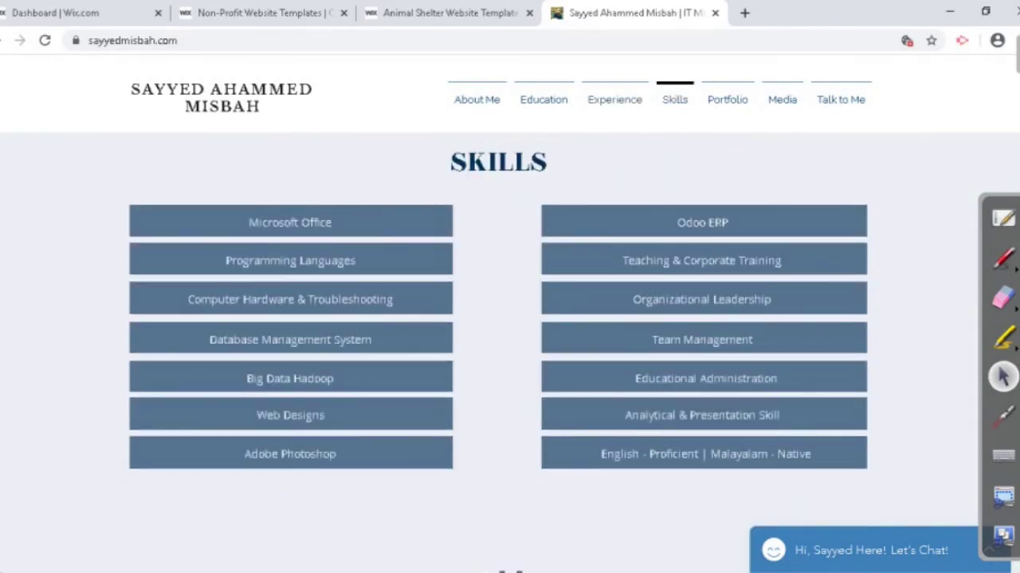
scroll(509, 319, "down", 1)
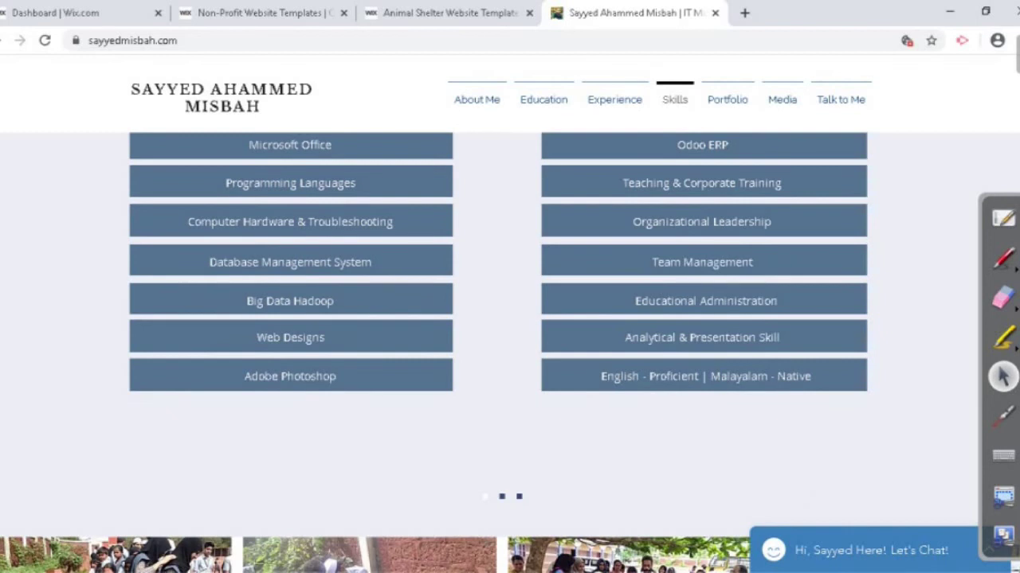
scroll(509, 335, "up", 5)
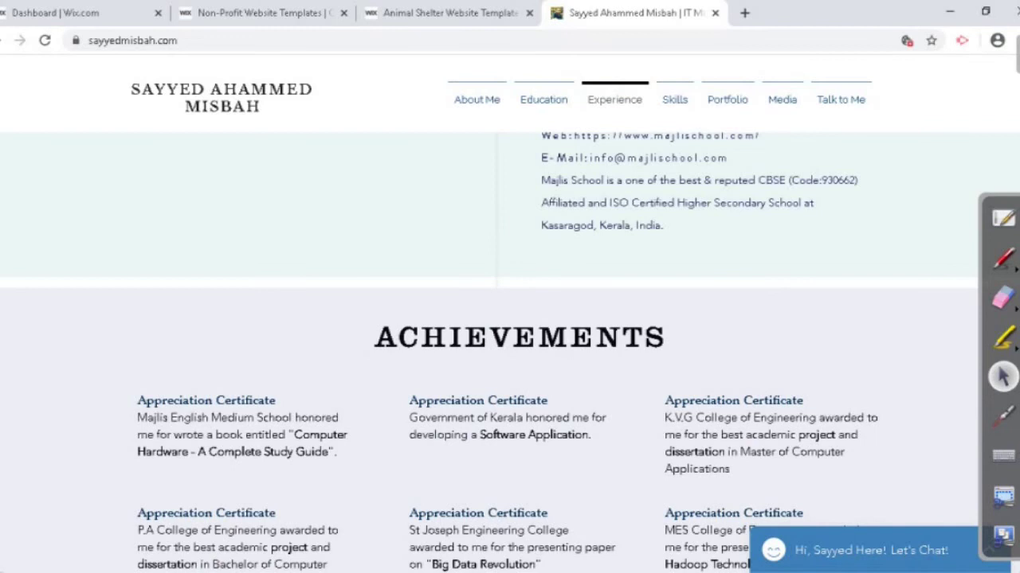
scroll(510, 350, "down", 2)
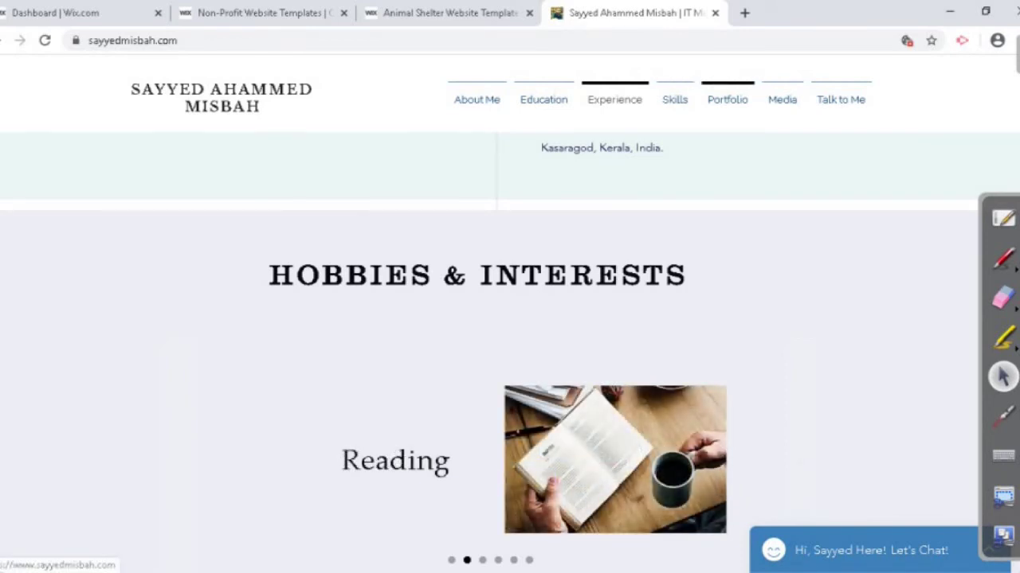
scroll(510, 350, "down", 6)
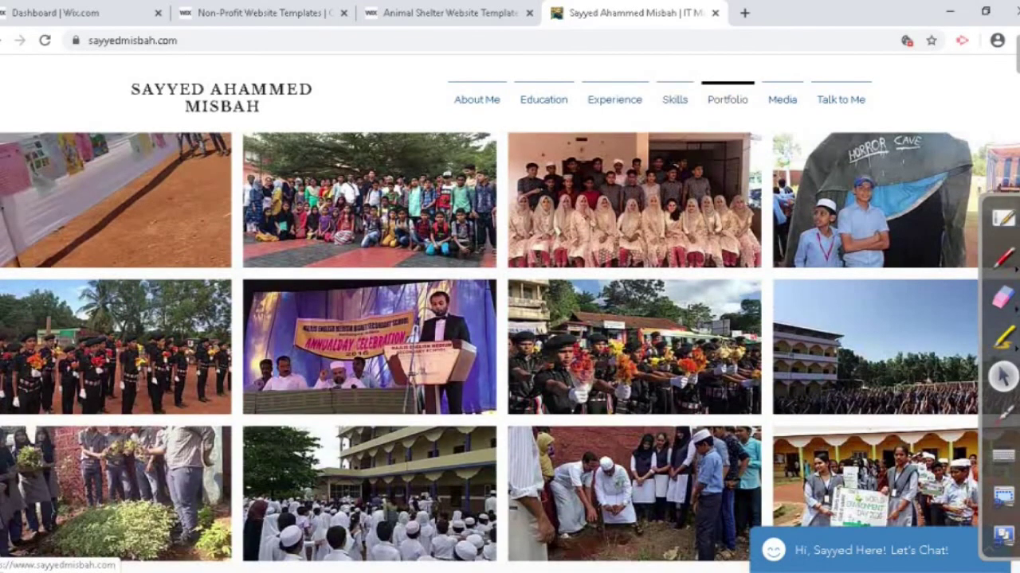
scroll(510, 351, "down", 5)
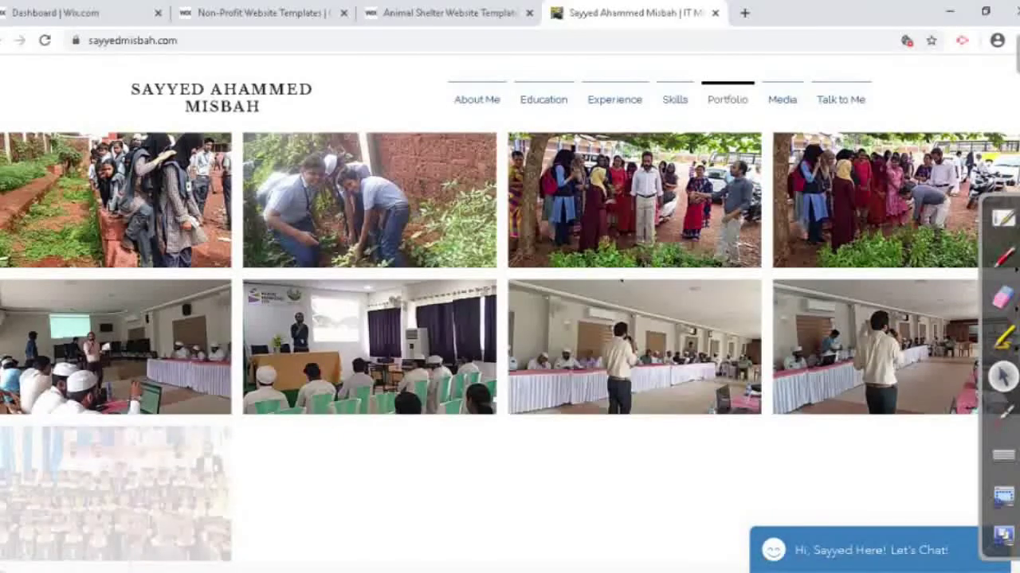
scroll(510, 351, "down", 3)
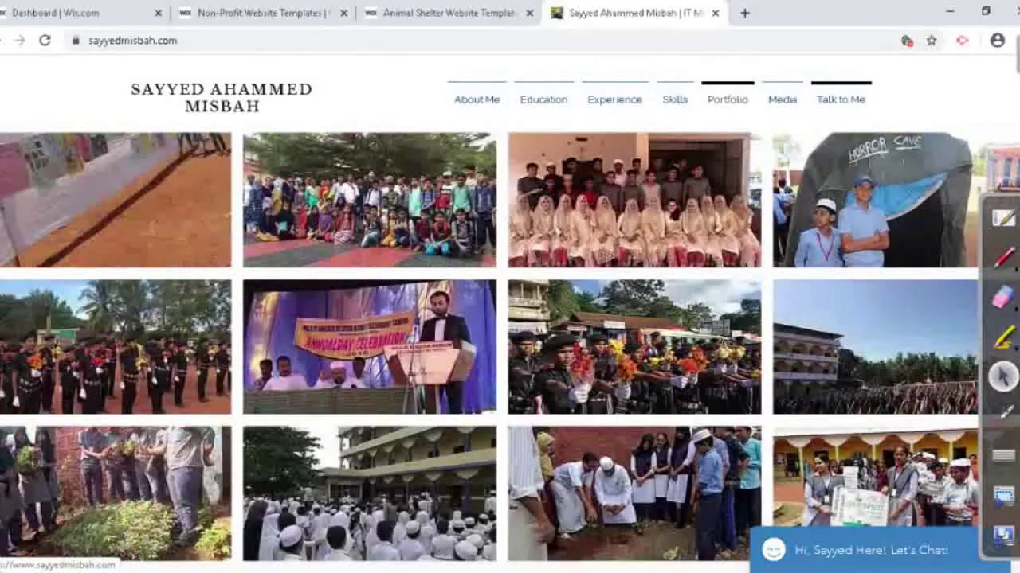
scroll(510, 319, "down", 5)
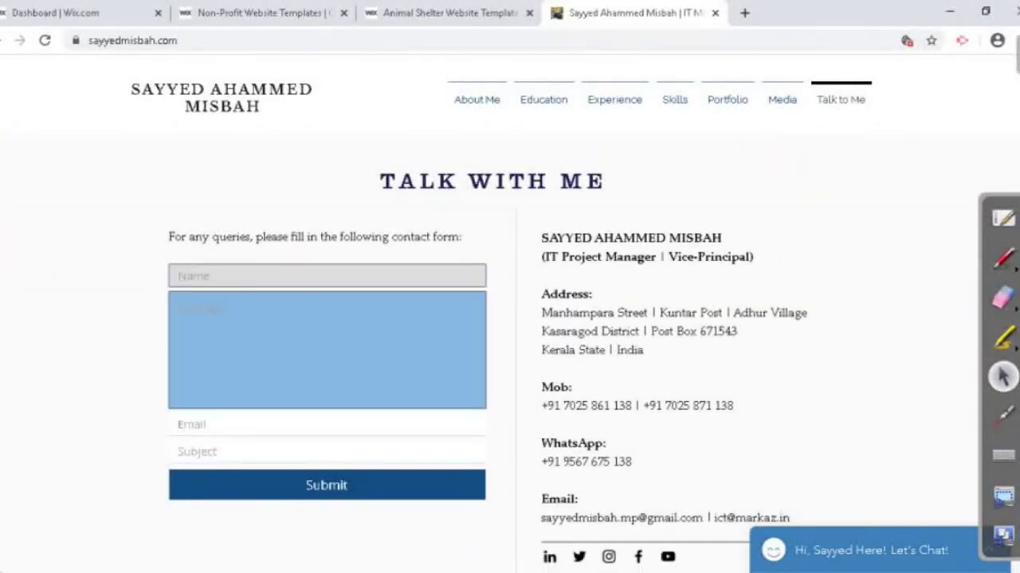
key("Tab")
key("Tab")
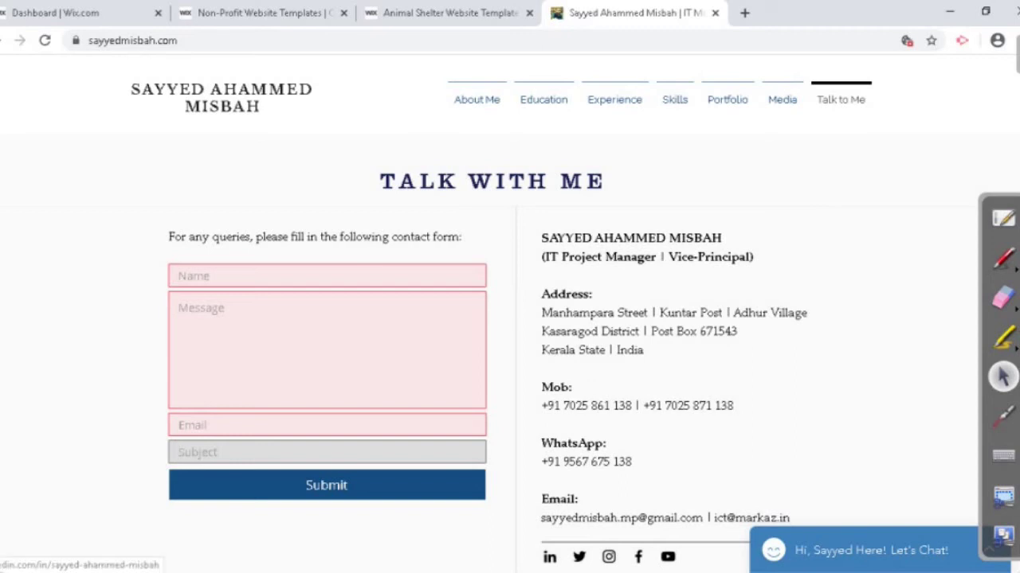
Step: Open the LinkedIn, Facebook and YouTube profiles in separate tabs, then add a blank tab
left_click(549, 557)
key("ctrl+shift+Tab")
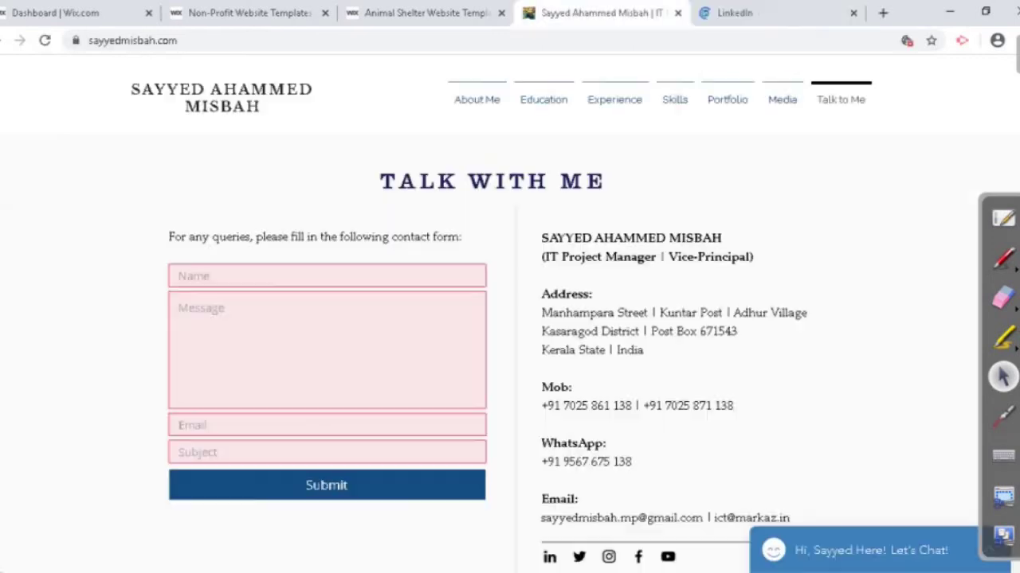
left_click(638, 557)
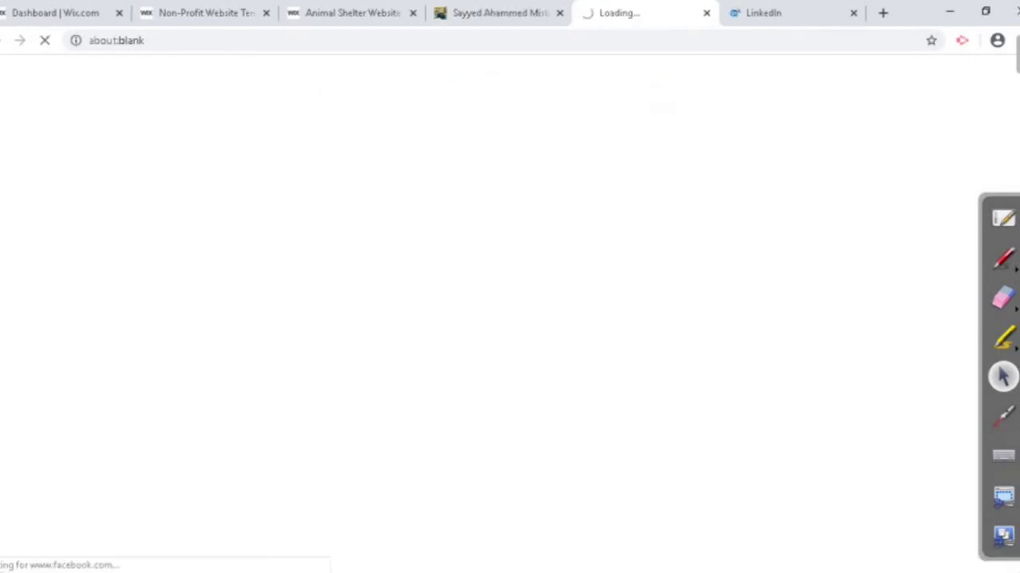
key("ctrl+Tab")
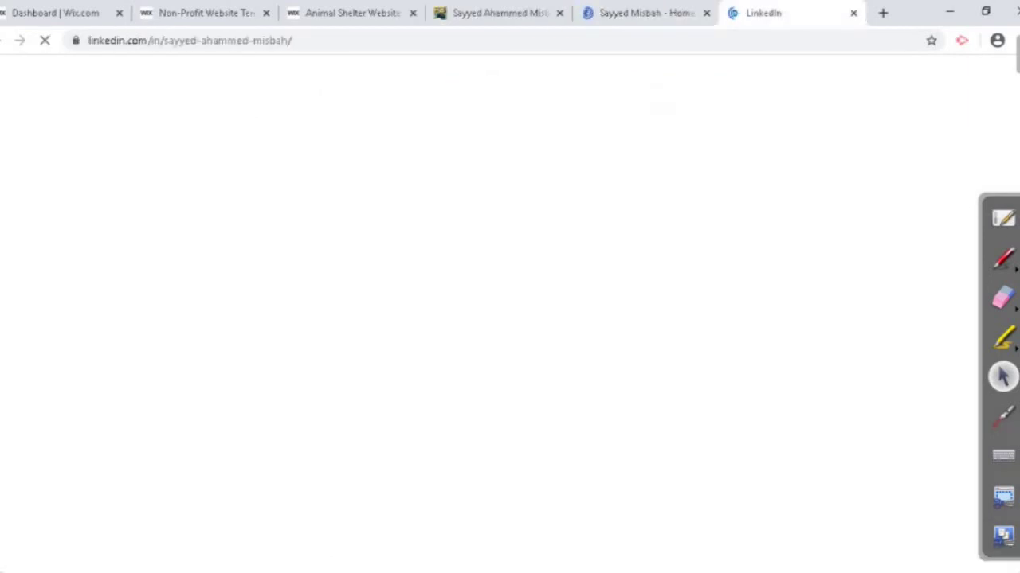
key("ctrl+shift+Tab")
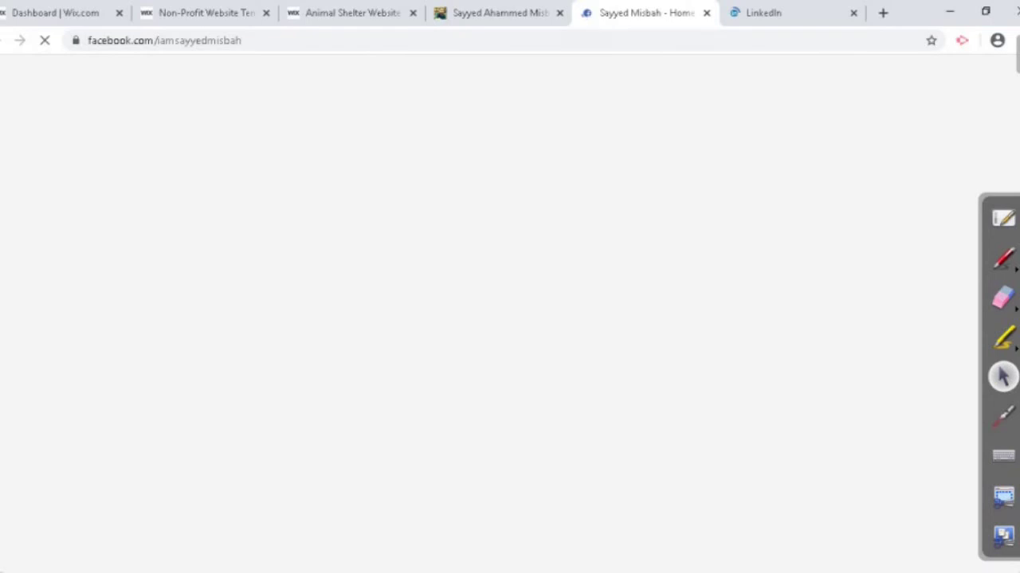
key("ctrl+shift+Tab")
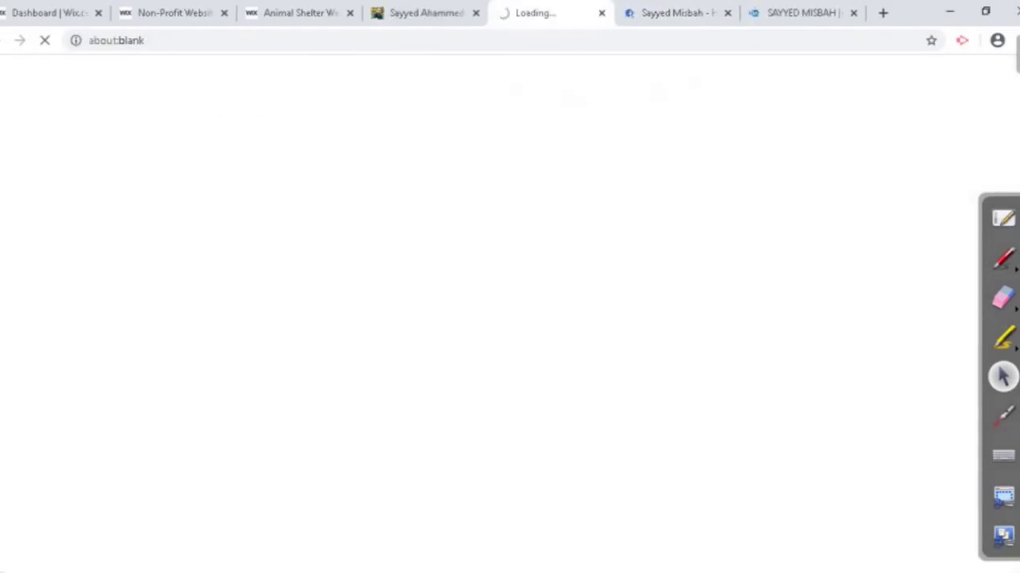
key("ctrl+shift+Tab")
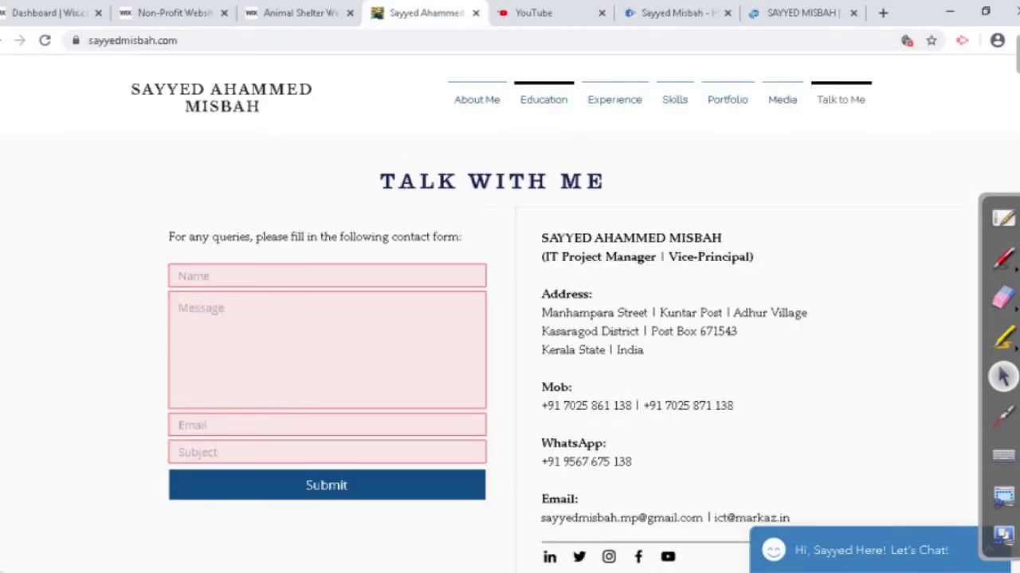
left_click(882, 13)
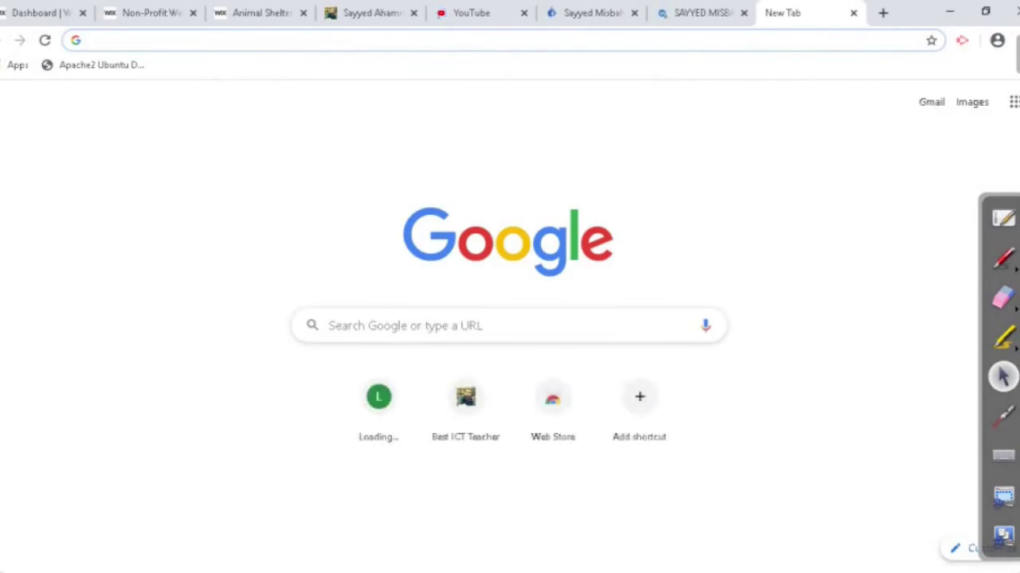
Step: Open the majlischool.com website from the 'maj' address suggestion
type("maj")
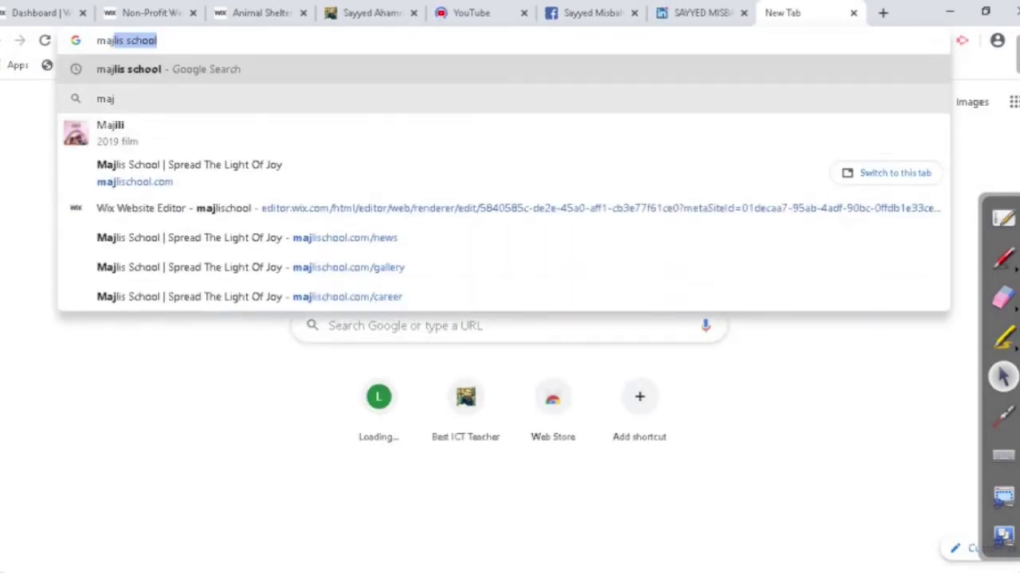
key("Down")
key("Down")
key("Down")
key("Return")
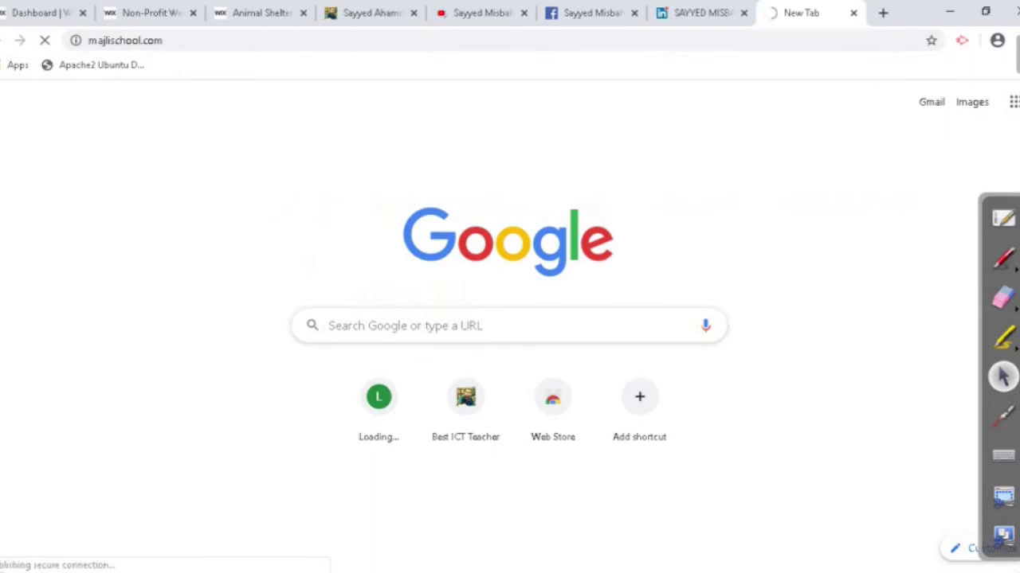
Step: Load majlis.org.in in another new tab, then return to the portfolio tab
left_click(883, 12)
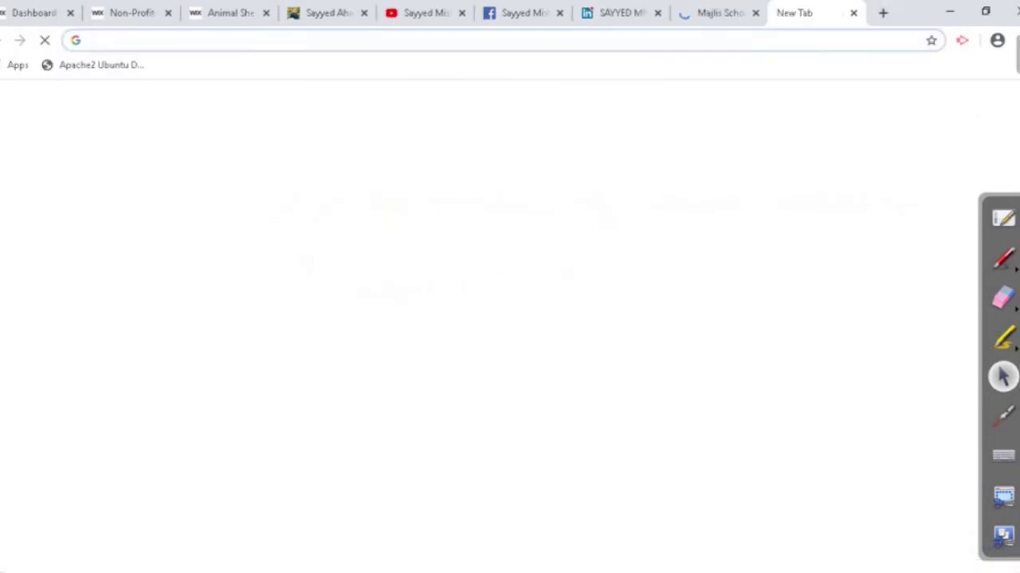
type("maj")
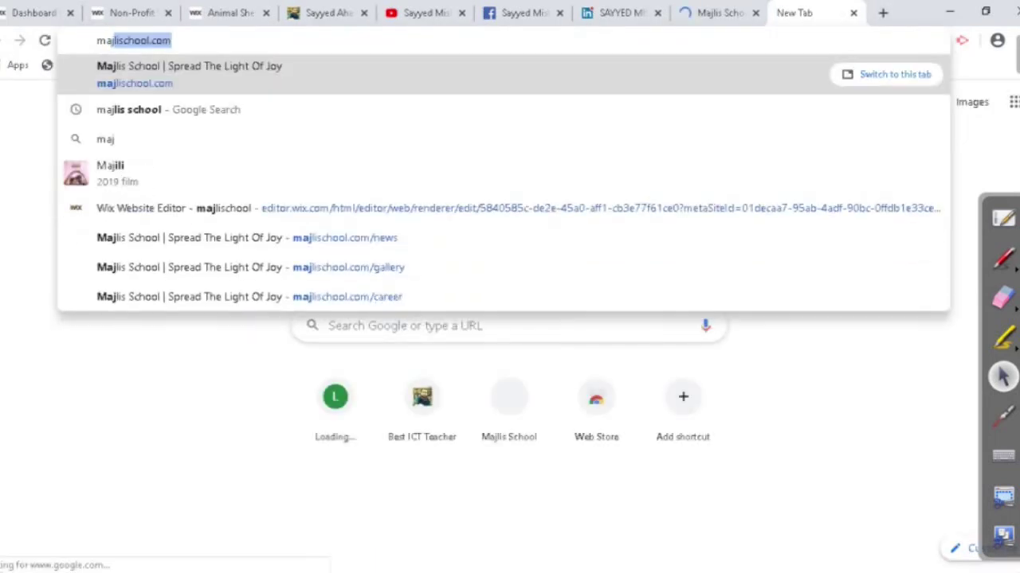
type("lis")
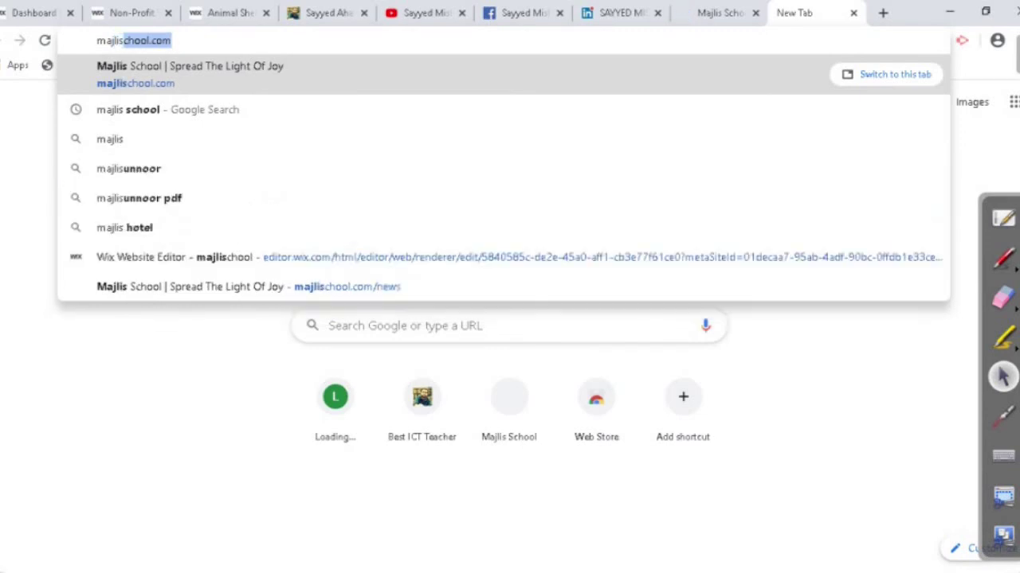
type(".a")
key("BackSpace")
type("org.in")
key("Return")
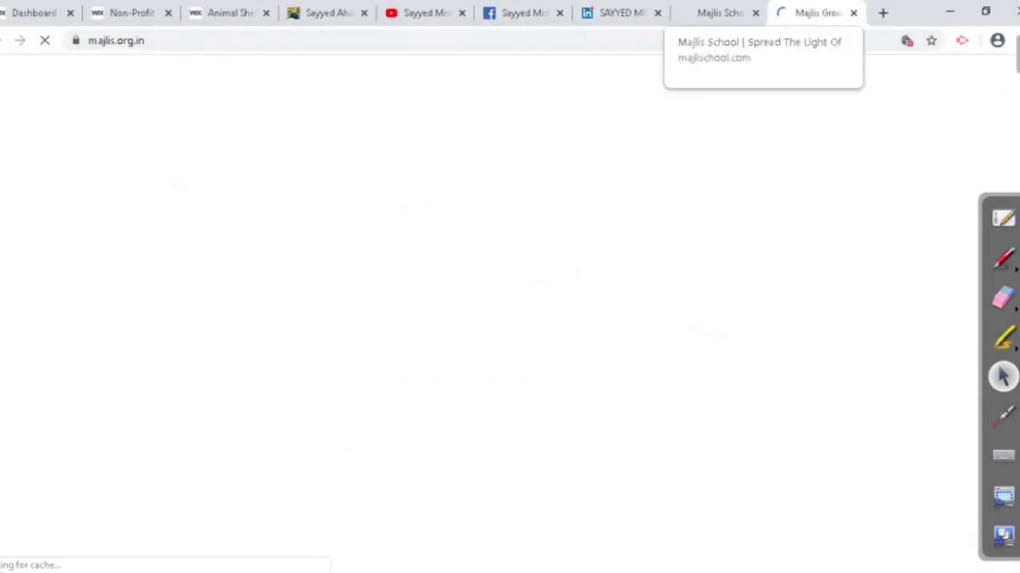
left_click(326, 13)
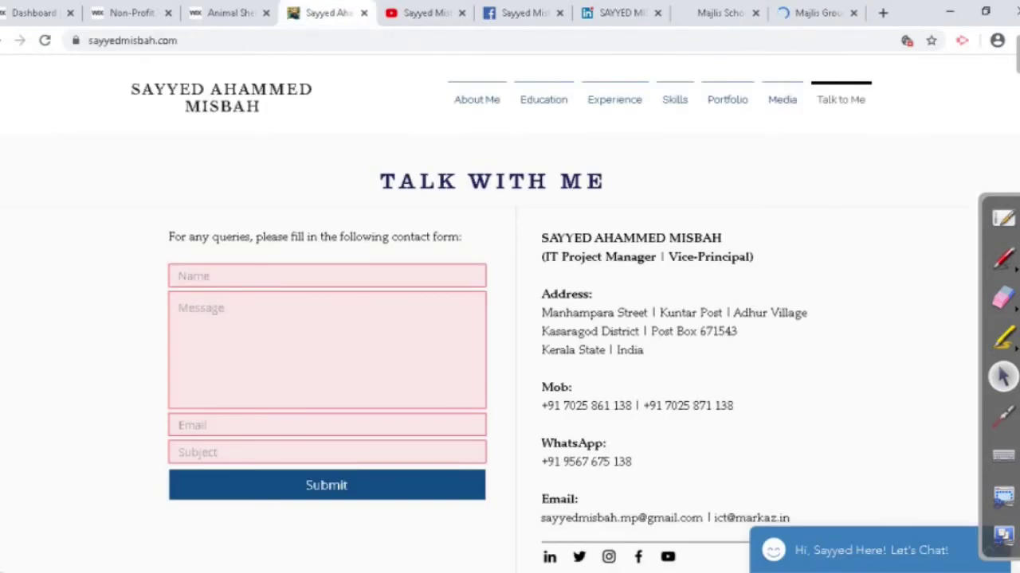
Step: Go to the portfolio's Education section from its page
mouse_move(477, 99)
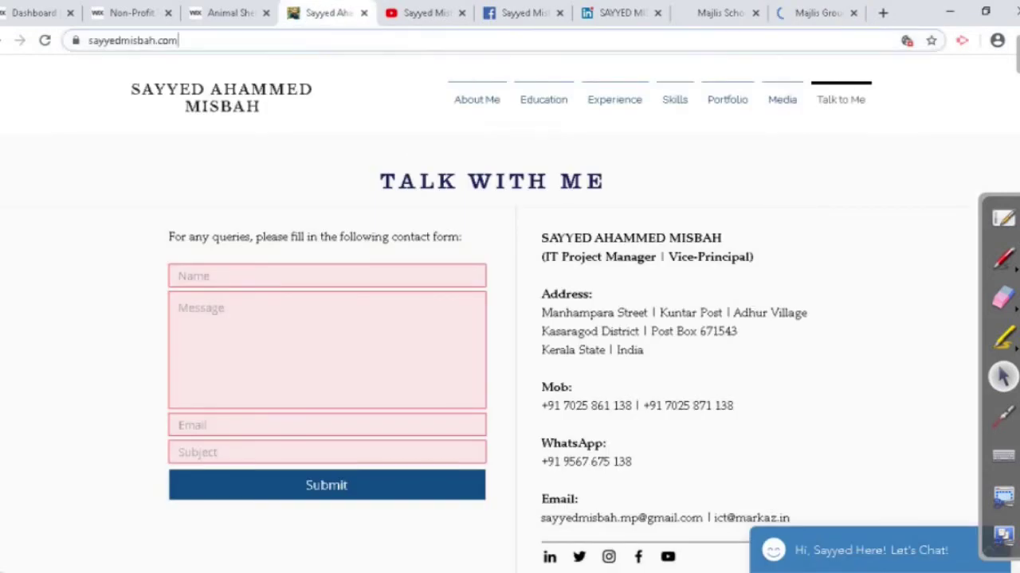
left_click(133, 40)
scroll(510, 318, "down", 2)
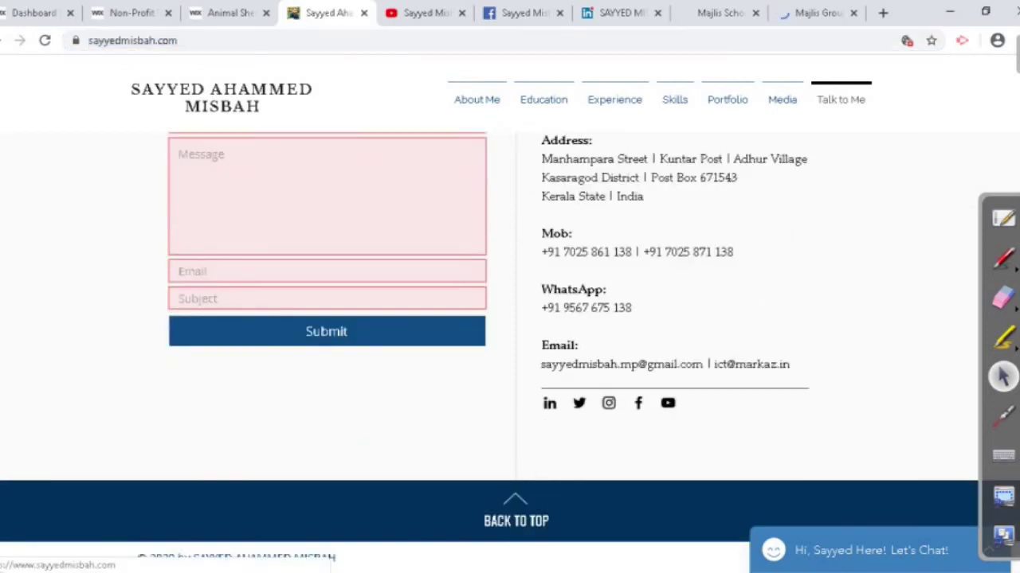
left_click(516, 514)
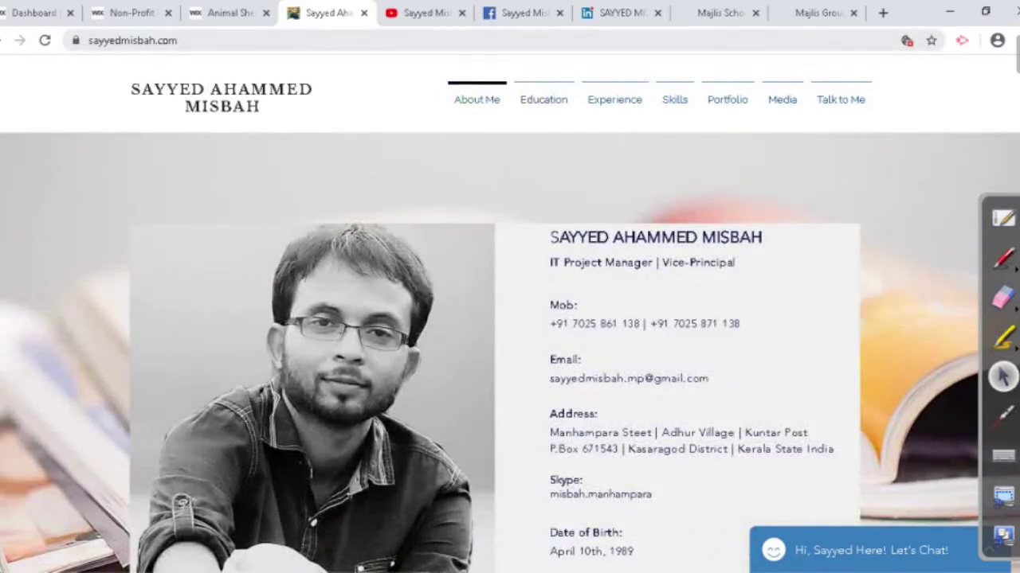
Step: Close the YouTube, Facebook and LinkedIn profile tabs
left_click(434, 12)
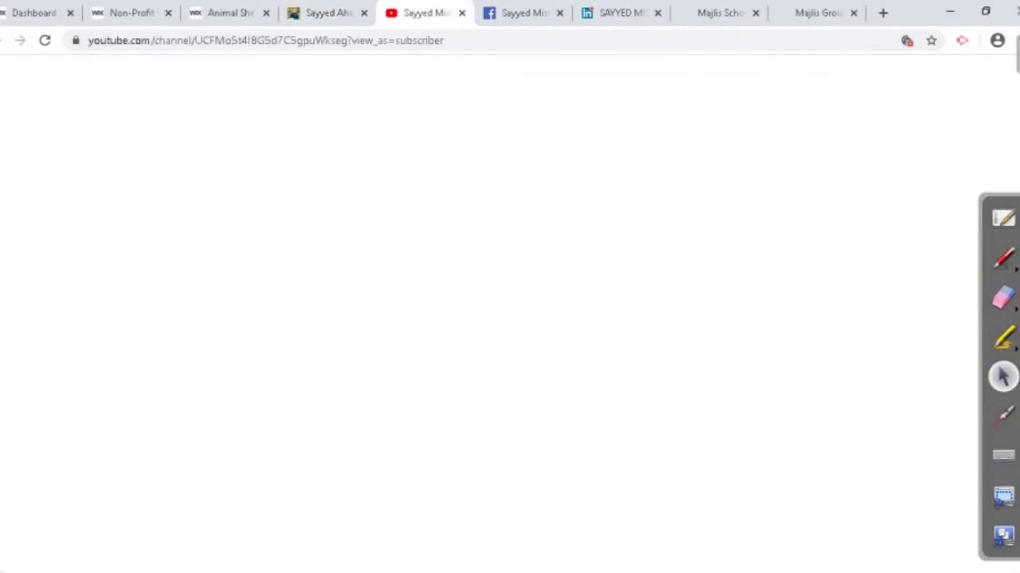
left_click(461, 13)
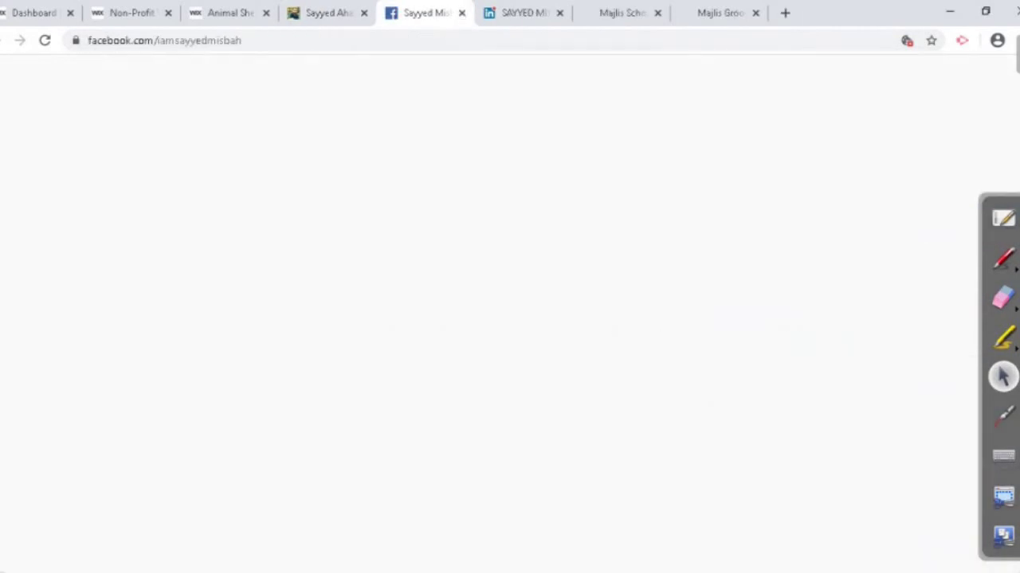
left_click(522, 13)
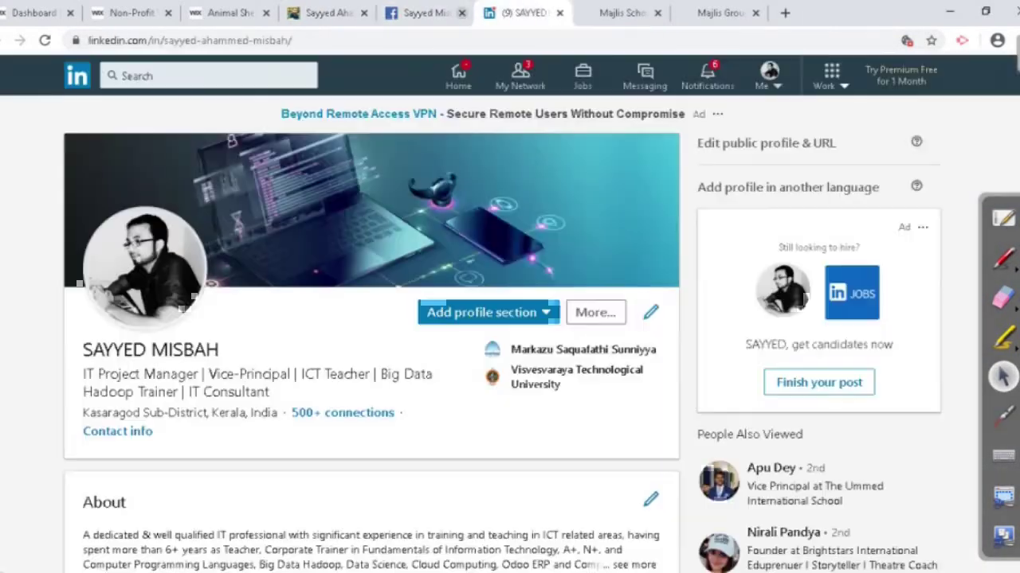
left_click(430, 12)
left_click(461, 12)
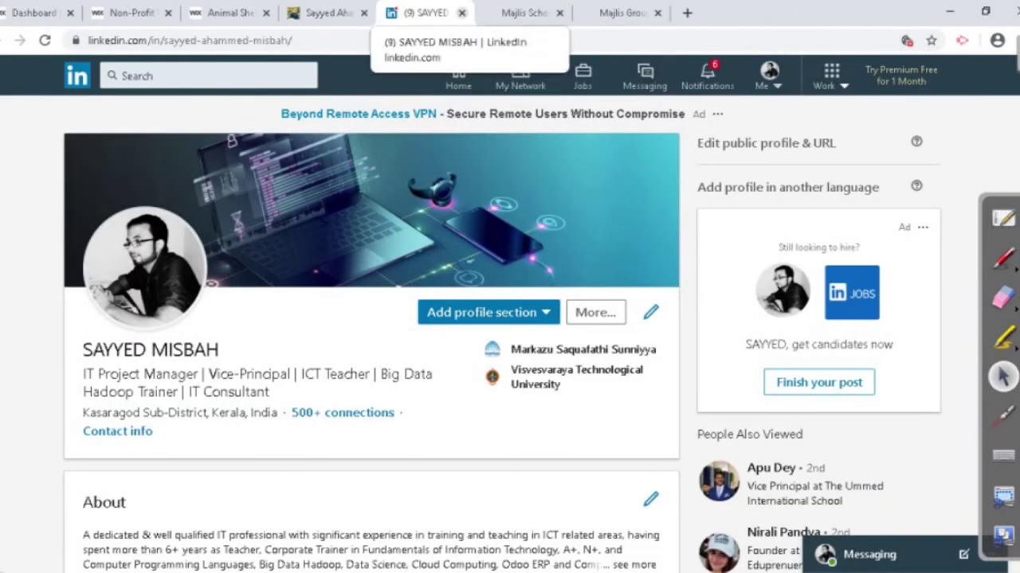
left_click(461, 12)
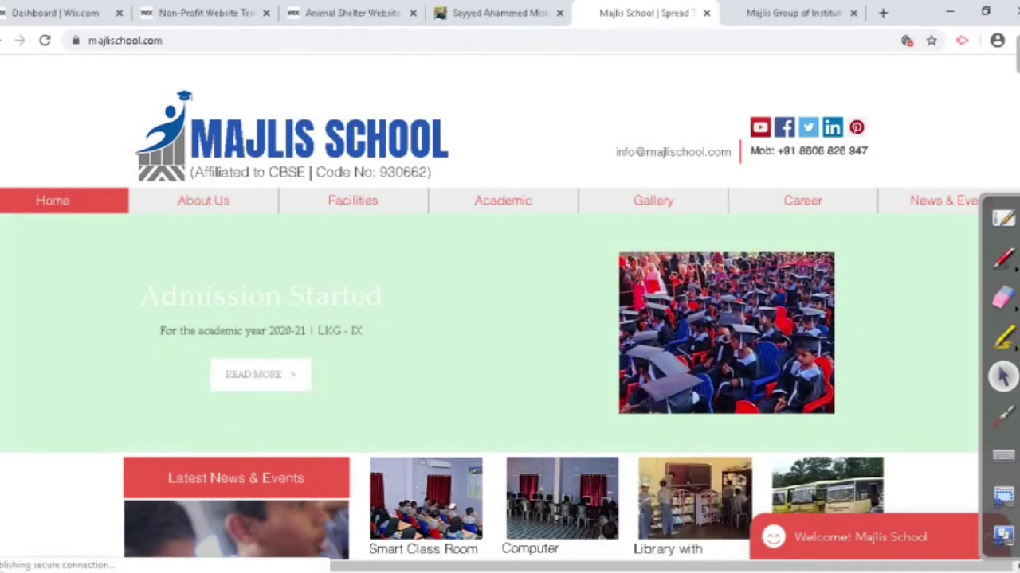
Step: Dismiss the Majlis School welcome overlay and chat panel while scrolling the homepage
scroll(509, 319, "down", 2)
scroll(510, 319, "down", 2)
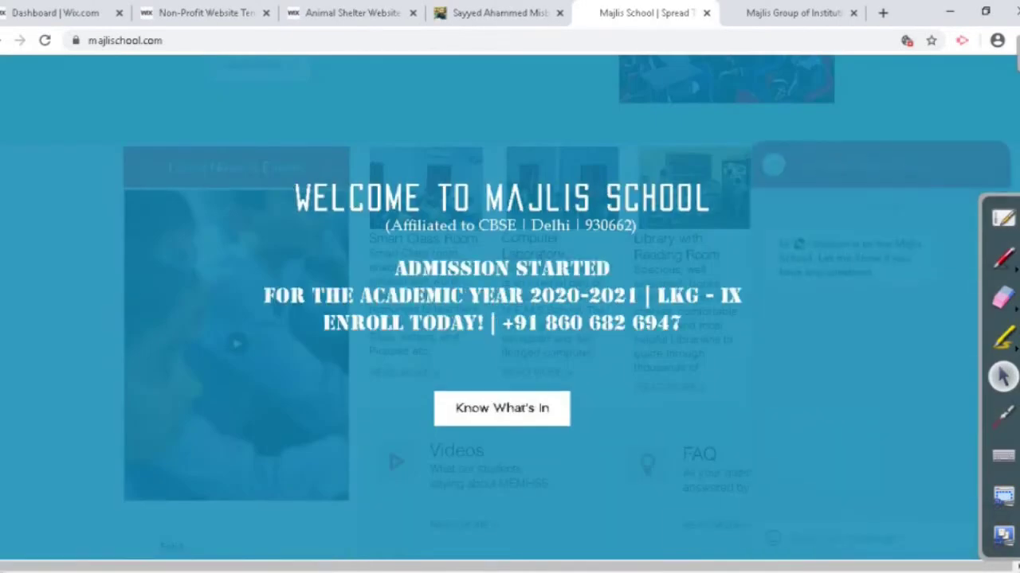
left_click(501, 408)
scroll(502, 408, "up", 3)
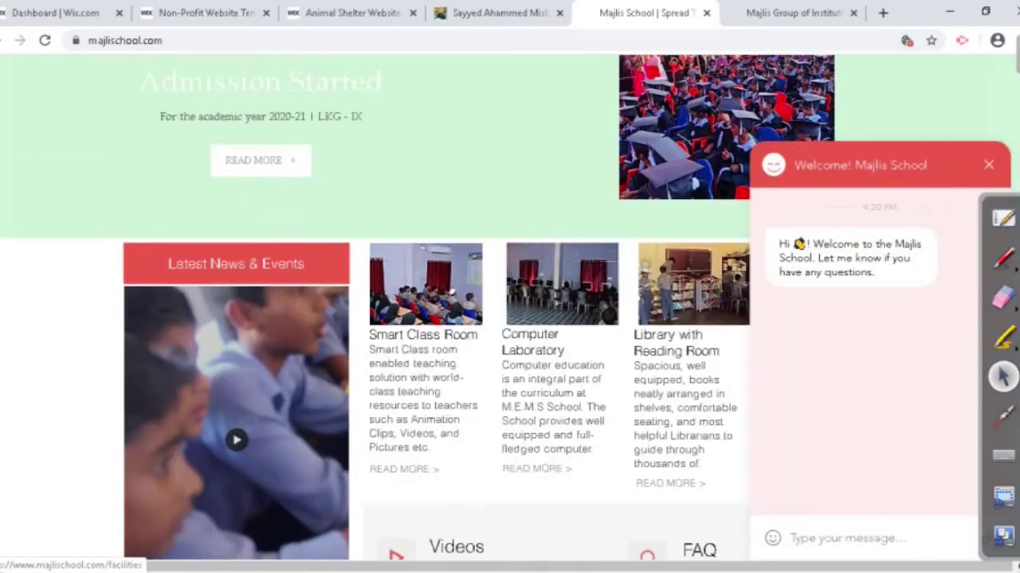
scroll(502, 408, "down", 3)
scroll(374, 318, "down", 15)
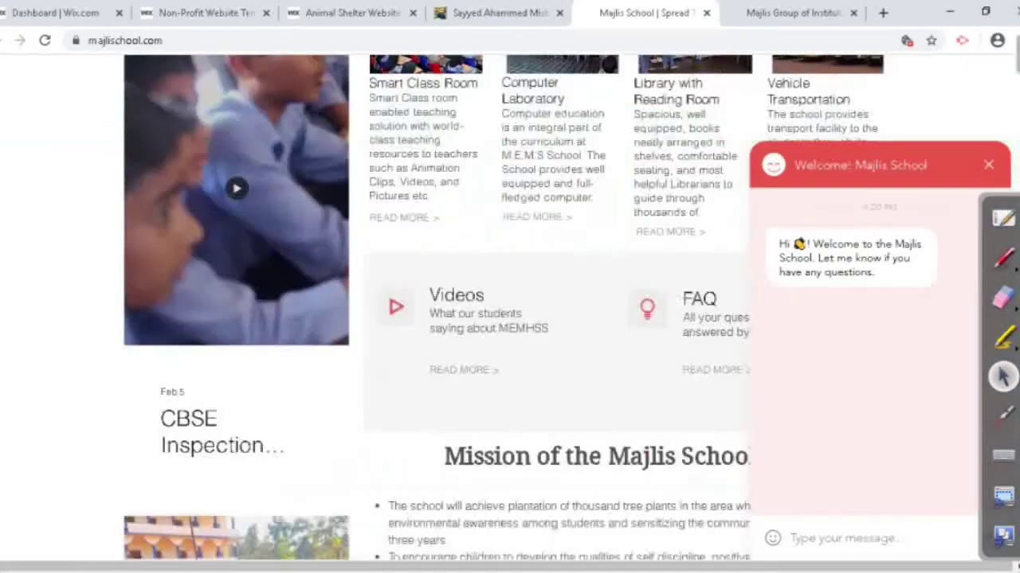
scroll(375, 319, "down", 1)
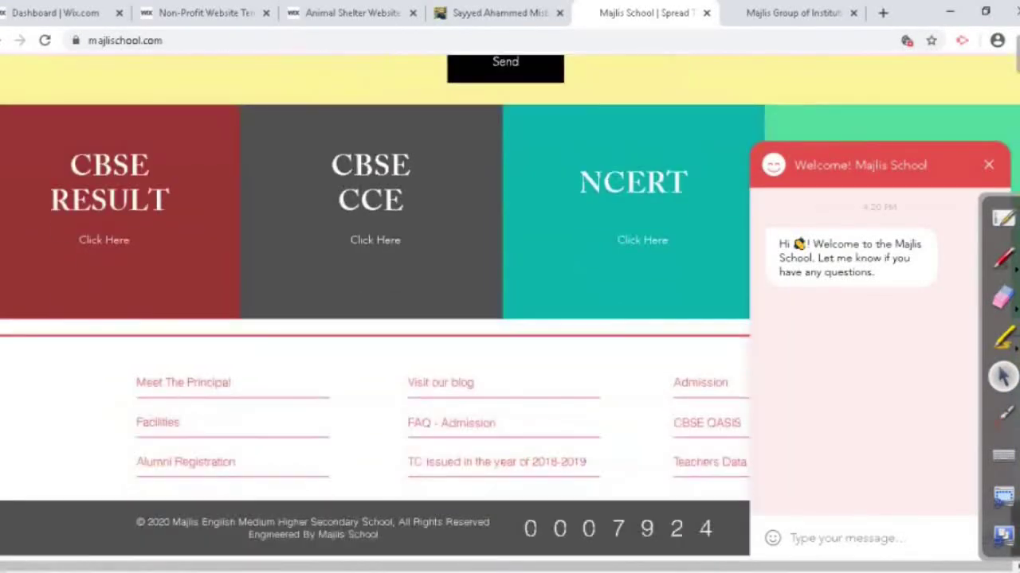
left_click(988, 165)
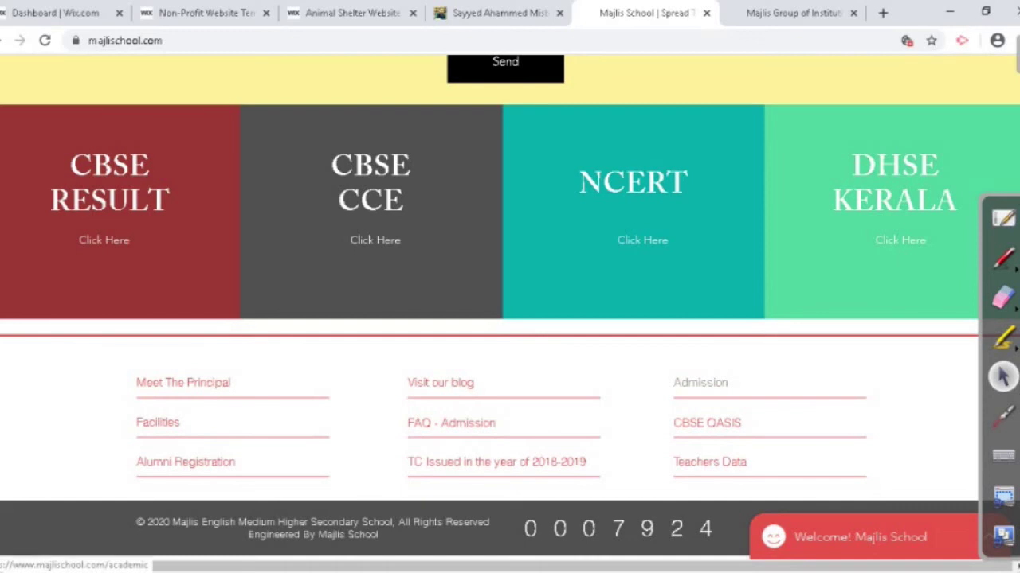
Step: View the Academic admissions page and application form PDF, then switch to Majlis Group
left_click(700, 382)
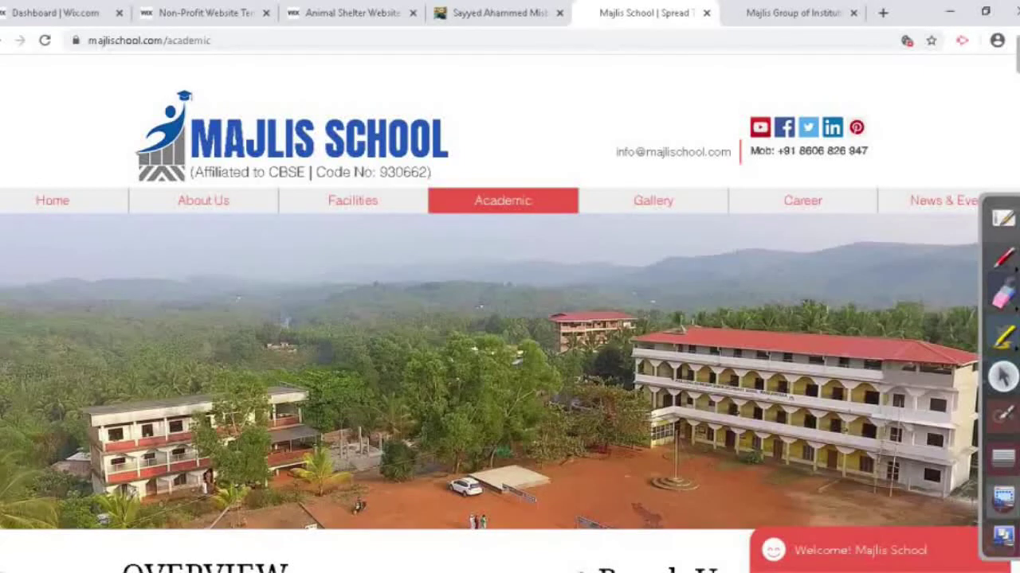
scroll(510, 318, "down", 5)
scroll(509, 319, "down", 3)
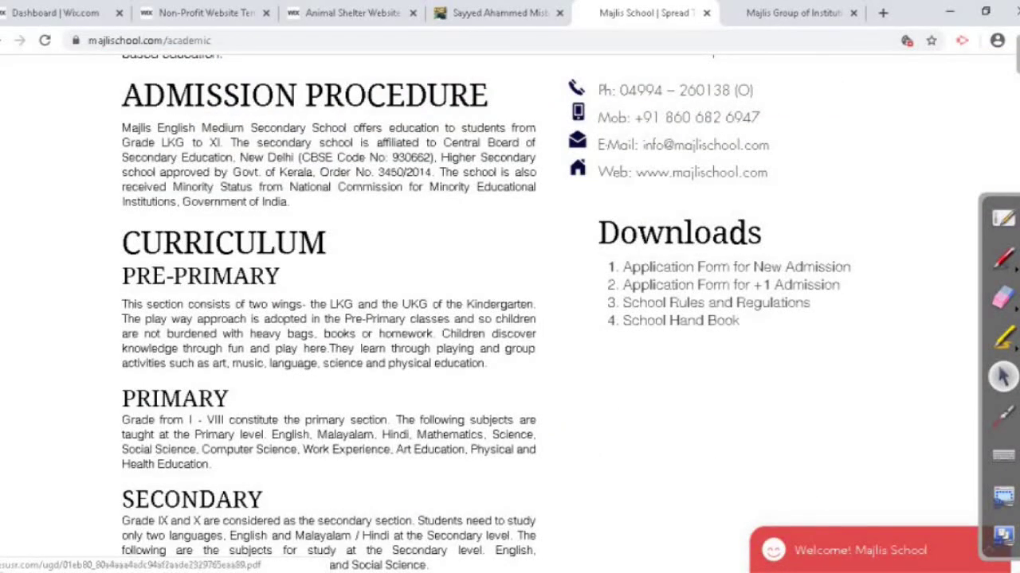
left_click(736, 267)
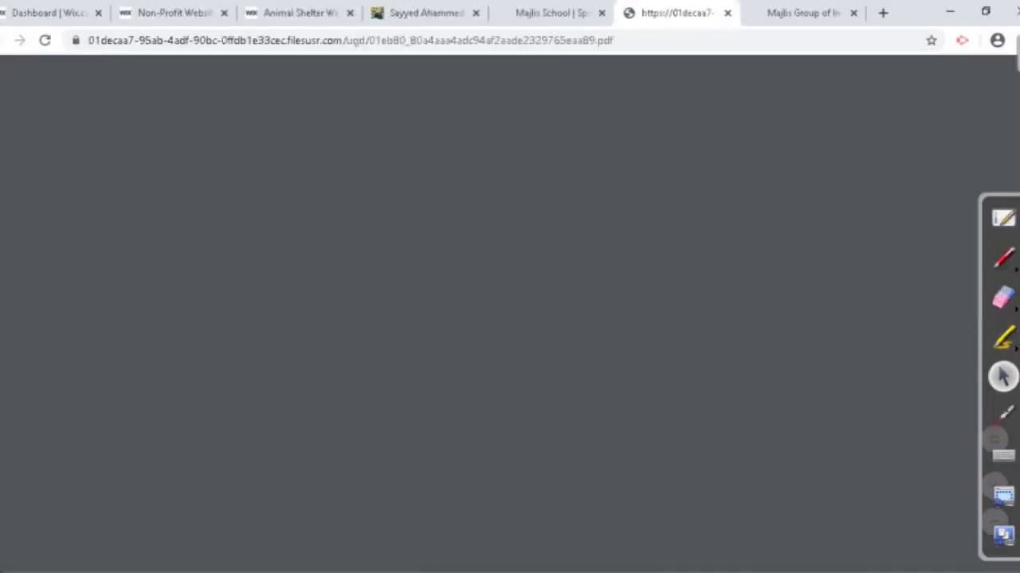
scroll(502, 319, "down", 5)
scroll(502, 319, "down", 2)
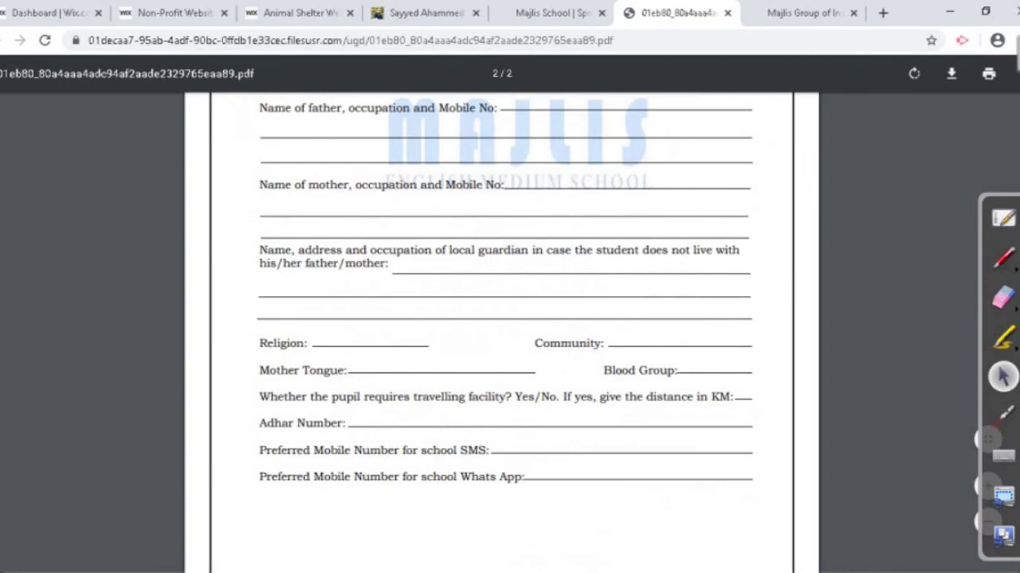
left_click(727, 13)
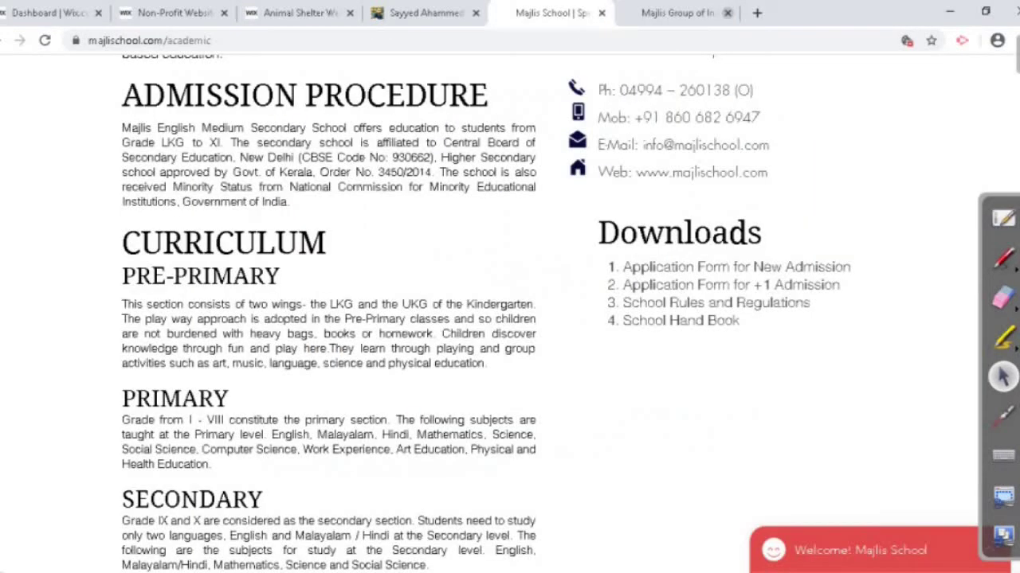
left_click(685, 12)
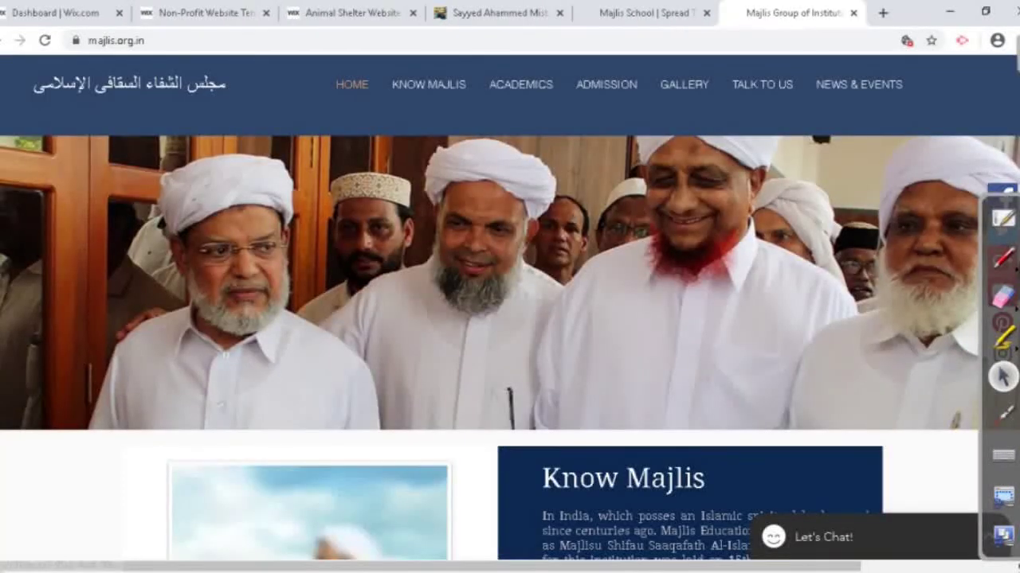
Step: Browse the Majlis Group photo gallery and news and events pages
scroll(510, 318, "down", 10)
scroll(510, 319, "down", 3)
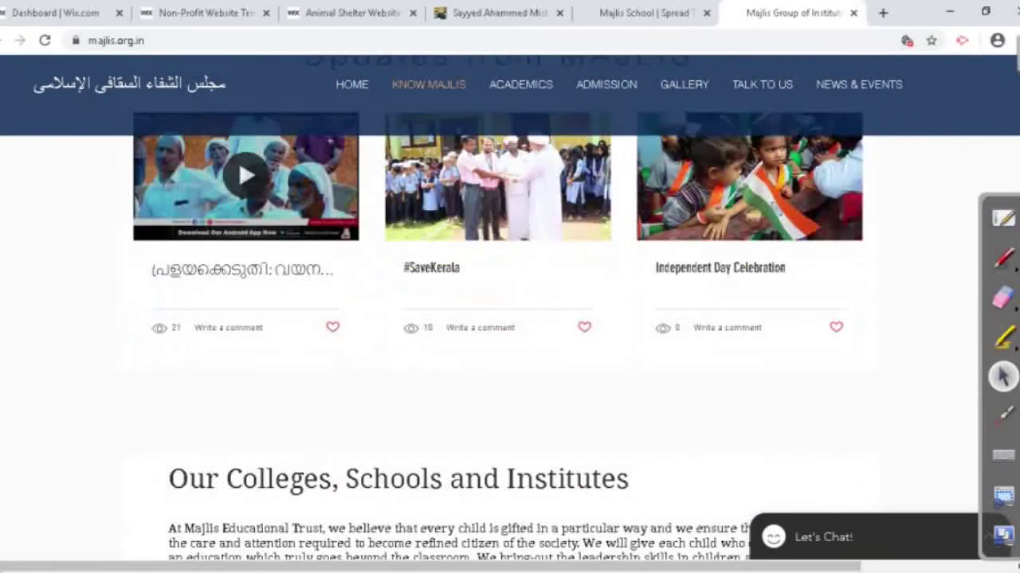
scroll(510, 318, "up", 3)
scroll(683, 87, "up", 4)
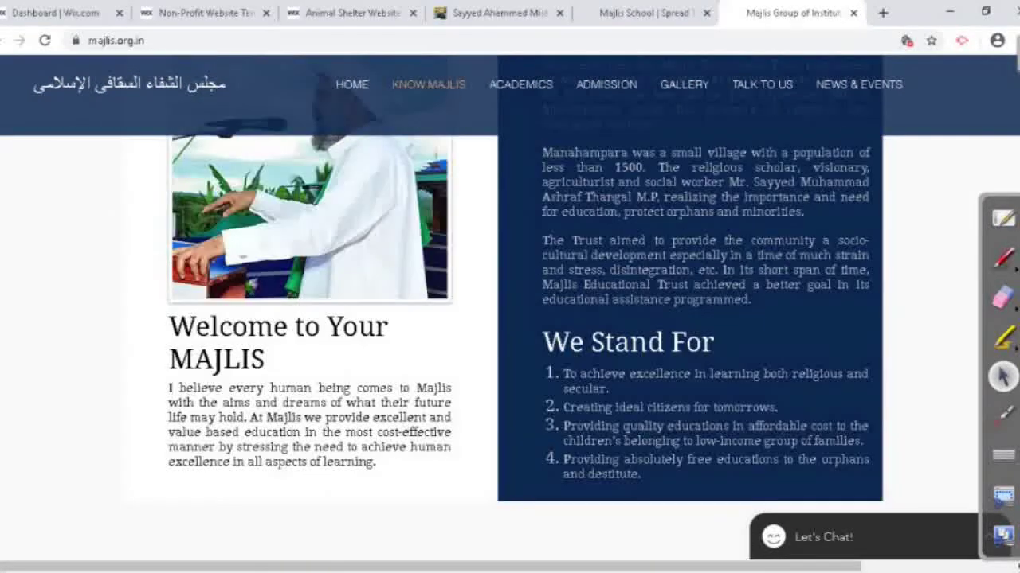
left_click(683, 85)
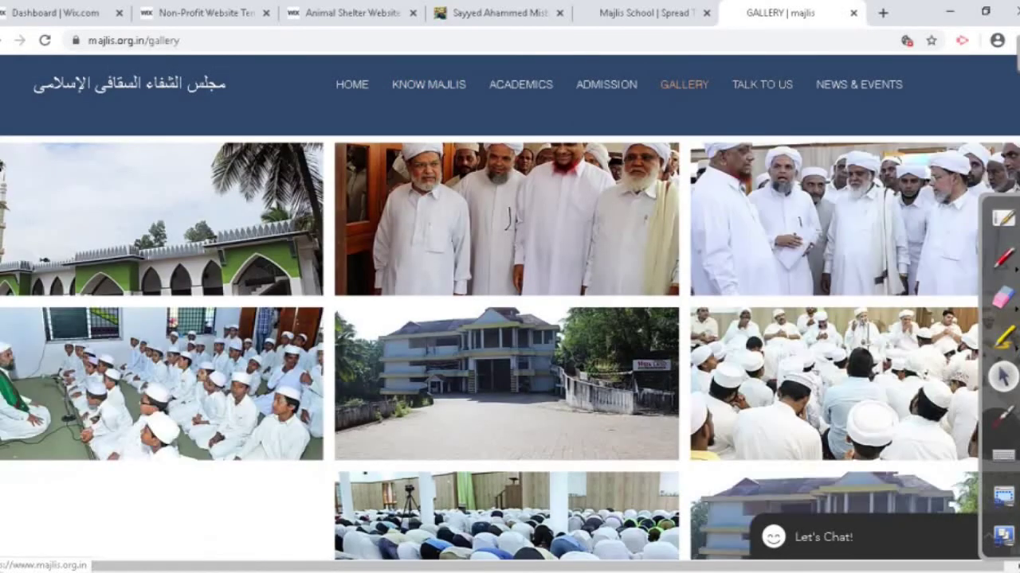
left_click(859, 84)
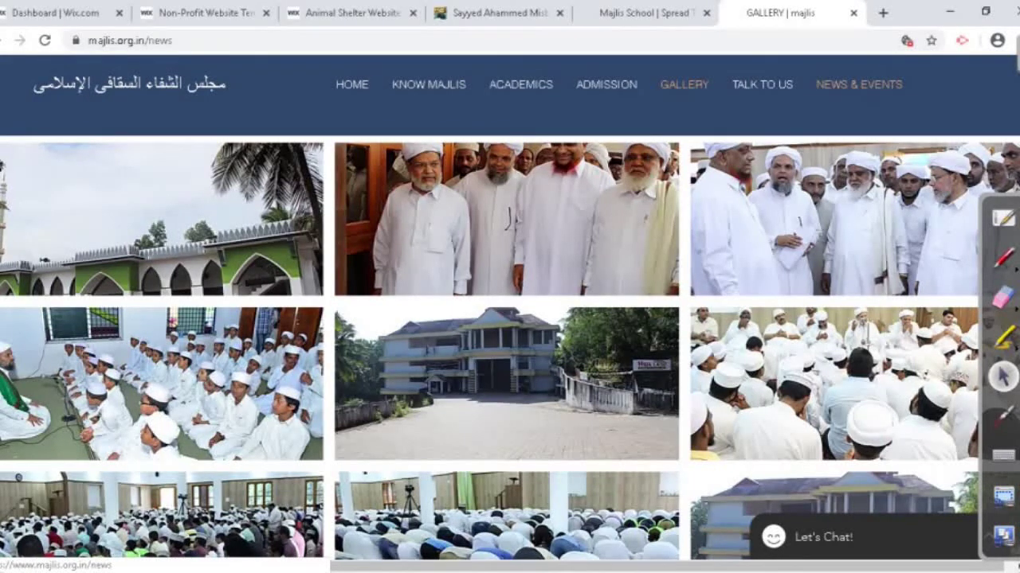
Step: Open the Majlis School photo gallery and close the Majlis Educational Trust tab
key("ctrl+shift+Tab")
scroll(510, 318, "up", 7)
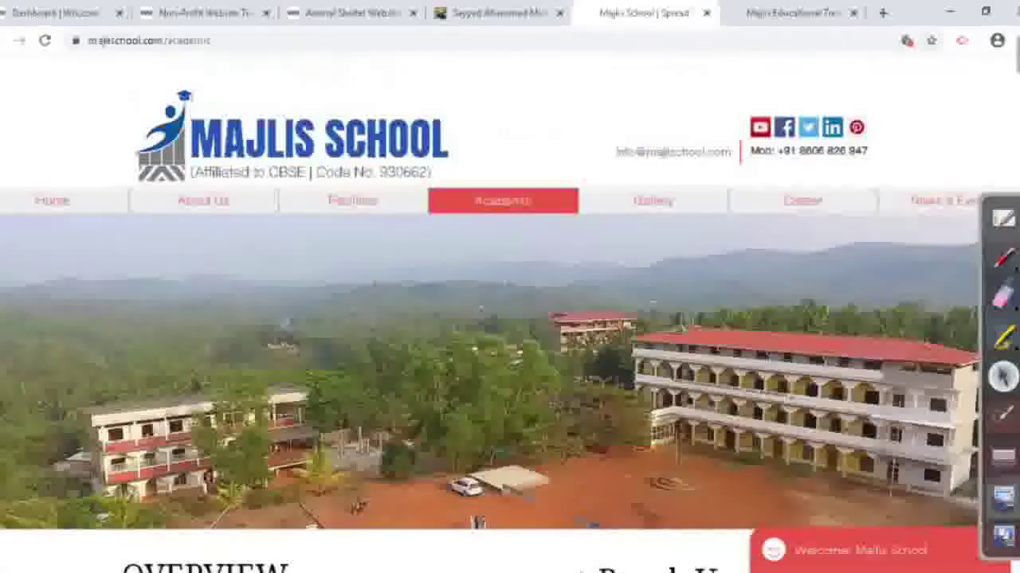
left_click(653, 201)
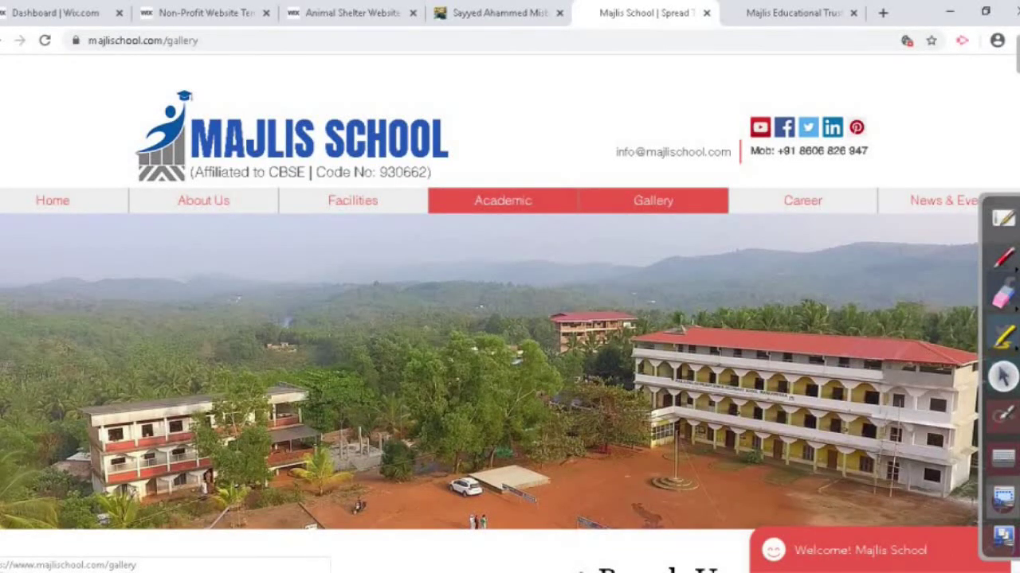
left_click(820, 13)
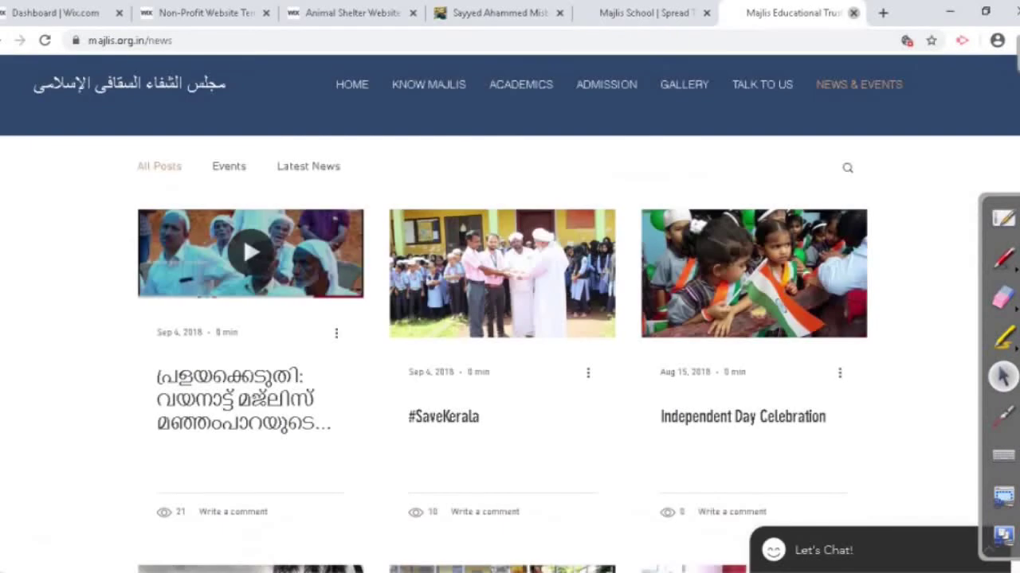
left_click(853, 13)
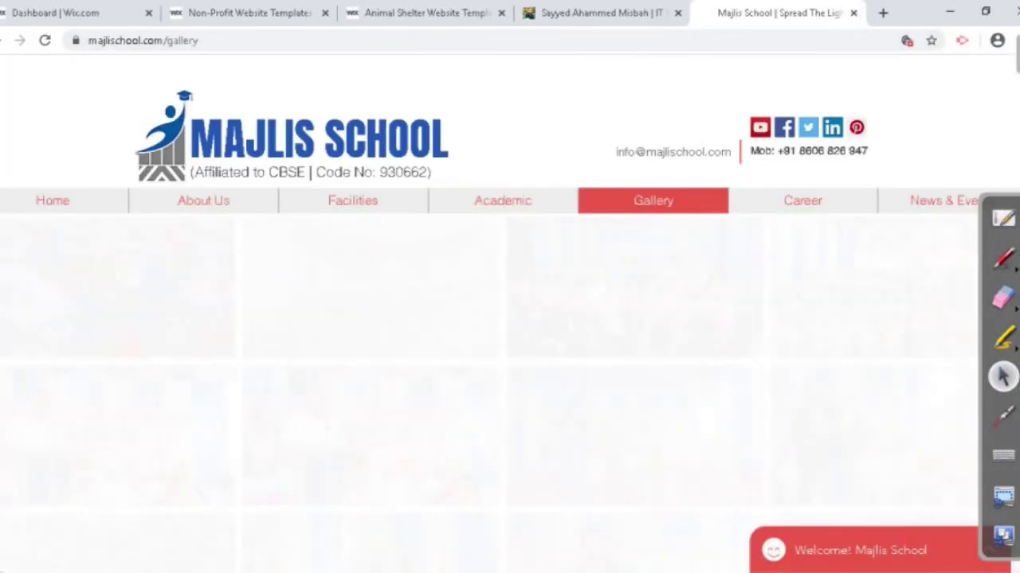
Step: Close the Majlis School site and cycle back through the template tabs to the dashboard
scroll(510, 319, "down", 5)
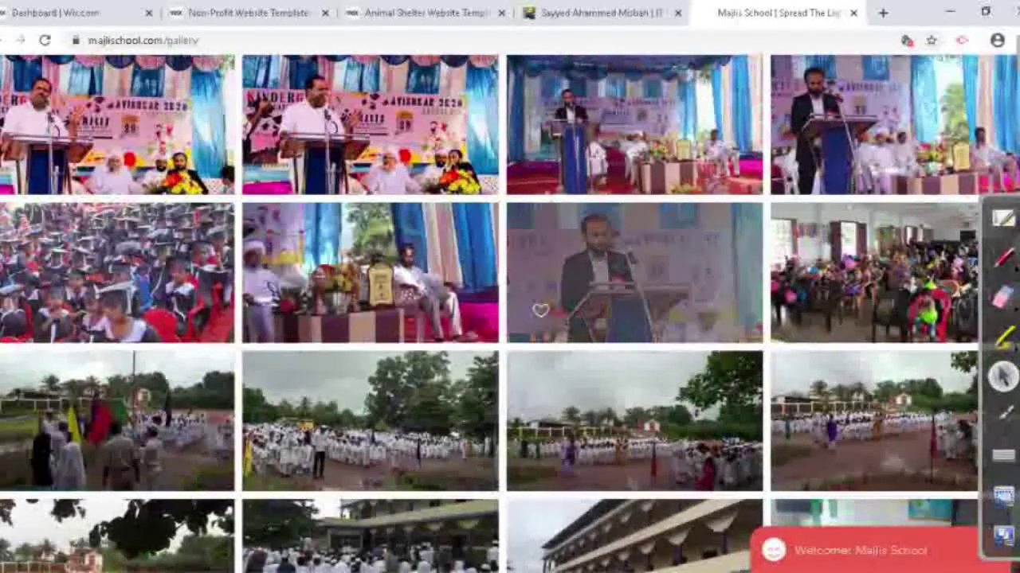
scroll(510, 318, "up", 4)
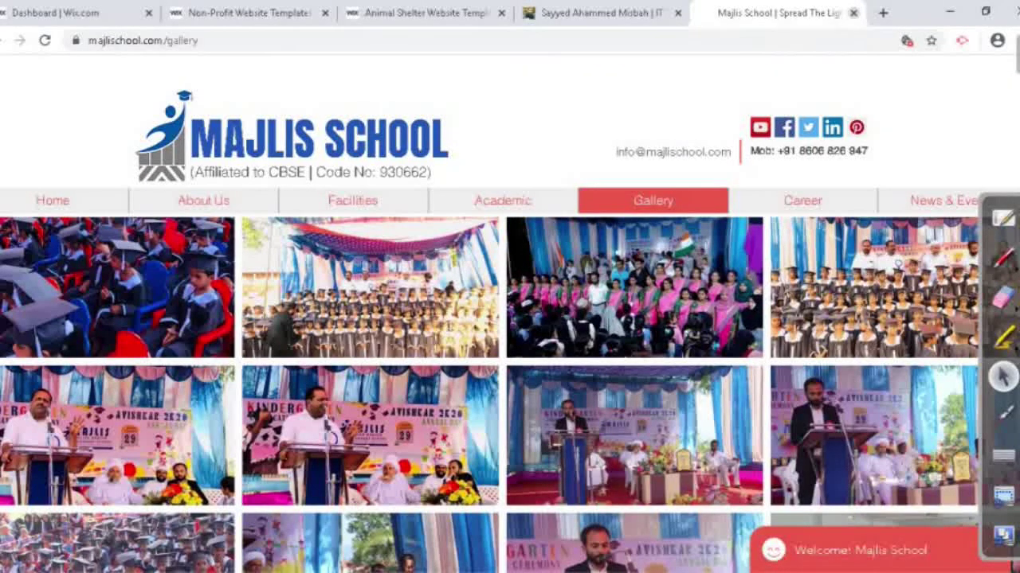
left_click(852, 13)
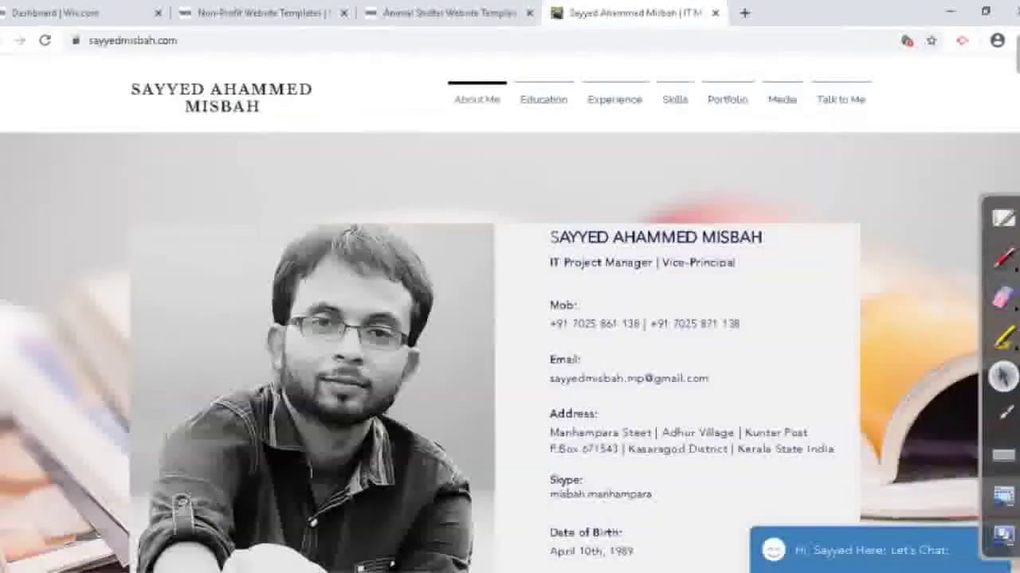
scroll(510, 351, "down", 5)
scroll(509, 350, "up", 5)
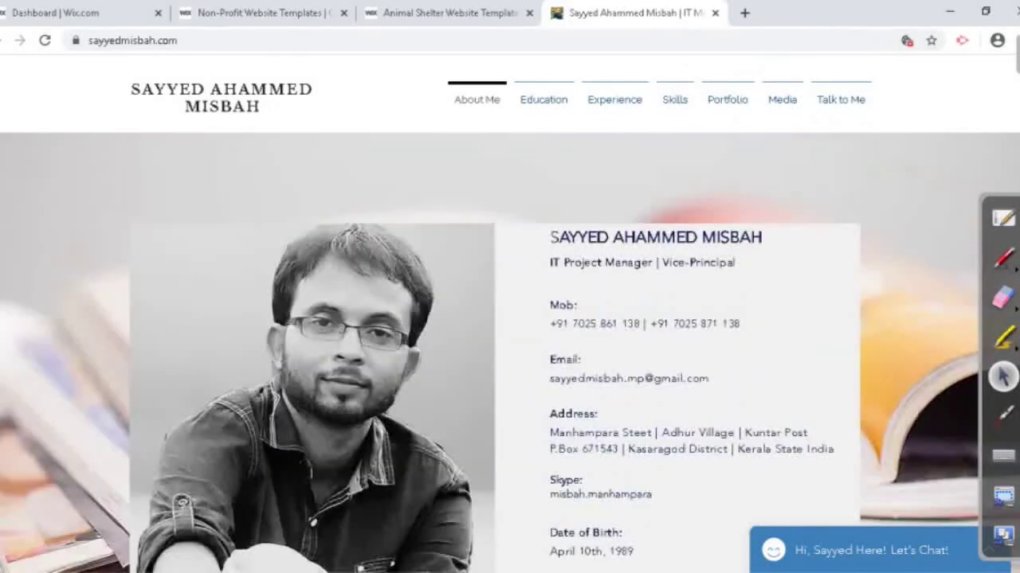
key("ctrl+shift+Tab")
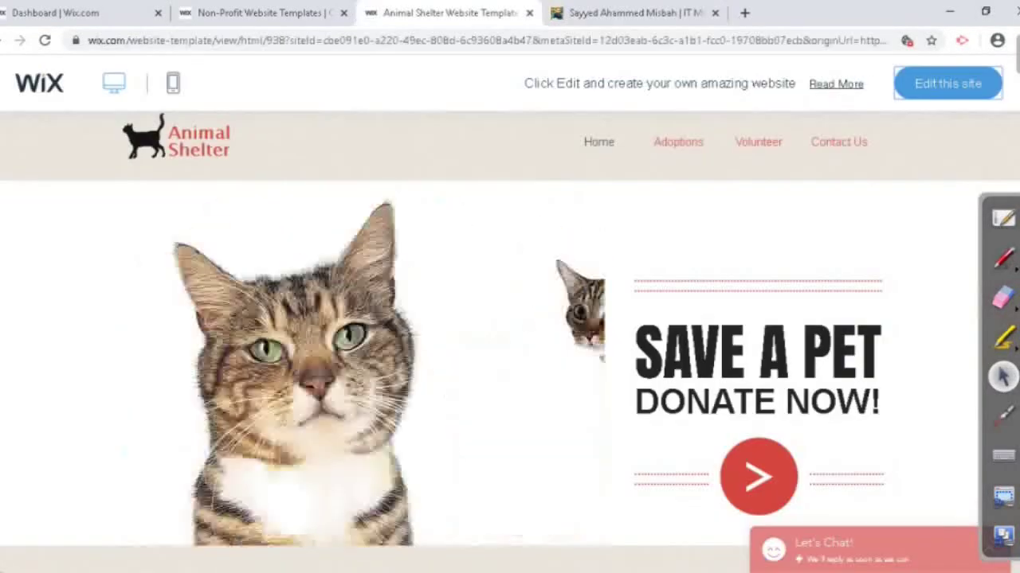
key("ctrl+shift+Tab")
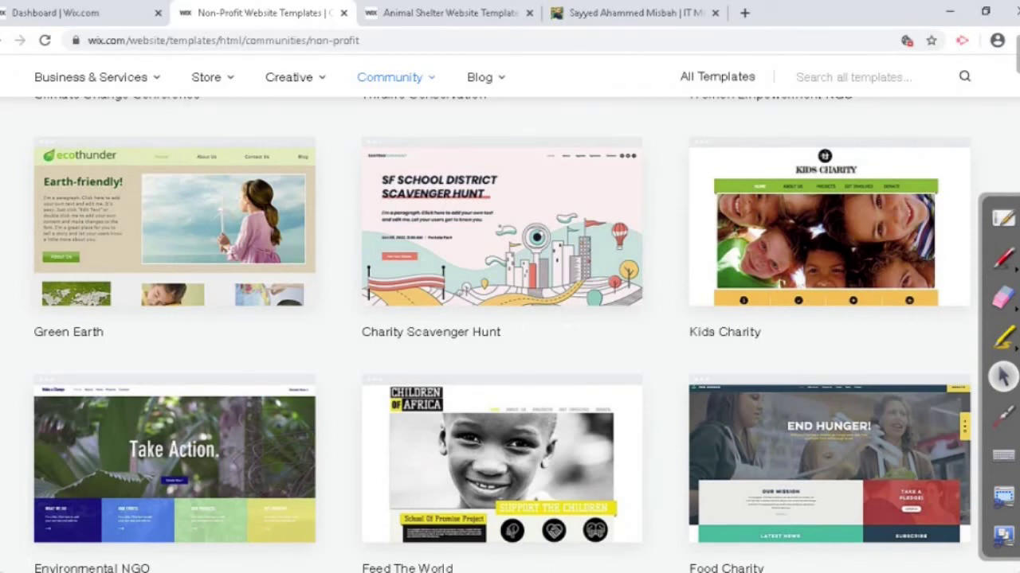
key("ctrl+shift+Tab")
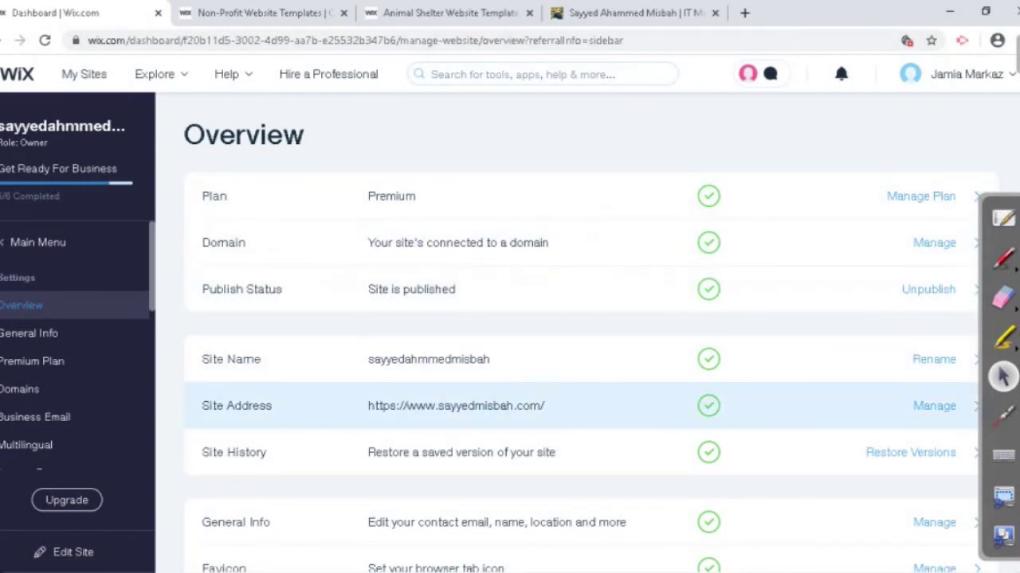
Step: Open the site's Domains settings, glance at the live site, and return to My Domains
scroll(510, 406, "down", 3)
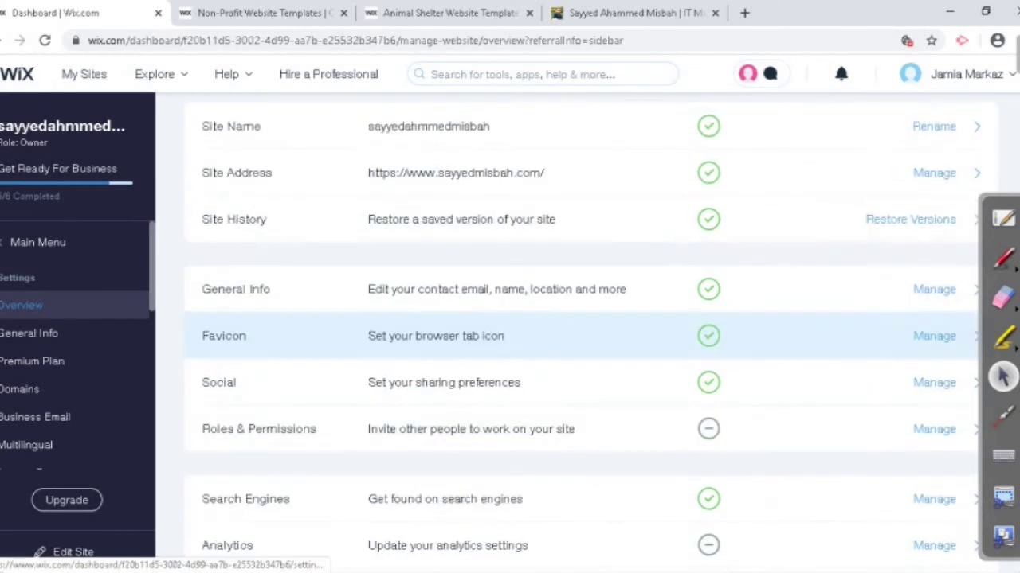
scroll(510, 406, "up", 2)
scroll(510, 407, "up", 1)
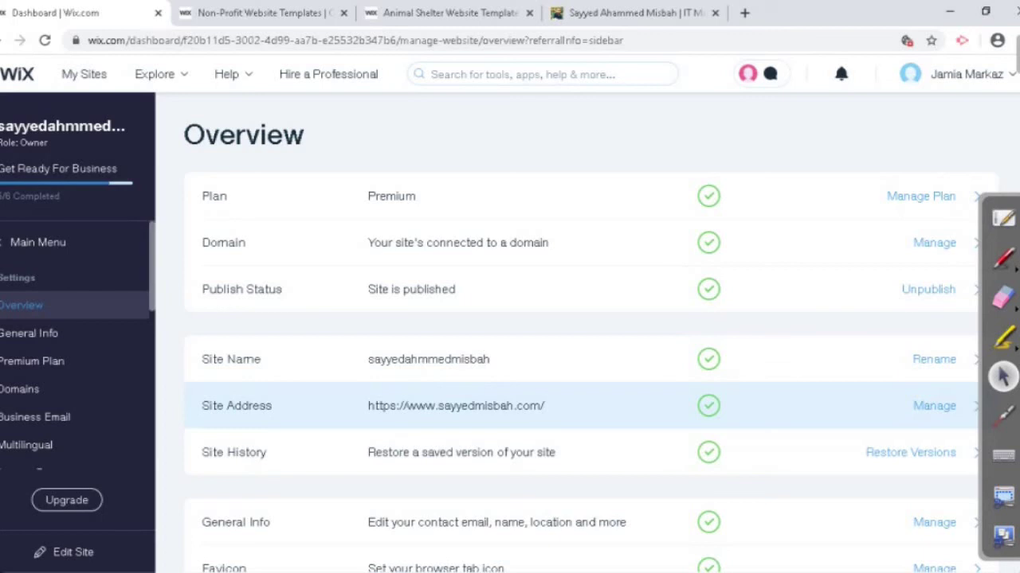
left_click(24, 389)
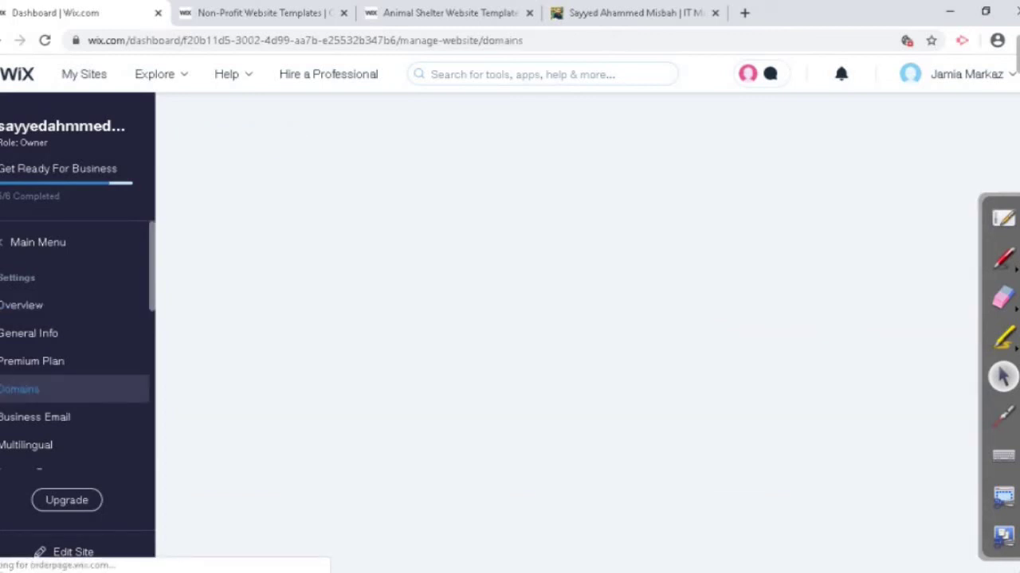
key("ctrl+4")
mouse_move(476, 100)
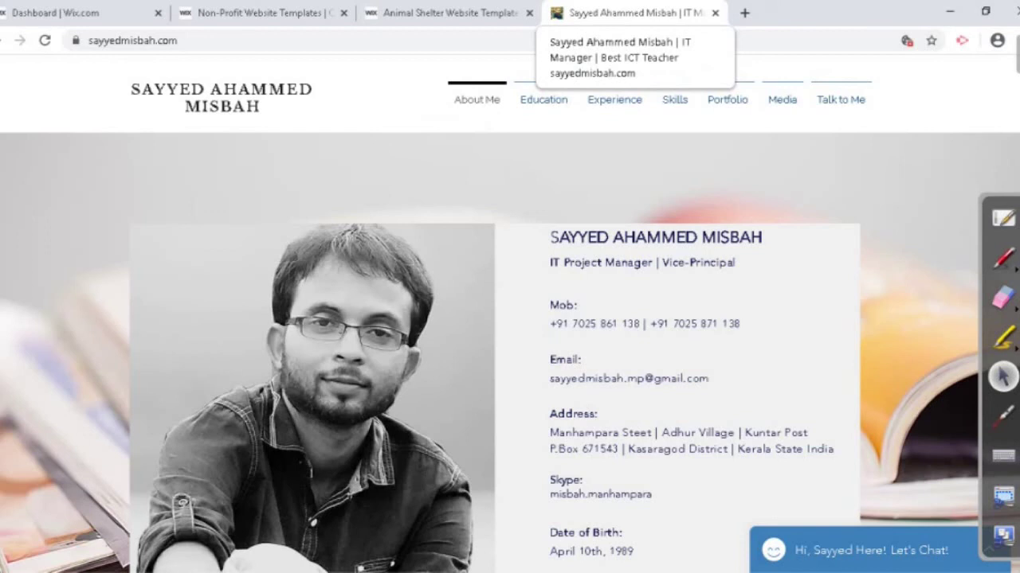
left_click(55, 13)
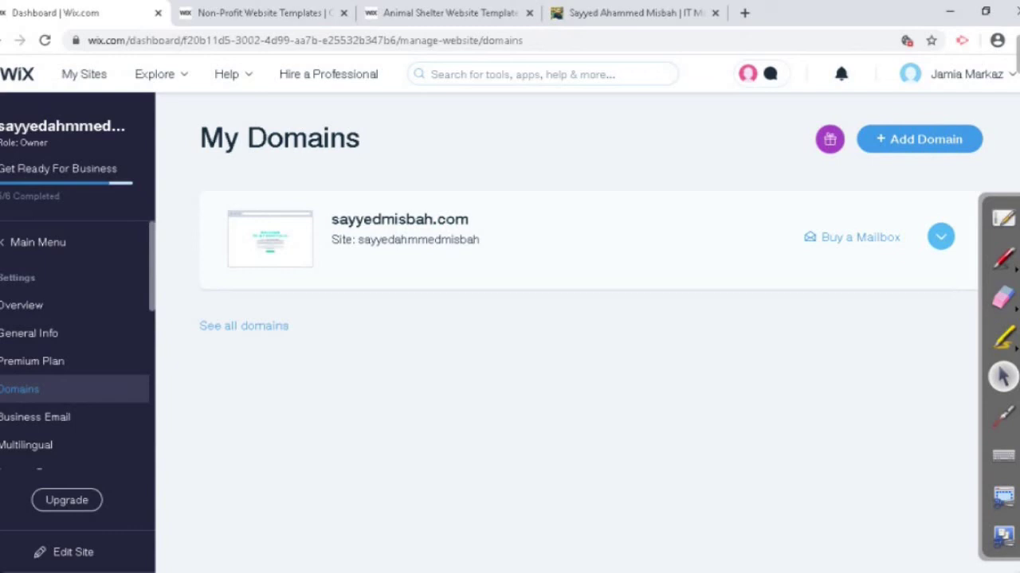
Step: Expand the connected .com domain's details and close the extra site tab it opened
left_click(399, 219)
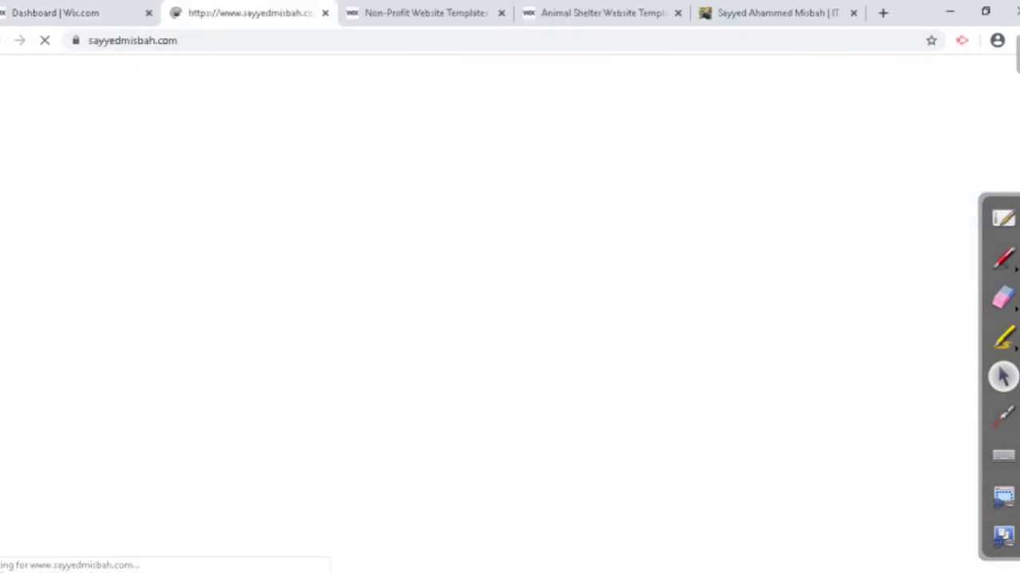
left_click(55, 13)
key("ctrl+Tab")
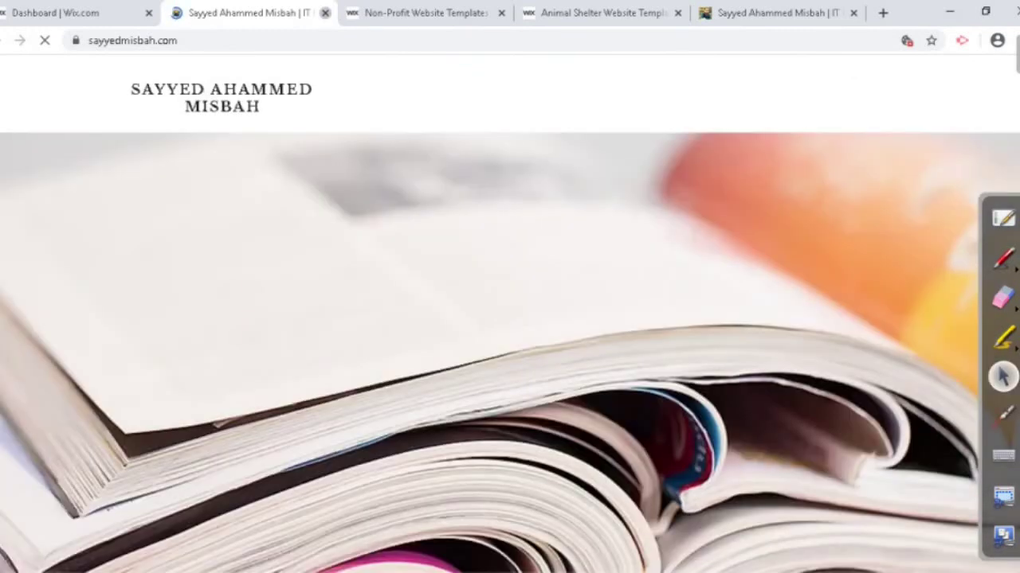
left_click(325, 13)
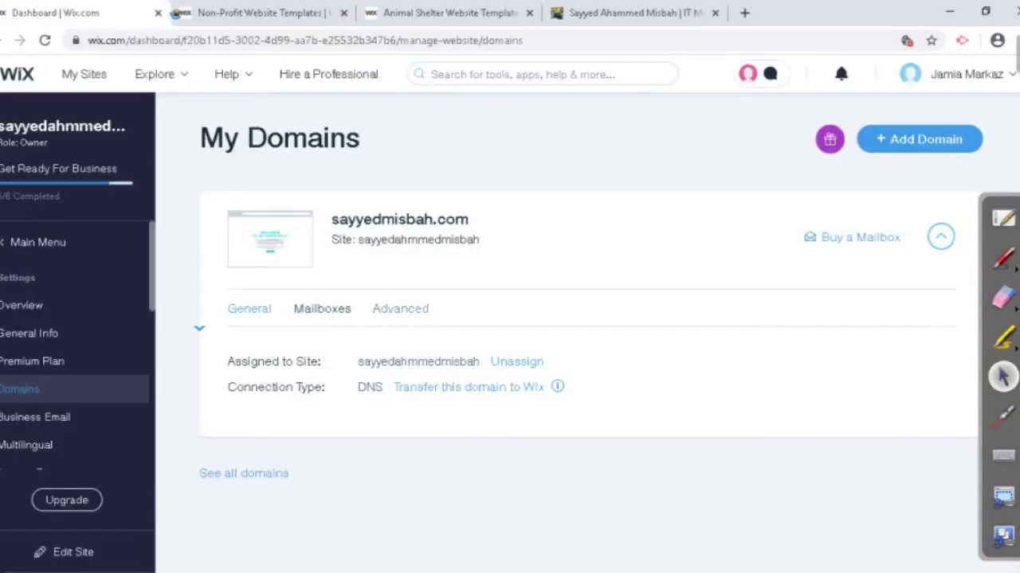
Step: Review the domain's A, CNAME and NS records in Edit DNS, then cancel unchanged
left_click(399, 308)
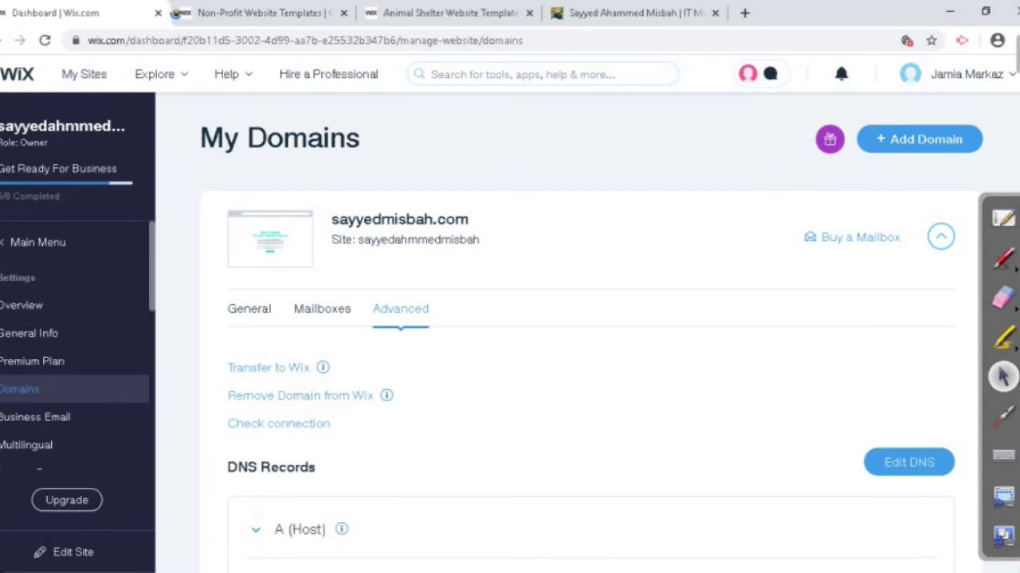
scroll(590, 335, "down", 3)
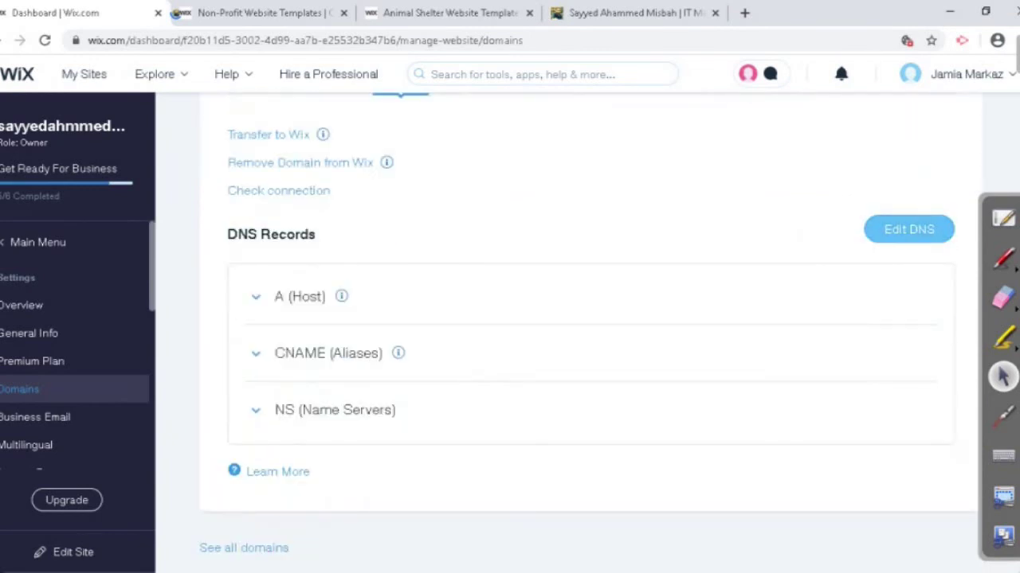
left_click(908, 229)
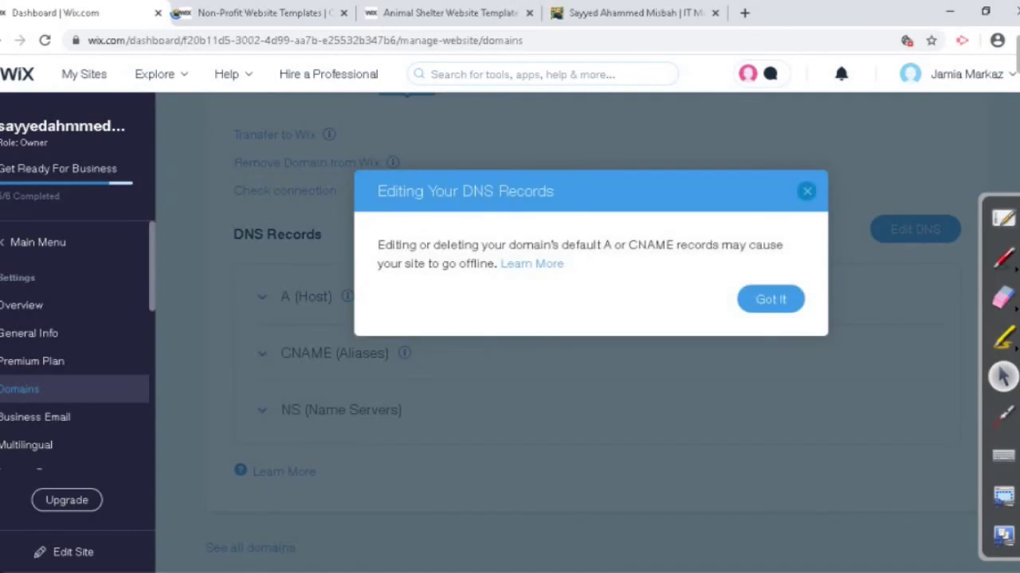
left_click(770, 299)
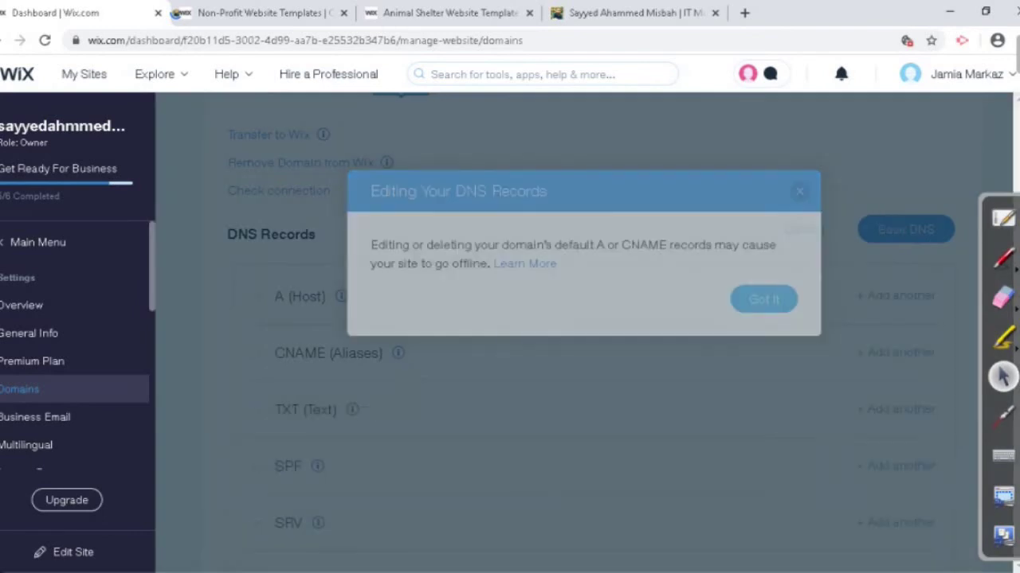
scroll(590, 319, "down", 3)
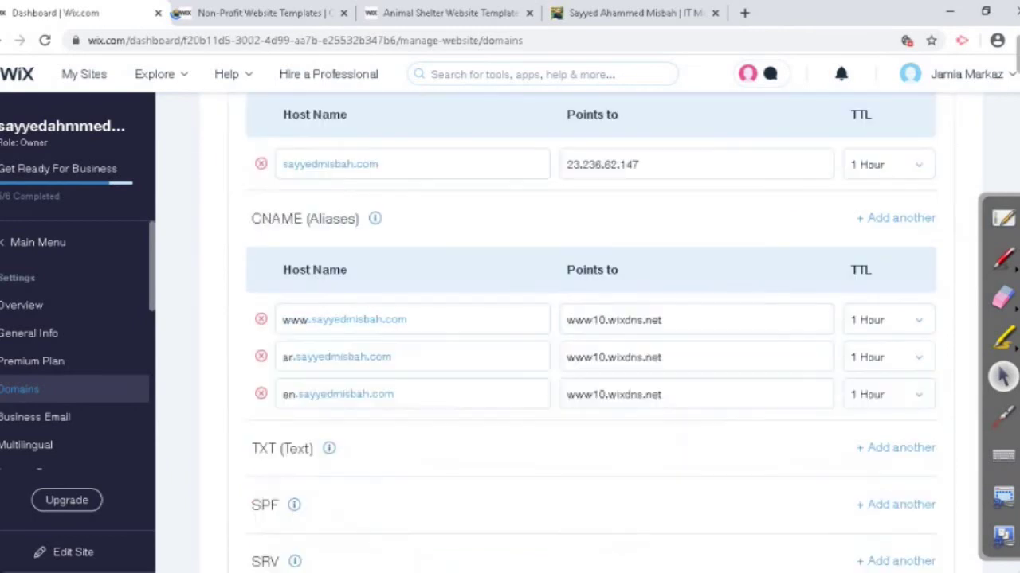
scroll(589, 319, "down", 4)
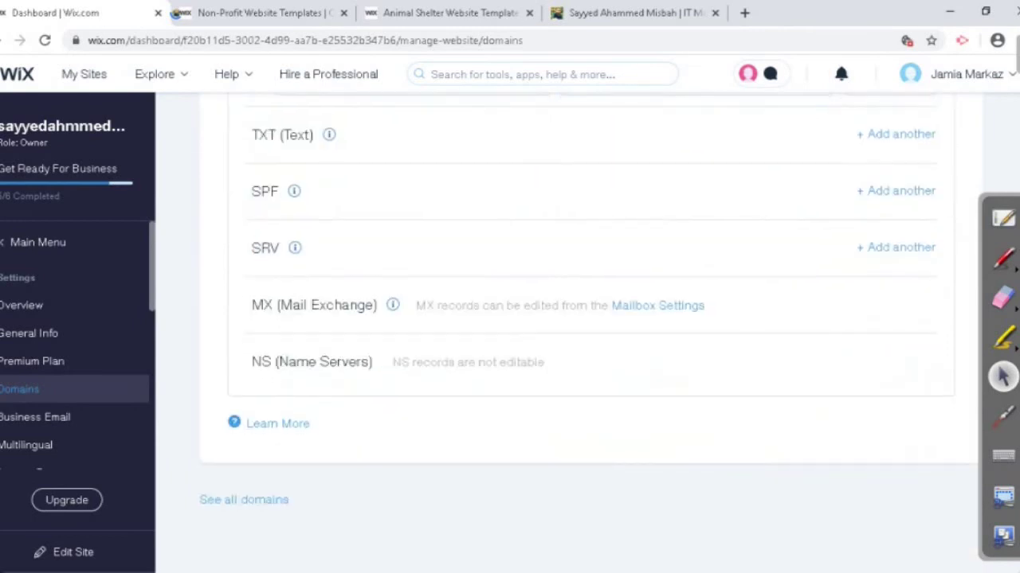
scroll(590, 318, "up", 5)
scroll(590, 318, "up", 4)
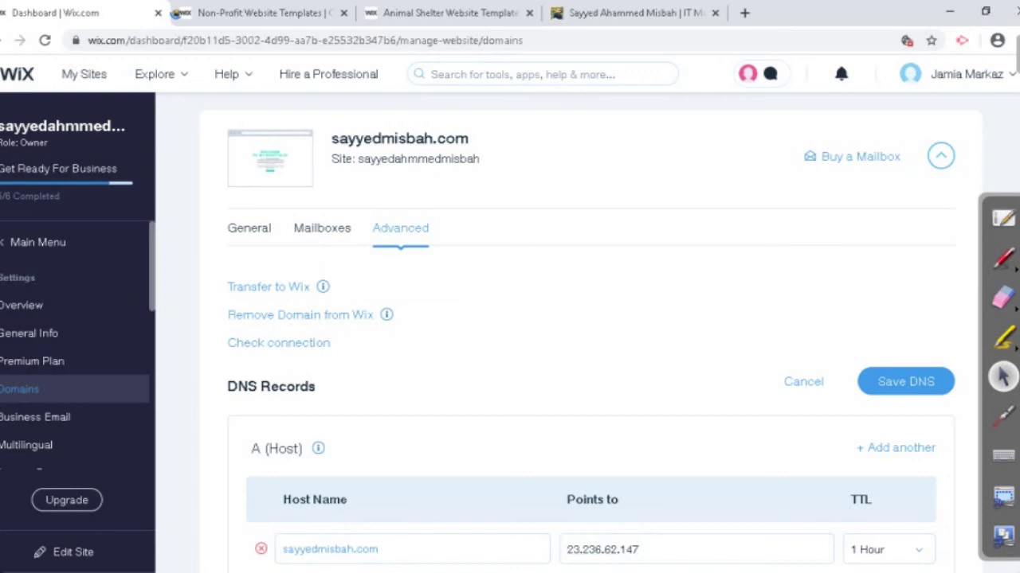
left_click(803, 382)
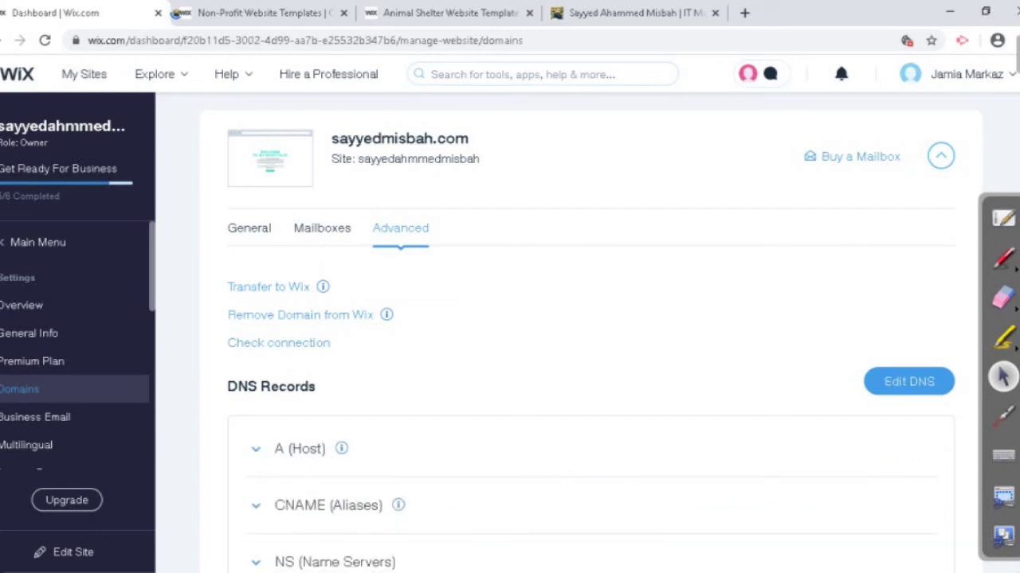
scroll(77, 342, "down", 5)
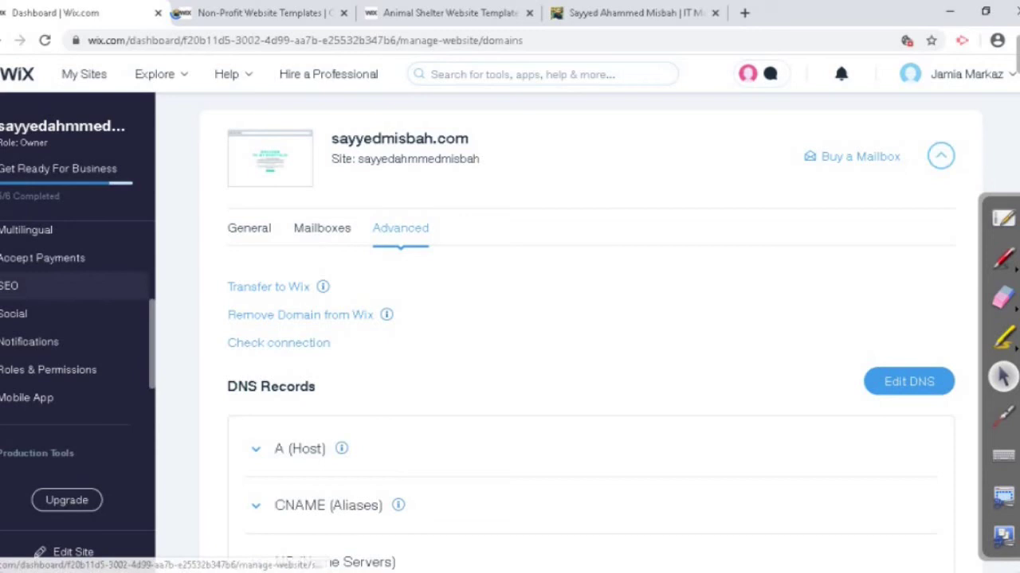
left_click(24, 314)
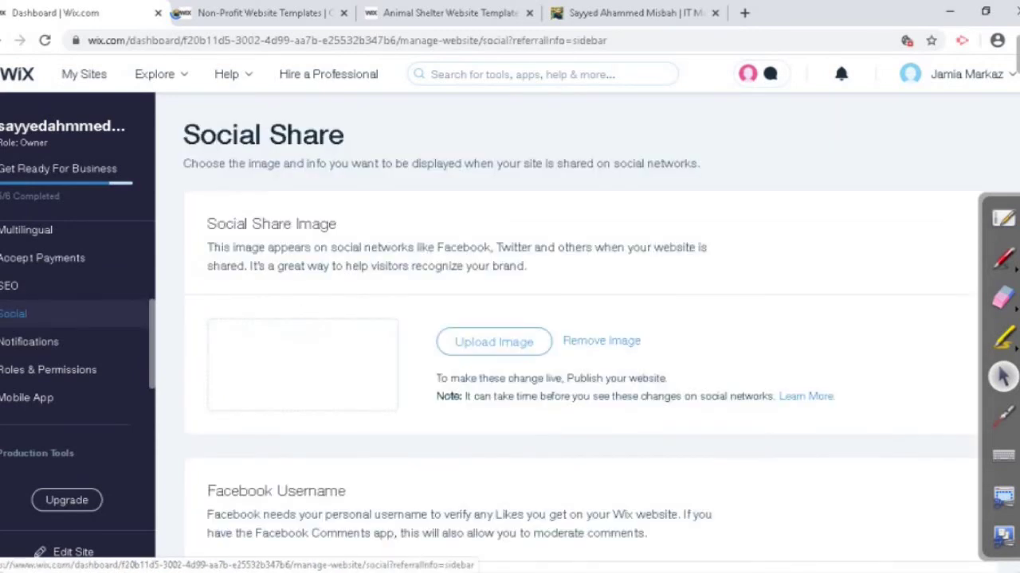
scroll(557, 334, "down", 2)
scroll(557, 334, "up", 2)
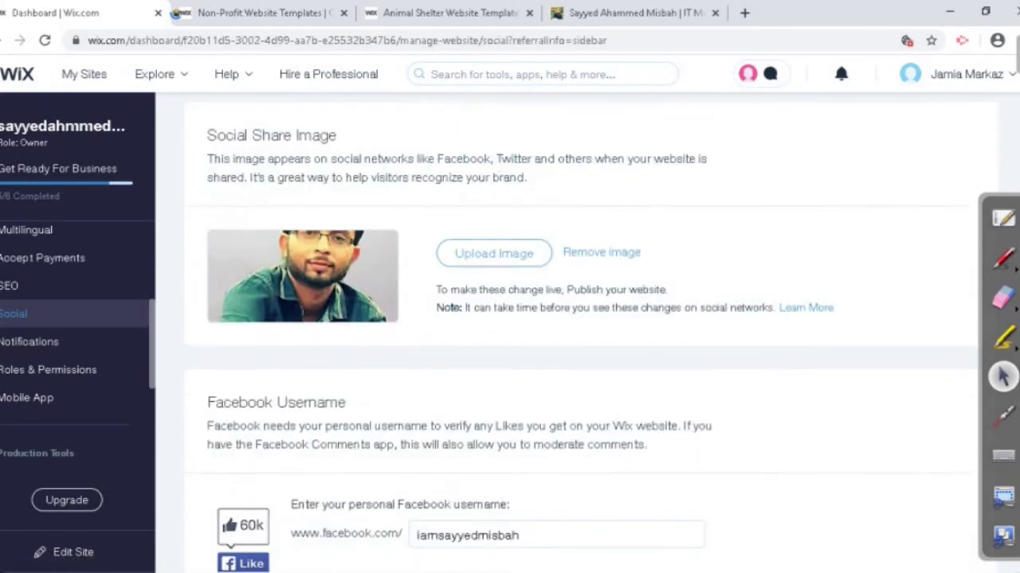
left_click(9, 285)
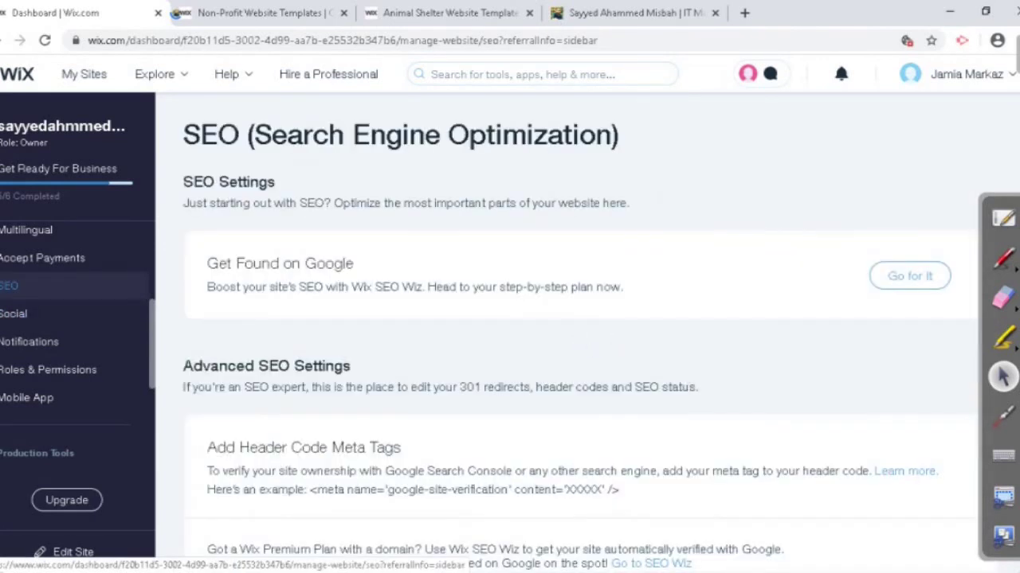
scroll(557, 335, "down", 5)
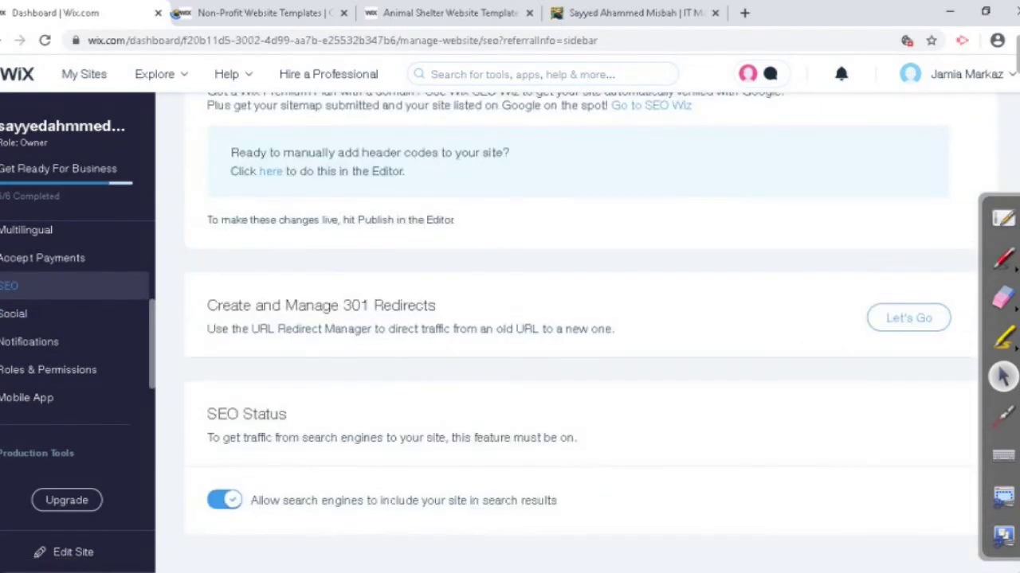
scroll(558, 334, "up", 5)
scroll(75, 342, "up", 2)
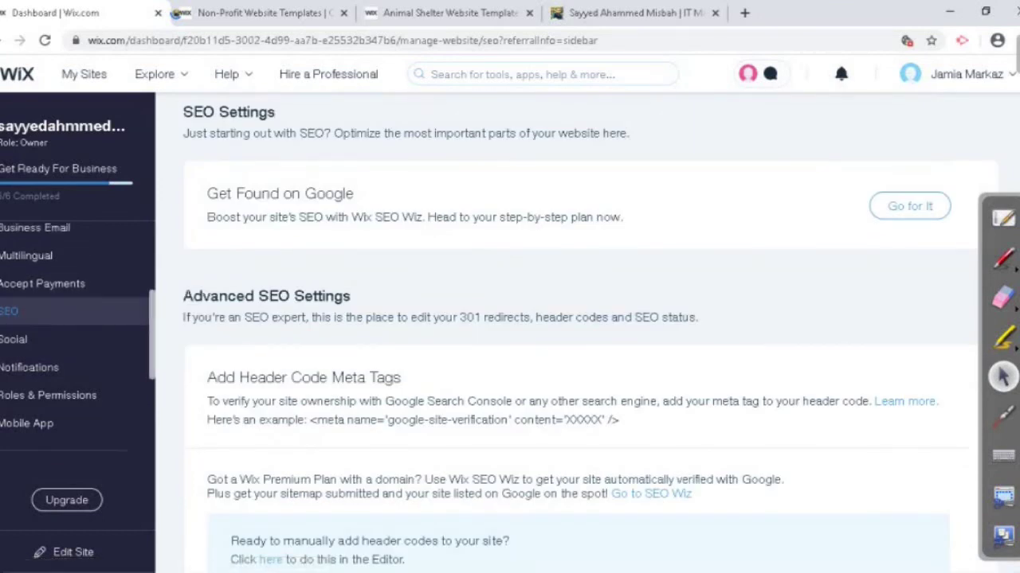
scroll(76, 342, "up", 3)
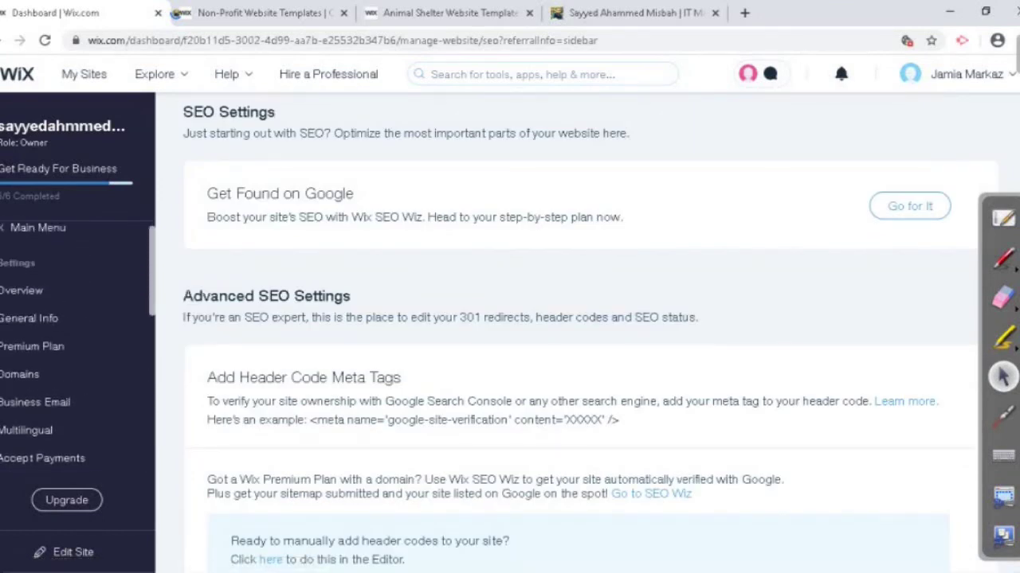
left_click(21, 291)
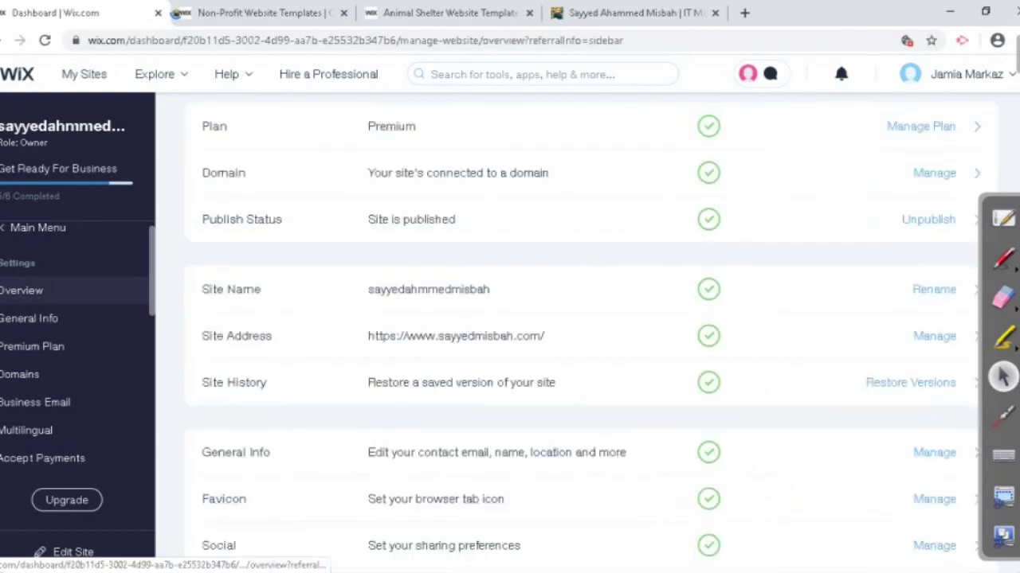
scroll(558, 274, "down", 3)
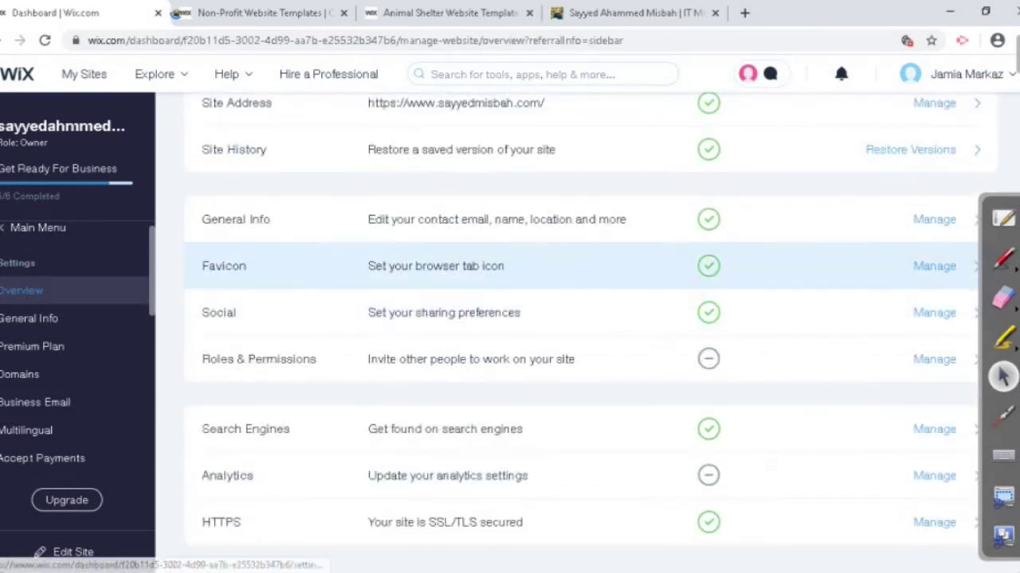
Step: Check the favicon, location and regional settings under General Info, then start a new tab
left_click(558, 271)
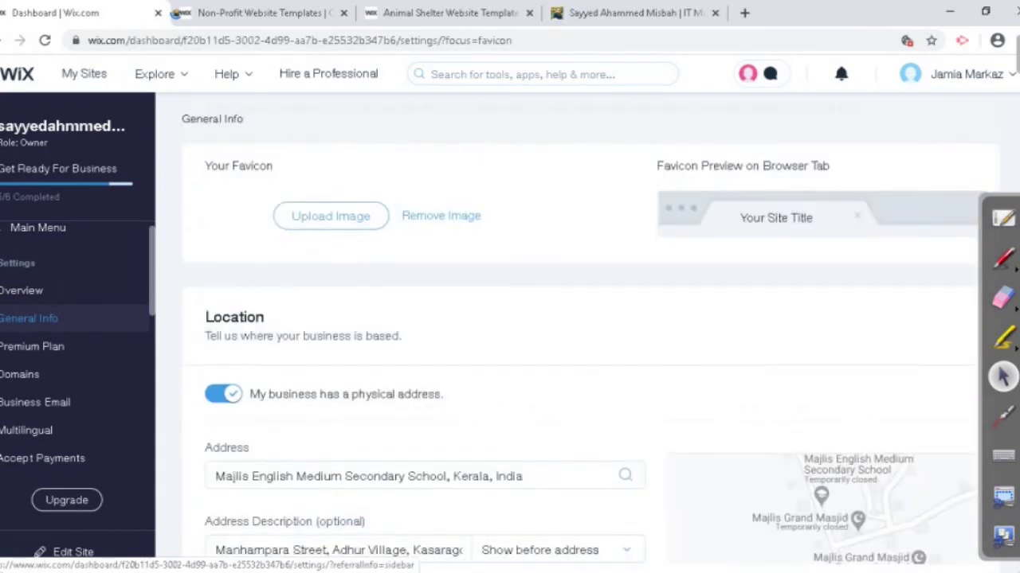
scroll(557, 334, "up", 8)
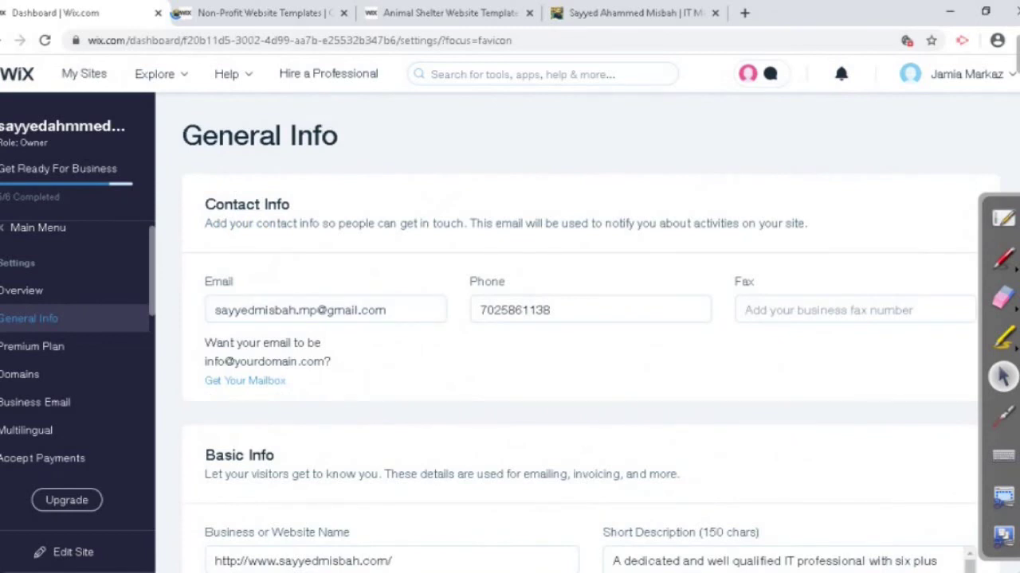
scroll(558, 335, "down", 2)
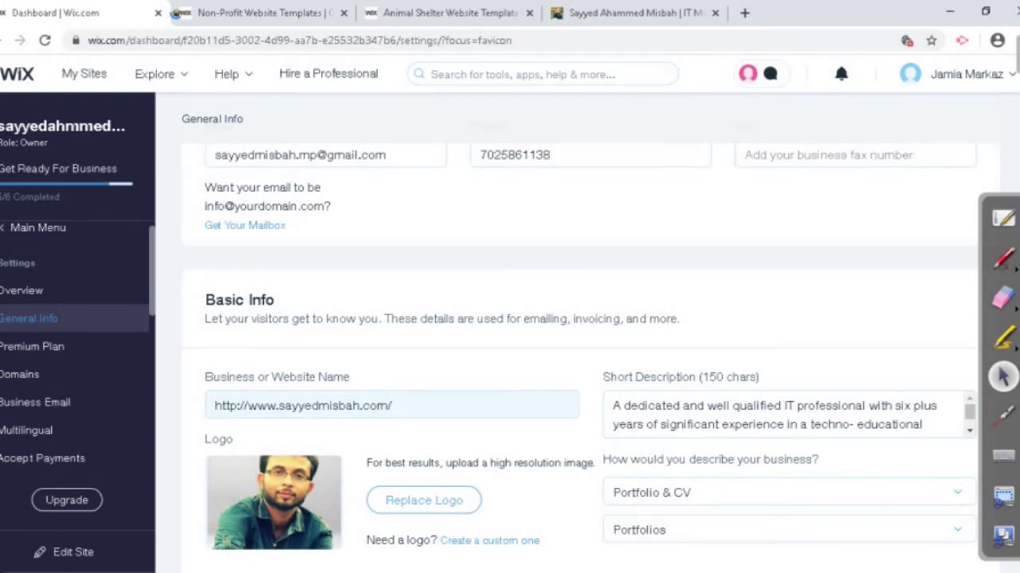
scroll(558, 335, "down", 4)
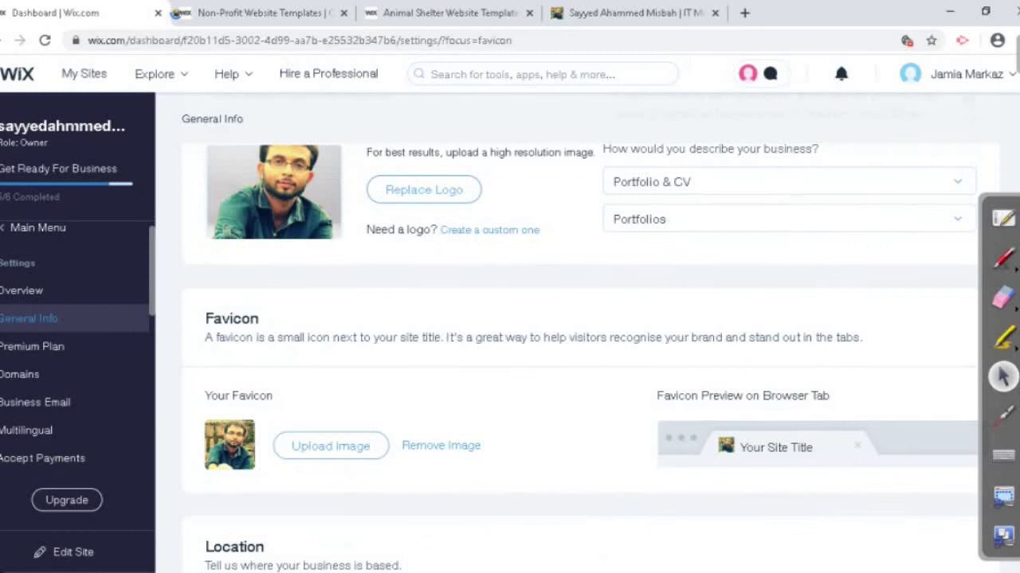
scroll(557, 335, "down", 2)
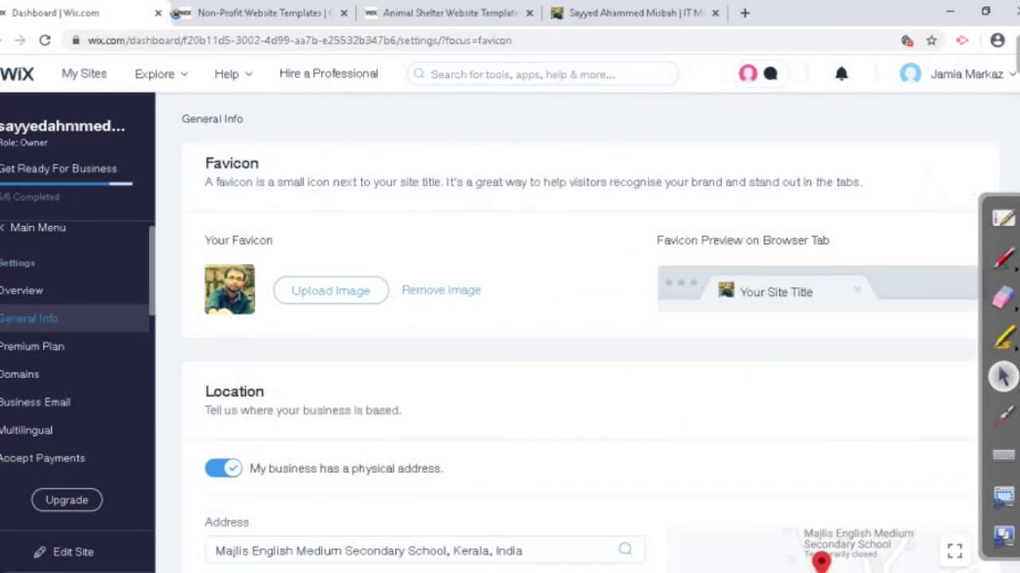
scroll(558, 334, "down", 3)
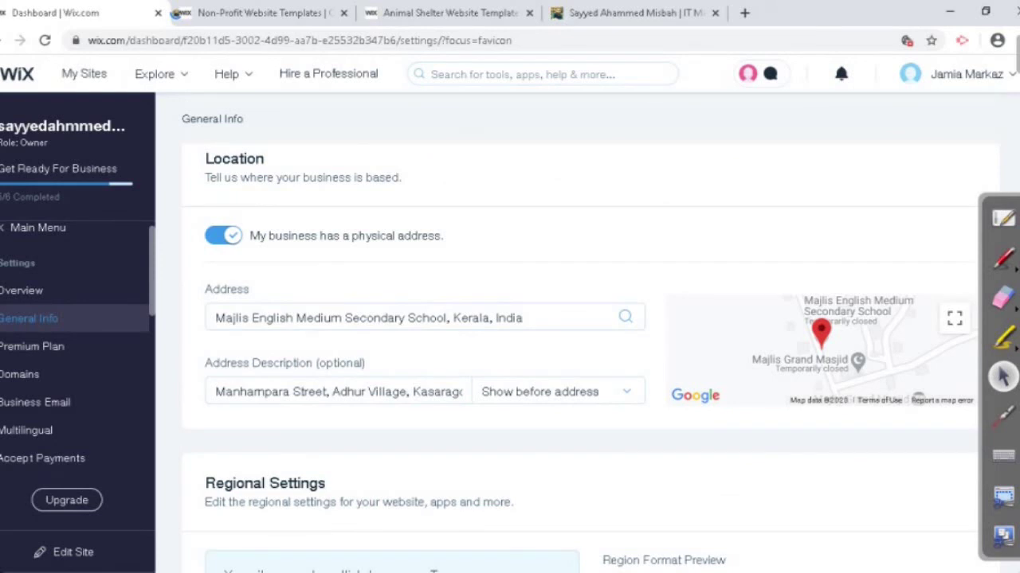
scroll(558, 334, "down", 5)
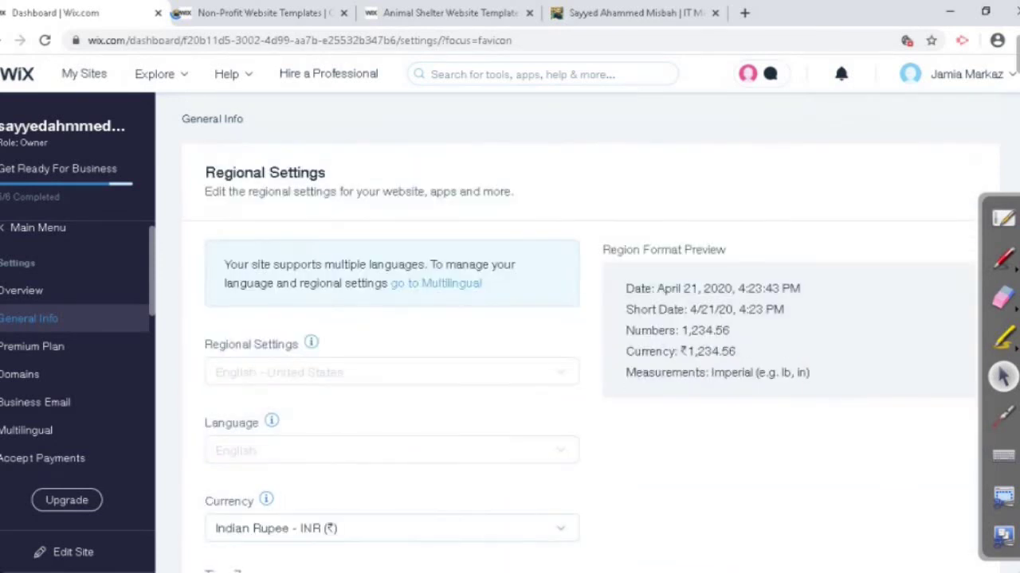
scroll(558, 334, "down", 1)
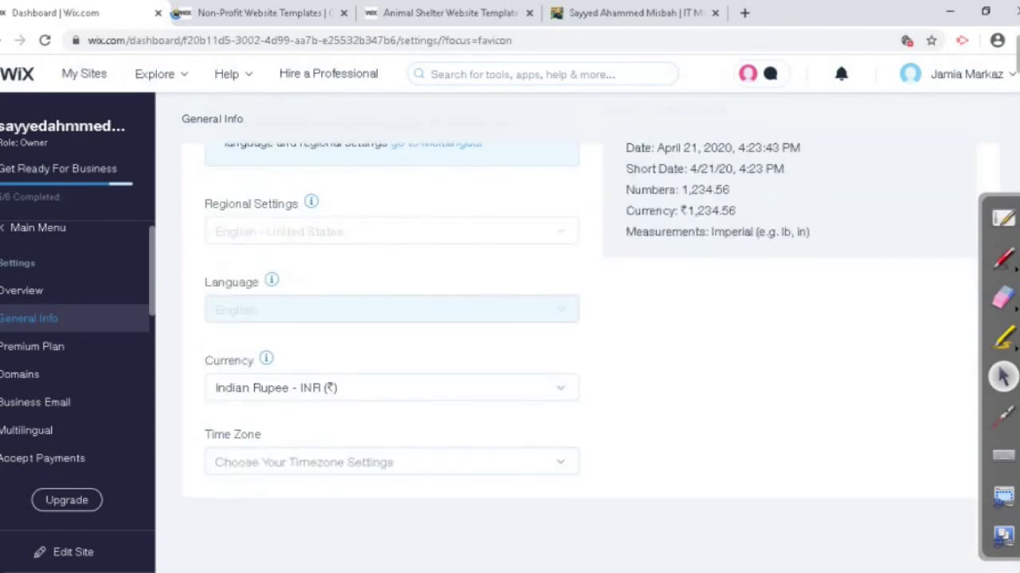
scroll(558, 335, "up", 10)
scroll(558, 335, "up", 7)
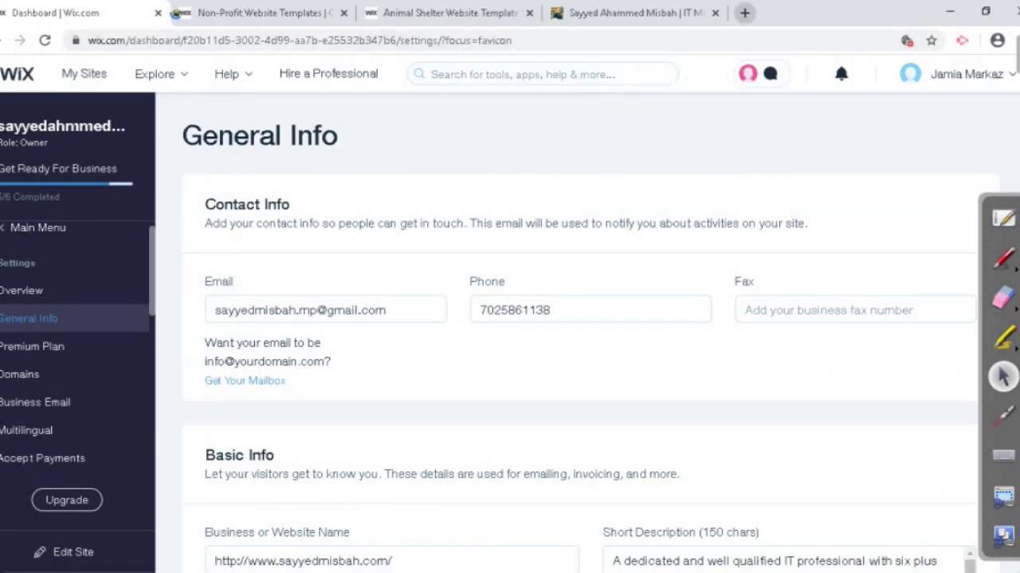
left_click(745, 13)
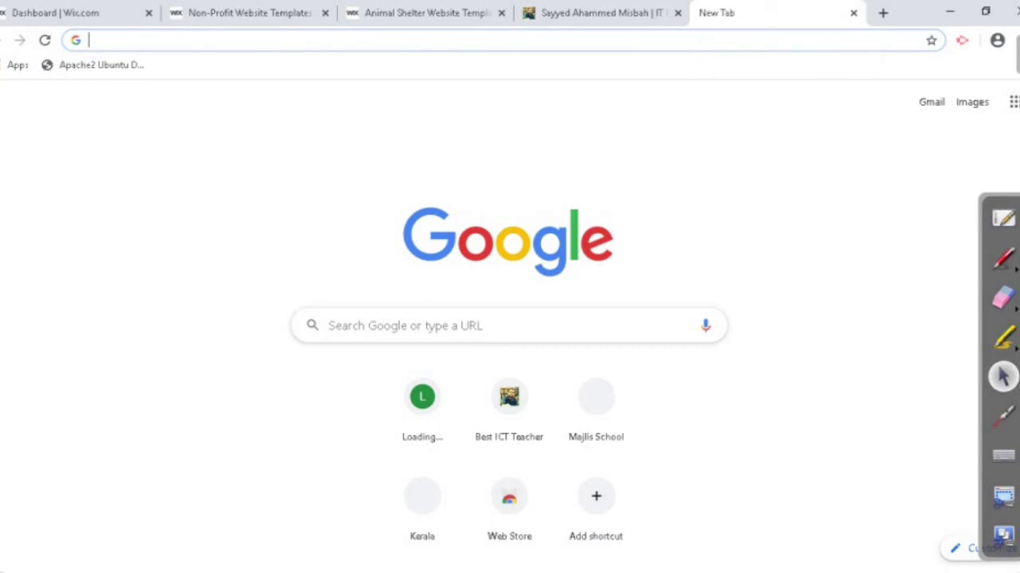
Step: Search Google for godaddy.com and open GoDaddy India's home page at in.godaddy.com
type("go")
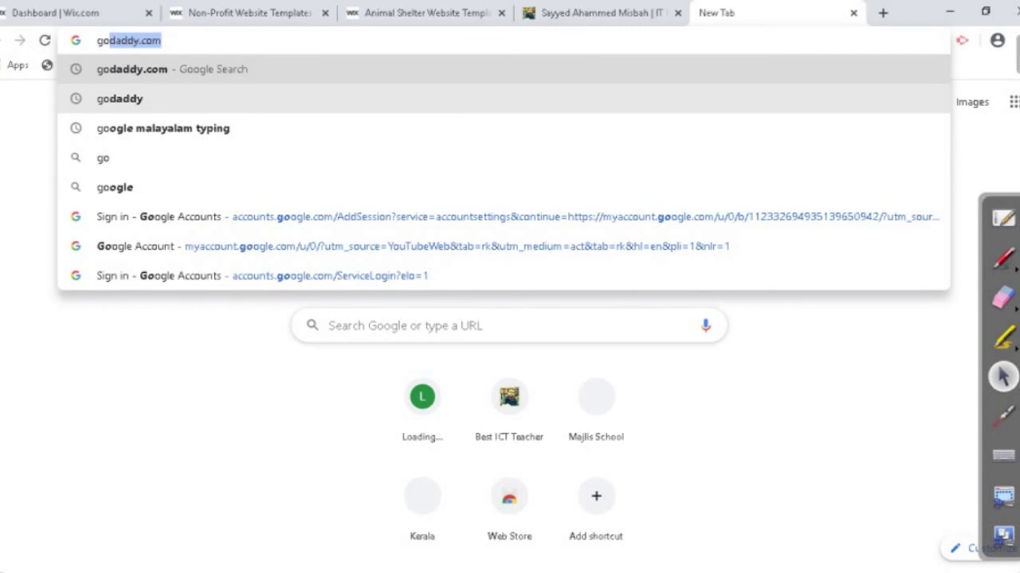
key("Return")
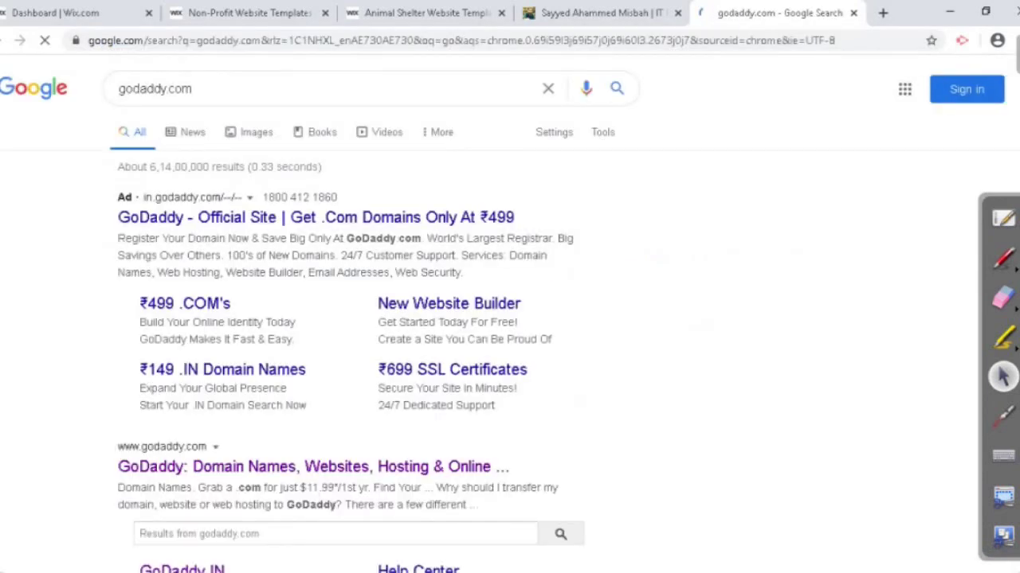
left_click(310, 466)
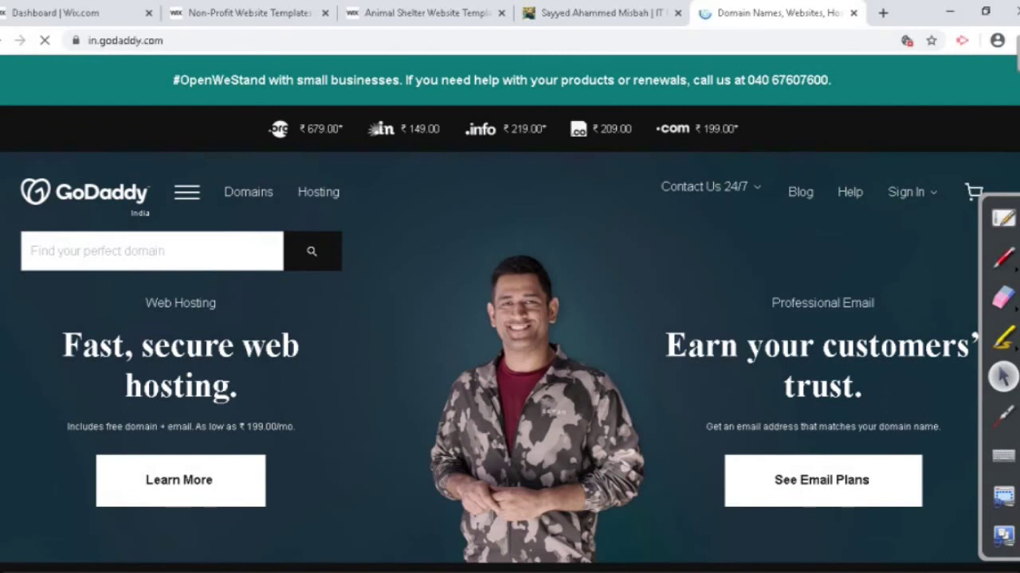
scroll(510, 318, "down", 2)
scroll(510, 319, "up", 2)
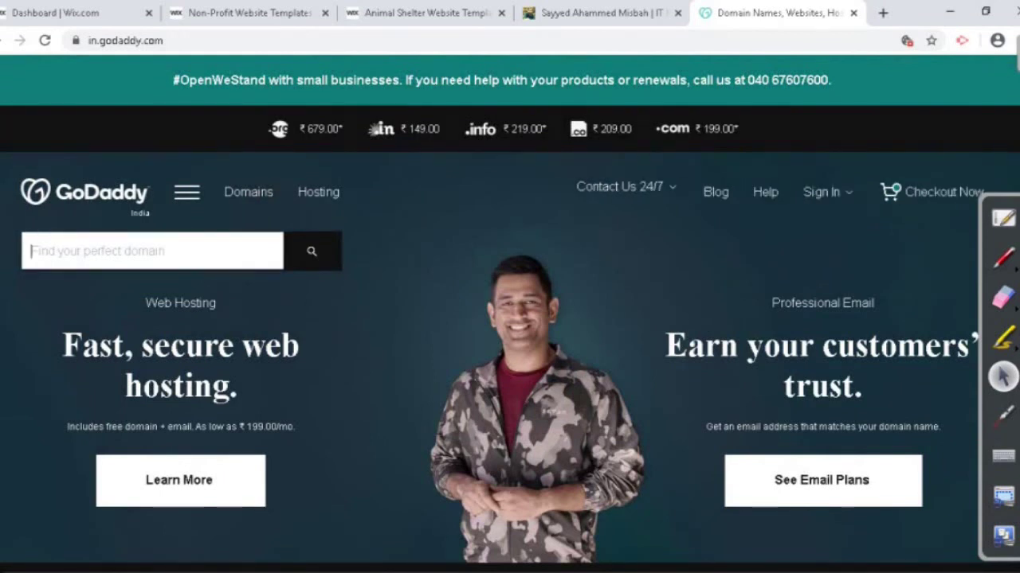
Step: Search GoDaddy for the owner's-name .org domain and confirm it is available at ₹679.00 for the first year
type("sa")
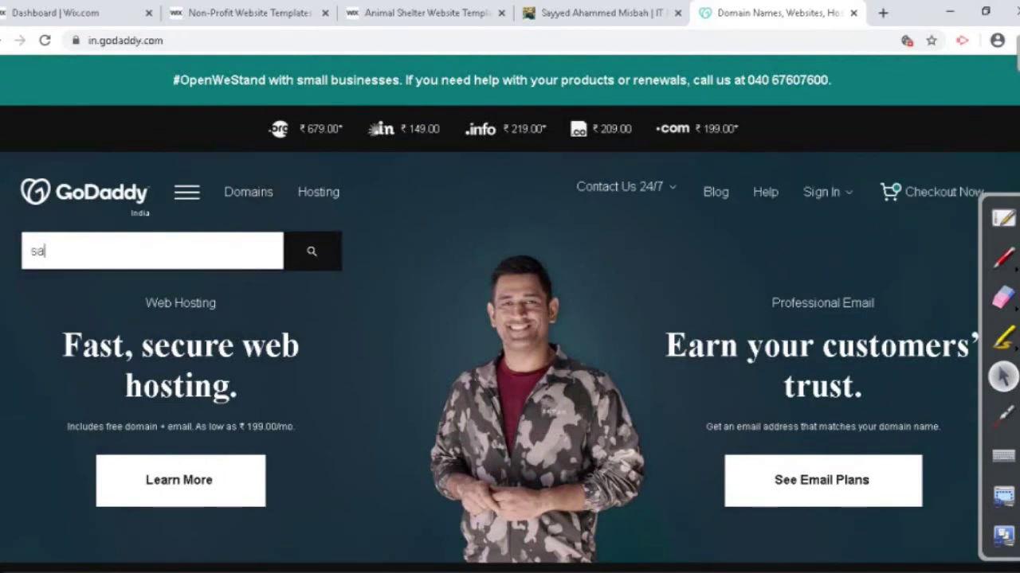
type("yyedmisabh")
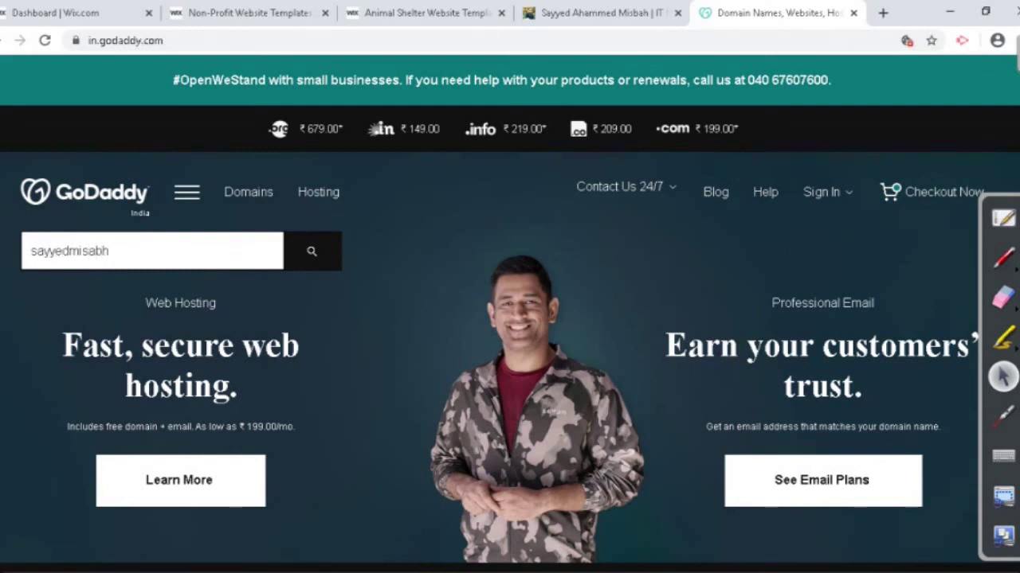
key("BackSpace")
key("BackSpace")
type("bah")
type(".com")
key("BackSpace")
key("BackSpace")
key("BackSpace")
key("BackSpace")
type(".org")
key("Return")
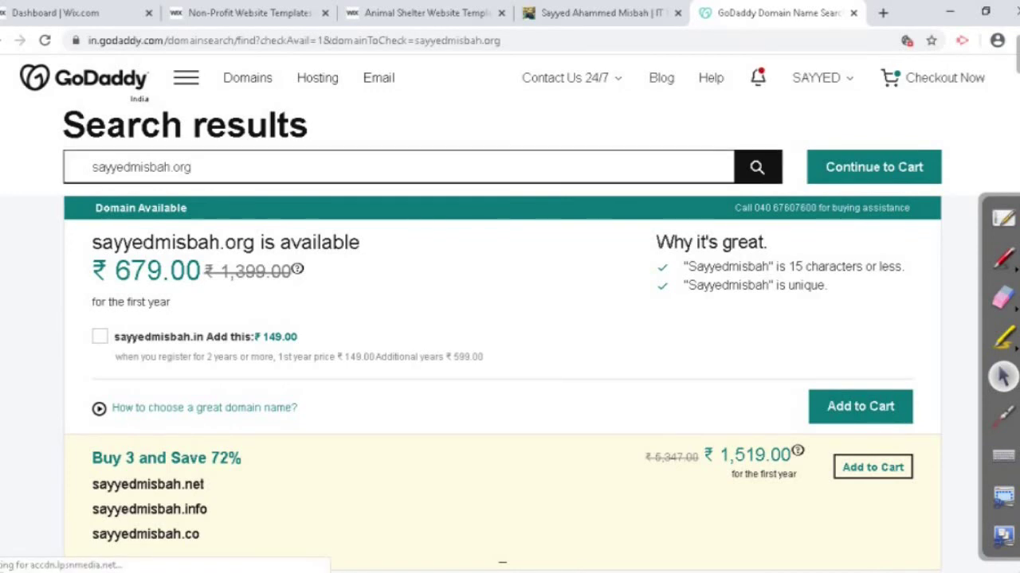
Step: Search GoDaddy for demoexample.com in place of the previous domain
left_click_drag(191, 167, 93, 168)
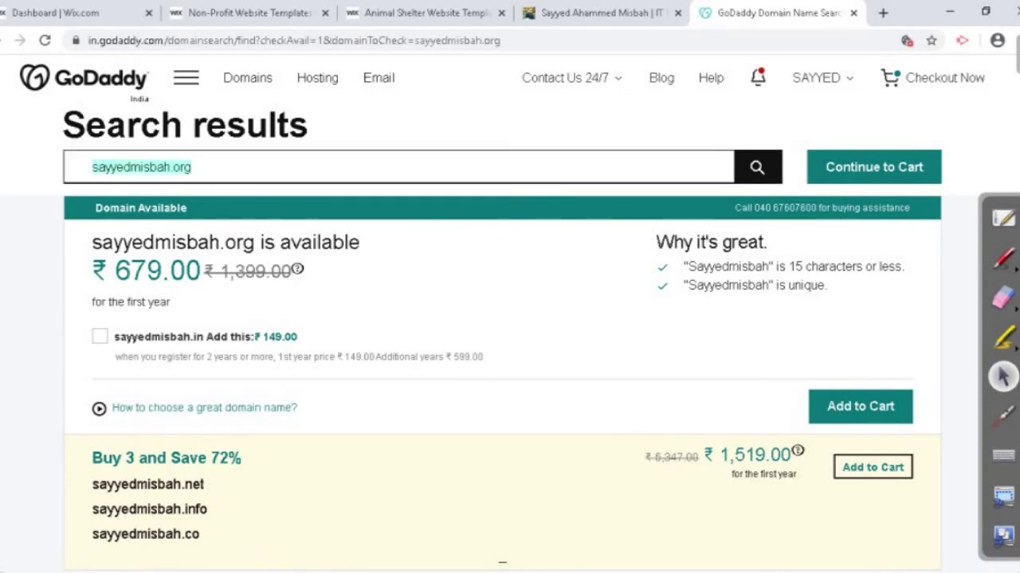
type("demo")
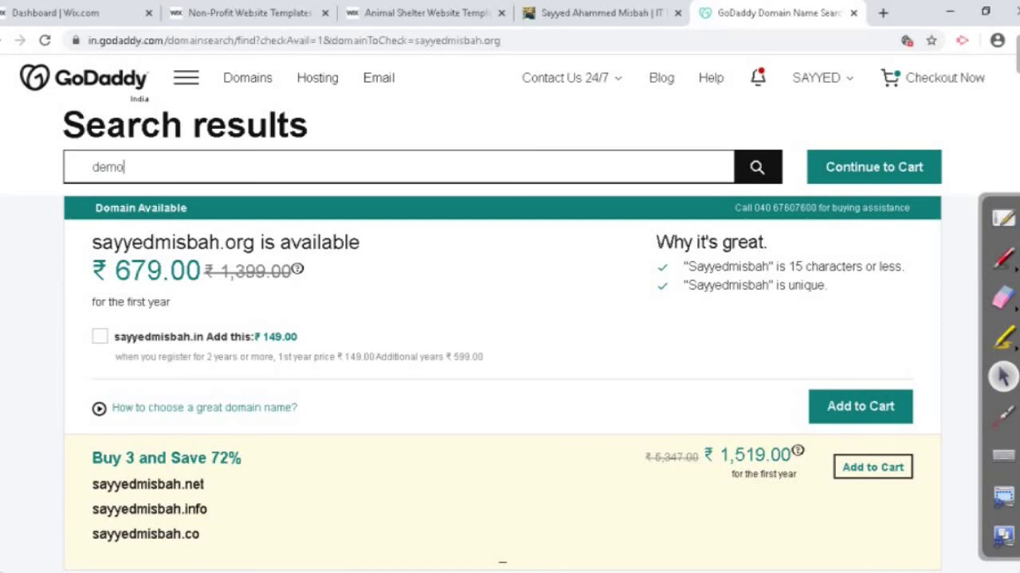
type("exa")
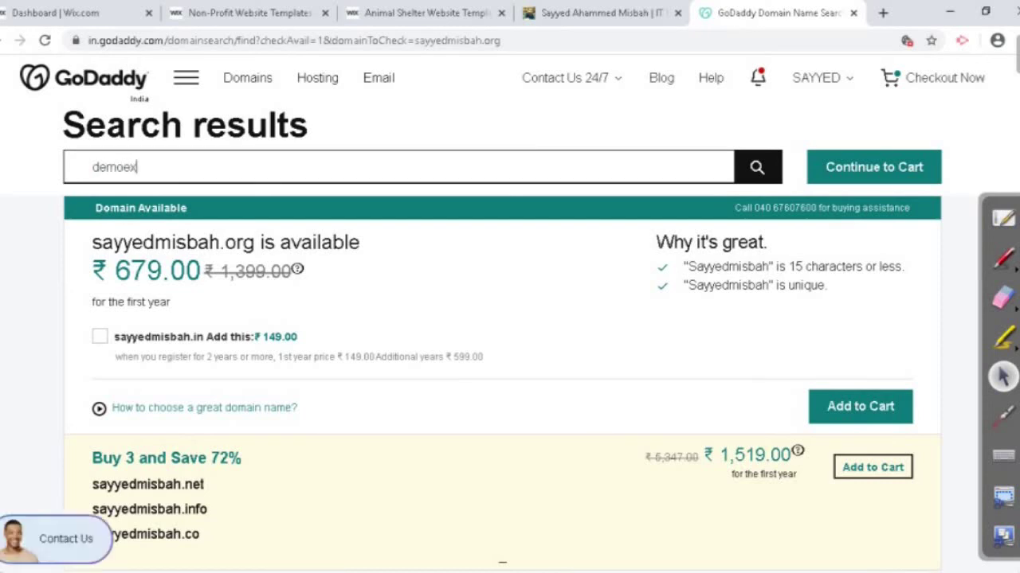
type("ple.com")
key("Return")
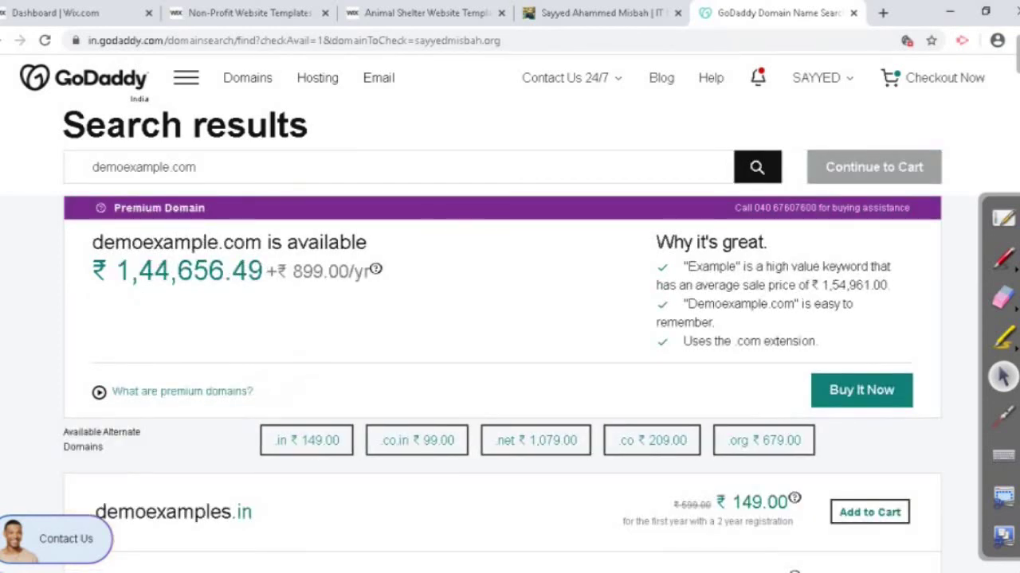
Step: Search demoexample.in, available at ₹149.00, and add the demoexample.co.in add-on
left_click(196, 167)
key("BackSpace")
key("BackSpace")
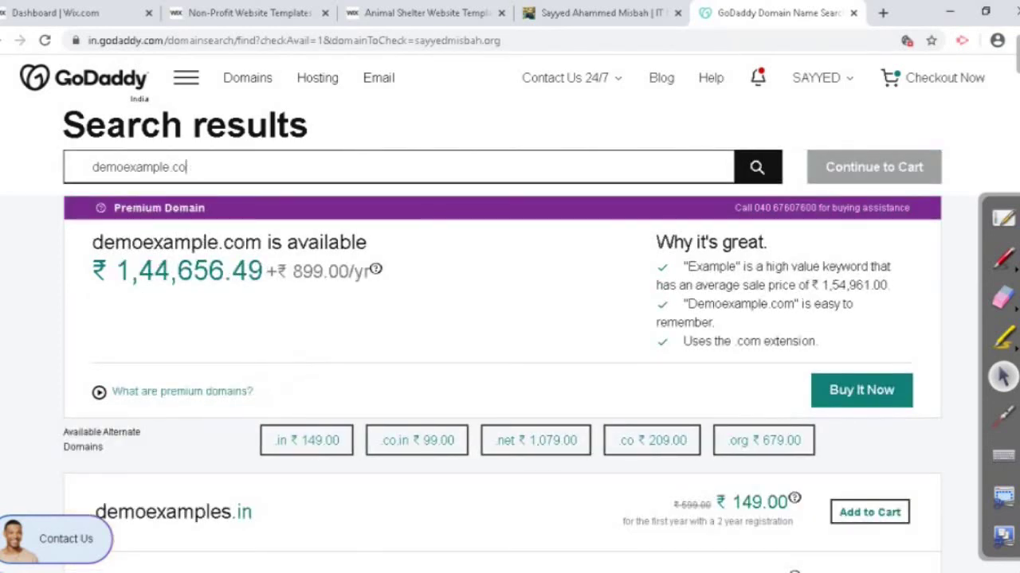
key("BackSpace")
type("in")
key("Return")
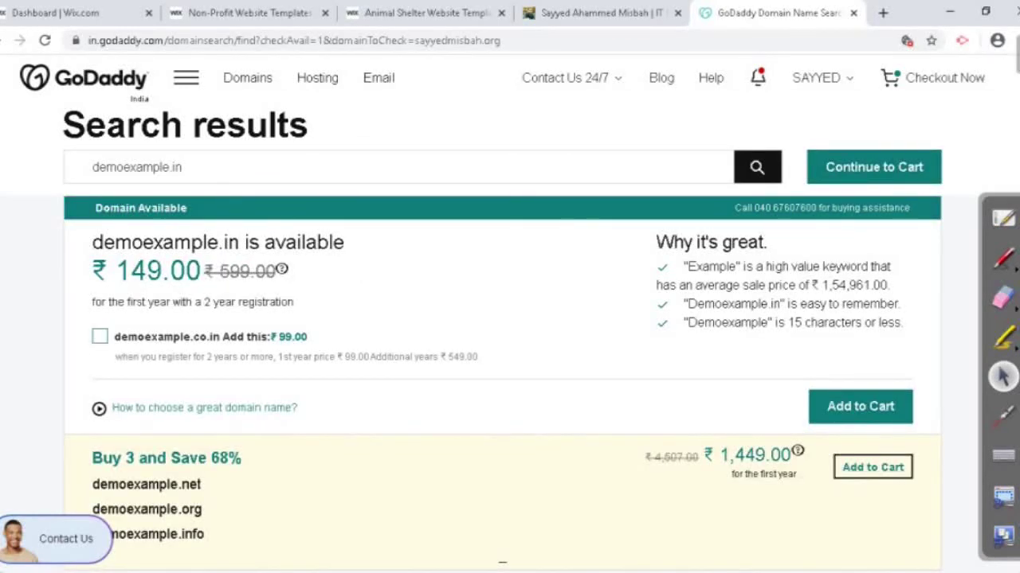
left_click(100, 336)
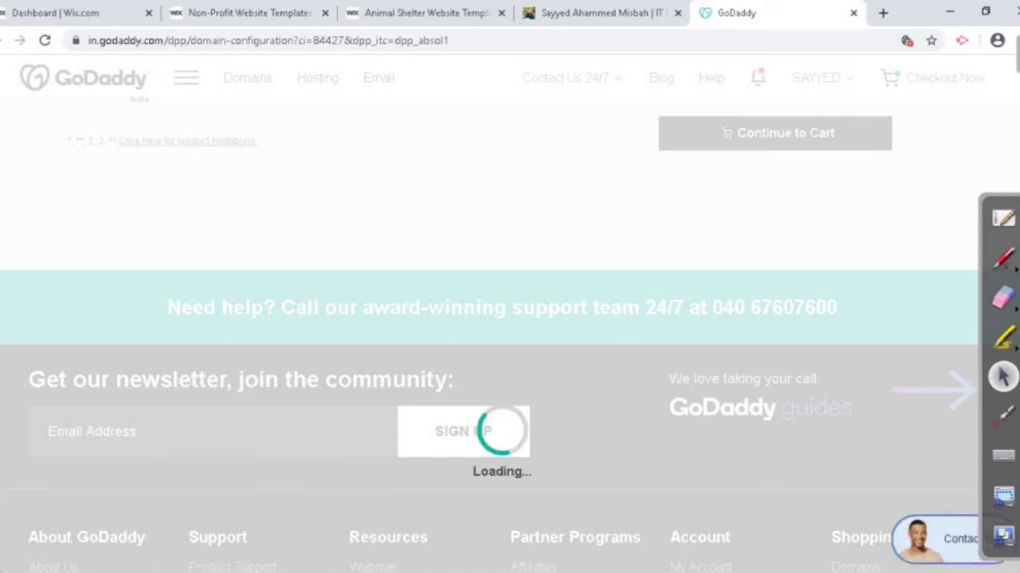
Step: Glance through the Wix dashboard, GoDaddy and portfolio site tabs
key("ctrl+1")
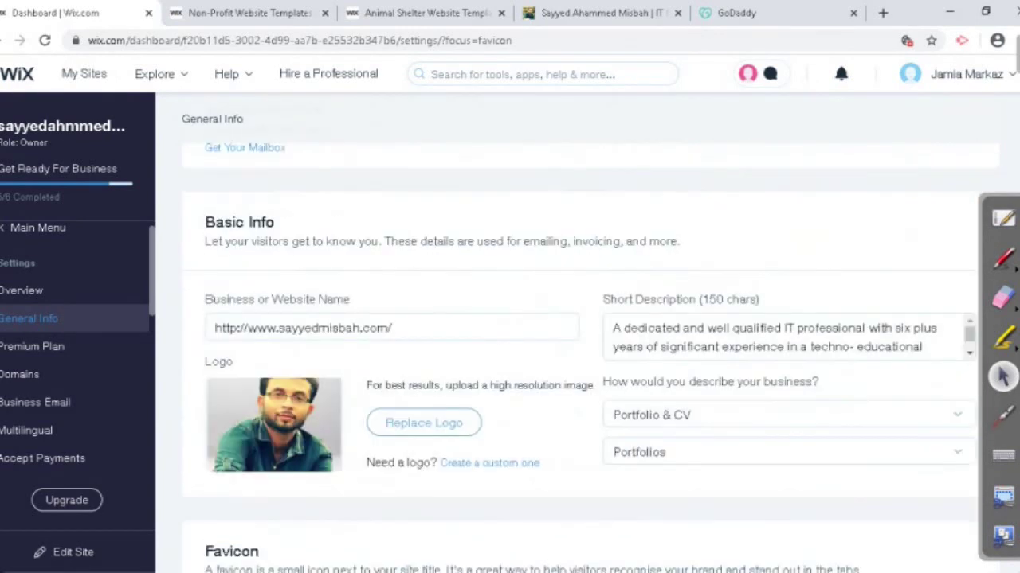
key("ctrl+shift+Tab")
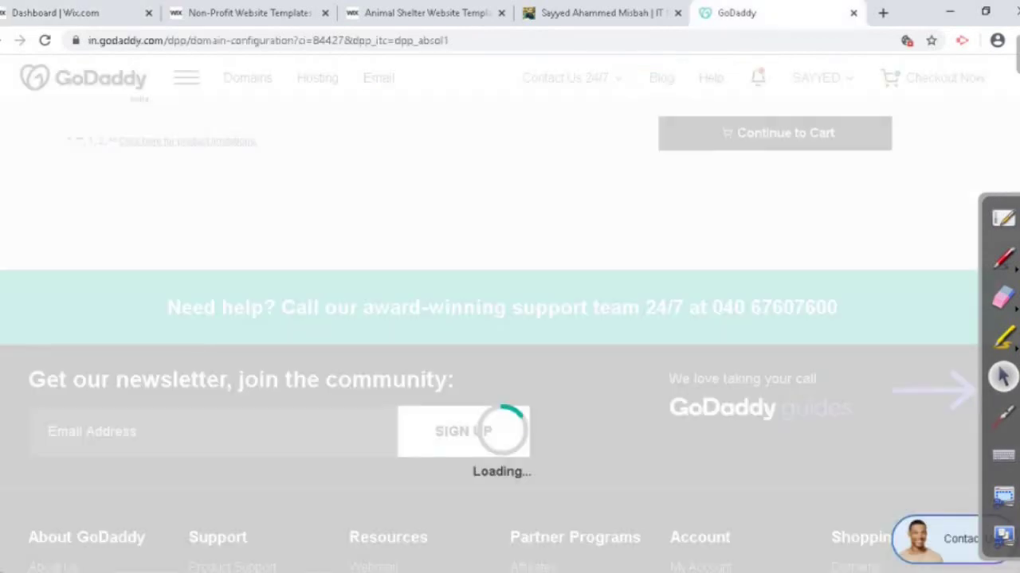
key("ctrl+shift+Tab")
key("ctrl+Tab")
Step: Close the portfolio site, Animal Shelter template and Non-Profit templates tabs
key("ctrl+shift+Tab")
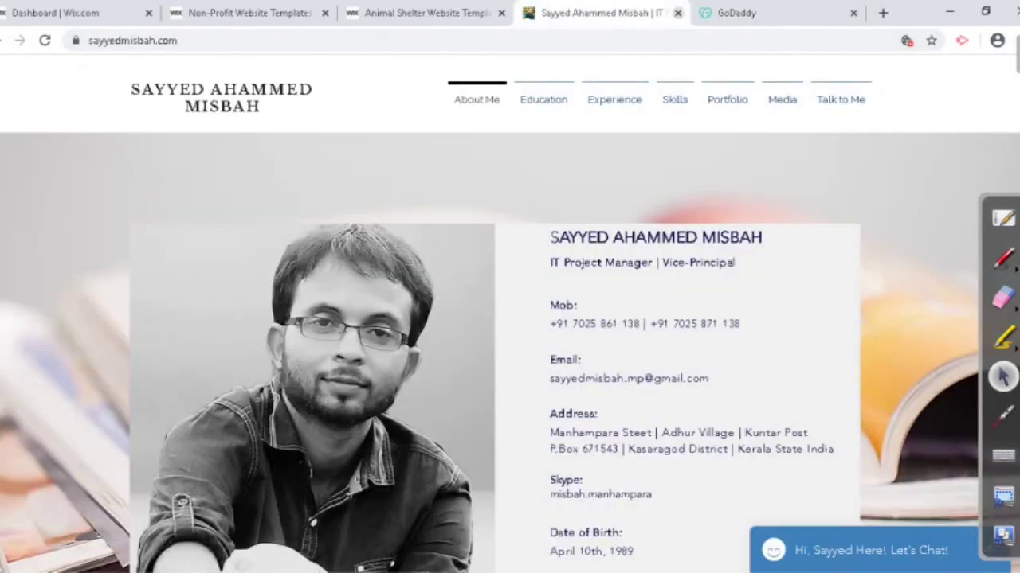
key("ctrl+w")
key("ctrl+shift+Tab")
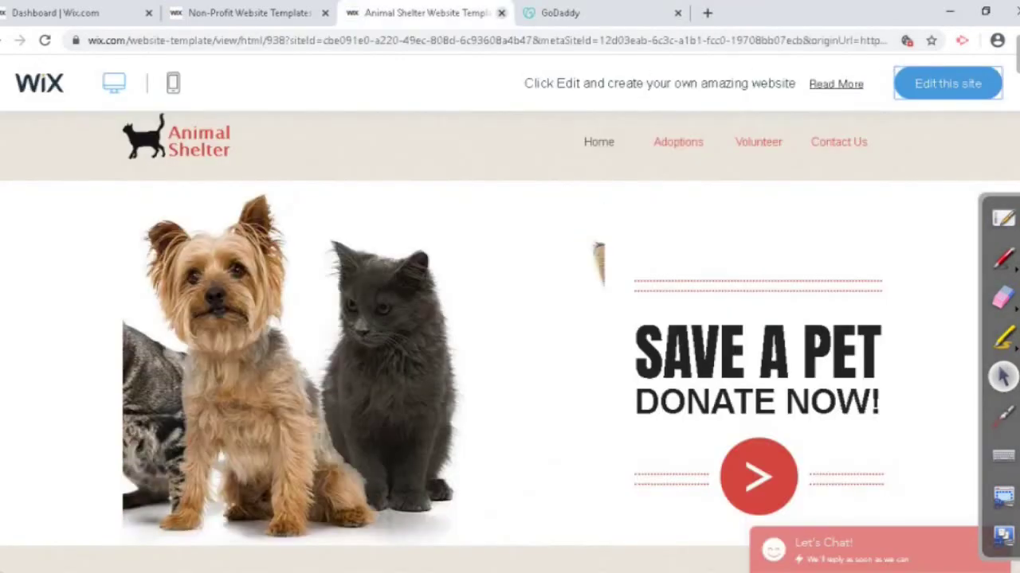
key("ctrl+w")
key("ctrl+shift+Tab")
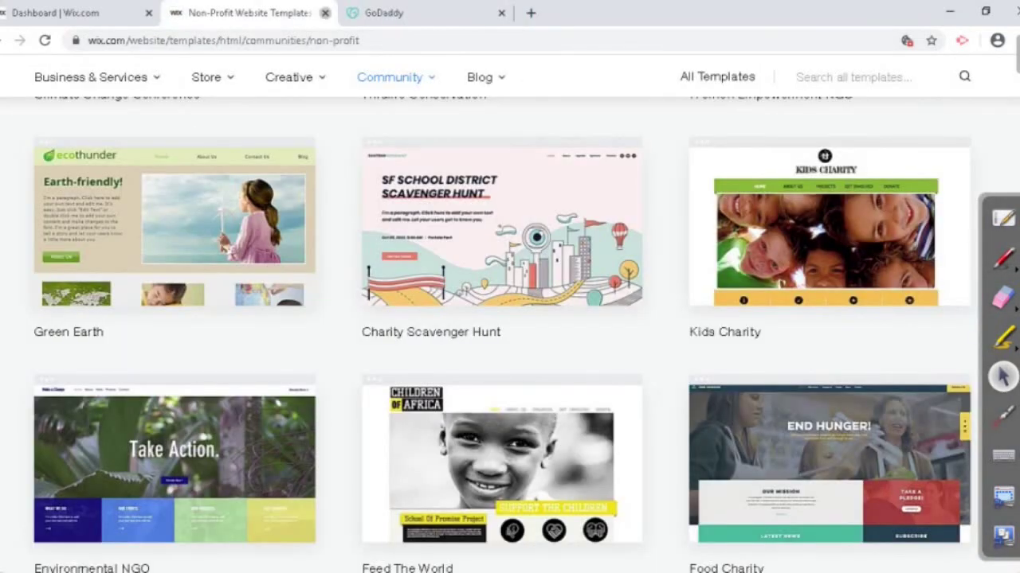
key("ctrl+w")
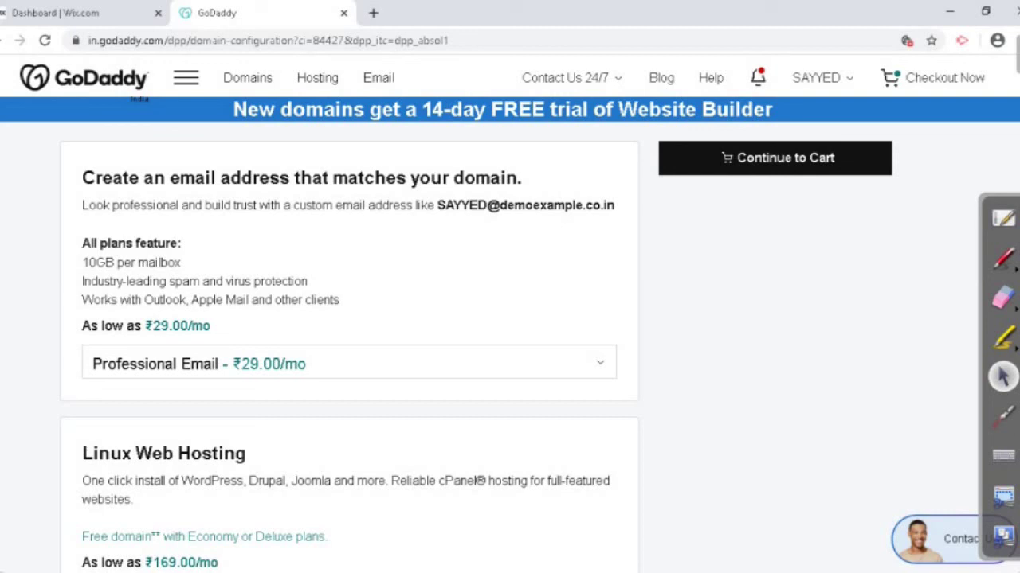
Step: Choose No Thanks for Professional Email and continue to the checkout's Payment step
left_click(349, 364)
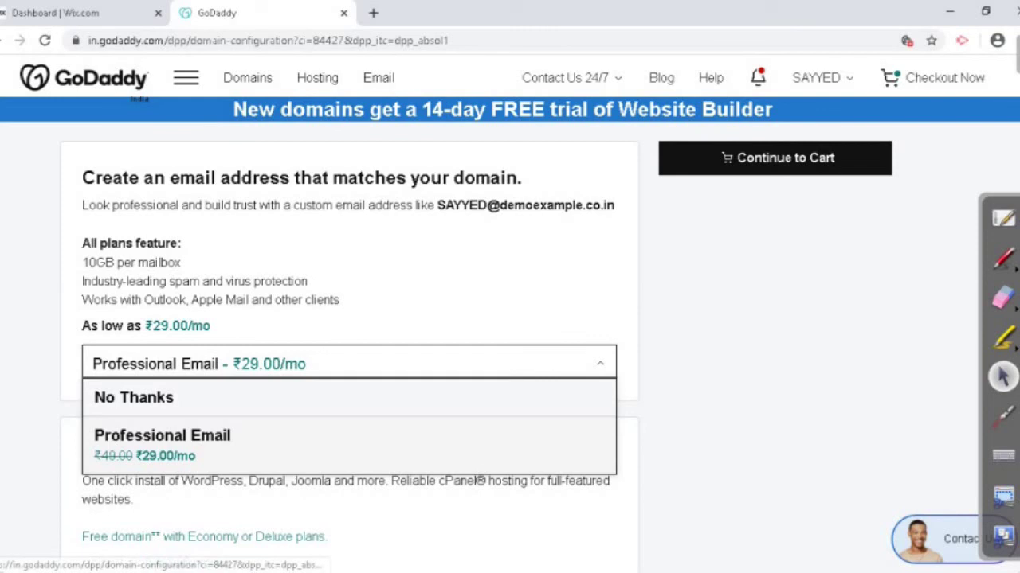
left_click(133, 398)
scroll(510, 319, "down", 2)
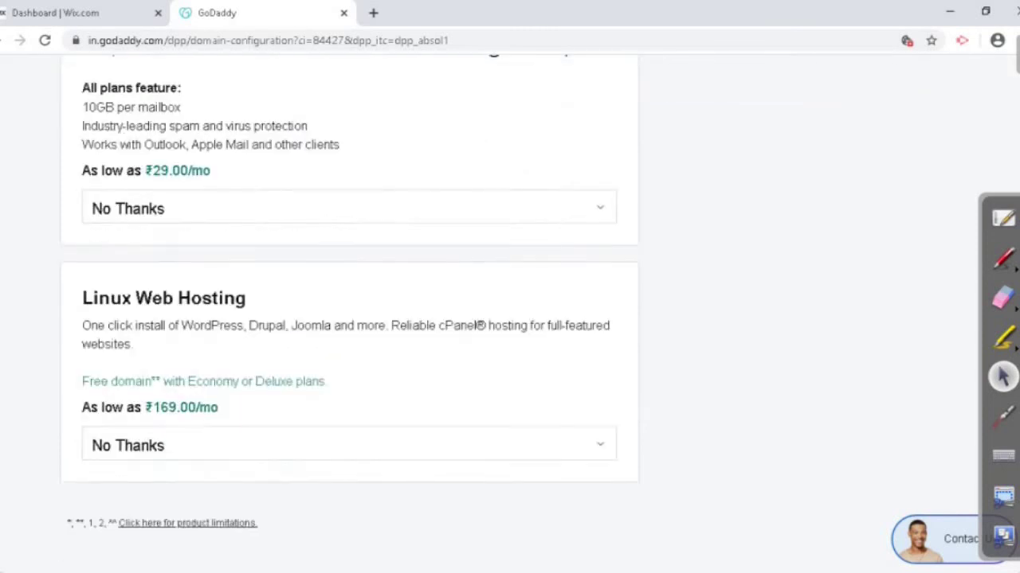
scroll(510, 319, "down", 1)
scroll(509, 319, "up", 3)
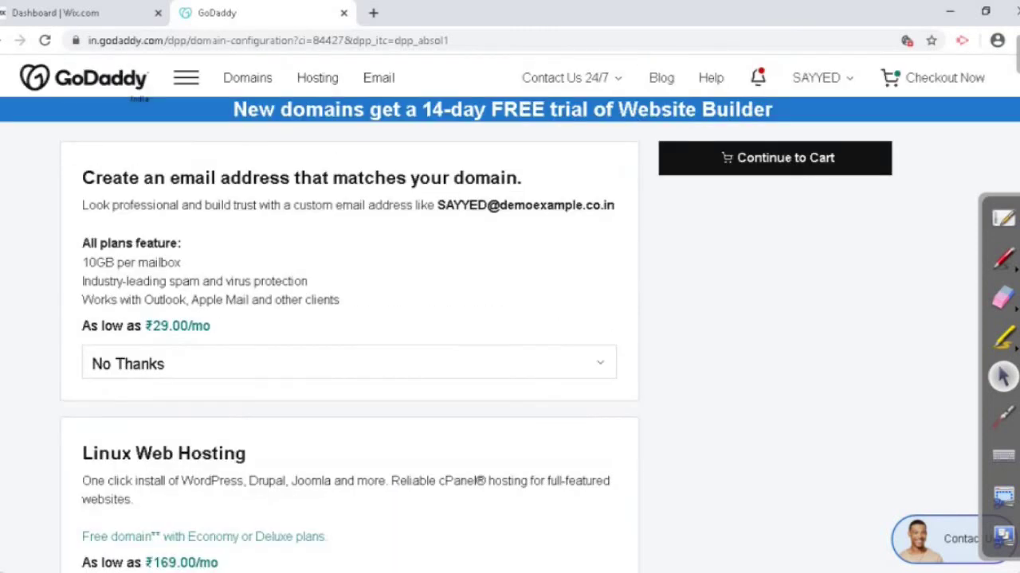
left_click(775, 158)
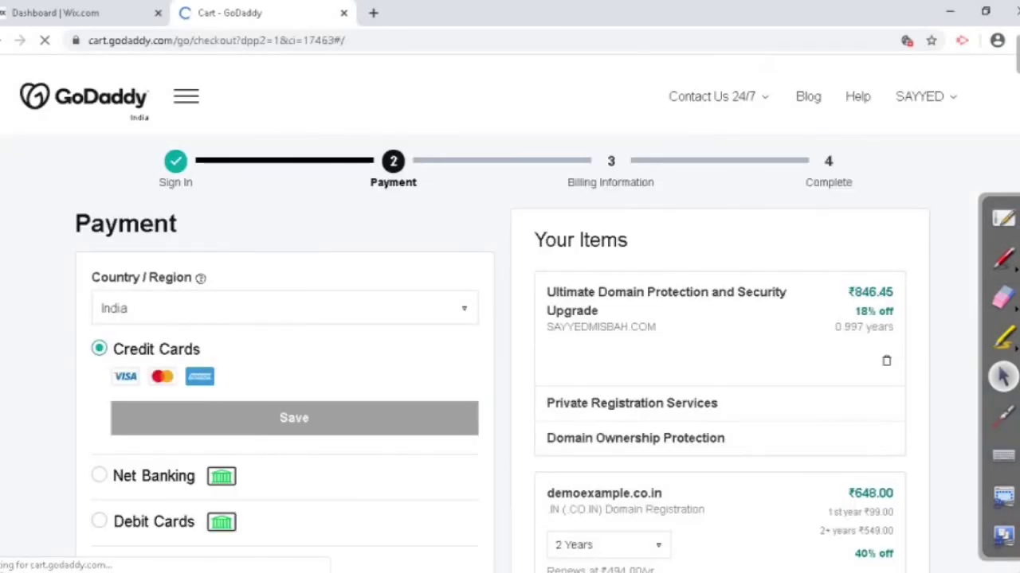
Step: Change demoexample.co.in to a 1 Year term at ₹399.00, bringing the cart to ₹470.82
scroll(510, 319, "down", 3)
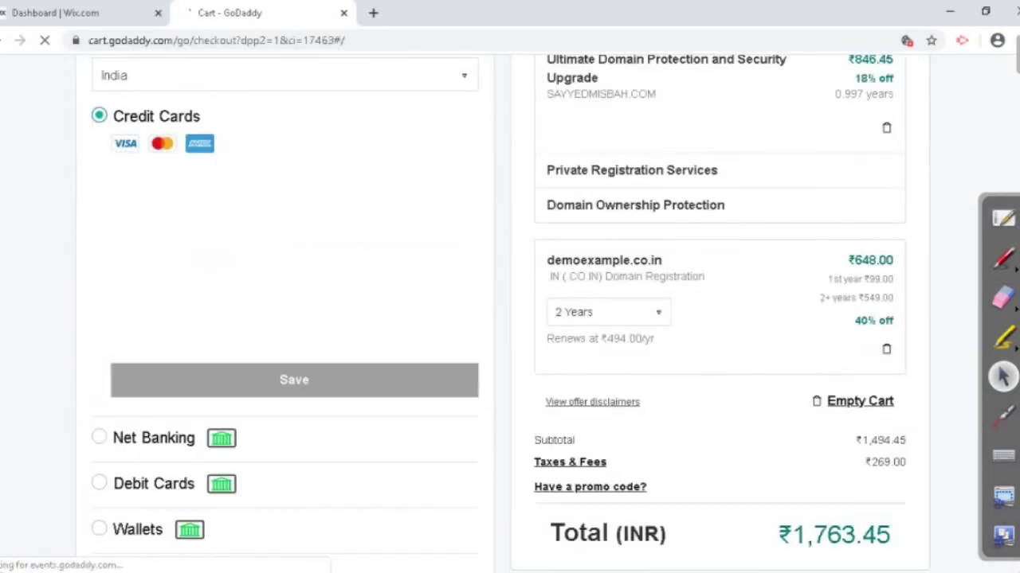
scroll(510, 318, "up", 1)
left_click(239, 281)
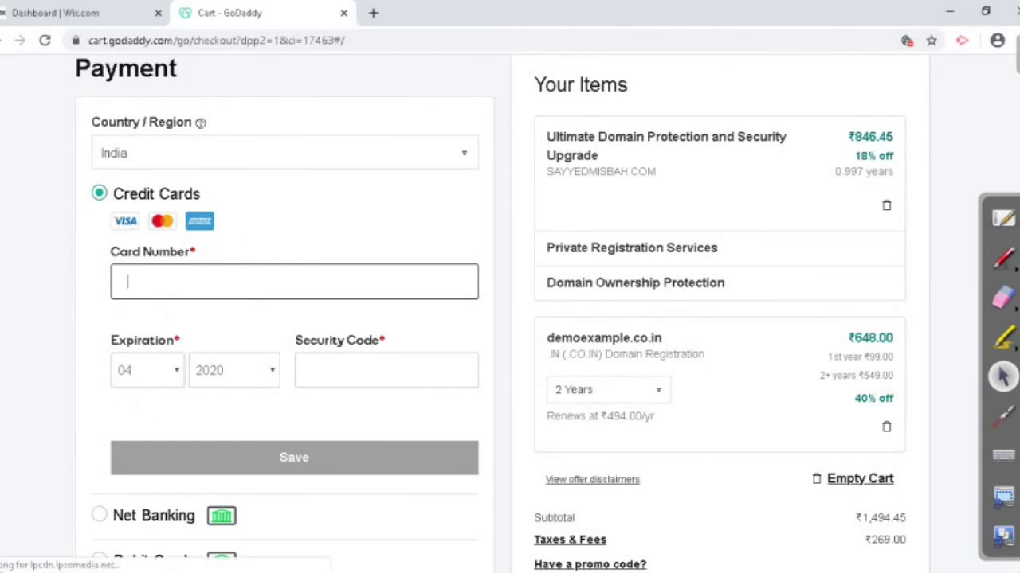
scroll(510, 318, "down", 1)
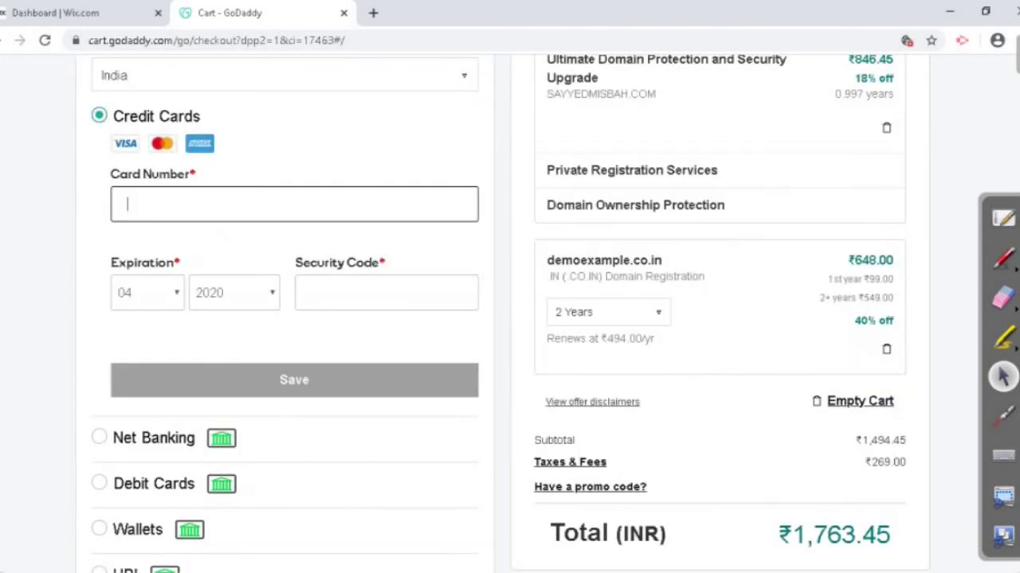
scroll(510, 318, "up", 2)
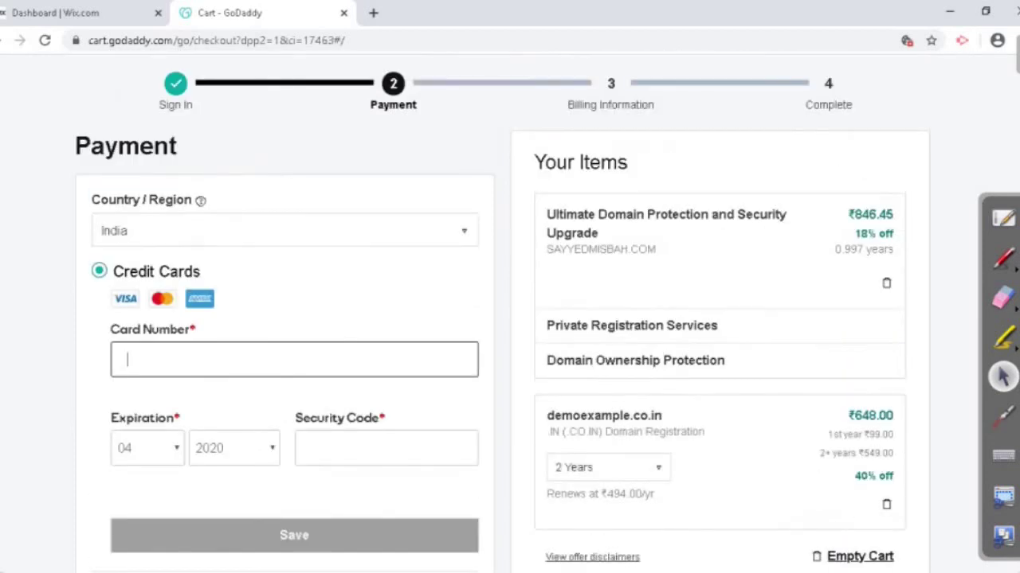
scroll(510, 319, "down", 1)
left_click(608, 389)
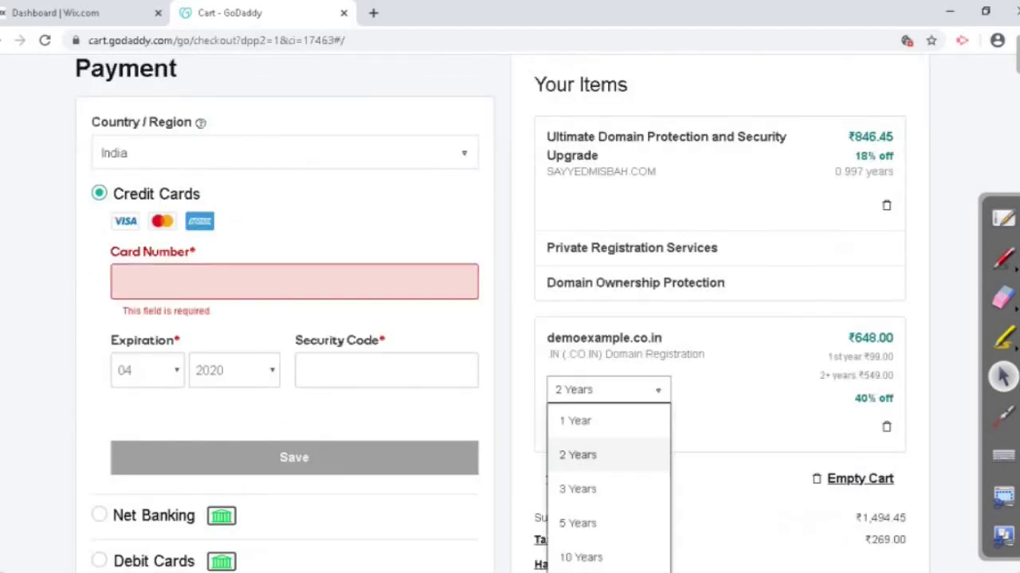
left_click(581, 453)
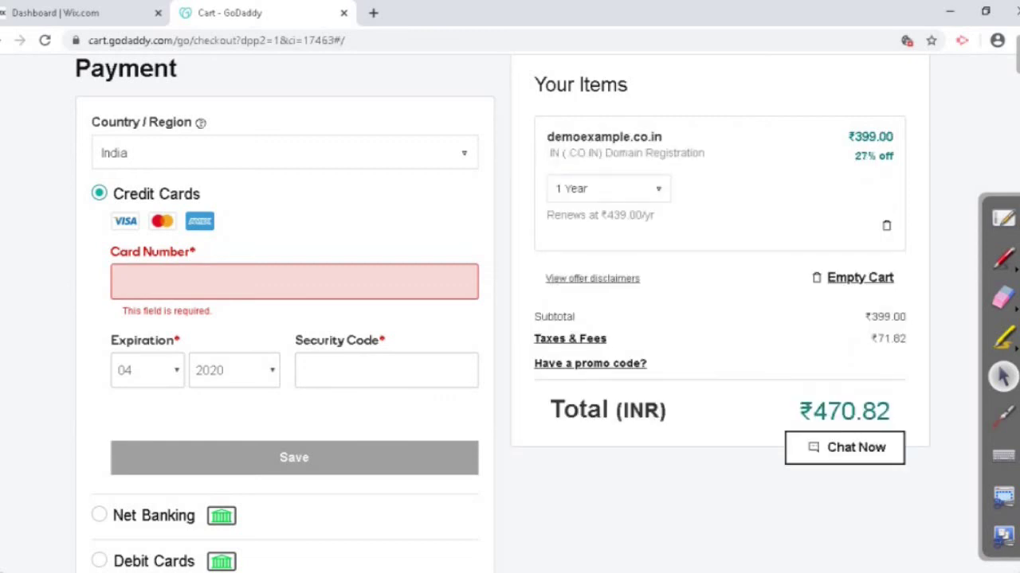
Step: Open the GoDaddy account menu to reach My Domains
left_click(127, 282)
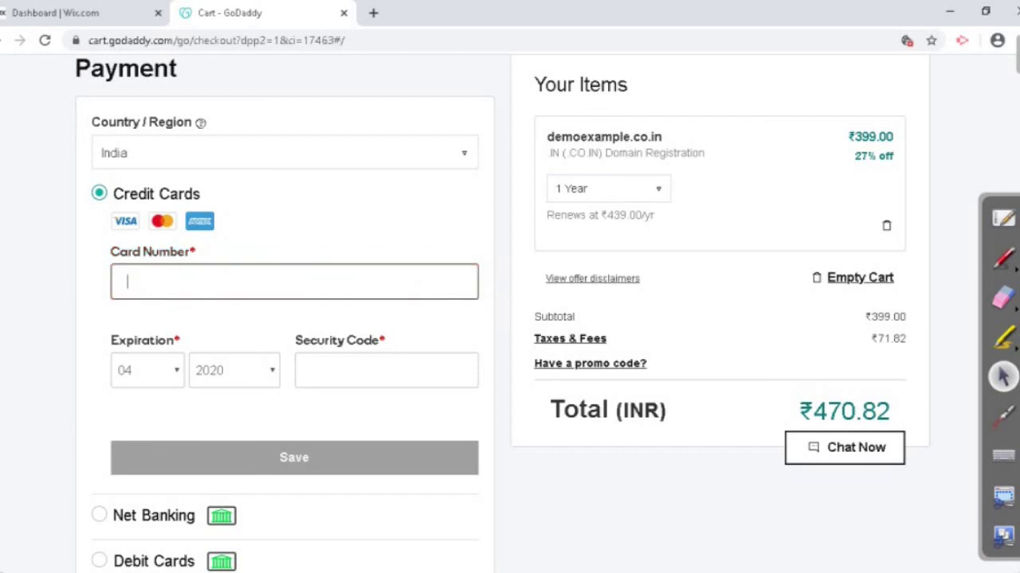
scroll(510, 319, "down", 3)
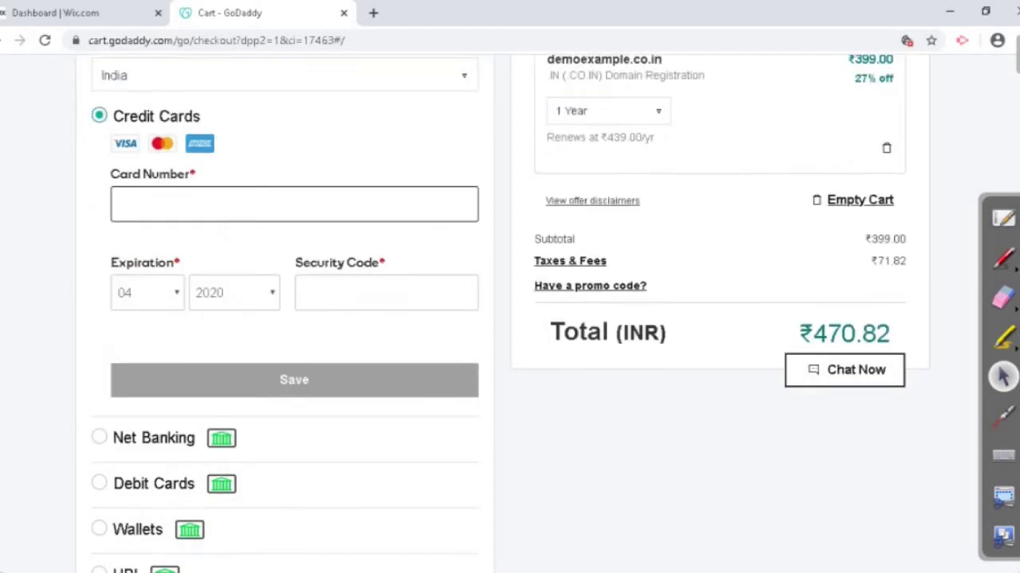
scroll(510, 319, "up", 3)
scroll(510, 319, "up", 2)
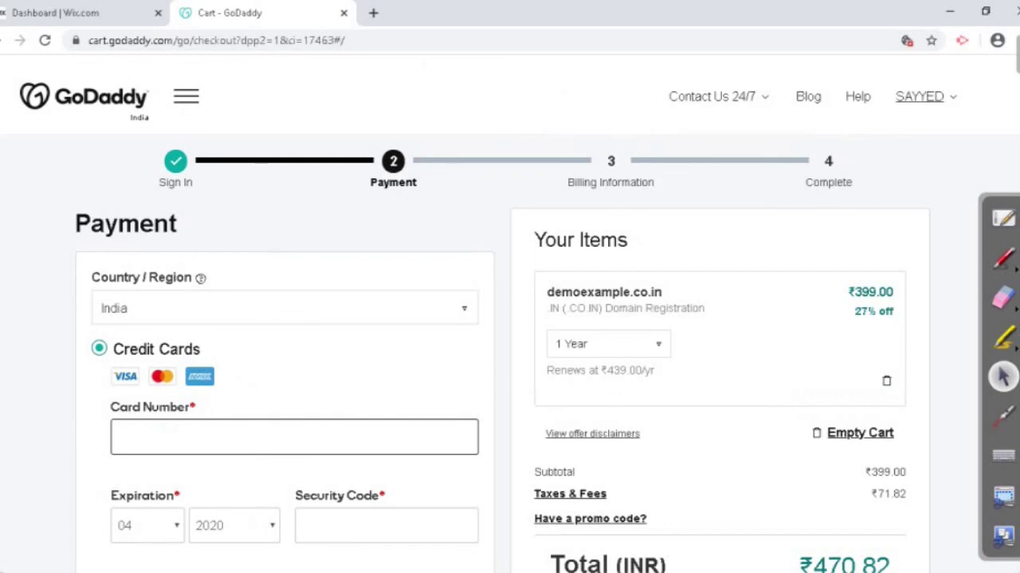
left_click(920, 96)
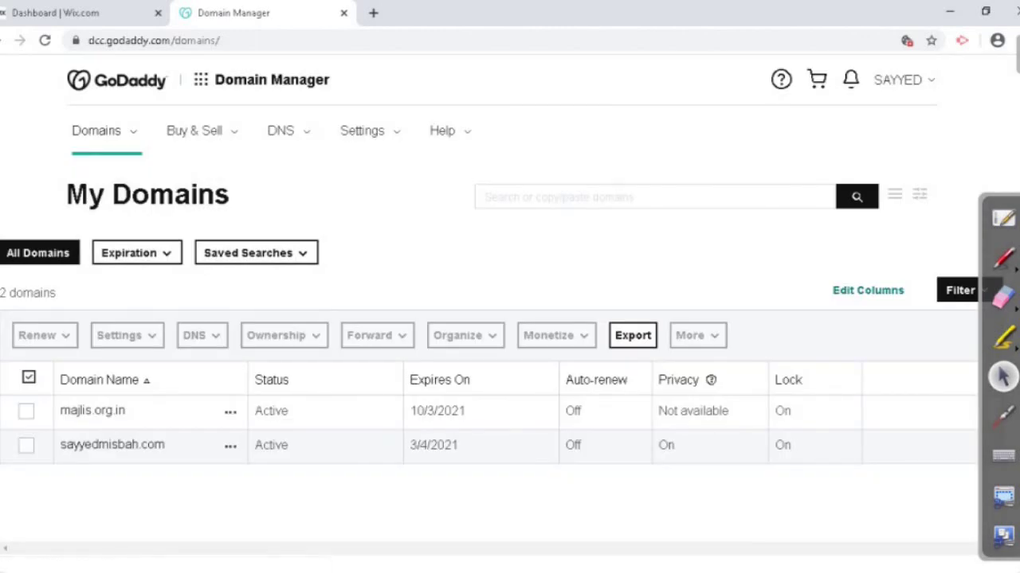
Step: Review the custom .com domain's Domain Settings in GoDaddy, then return to the Wix dashboard
mouse_move(111, 445)
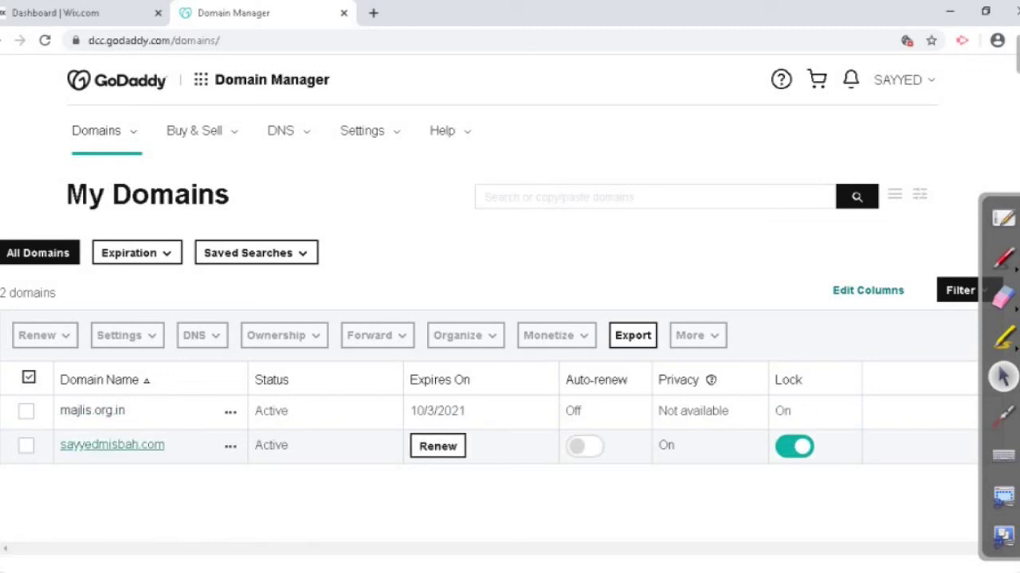
left_click(112, 444)
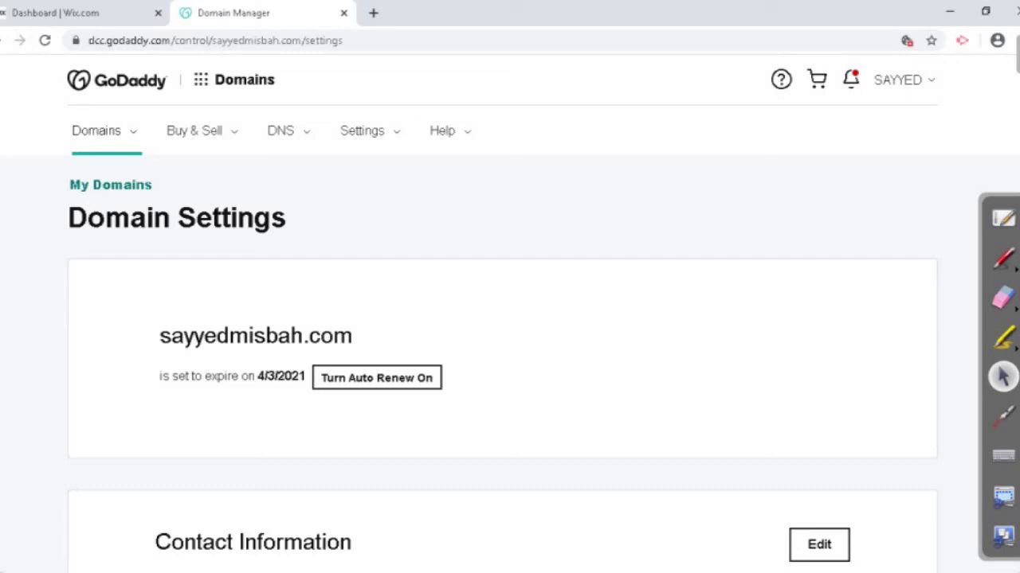
key("ctrl+shift+Tab")
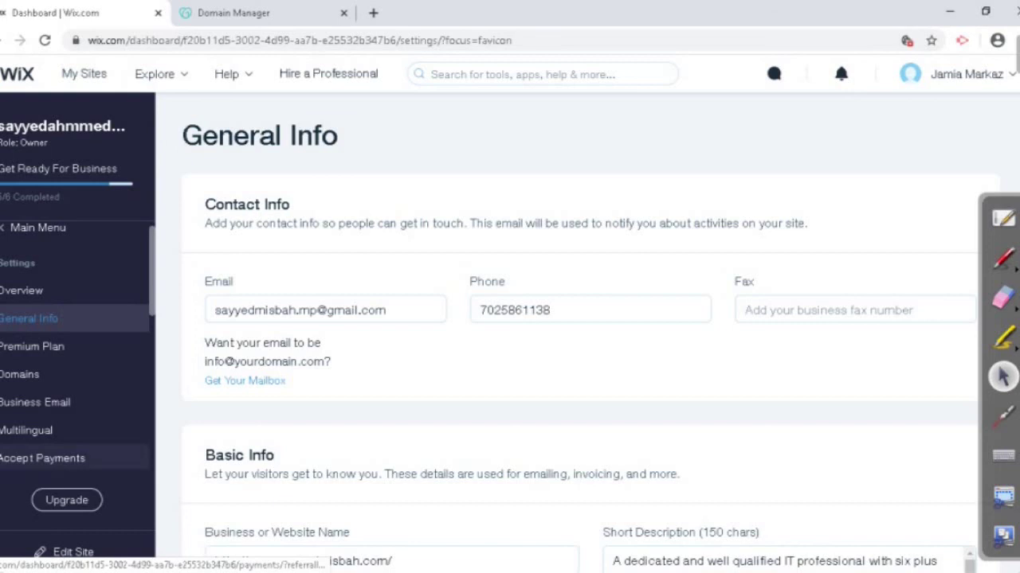
Step: Show the Wix Settings Overview with the Premium plan, connected domain and published status
scroll(48, 458, "down", 4)
scroll(48, 446, "up", 2)
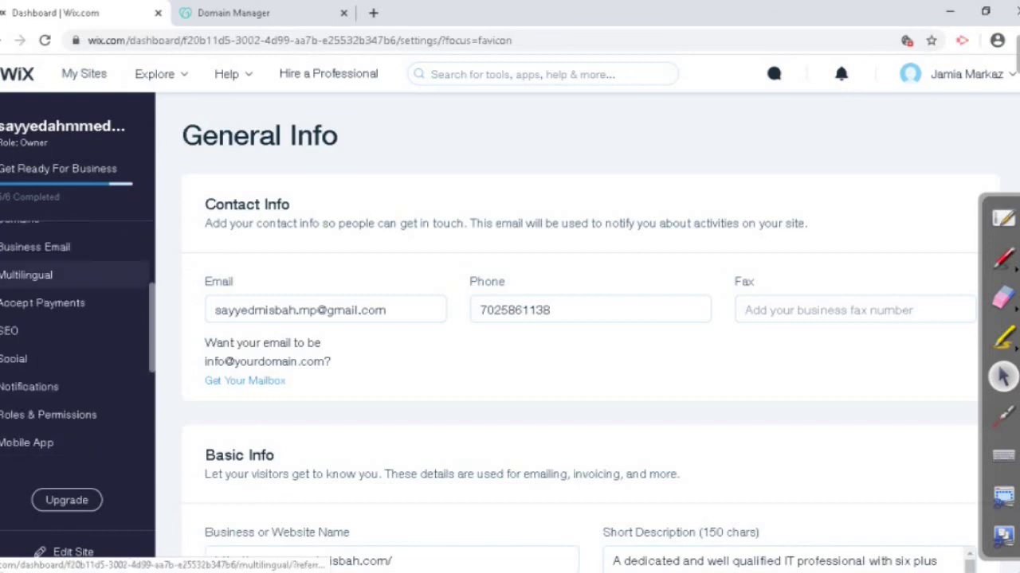
scroll(48, 275, "down", 2)
scroll(48, 291, "up", 5)
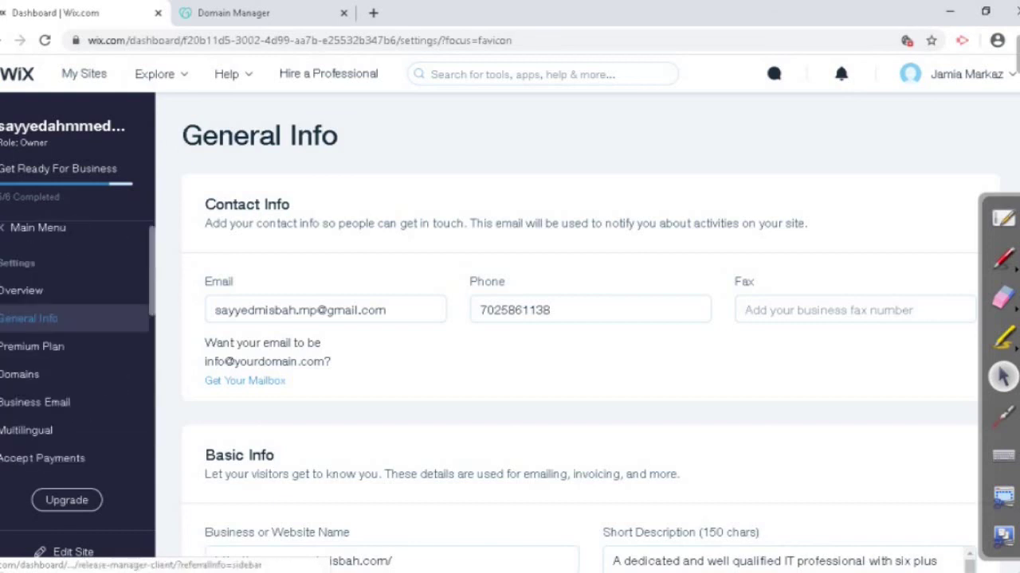
left_click(32, 291)
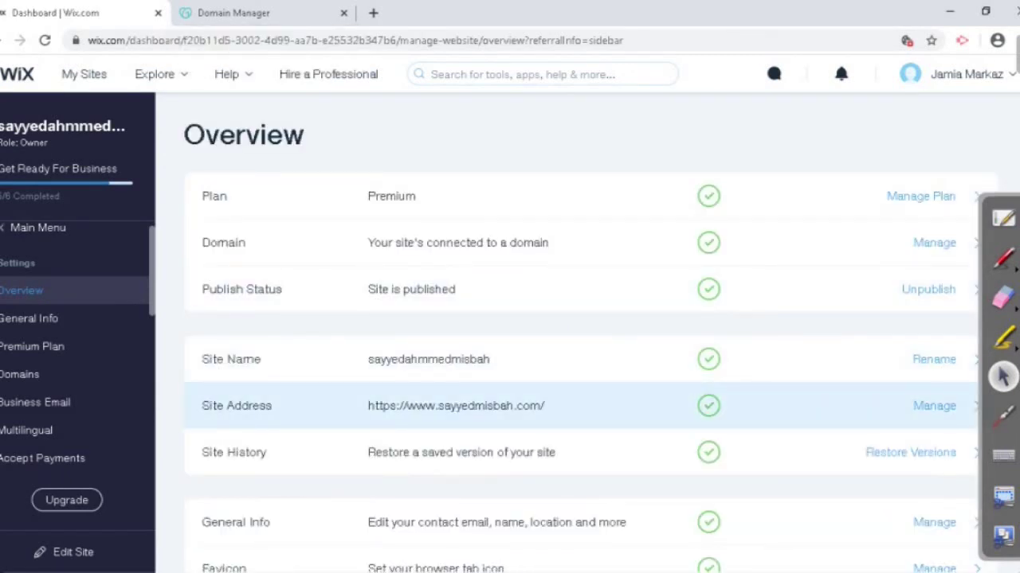
Step: Open Domains in Wix Settings to see the custom .com domain assigned via DNS
left_click(19, 374)
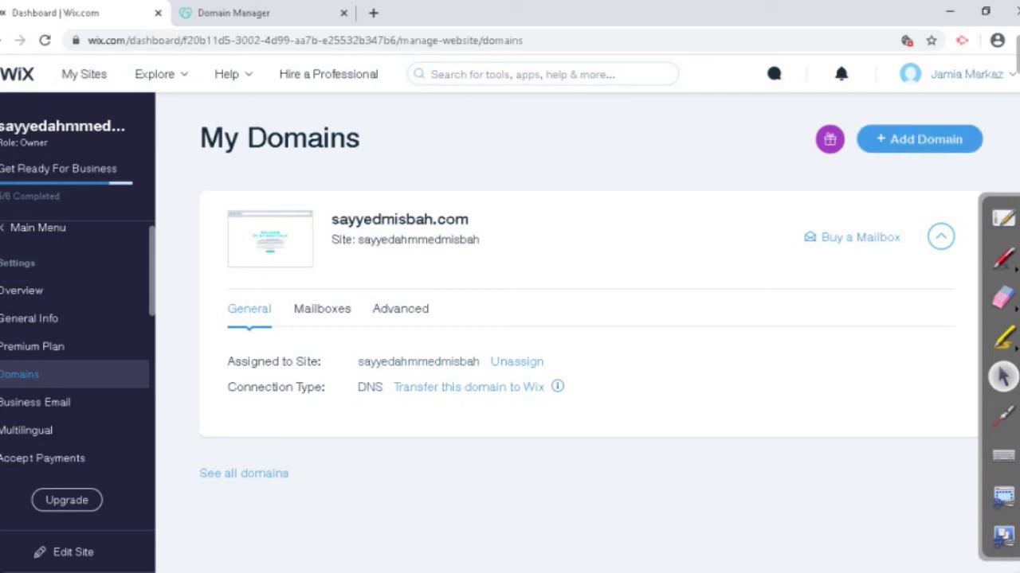
Step: Log out of Wix from the account-name menu at top right
mouse_move(966, 74)
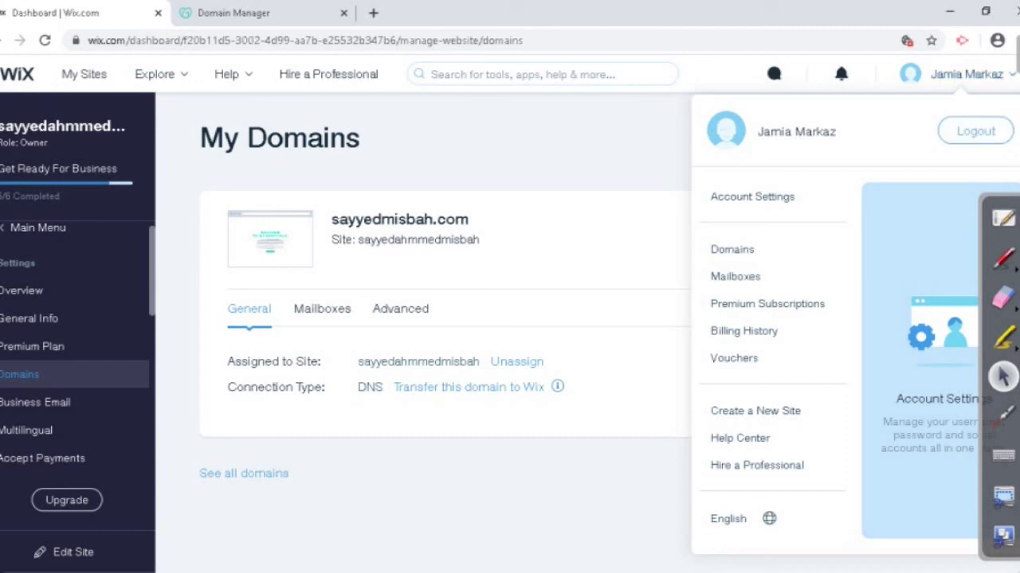
left_click(975, 130)
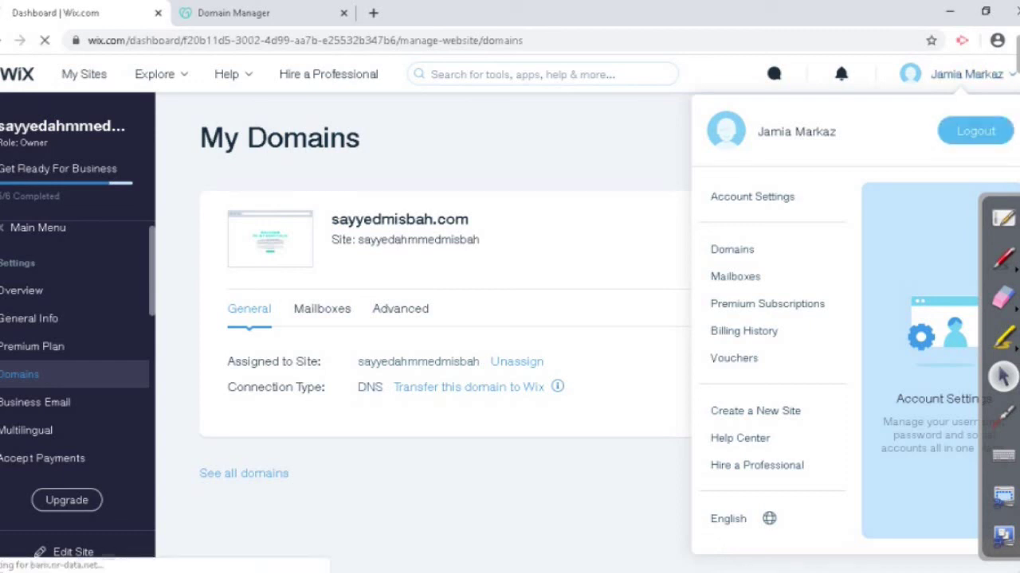